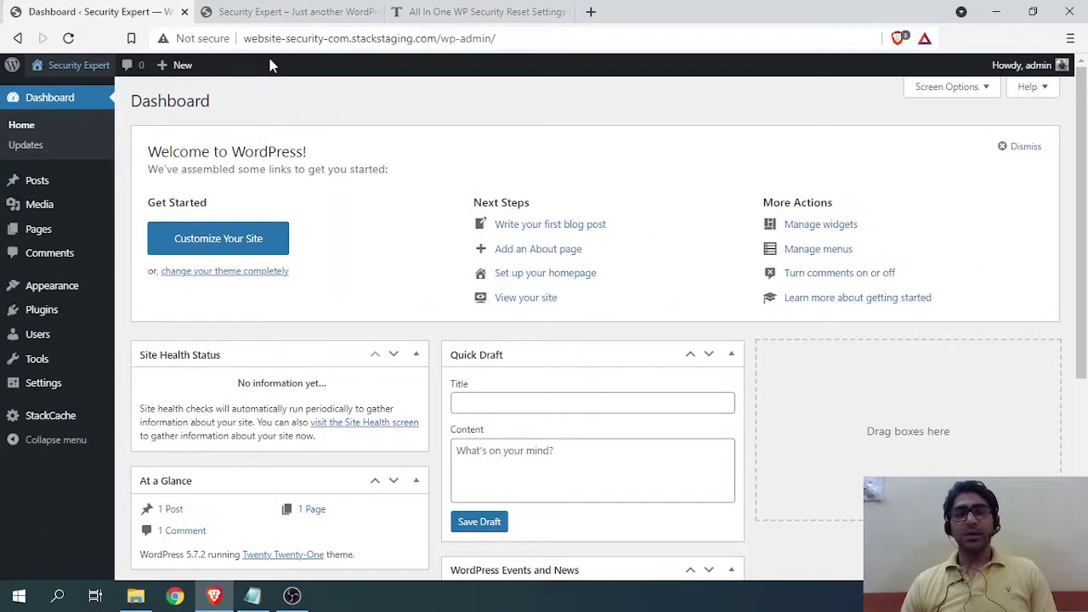
# View the site's public front page, then return to the WordPress admin dashboard.
pyautogui.click(322, 17)
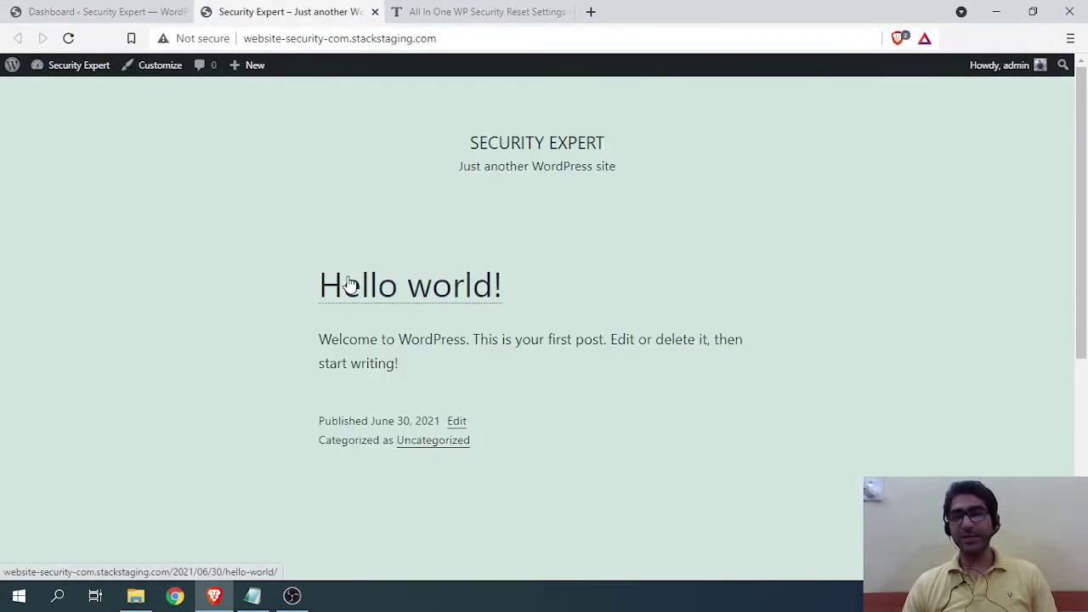
pyautogui.scroll(-4, 349, 285)
pyautogui.scroll(4, 345, 272)
pyautogui.click(123, 11)
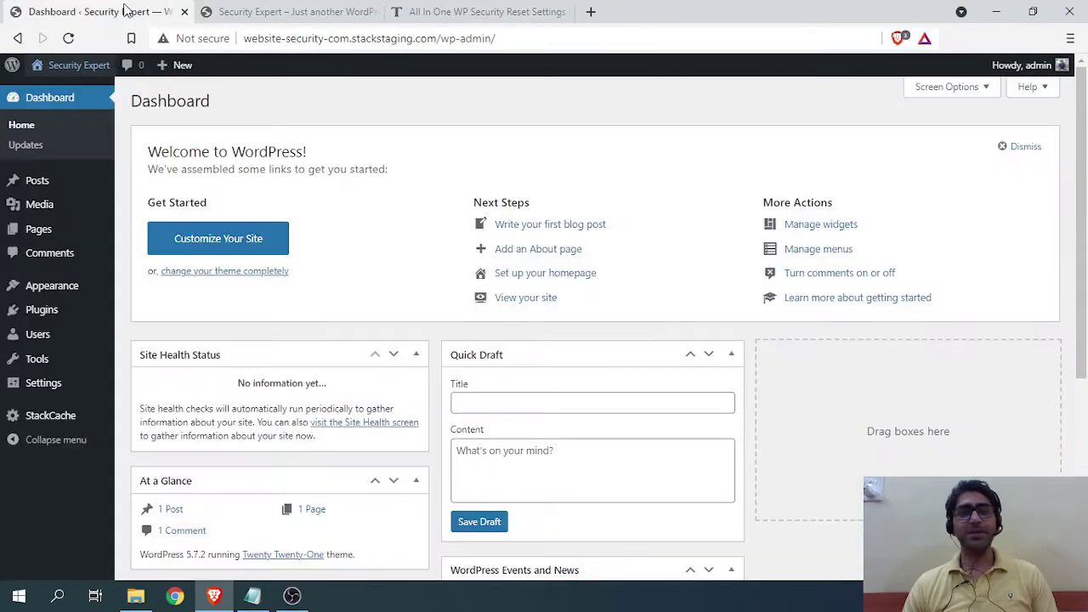
# Open the page for adding new plugins and search it for "all in one".
pyautogui.scroll(-2, 64, 221)
pyautogui.moveTo(47, 314)
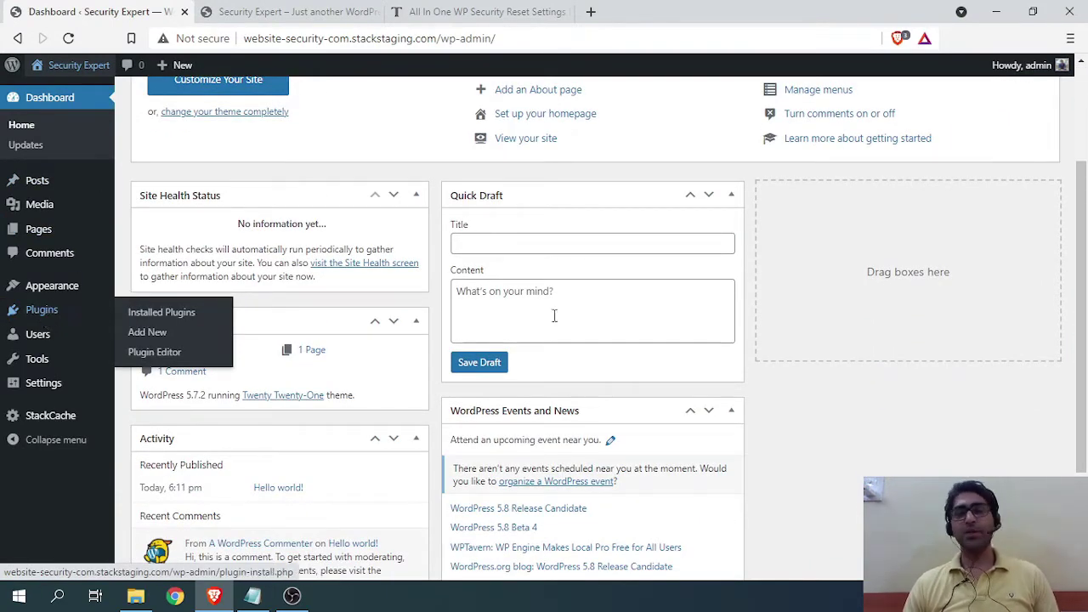
pyautogui.scroll(2, 128, 230)
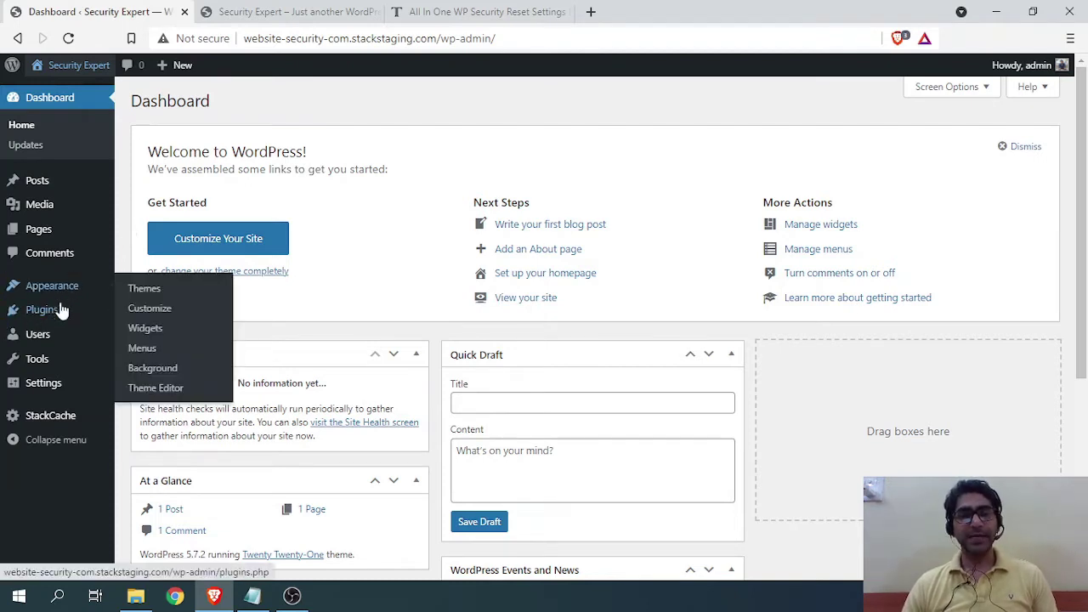
pyautogui.click(142, 336)
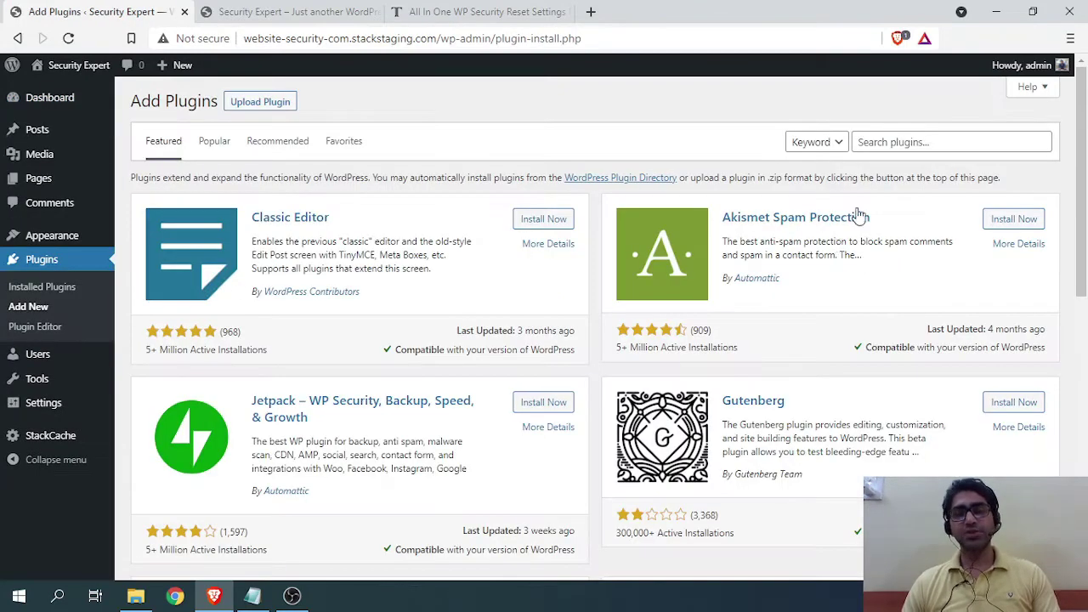
pyautogui.click(909, 141)
pyautogui.write('all in')
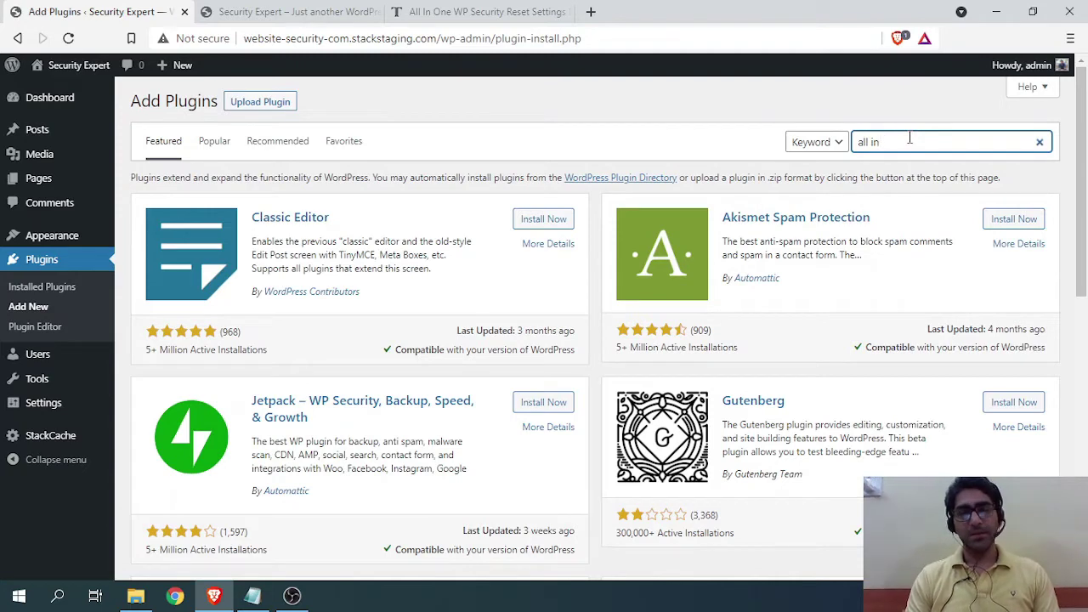
pyautogui.write(' one')
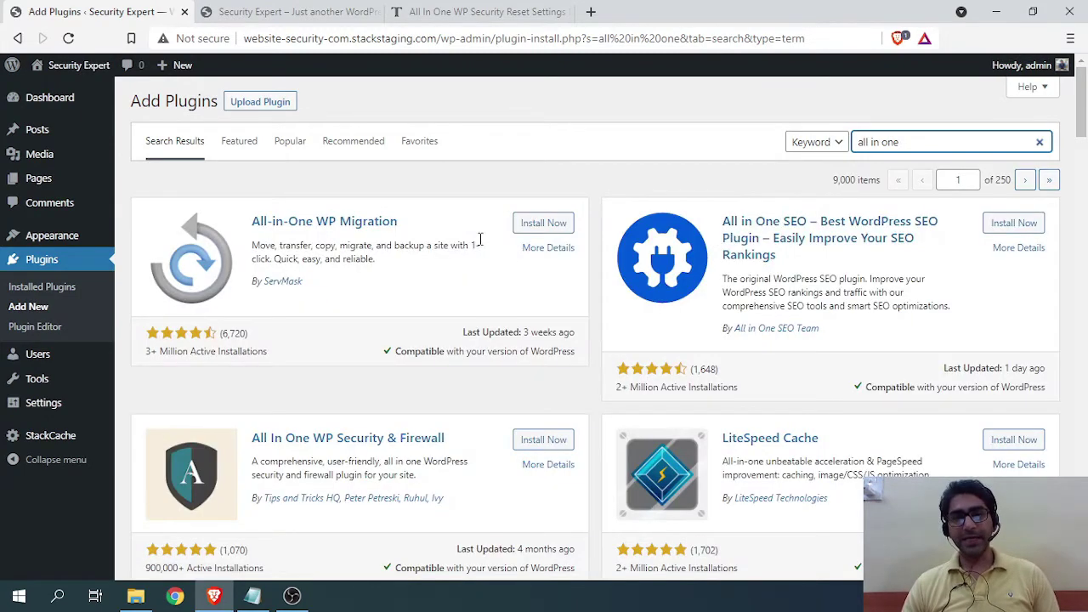
# Install and activate the All In One WP Security & Firewall plugin, then reload the installed plugins page.
pyautogui.scroll(-1, 478, 242)
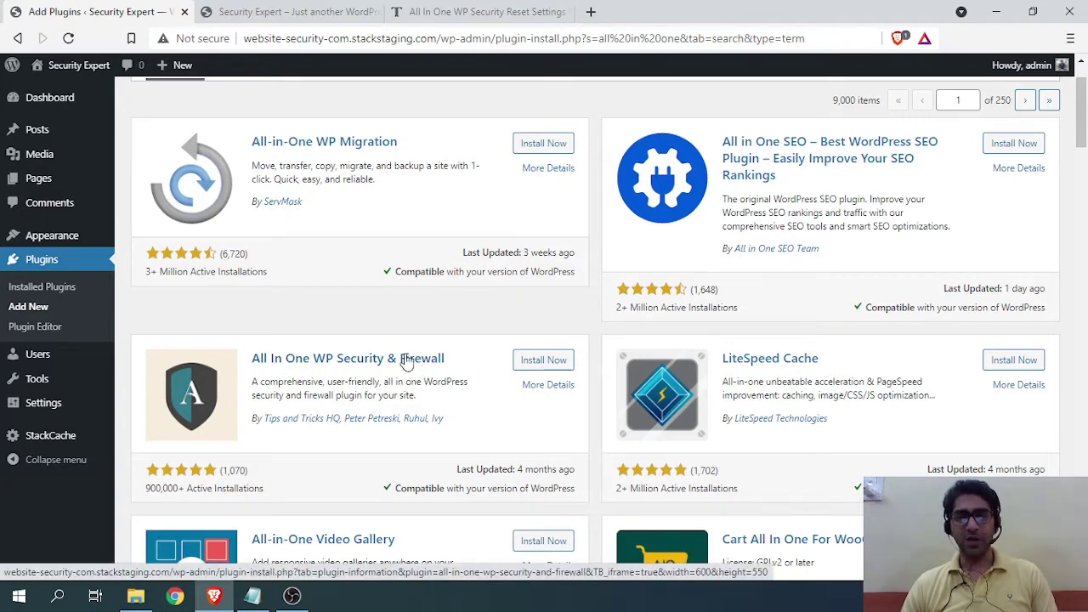
pyautogui.scroll(1, 325, 315)
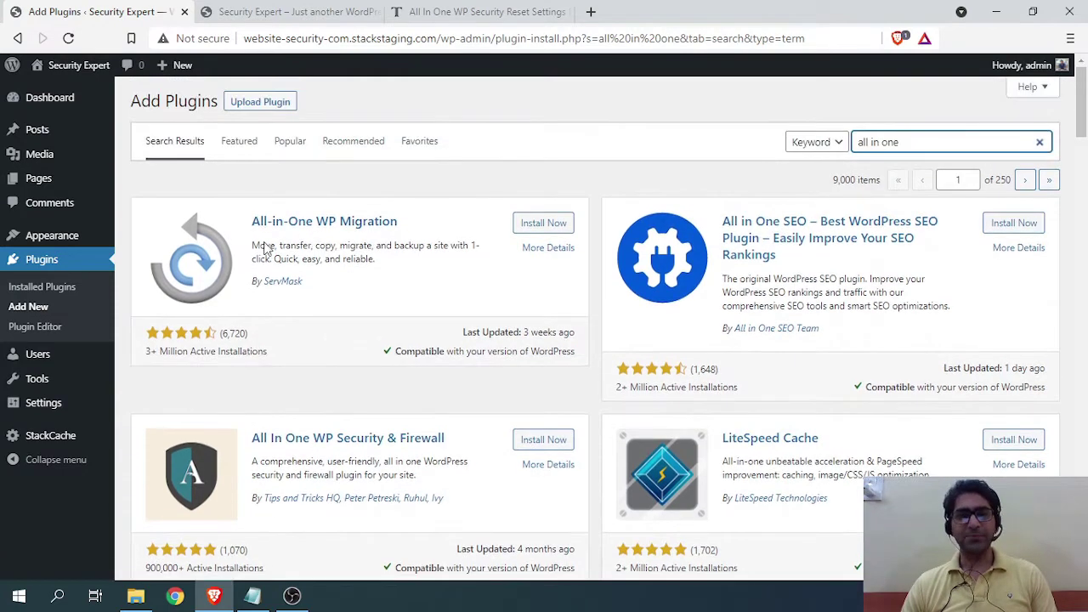
pyautogui.scroll(-2, 223, 271)
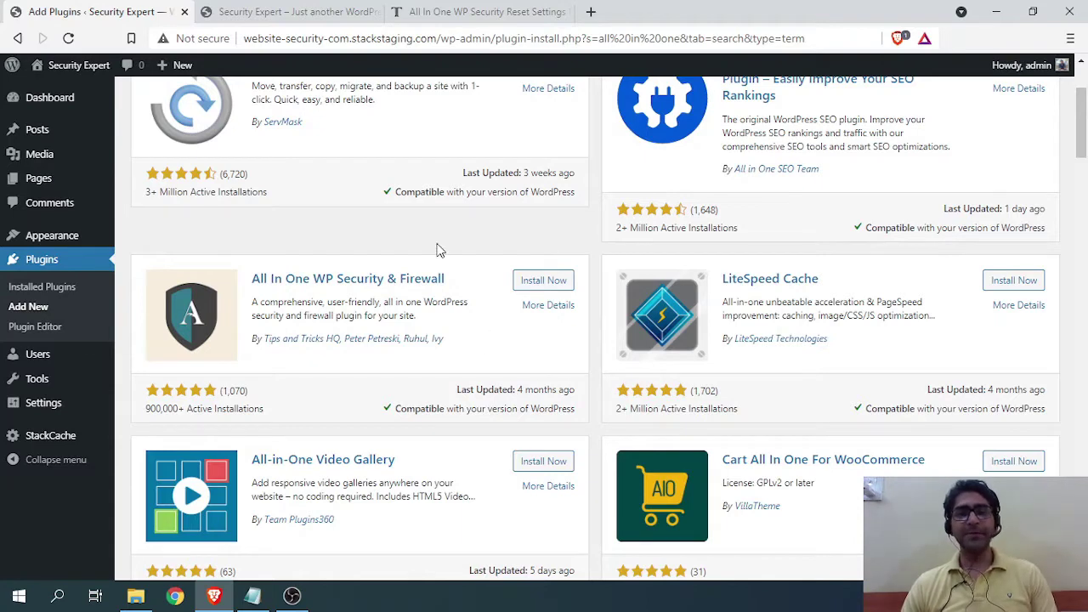
pyautogui.click(551, 287)
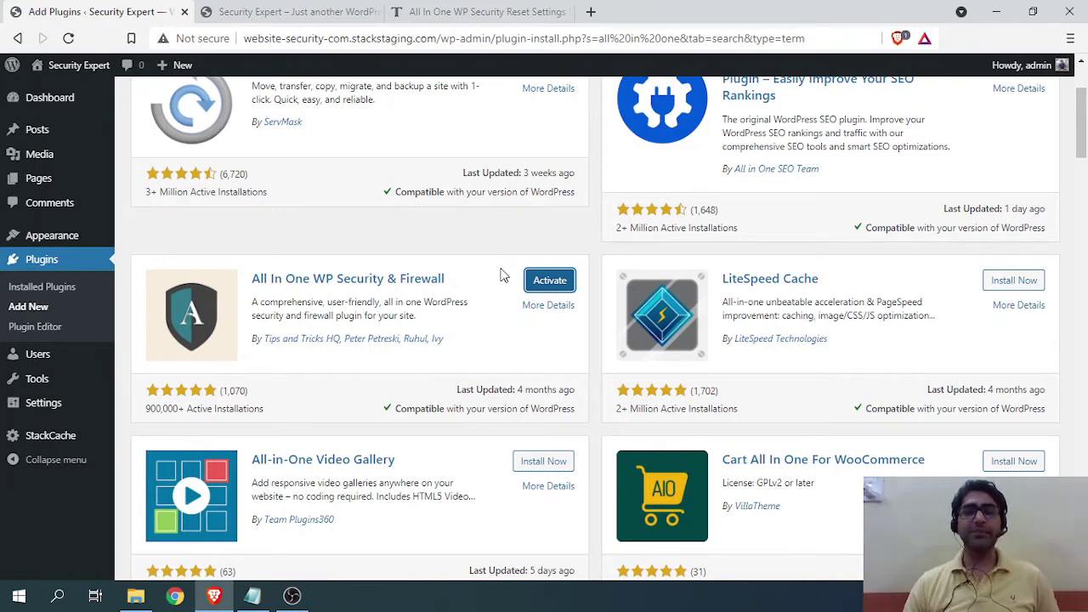
pyautogui.click(549, 286)
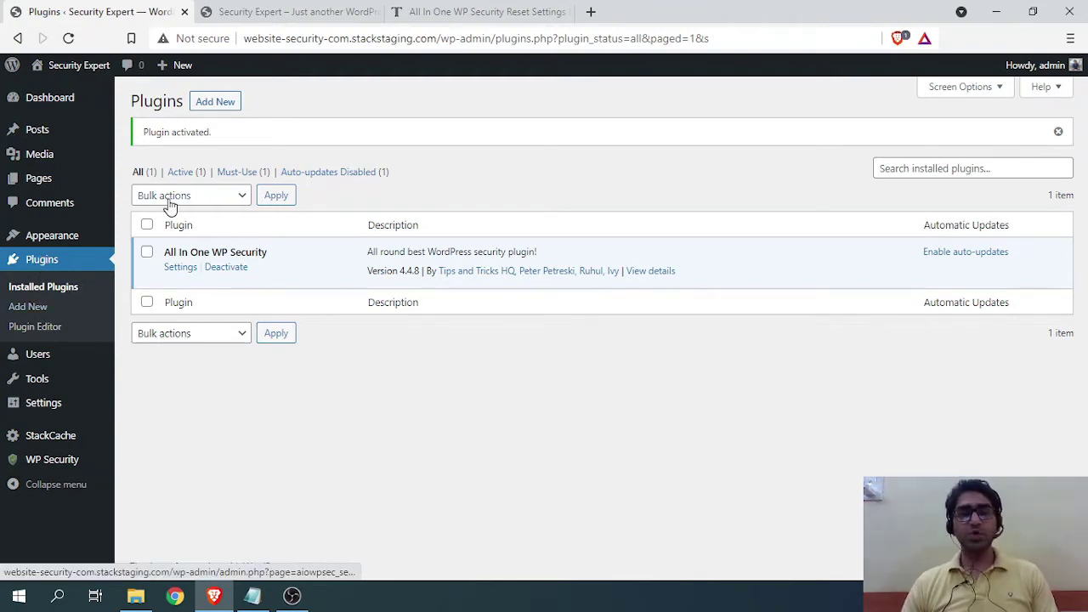
pyautogui.click(68, 38)
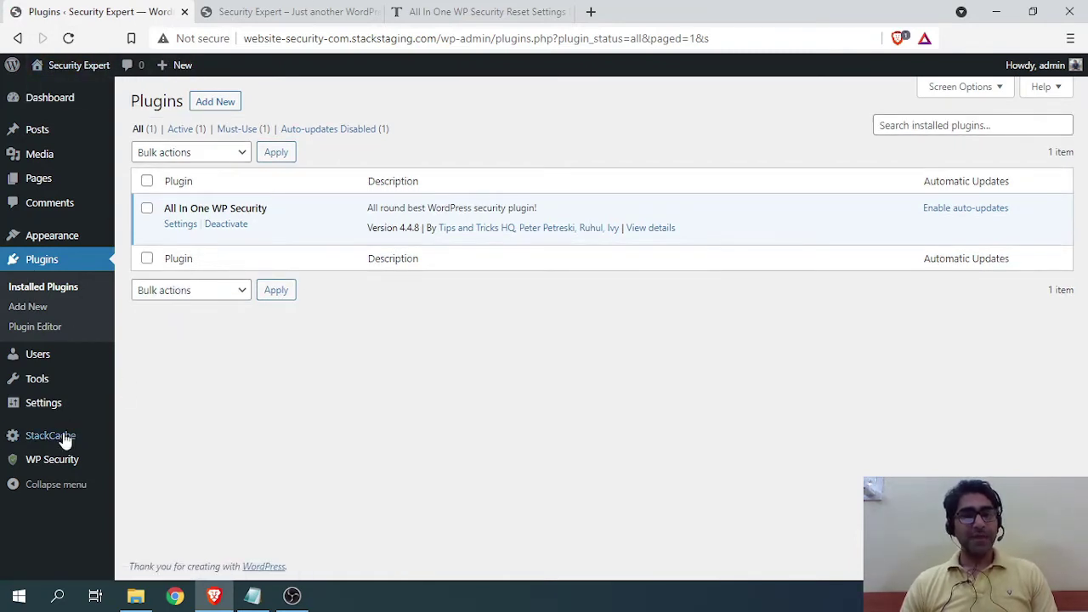
# Open the WP Security dashboard and check the site's current score in the Security Strength Meter.
pyautogui.moveTo(49, 472)
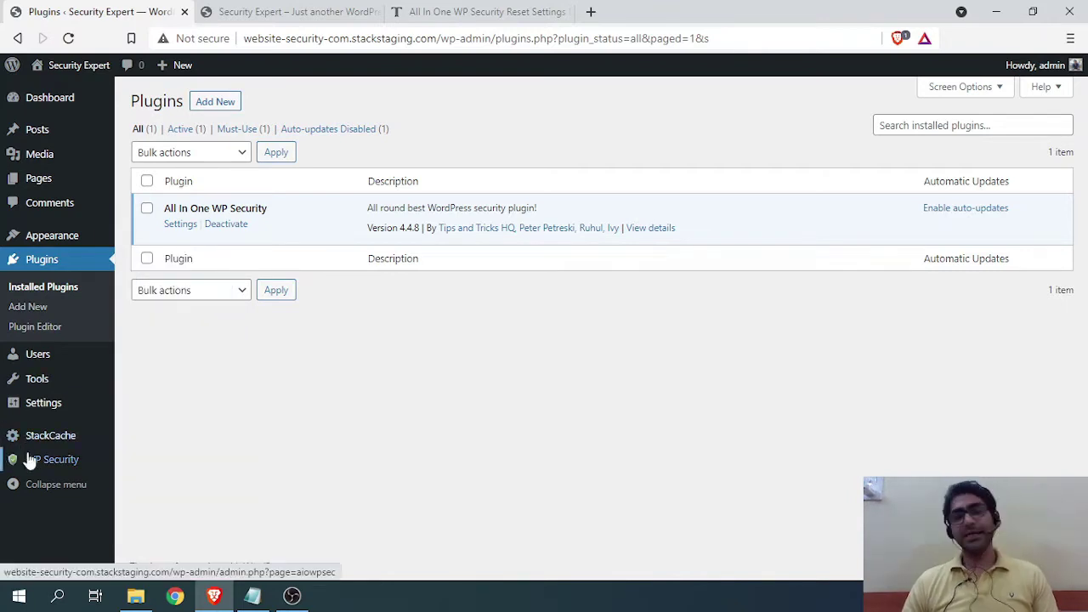
pyautogui.moveTo(26, 459)
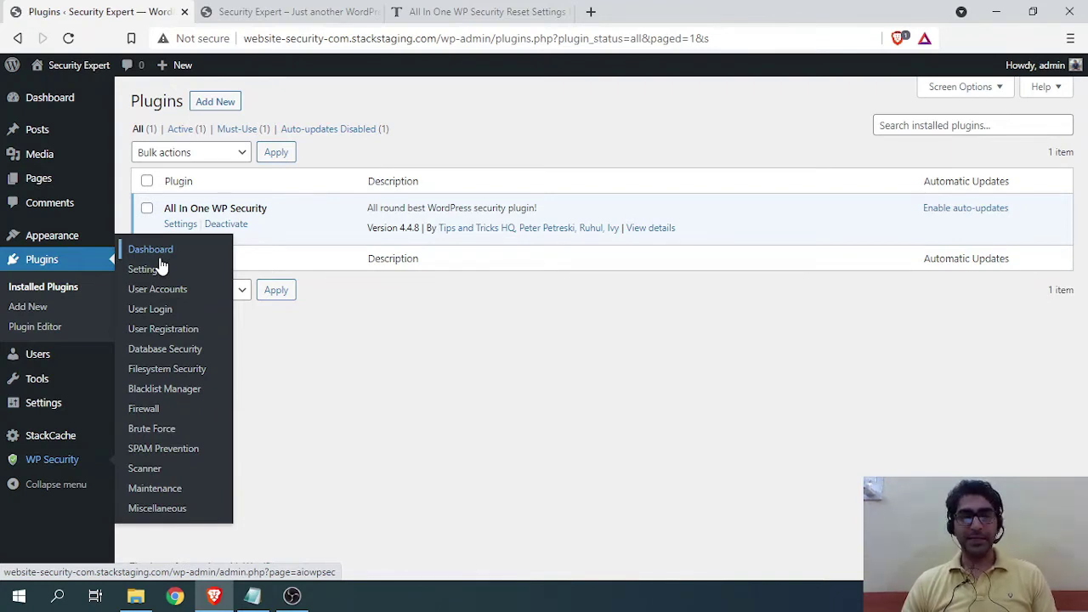
pyautogui.click(158, 251)
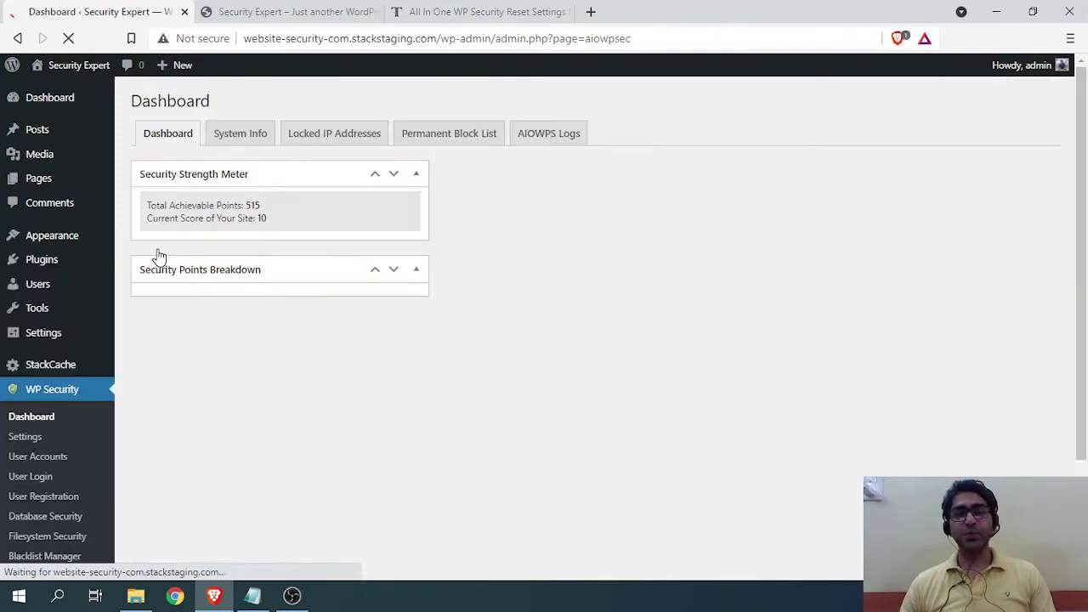
pyautogui.scroll(-2, 267, 246)
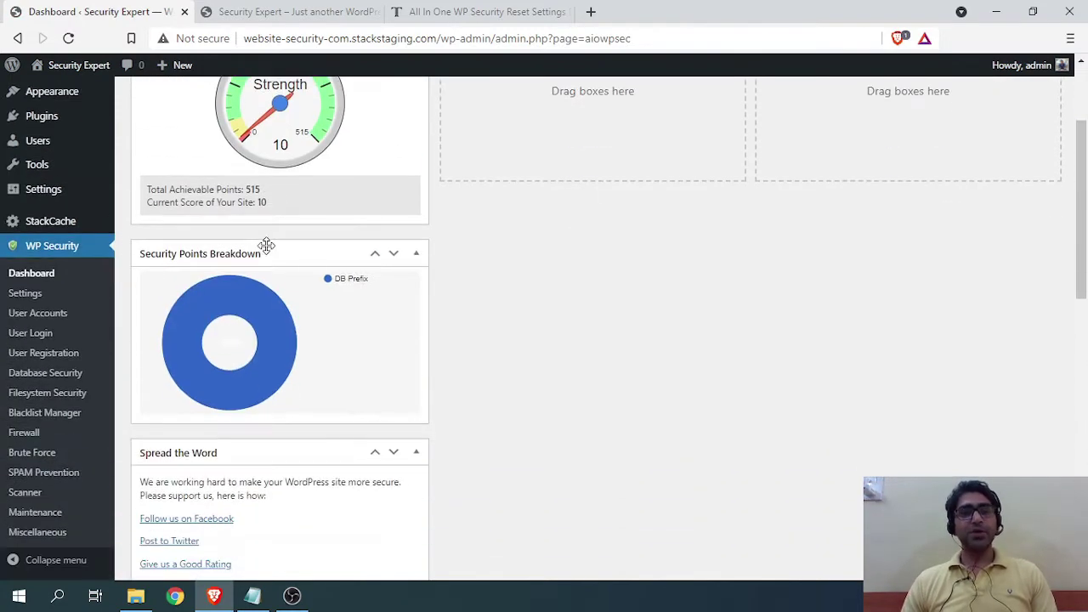
pyautogui.scroll(2, 280, 219)
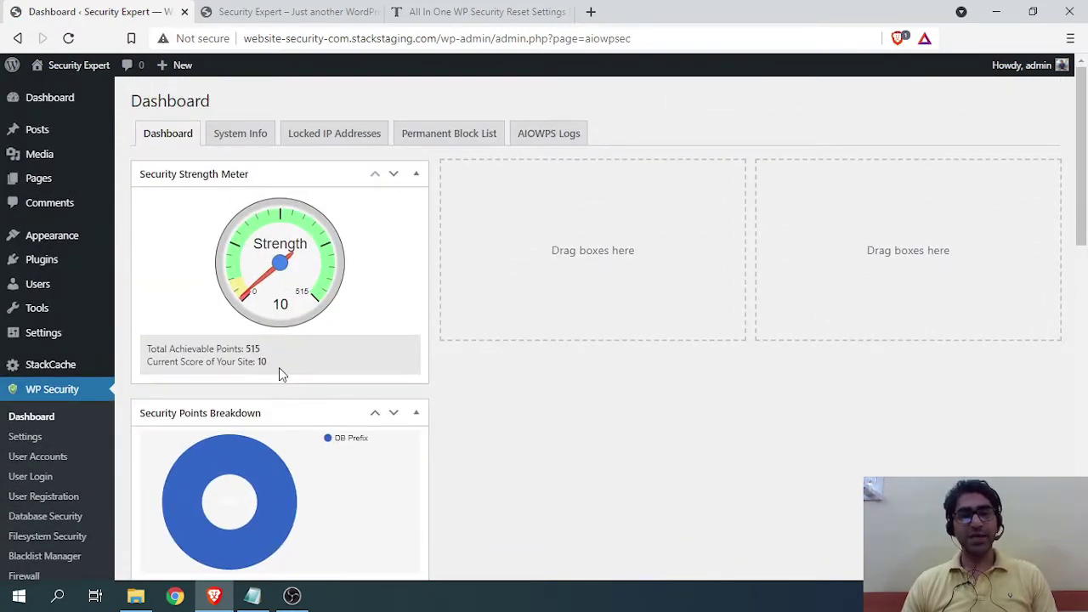
pyautogui.moveTo(277, 365); pyautogui.dragTo(238, 365)
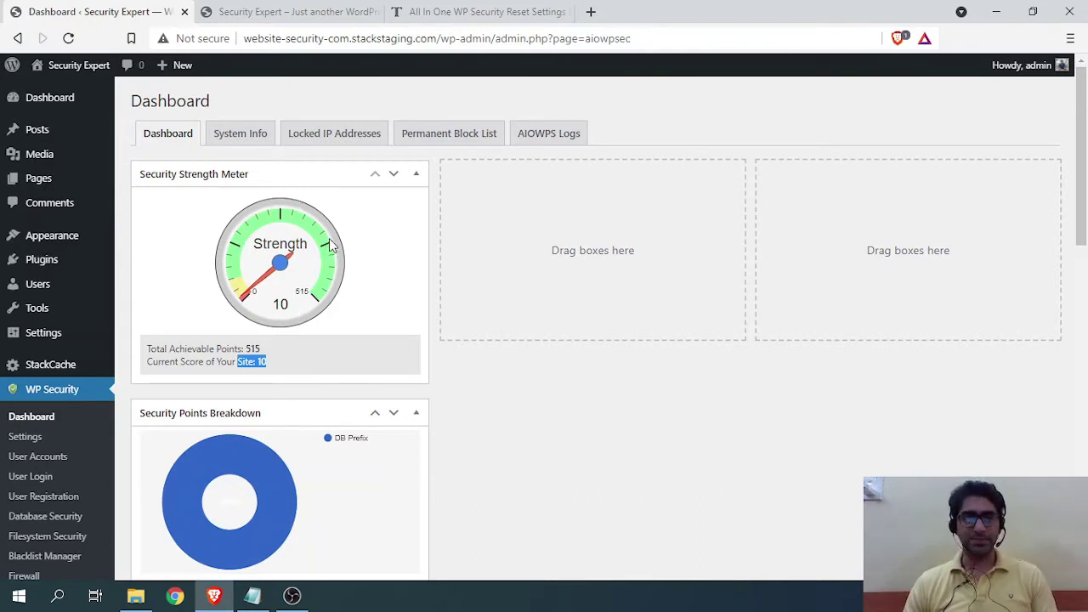
# Look through the security dashboard's widgets, including Critical Feature Status, Maintenance Mode Status, Logged In Users and Locked IP Addresses.
pyautogui.scroll(-3, 361, 204)
pyautogui.scroll(-8, 400, 329)
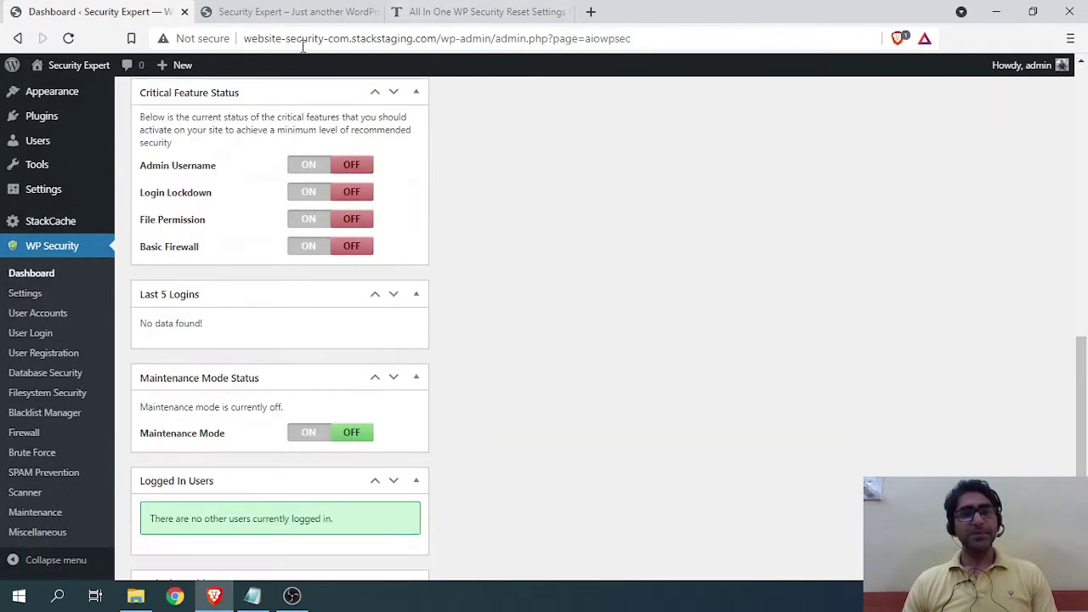
pyautogui.scroll(3, 274, 153)
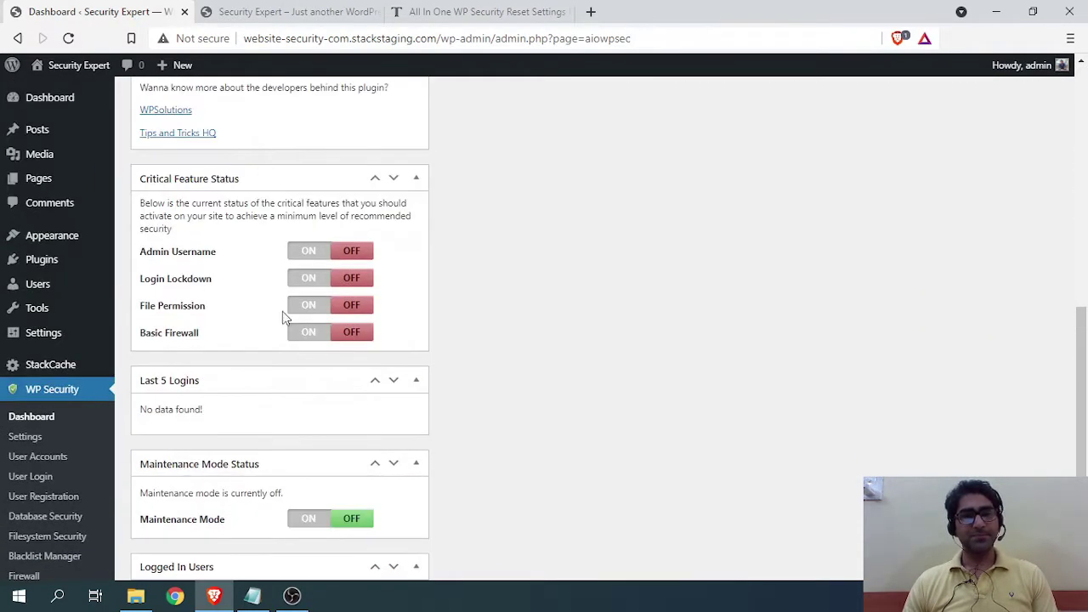
pyautogui.scroll(-1, 251, 173)
pyautogui.scroll(-1, 252, 174)
pyautogui.scroll(-1, 289, 213)
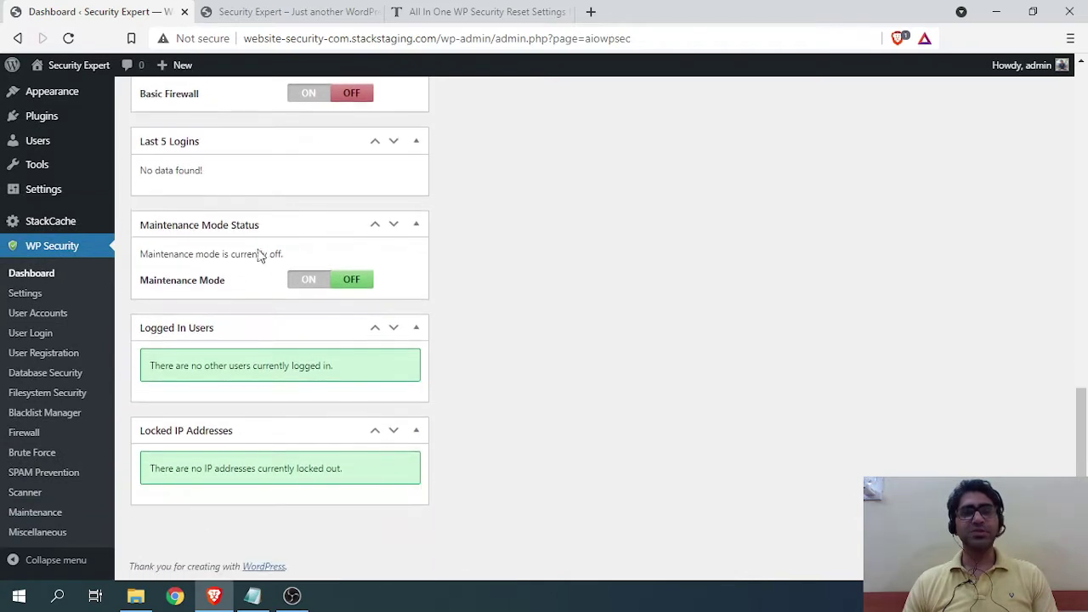
pyautogui.scroll(3, 255, 340)
pyautogui.scroll(2, 241, 409)
pyautogui.scroll(-3, 340, 329)
pyautogui.scroll(2, 313, 342)
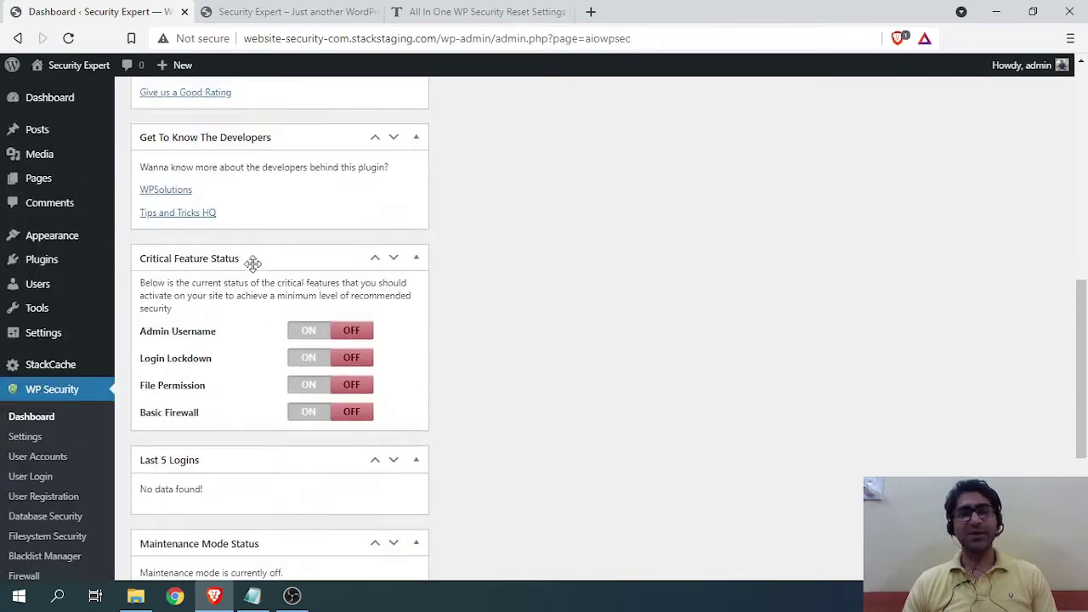
pyautogui.scroll(-1, 250, 260)
pyautogui.scroll(-3, 323, 391)
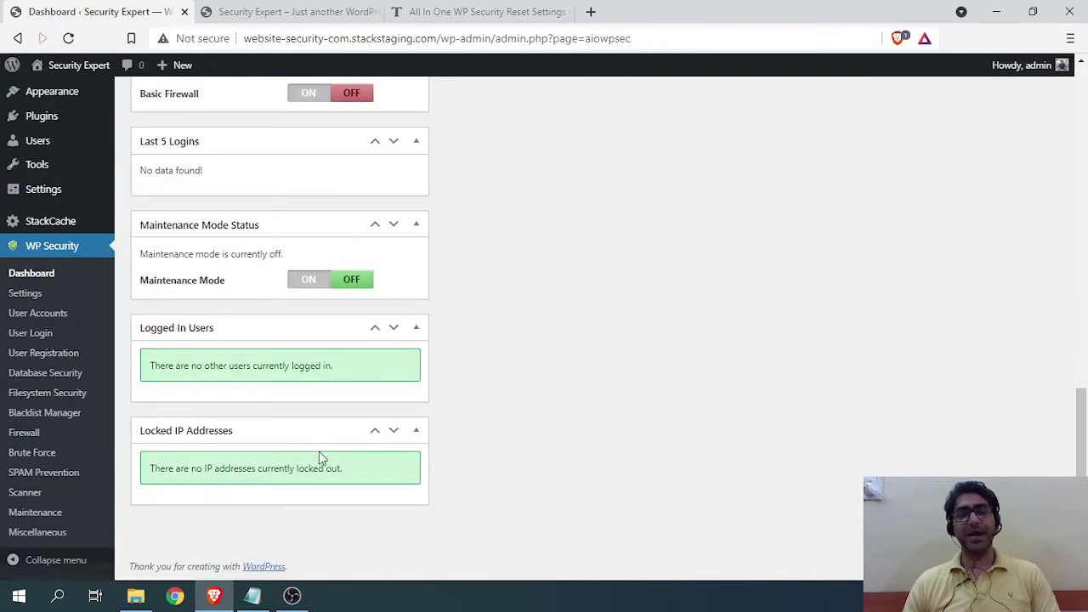
pyautogui.scroll(12, 290, 432)
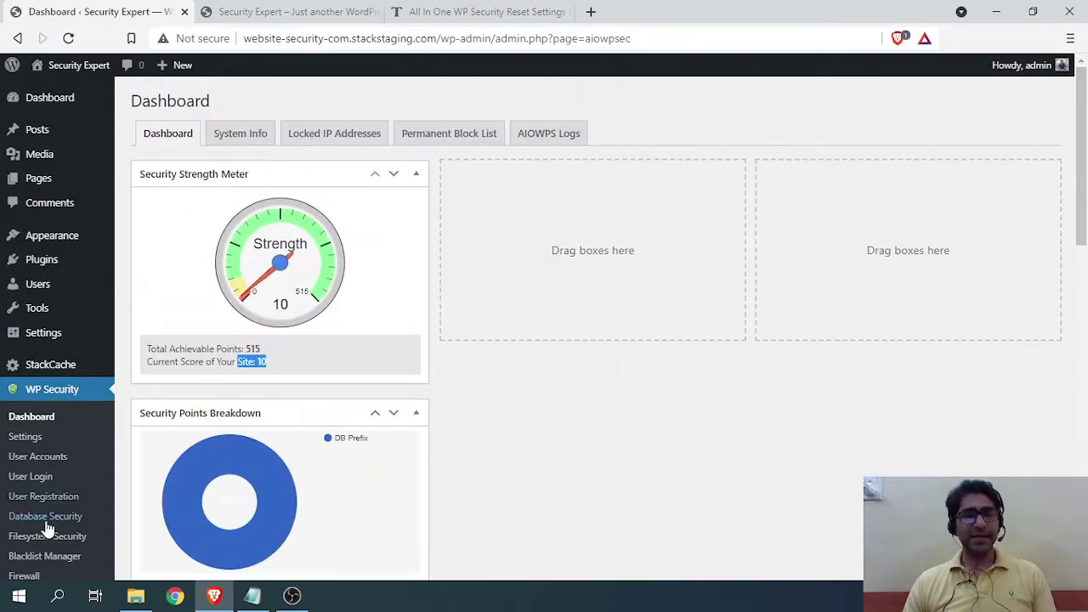
pyautogui.scroll(-3, 240, 438)
pyautogui.scroll(3, 241, 438)
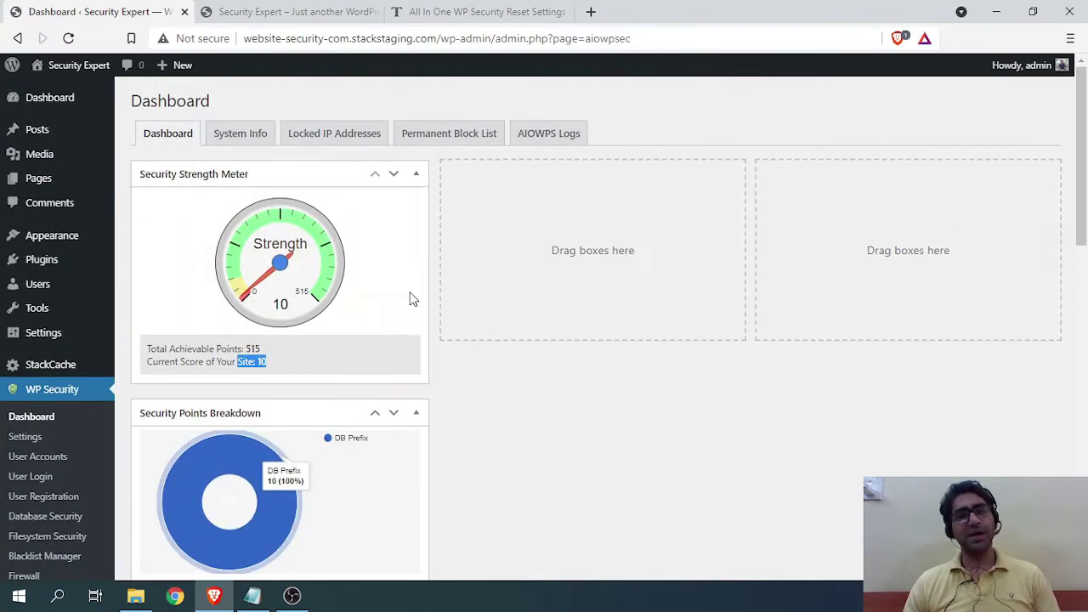
# Review the site, PHP and active plugin details in the WP Security system information.
pyautogui.click(240, 136)
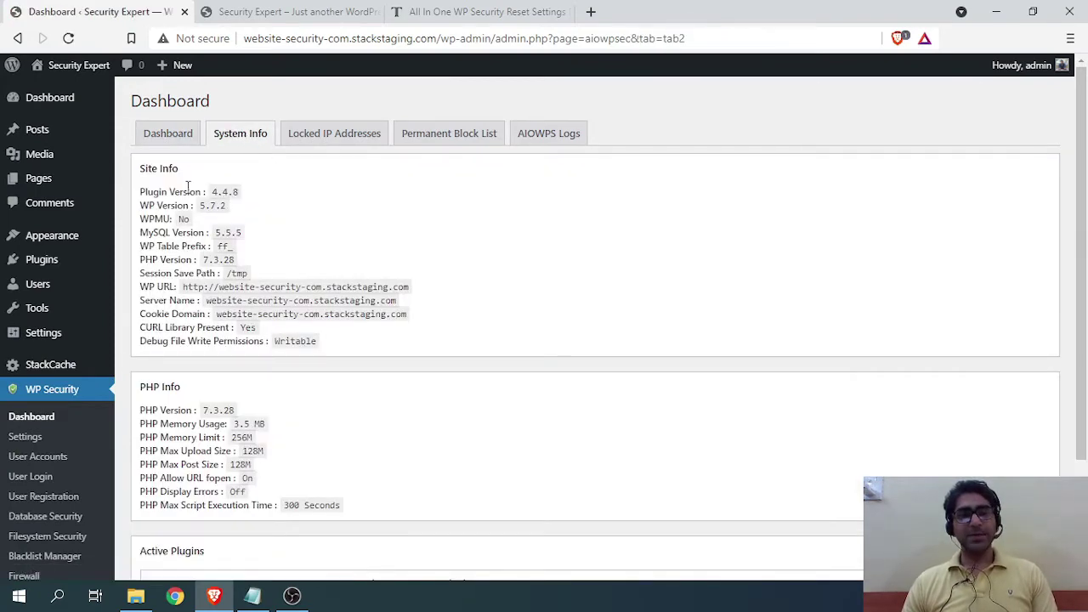
pyautogui.scroll(-3, 287, 209)
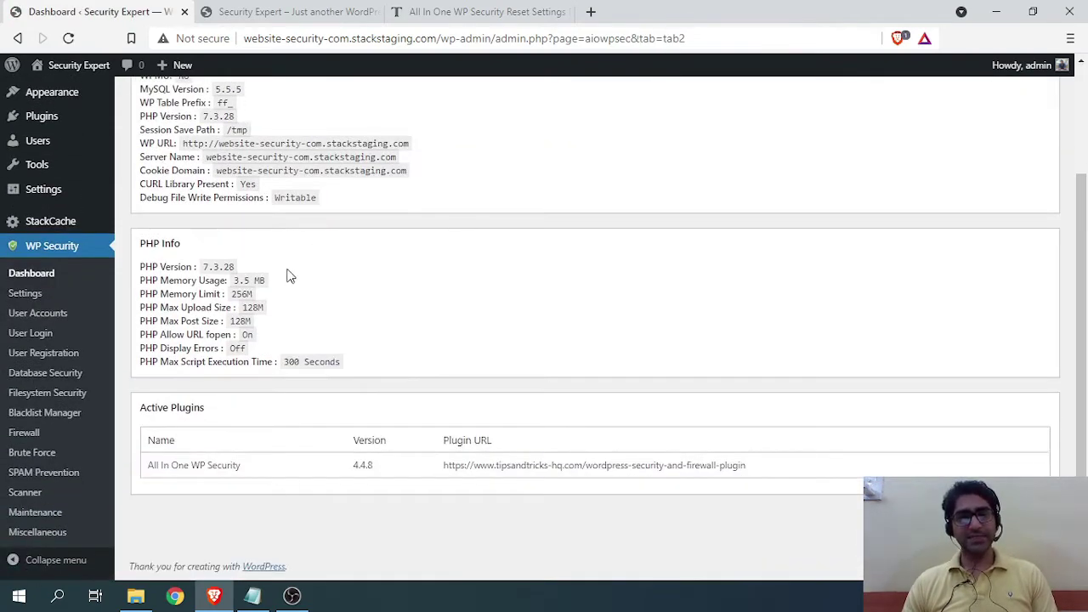
pyautogui.scroll(3, 286, 277)
# Review the locked IP addresses, the permanent block list and the AIOWPS log viewer.
pyautogui.click(332, 133)
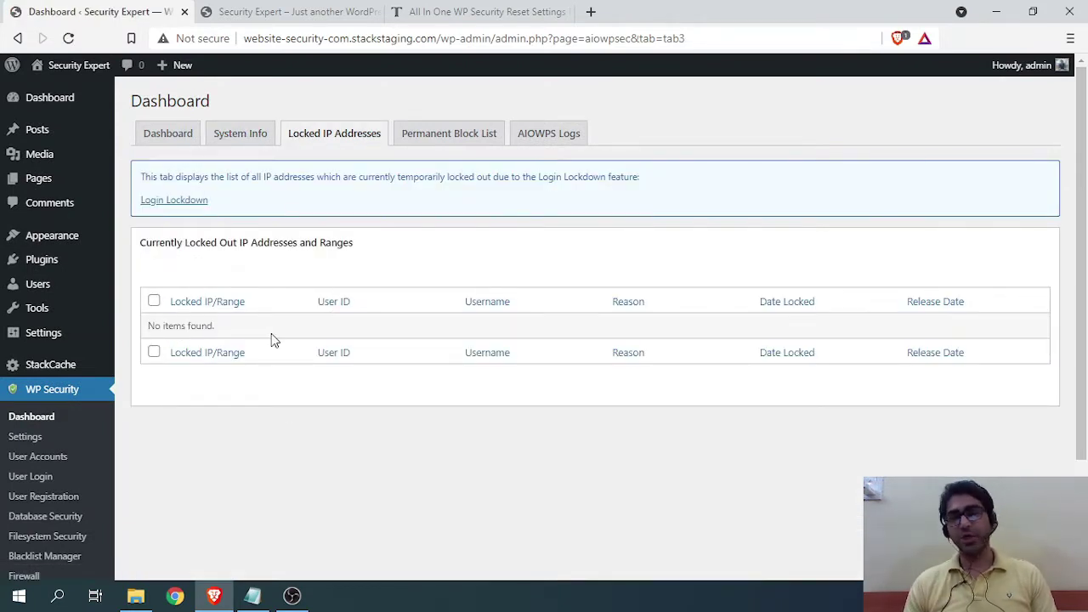
pyautogui.click(427, 141)
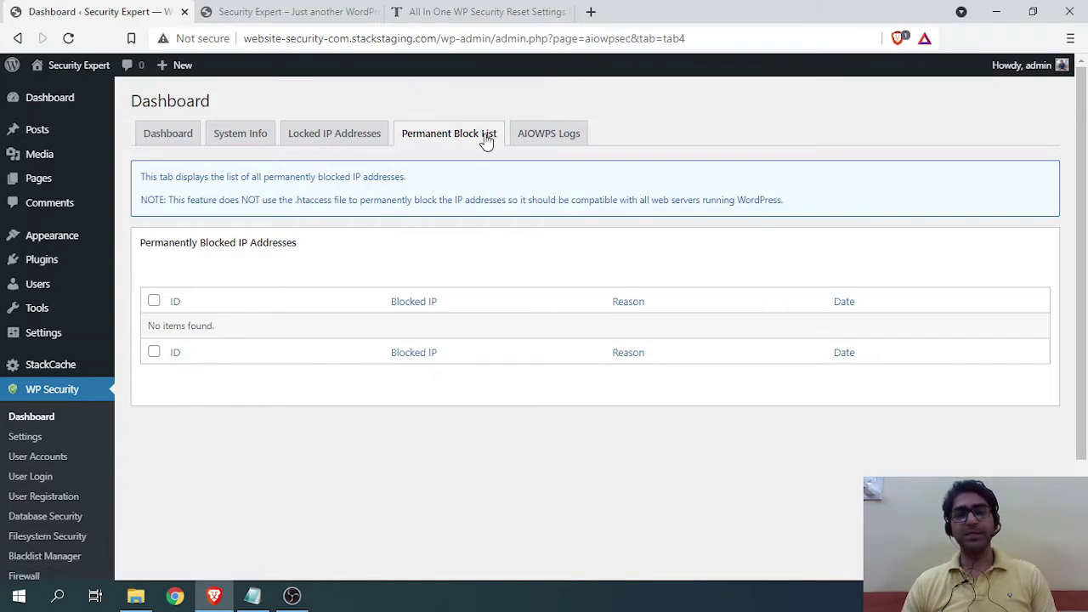
pyautogui.click(555, 144)
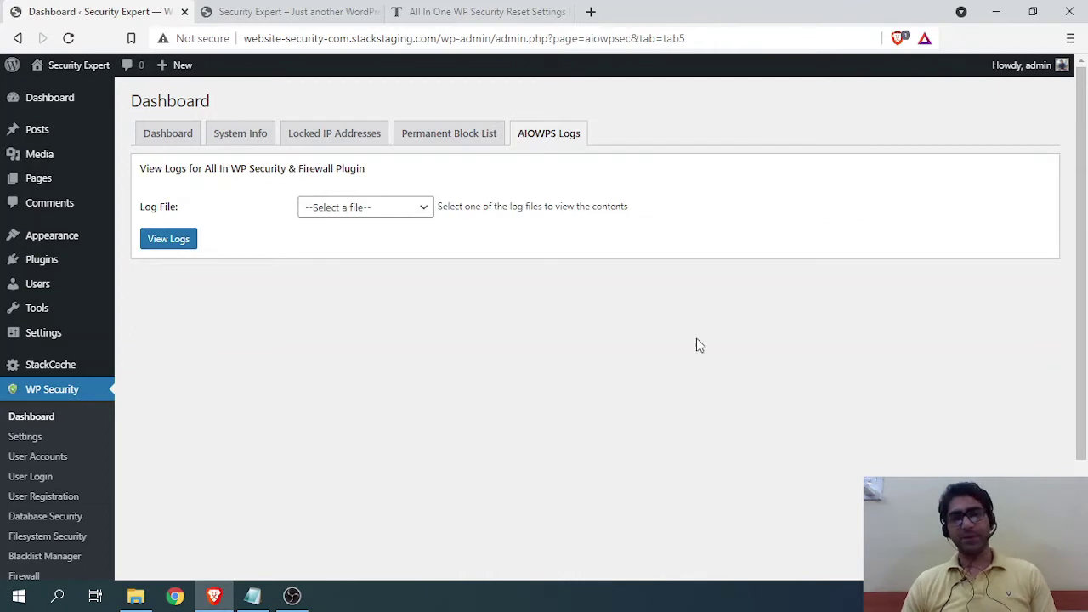
pyautogui.scroll(-3, 68, 336)
# Return to the main WP Security dashboard and re-examine the Security Points Breakdown and Critical Feature Status.
pyautogui.click(46, 275)
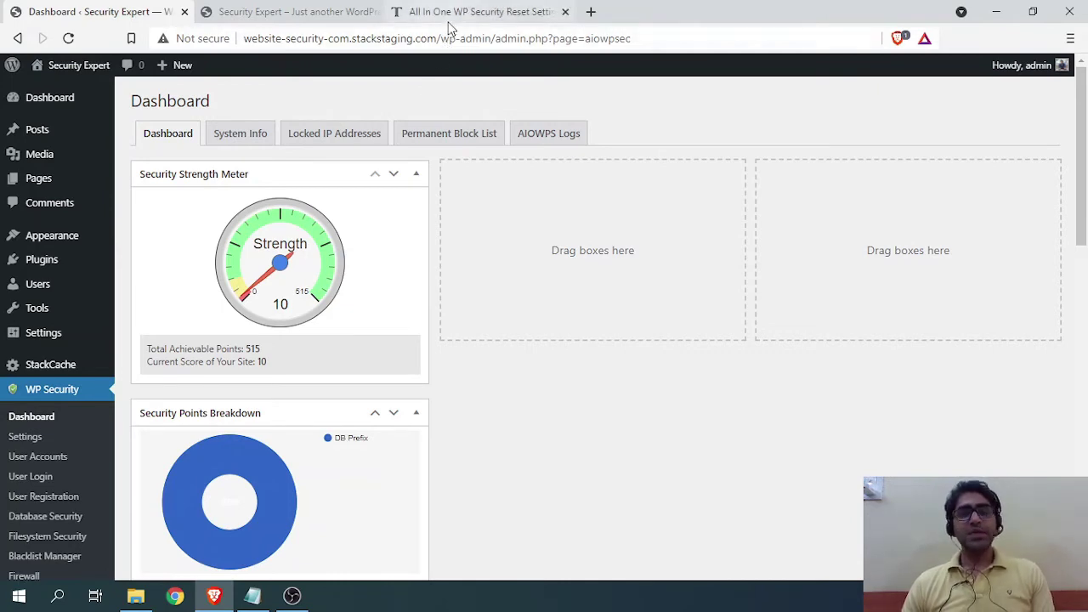
pyautogui.scroll(-3, 97, 272)
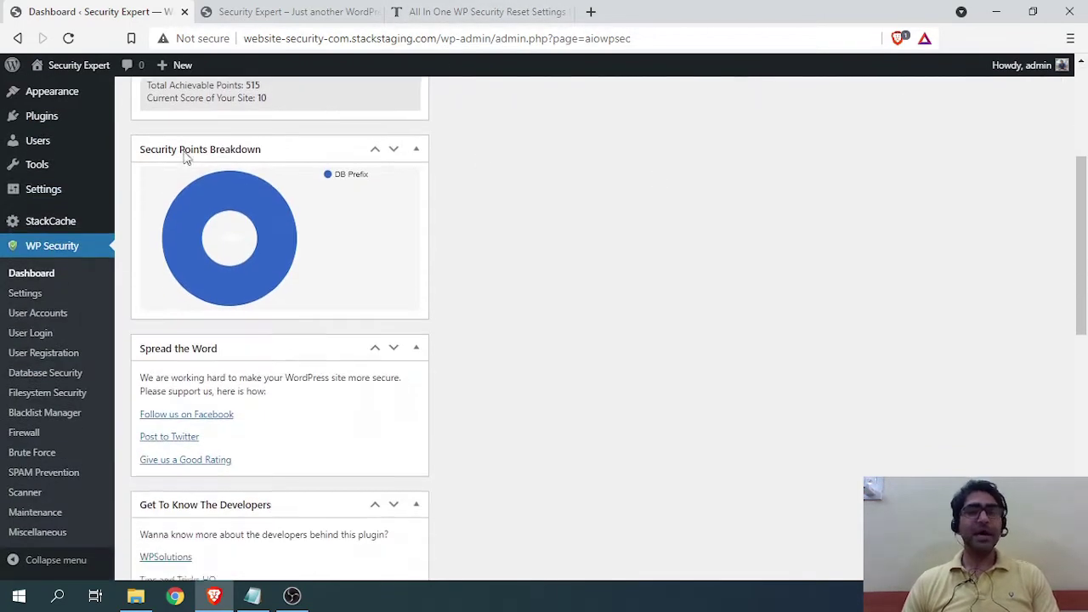
pyautogui.scroll(-3, 186, 156)
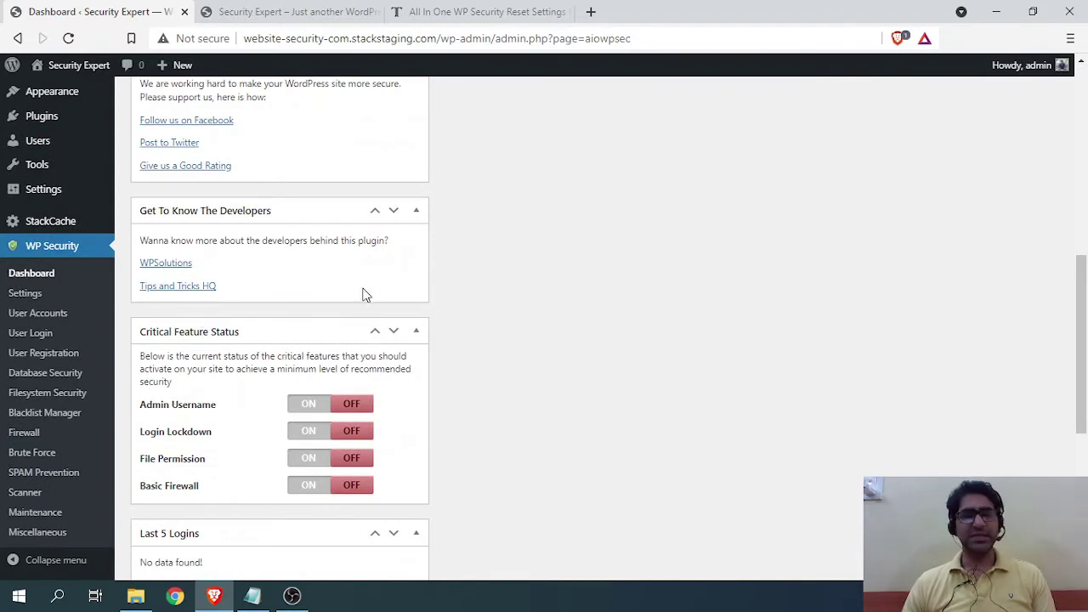
pyautogui.scroll(2, 435, 382)
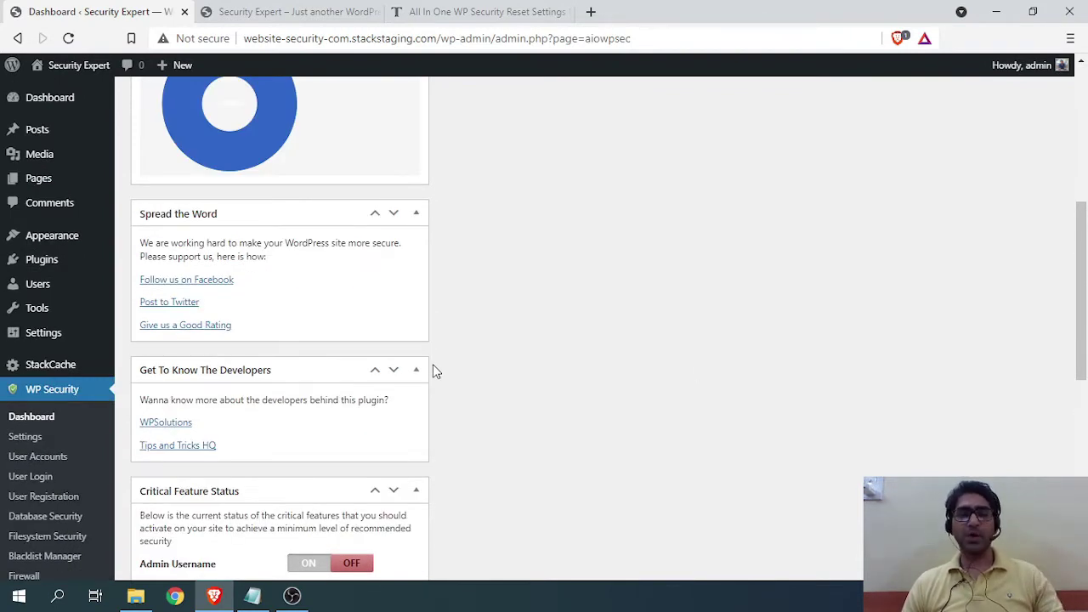
# Switch to the Tips and Tricks HQ article on the All In One WP Security Reset Settings Plugin and view its title.
pyautogui.scroll(4, 432, 364)
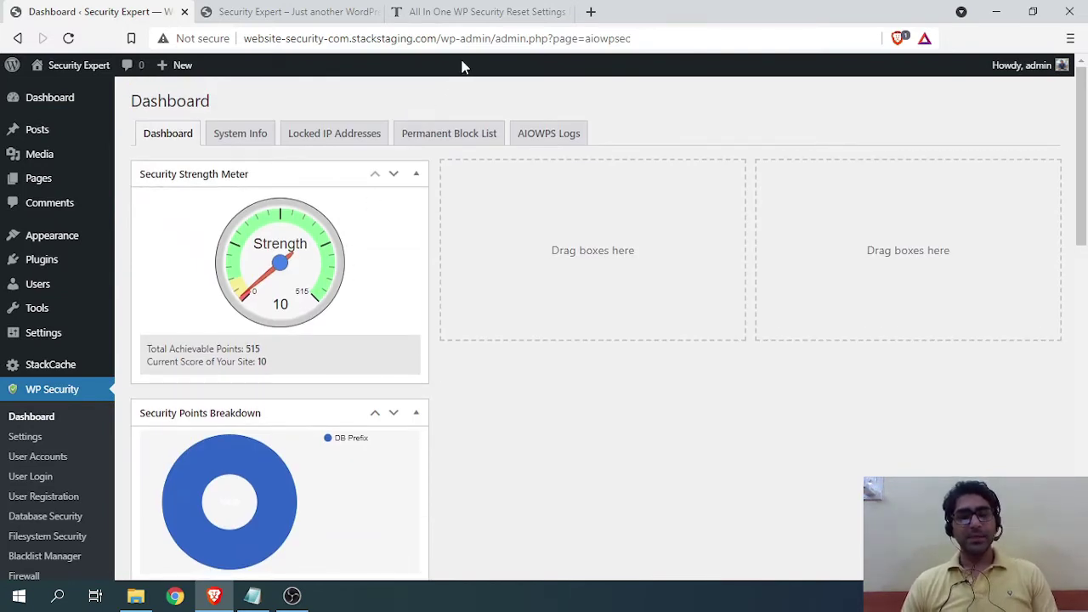
pyautogui.click(480, 12)
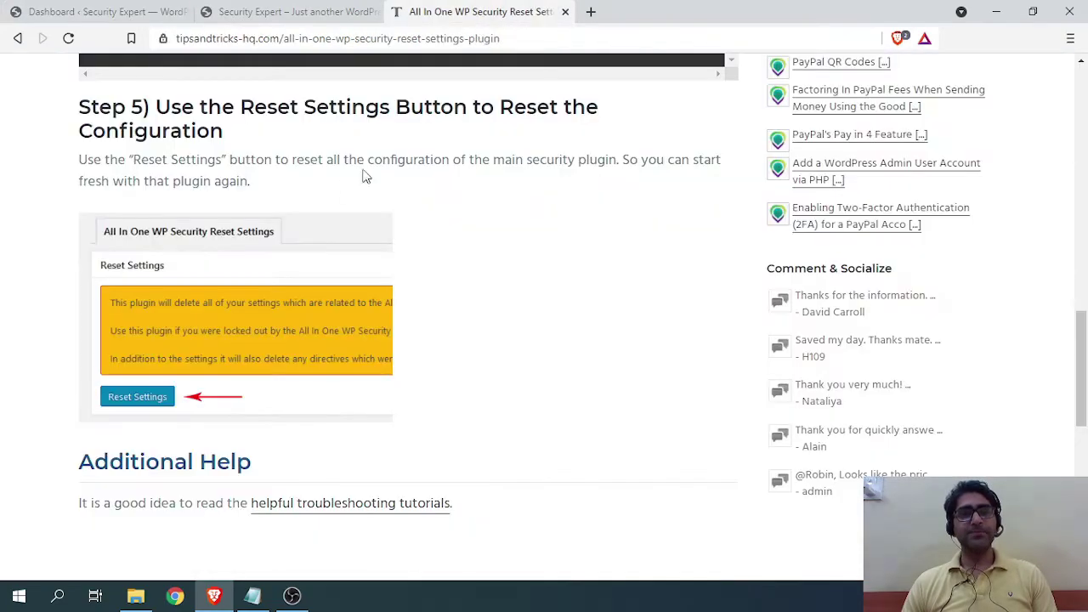
pyautogui.scroll(4, 260, 126)
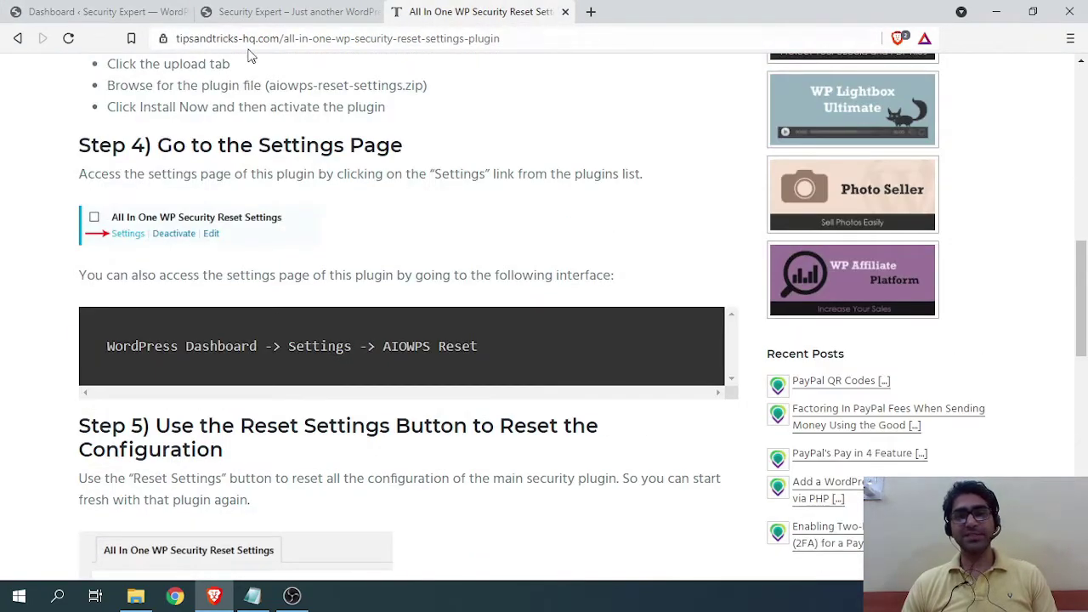
pyautogui.scroll(10, 250, 175)
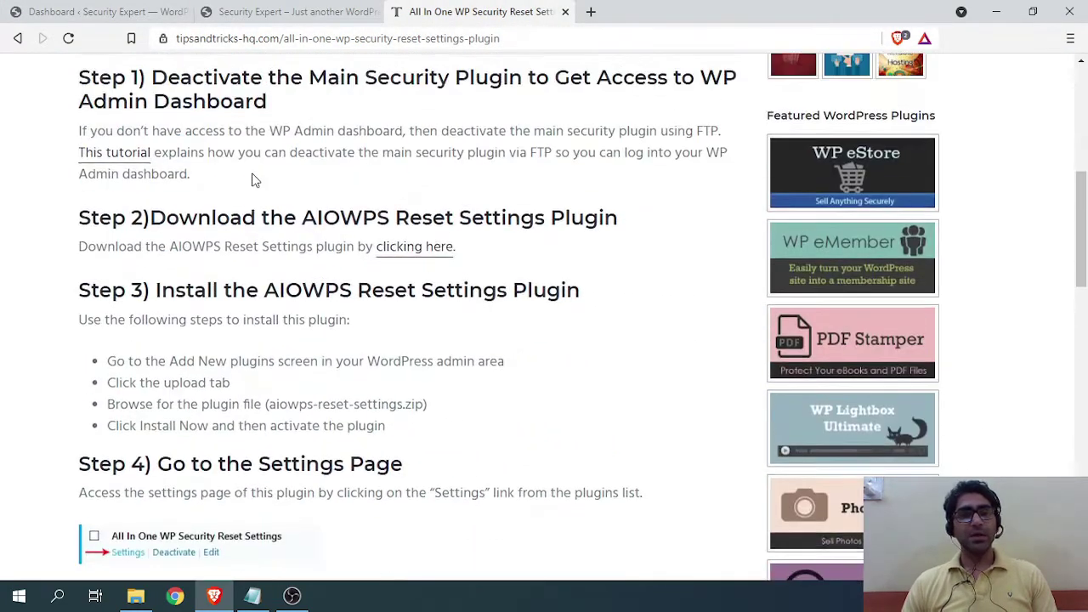
pyautogui.scroll(-1, 498, 194)
pyautogui.scroll(1, 498, 195)
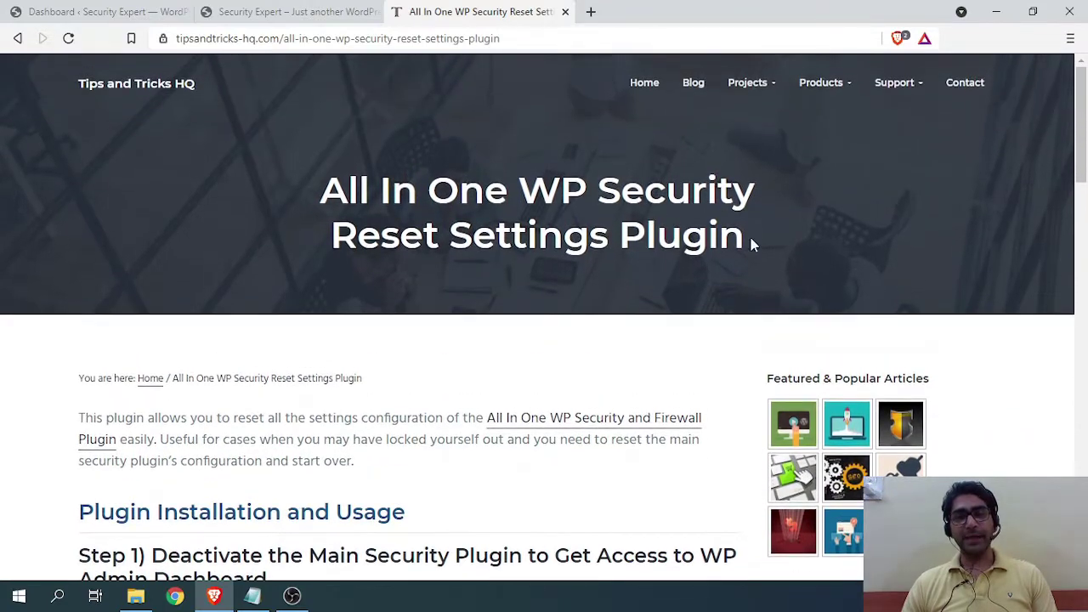
pyautogui.moveTo(753, 238); pyautogui.dragTo(281, 167)
pyautogui.click(261, 151)
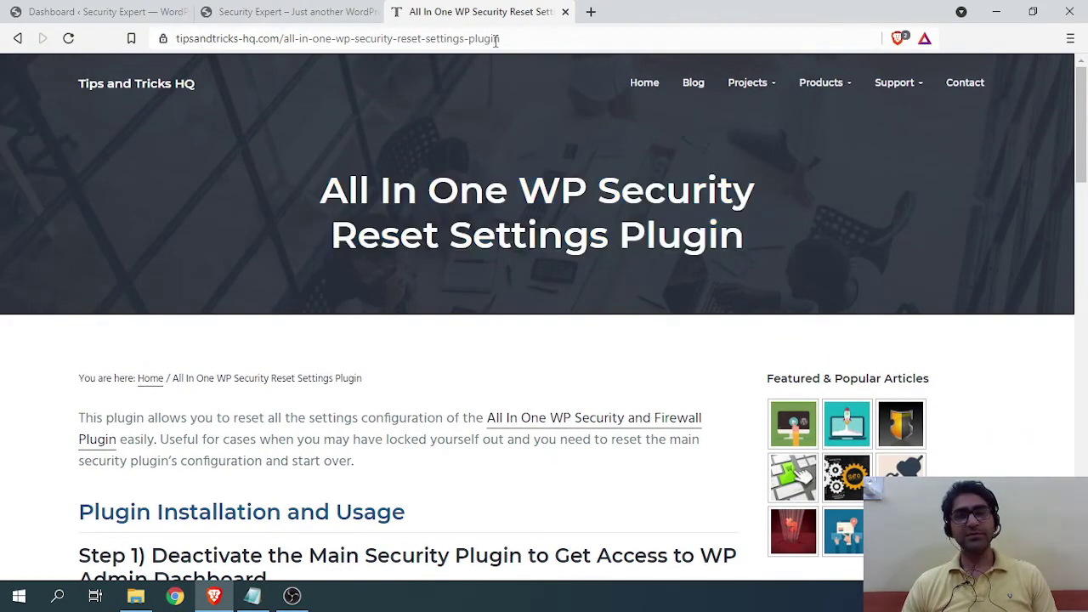
# Go back to the Google results for "all in one security reset plugin" and reopen the Tips and Tricks HQ article.
pyautogui.click(17, 38)
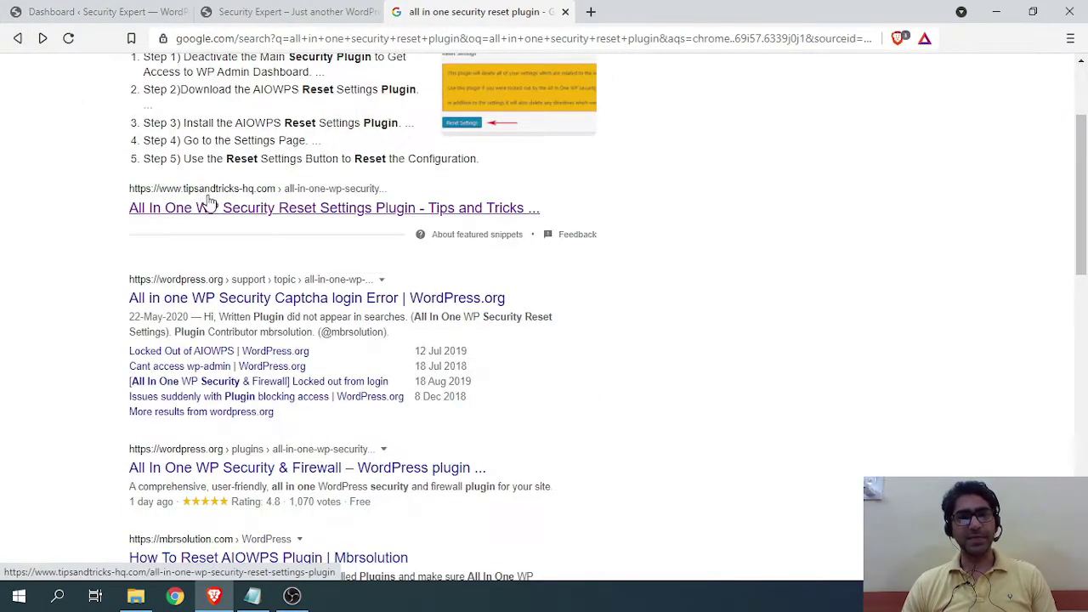
pyautogui.scroll(2, 208, 202)
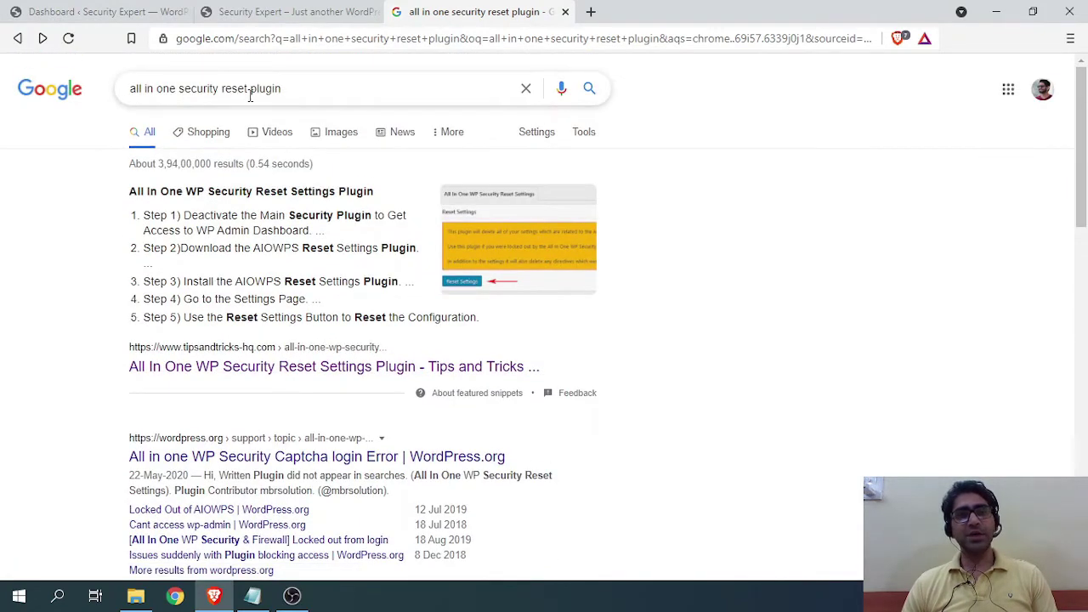
pyautogui.scroll(-3, 328, 195)
pyautogui.click(229, 132)
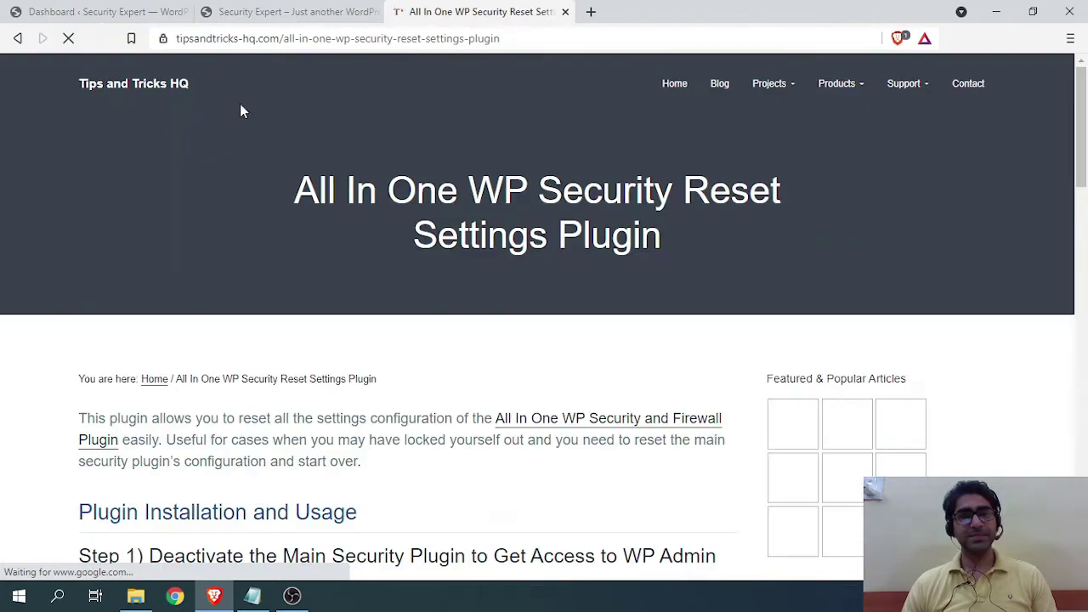
# Skim the article's plugin installation and usage instructions, from deactivating the main security plugin to resetting the configuration.
pyautogui.scroll(-4, 237, 190)
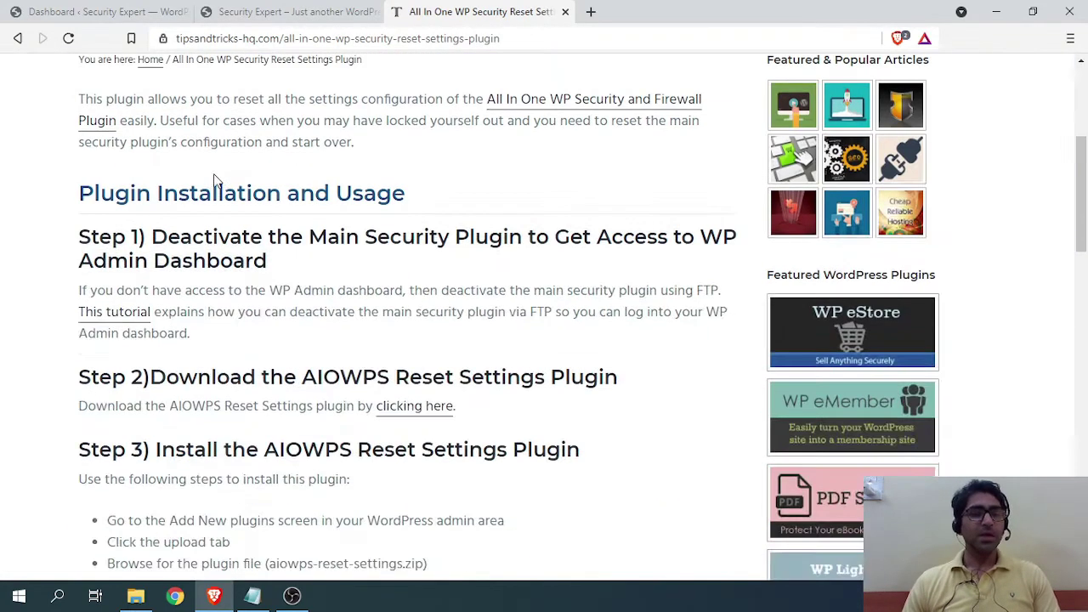
pyautogui.scroll(-2, 240, 223)
pyautogui.scroll(-3, 170, 162)
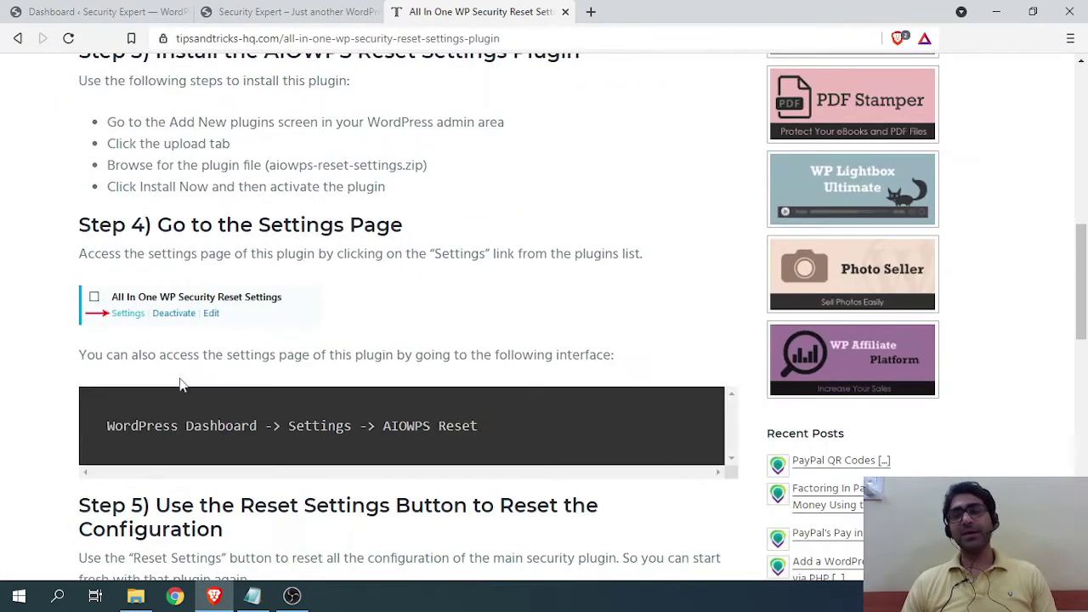
pyautogui.scroll(-3, 303, 371)
pyautogui.scroll(11, 303, 365)
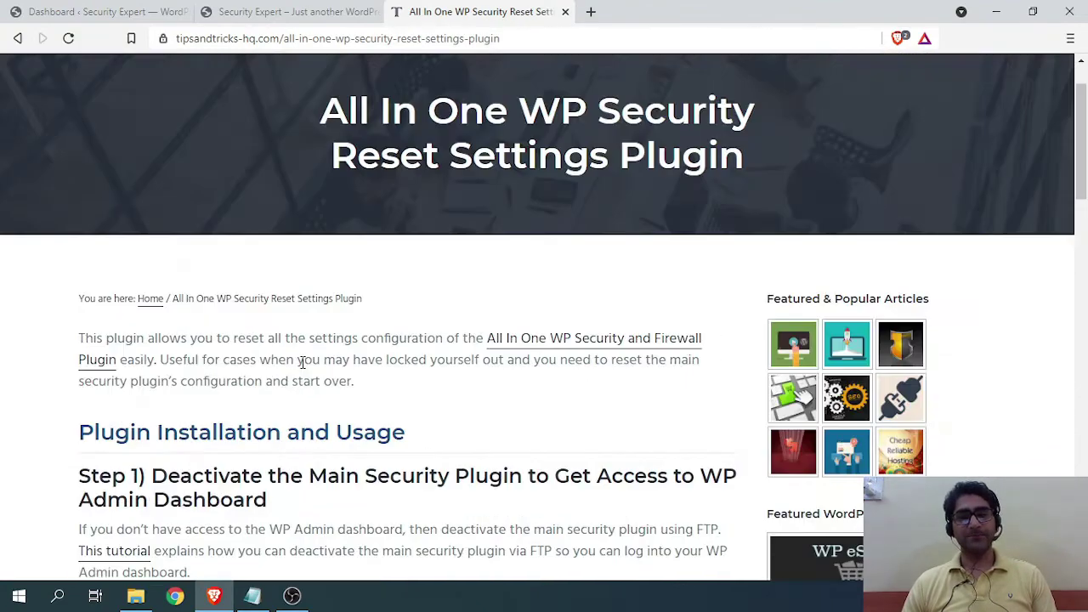
pyautogui.scroll(-3, 299, 364)
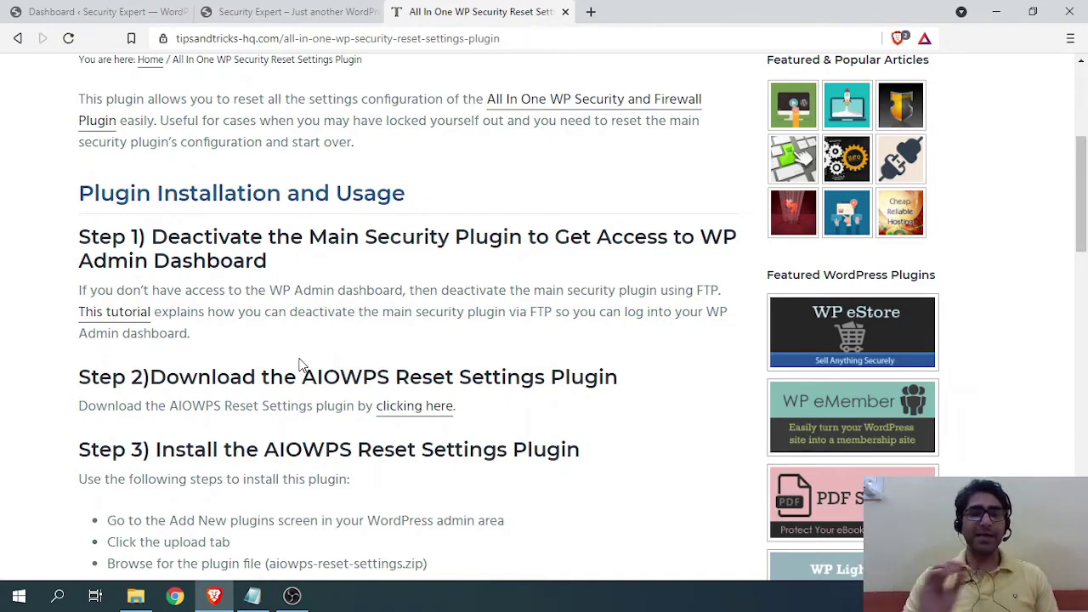
pyautogui.scroll(-3, 301, 359)
pyautogui.scroll(1, 303, 298)
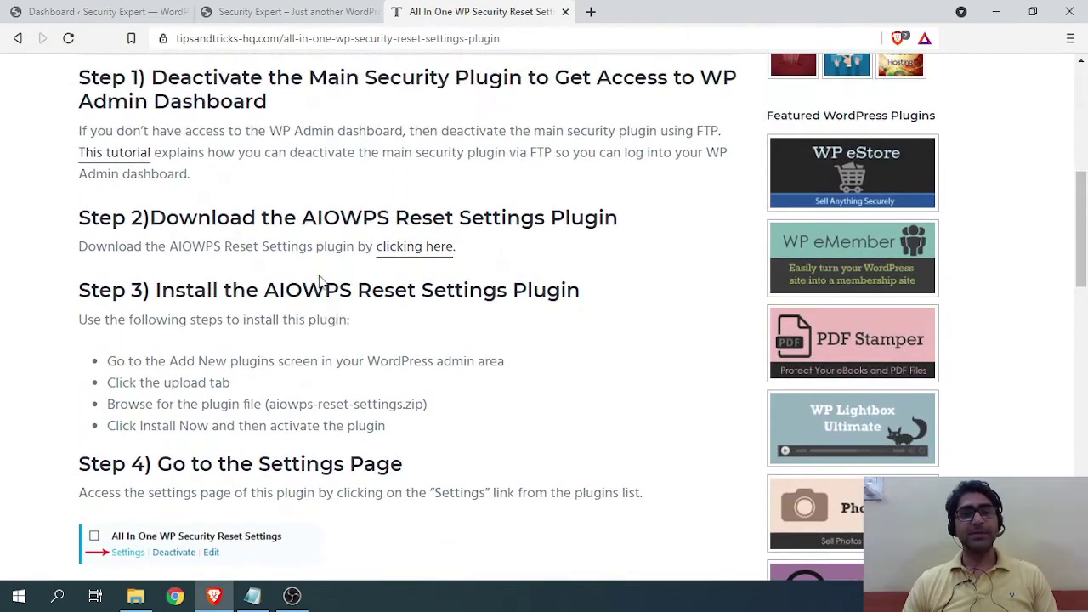
# Read the article's steps for downloading and installing the AIOWPS Reset Settings plugin, opening its settings page and resetting the configuration.
pyautogui.moveTo(213, 246); pyautogui.dragTo(300, 251)
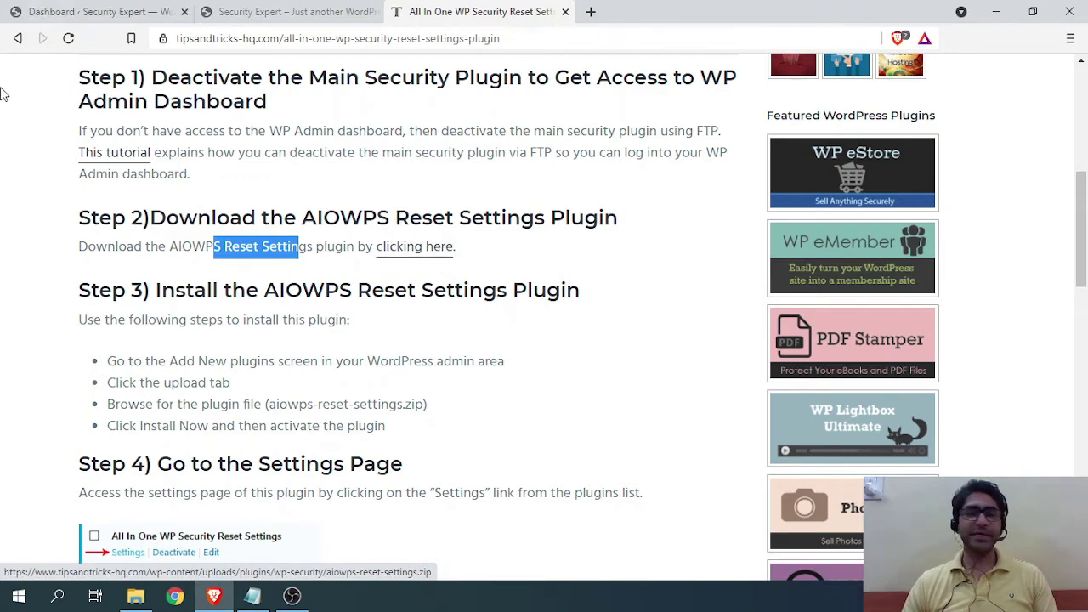
pyautogui.scroll(-1, 247, 301)
pyautogui.scroll(-1, 247, 301)
pyautogui.click(107, 281)
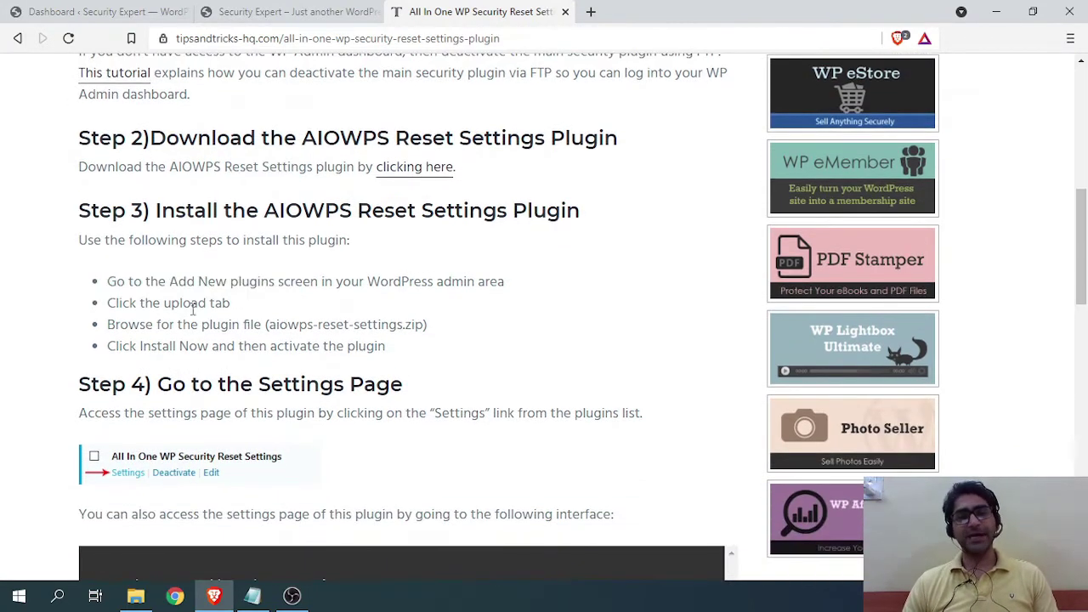
pyautogui.doubleClick(164, 324)
pyautogui.scroll(-3, 326, 315)
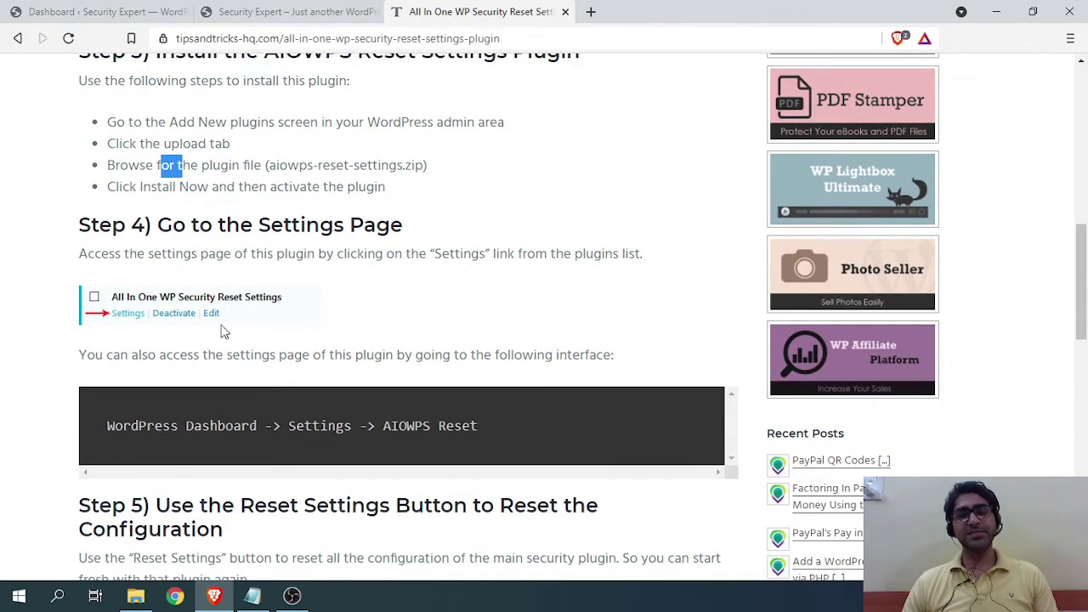
pyautogui.scroll(-3, 439, 318)
pyautogui.moveTo(478, 266); pyautogui.dragTo(273, 269)
pyautogui.scroll(-4, 271, 340)
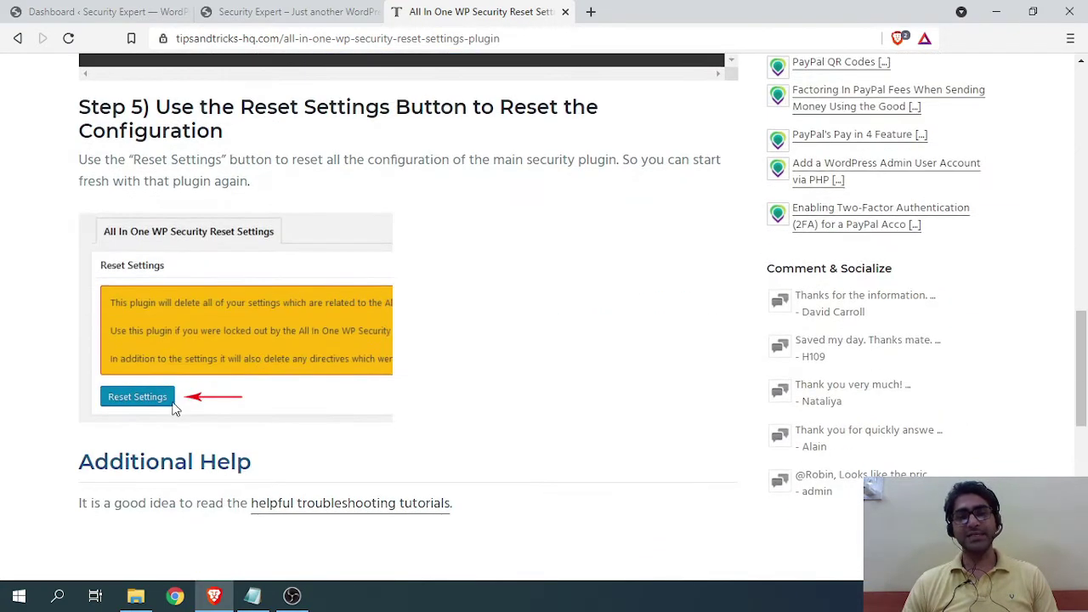
pyautogui.scroll(-5, 173, 385)
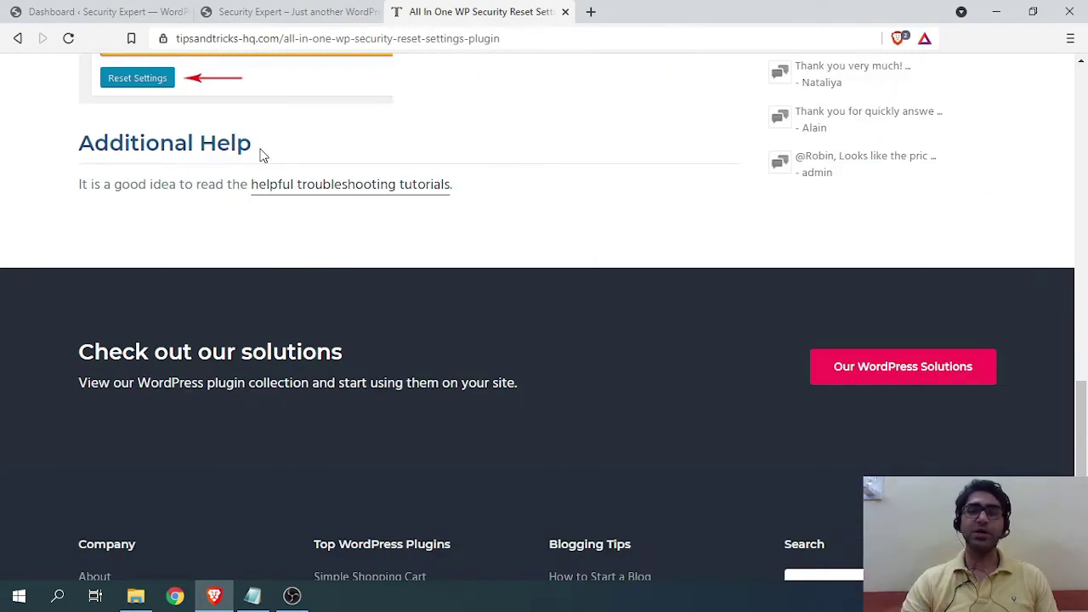
# Close the reset plugin article and return to the WP Security dashboard to look over its widgets and the plugin's sections.
pyautogui.click(565, 11)
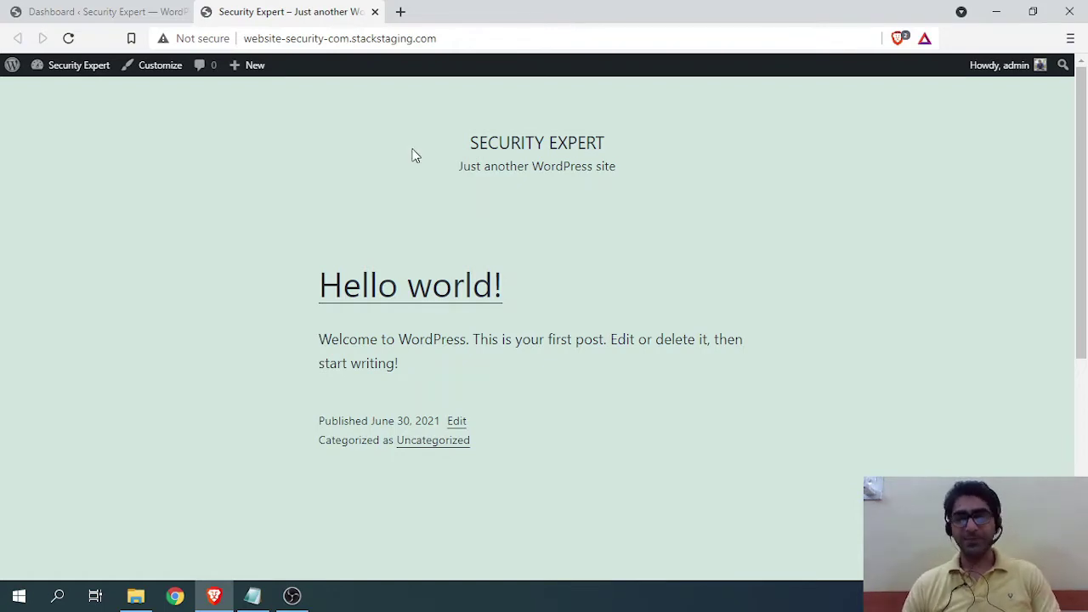
pyautogui.click(85, 12)
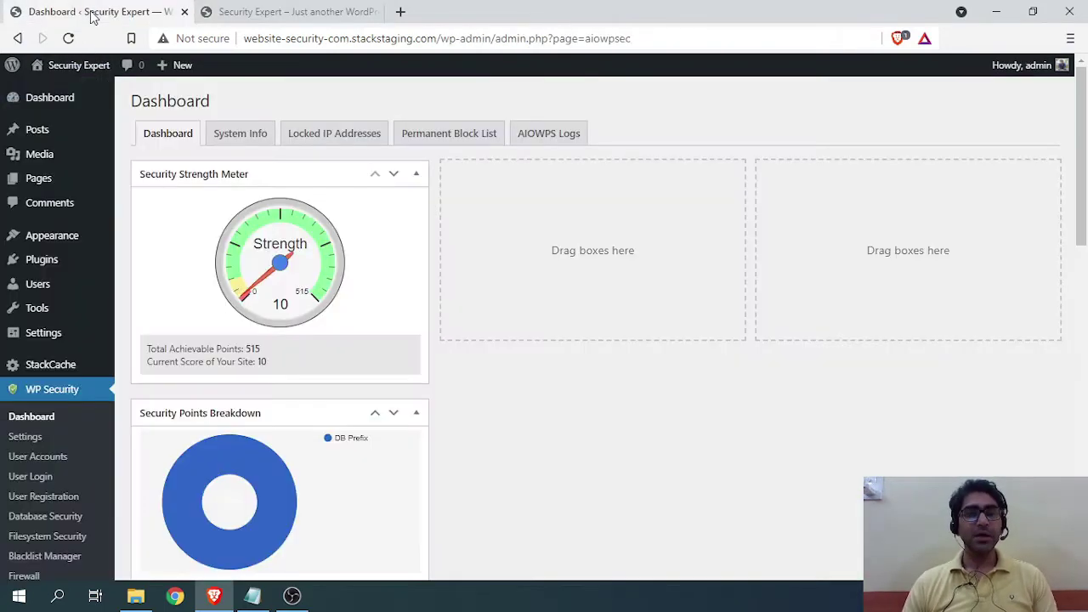
pyautogui.scroll(-2, 473, 270)
pyautogui.scroll(-5, 88, 201)
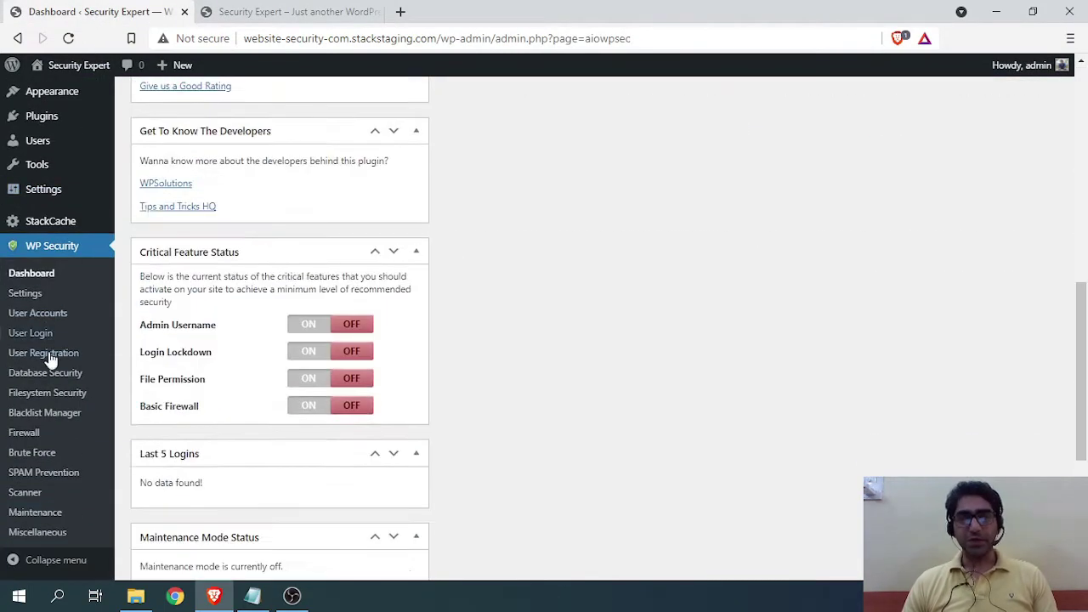
pyautogui.scroll(-3, 55, 355)
pyautogui.scroll(2, 55, 355)
pyautogui.scroll(-3, 17, 340)
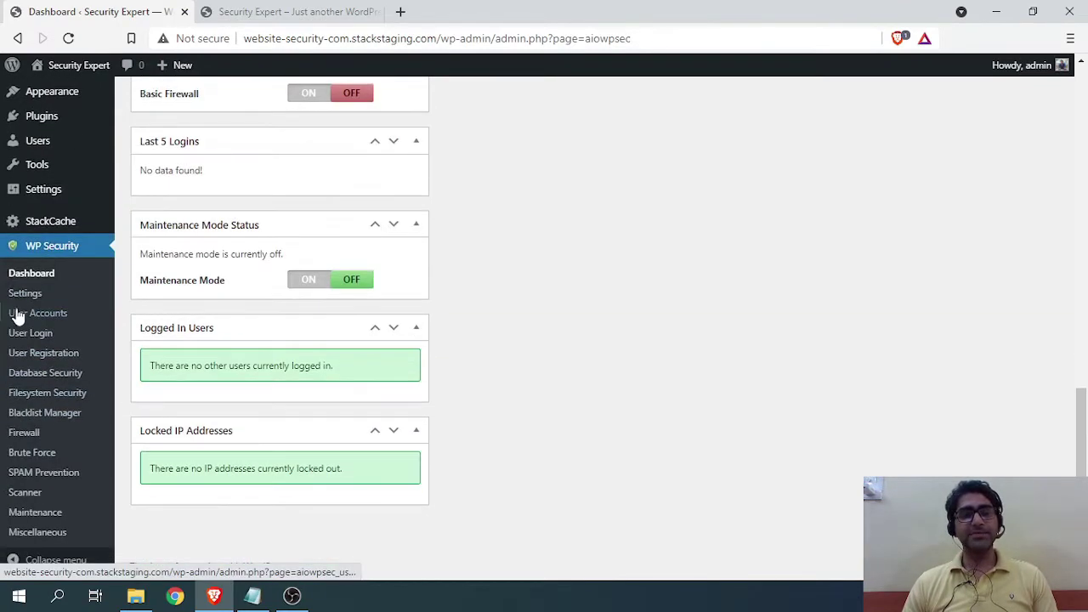
# Open the WP Security general settings and review the backup links, the options for disabling security features and firewall rules, and the debug settings.
pyautogui.click(24, 295)
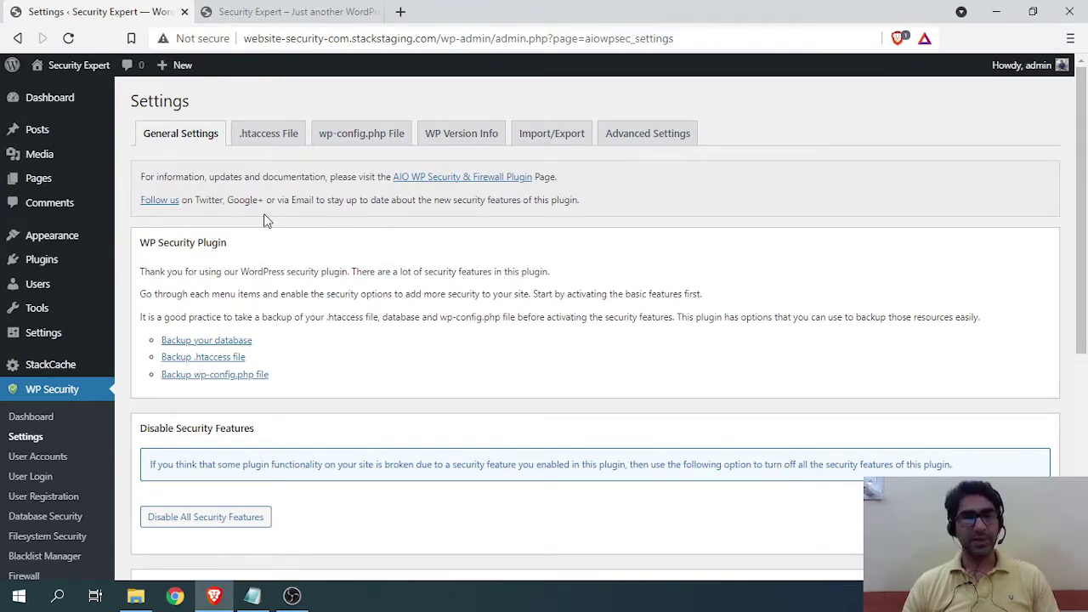
pyautogui.scroll(-4, 266, 220)
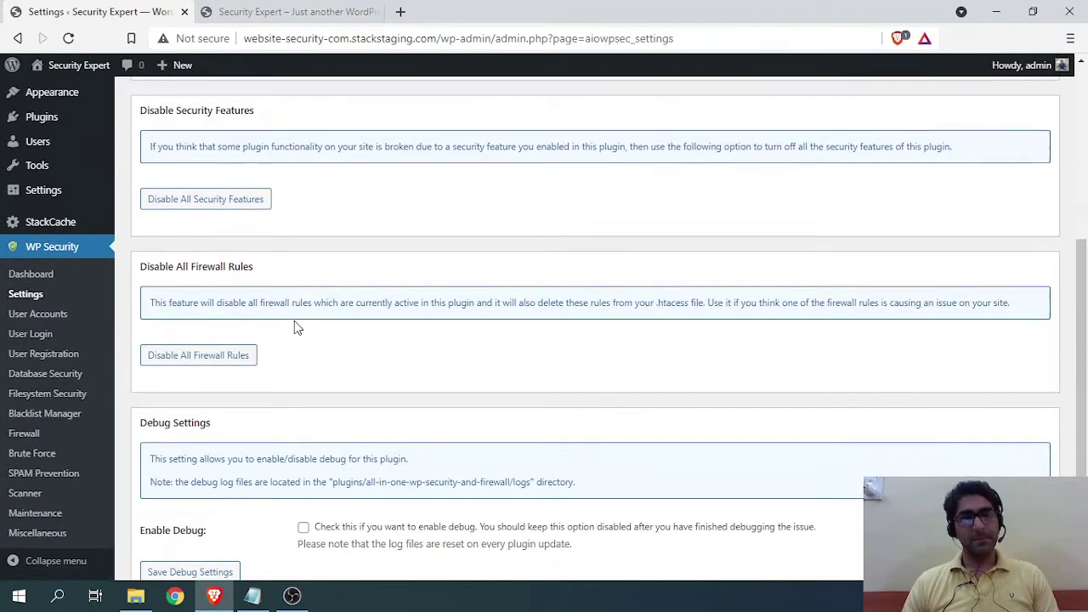
pyautogui.scroll(2, 293, 319)
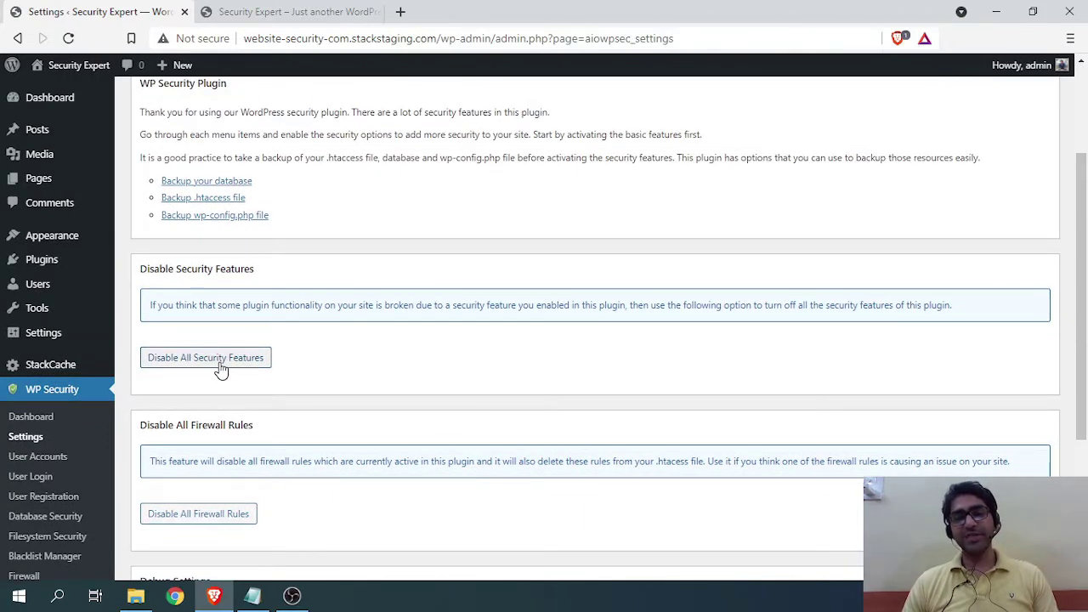
pyautogui.scroll(-3, 435, 298)
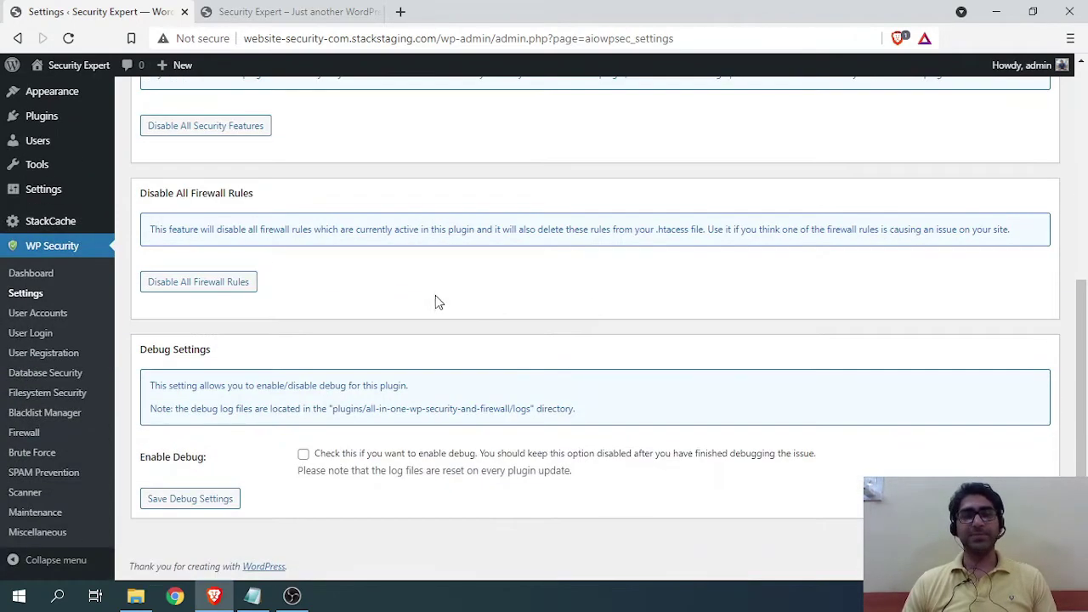
pyautogui.scroll(3, 420, 297)
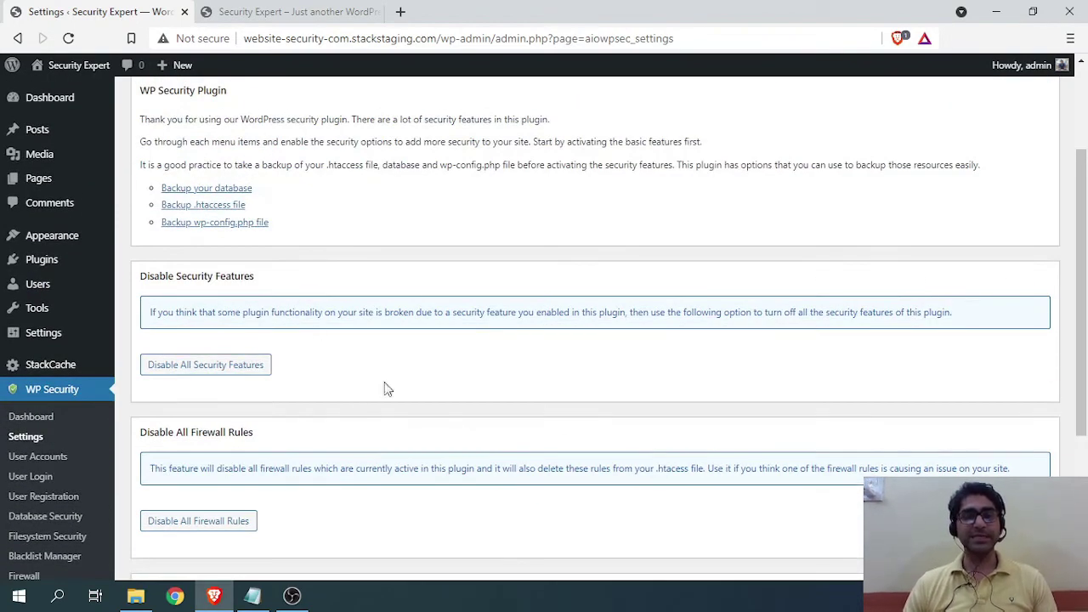
pyautogui.scroll(1, 348, 259)
pyautogui.scroll(-3, 348, 260)
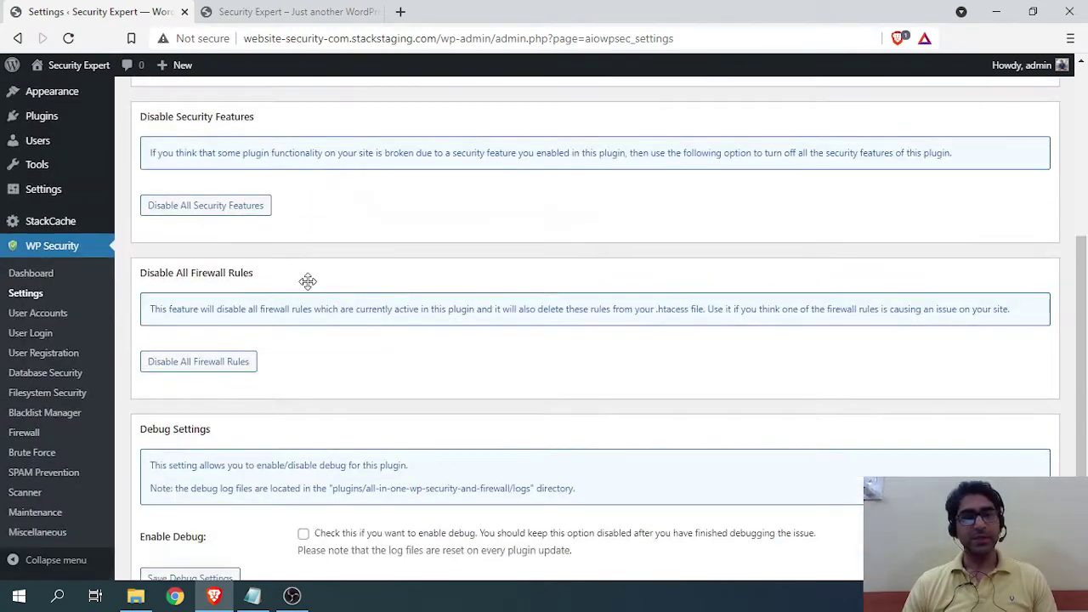
pyautogui.scroll(-1, 255, 272)
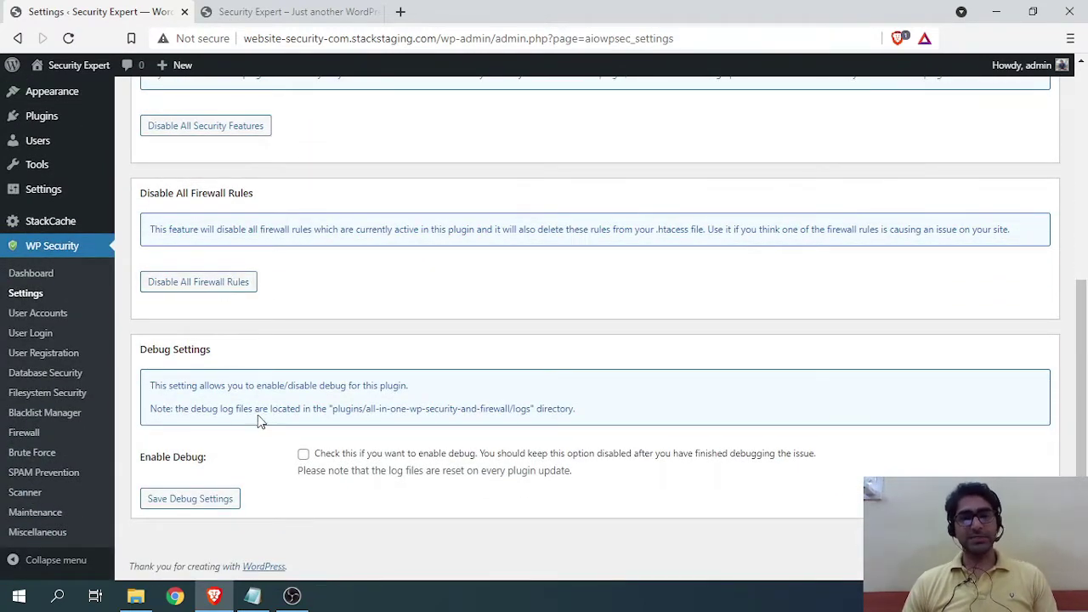
pyautogui.scroll(4, 260, 435)
pyautogui.scroll(-4, 382, 481)
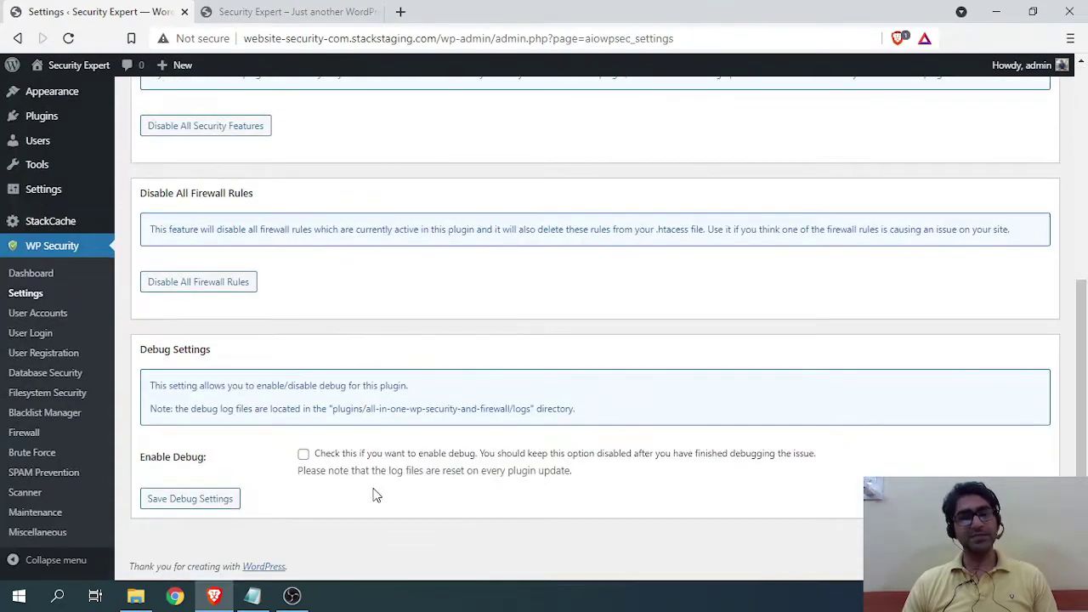
pyautogui.scroll(5, 315, 415)
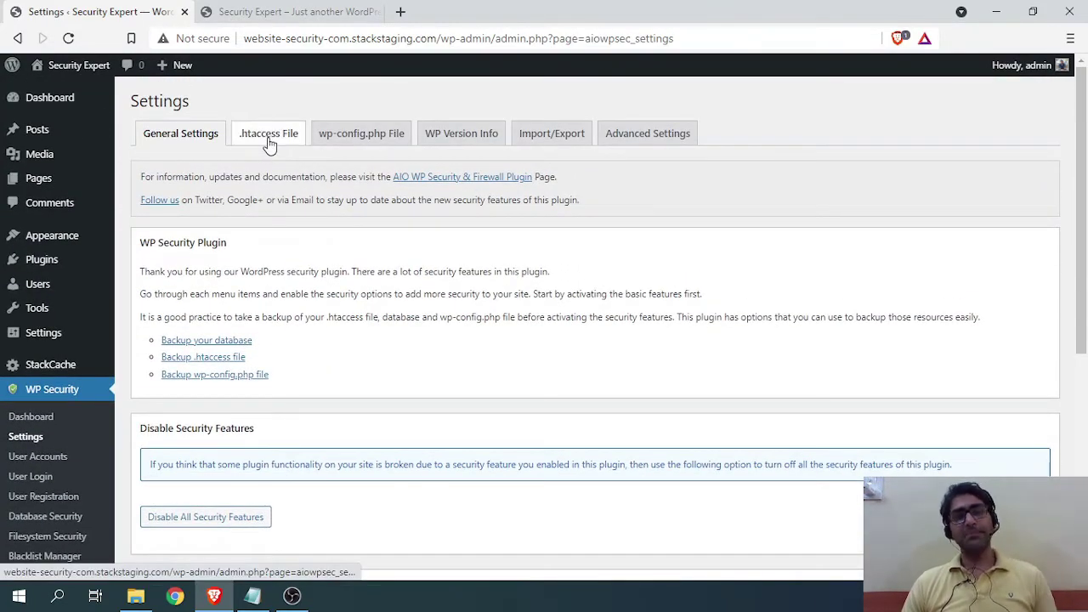
# Open the .htaccess file settings of WP Security and review the backup and restore options.
pyautogui.click(269, 143)
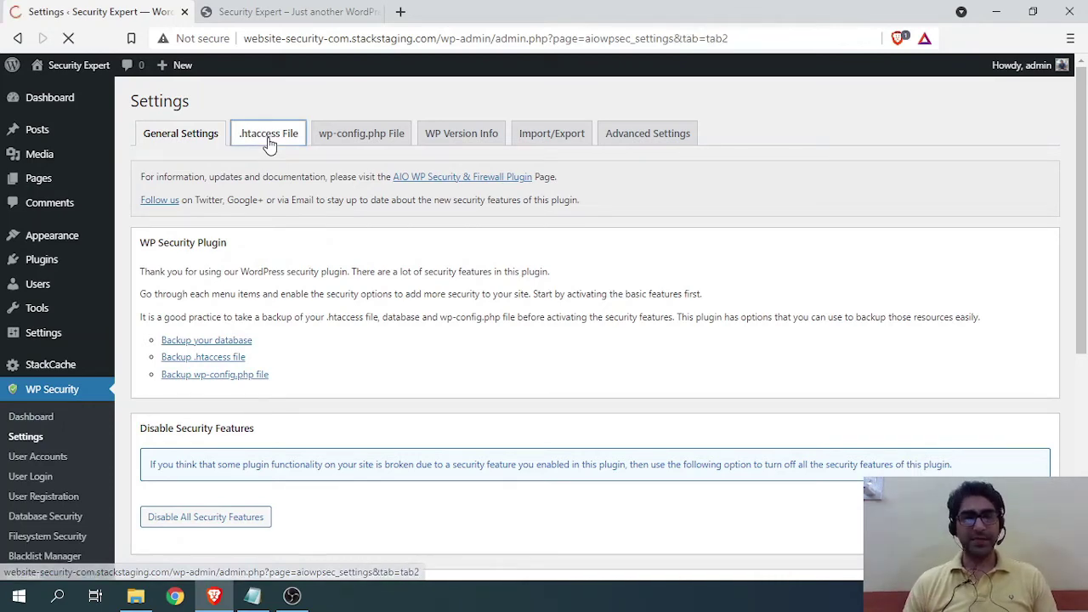
pyautogui.scroll(-1, 275, 264)
pyautogui.scroll(-1, 255, 267)
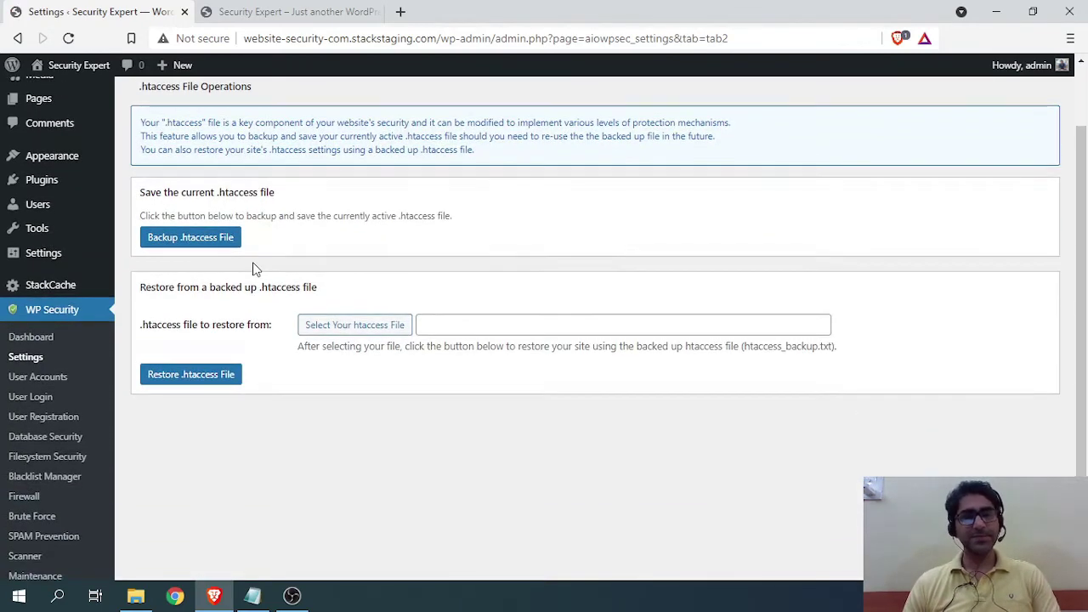
pyautogui.scroll(2, 182, 249)
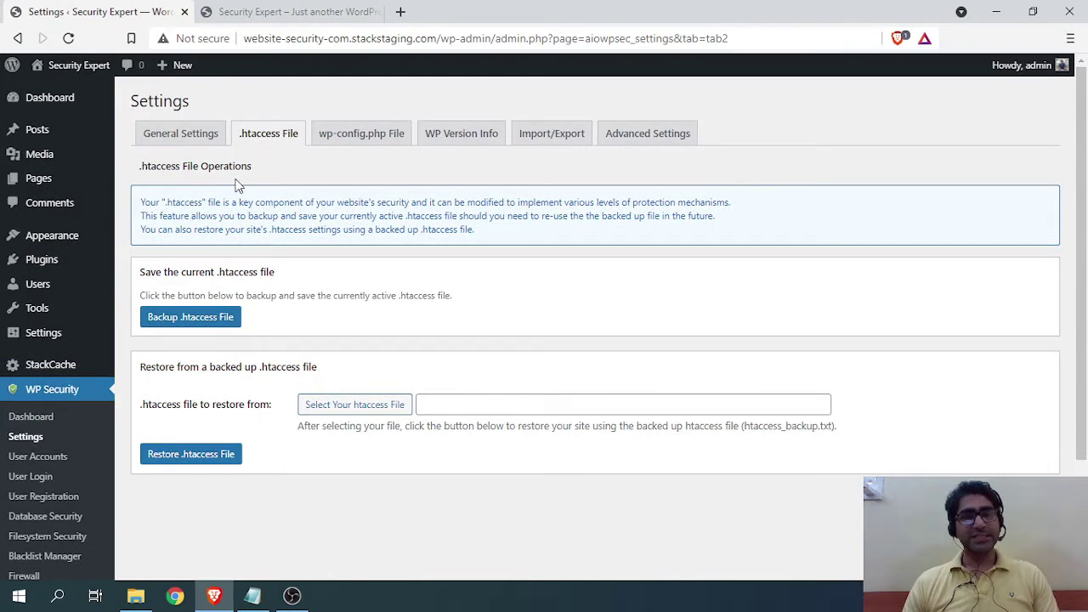
# Back up the current .htaccess file and read where its backup copy is stored on the server.
pyautogui.scroll(-1, 253, 204)
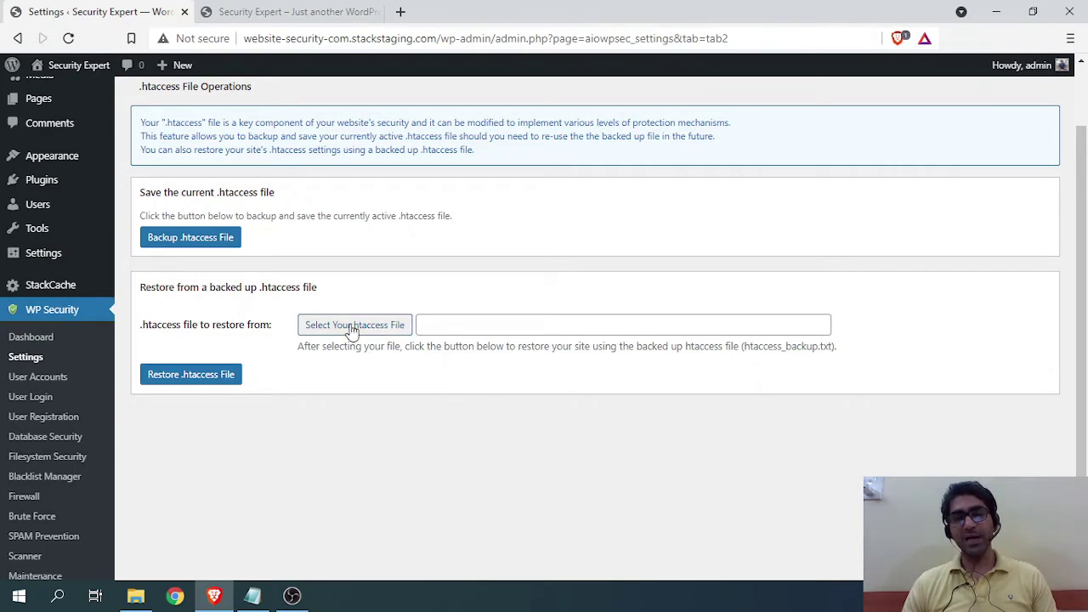
pyautogui.click(564, 325)
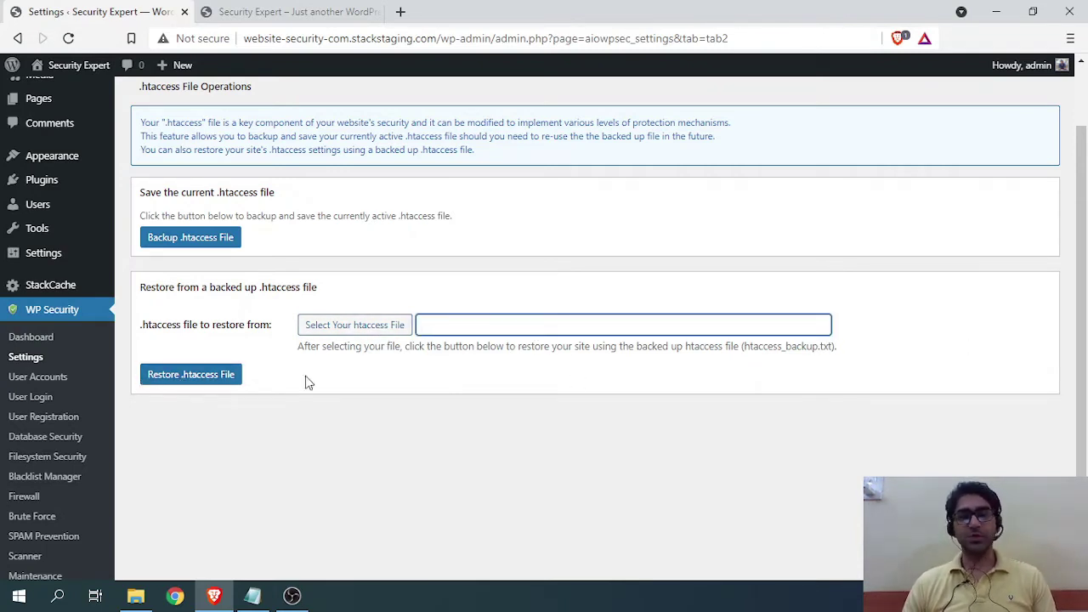
pyautogui.scroll(2, 255, 340)
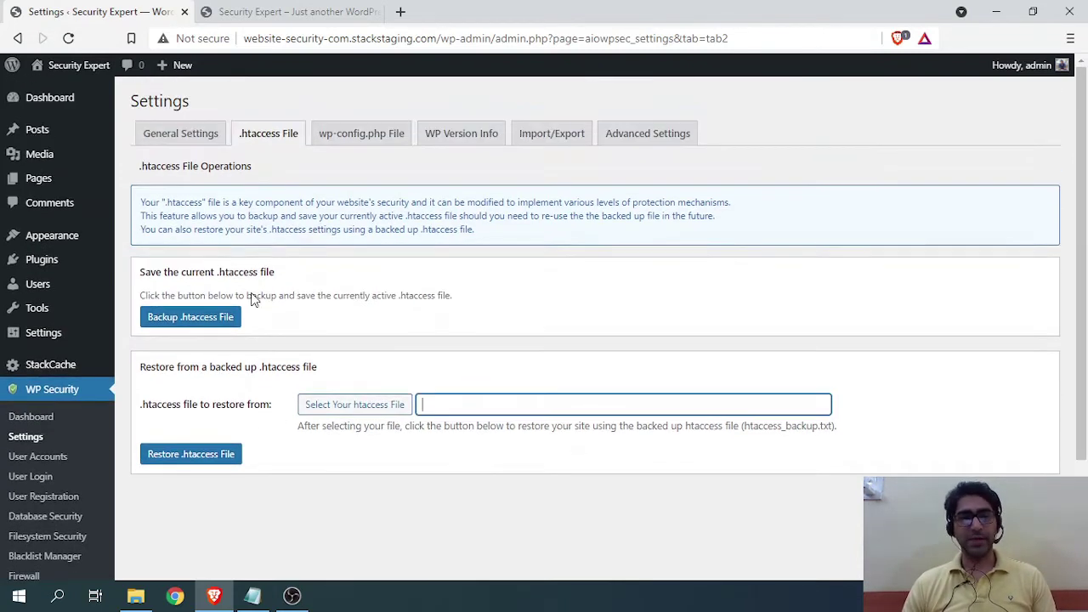
pyautogui.click(190, 319)
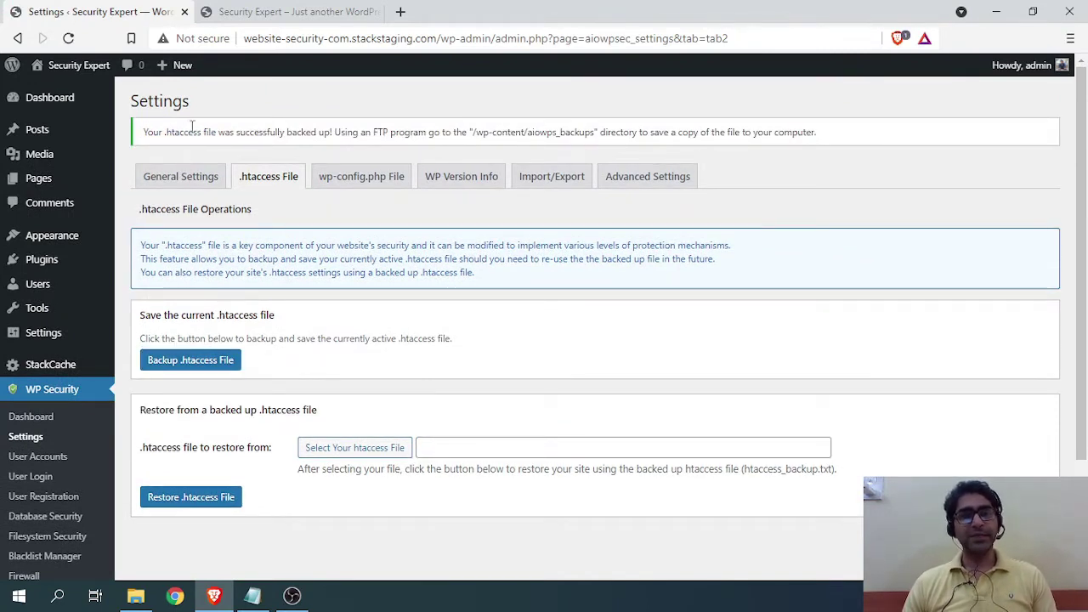
pyautogui.moveTo(258, 132); pyautogui.dragTo(338, 146)
pyautogui.click(361, 145)
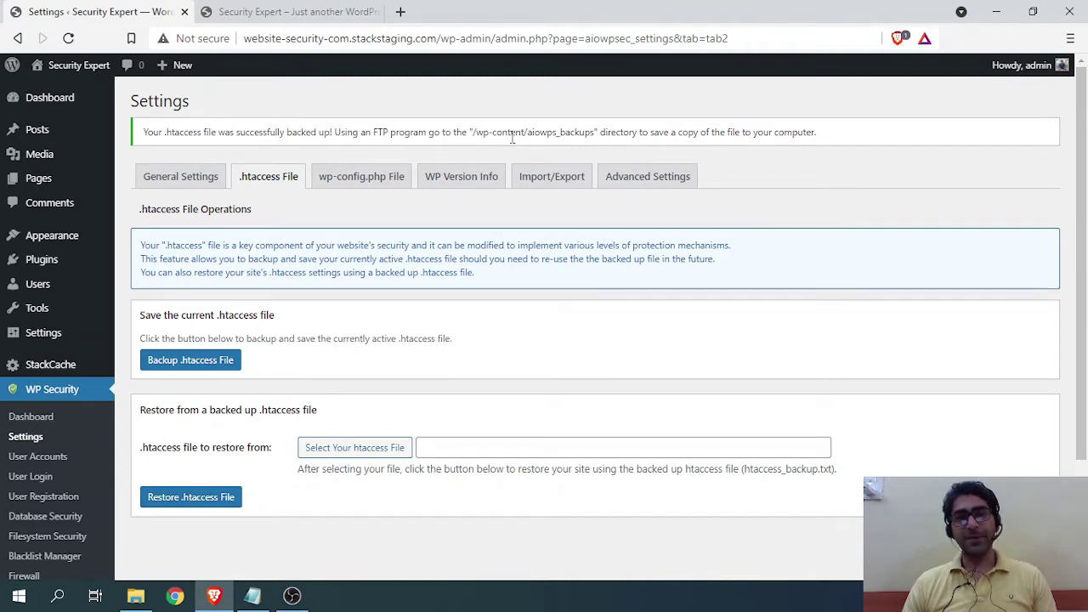
pyautogui.moveTo(491, 132); pyautogui.dragTo(516, 134)
pyautogui.moveTo(595, 132); pyautogui.dragTo(540, 135)
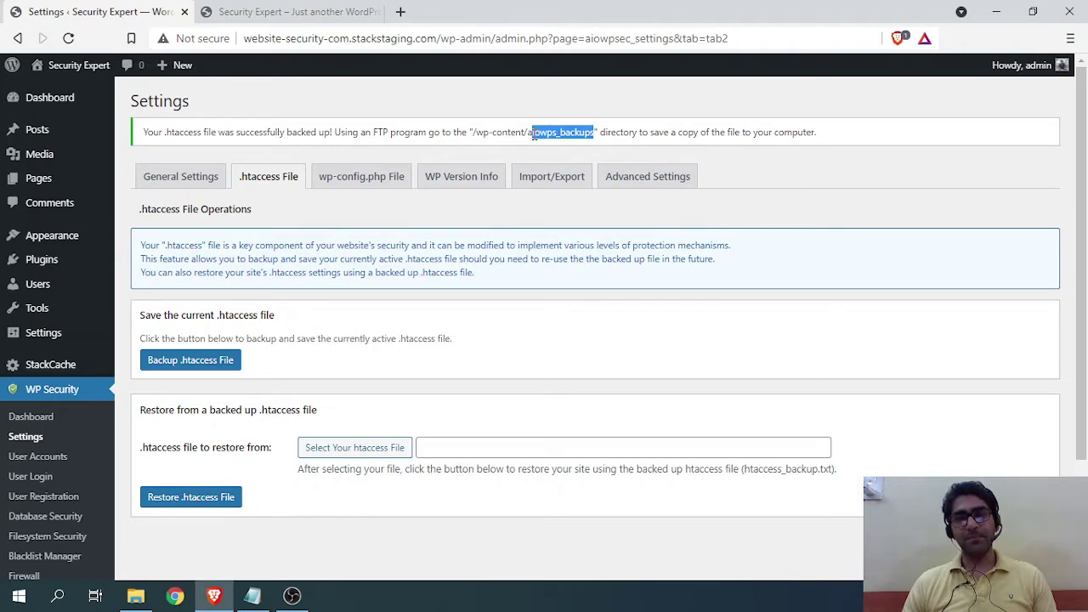
pyautogui.click(647, 132)
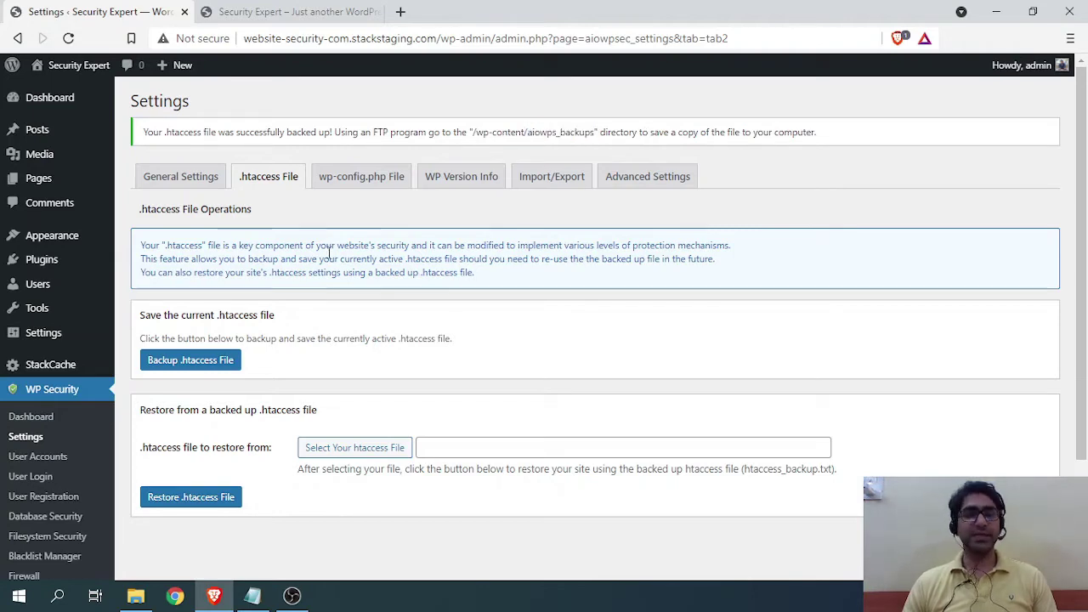
pyautogui.scroll(-1, 343, 323)
pyautogui.scroll(1, 348, 255)
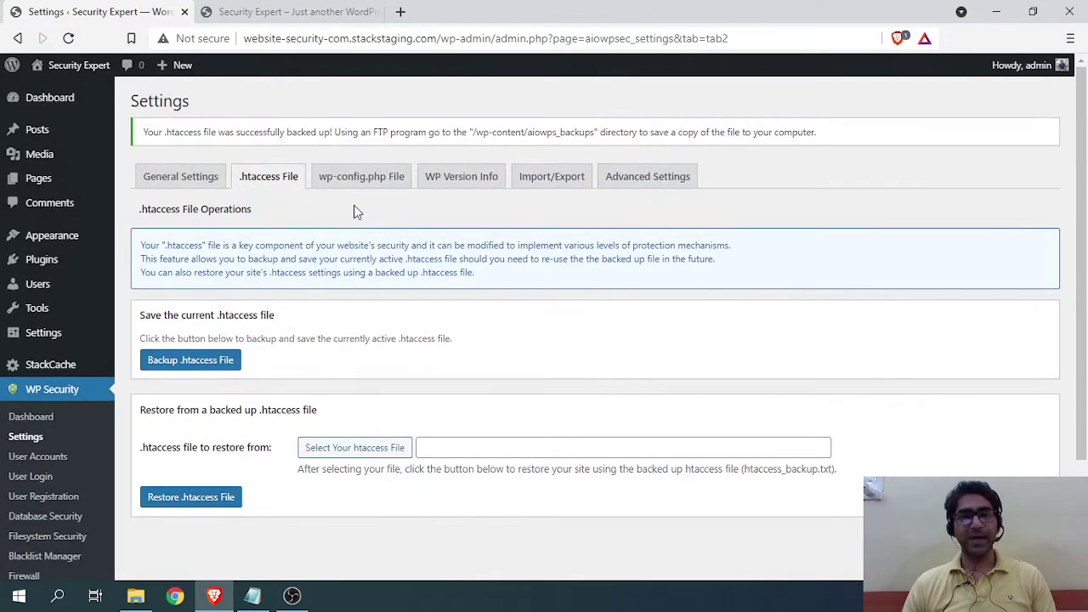
# Back up the wp-config.php file from the WP Security settings, saving it to the Desktop as the text document wp-config-backup.
pyautogui.click(364, 180)
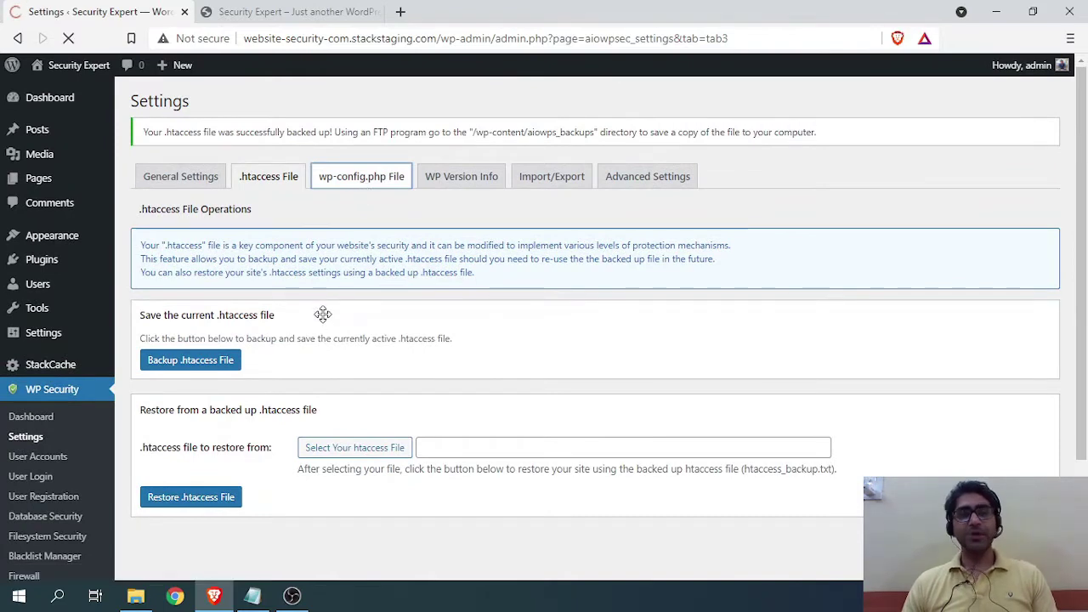
pyautogui.scroll(-3, 316, 314)
pyautogui.scroll(1, 317, 308)
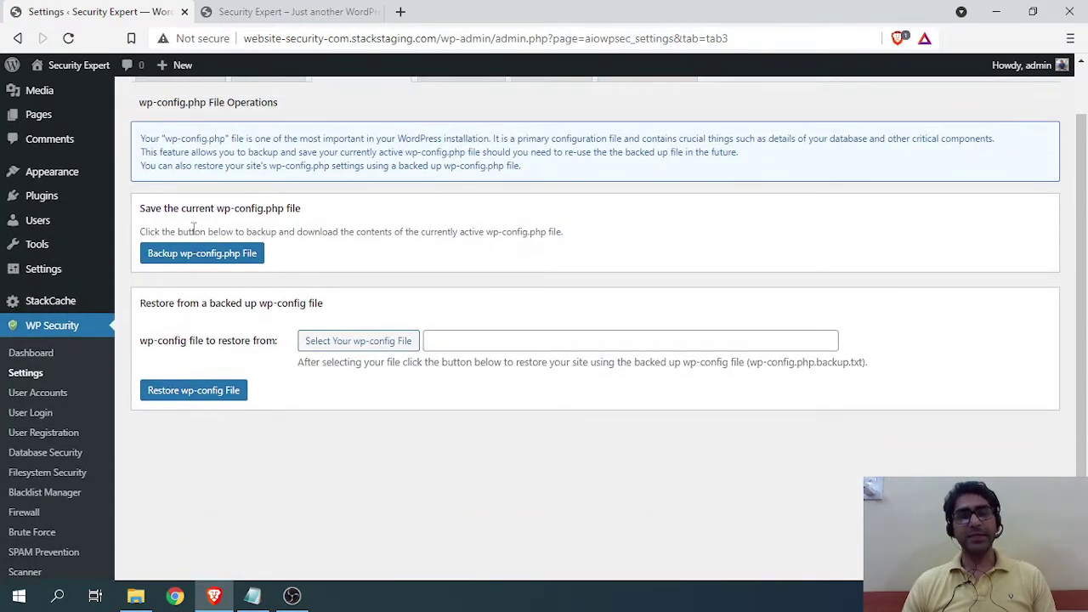
pyautogui.click(182, 252)
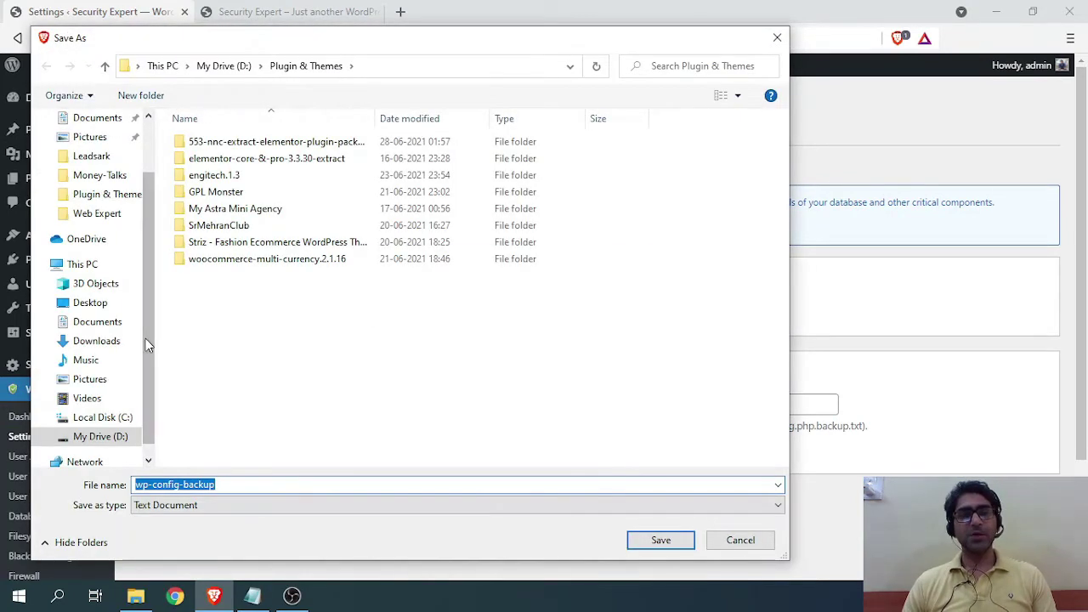
pyautogui.click(89, 438)
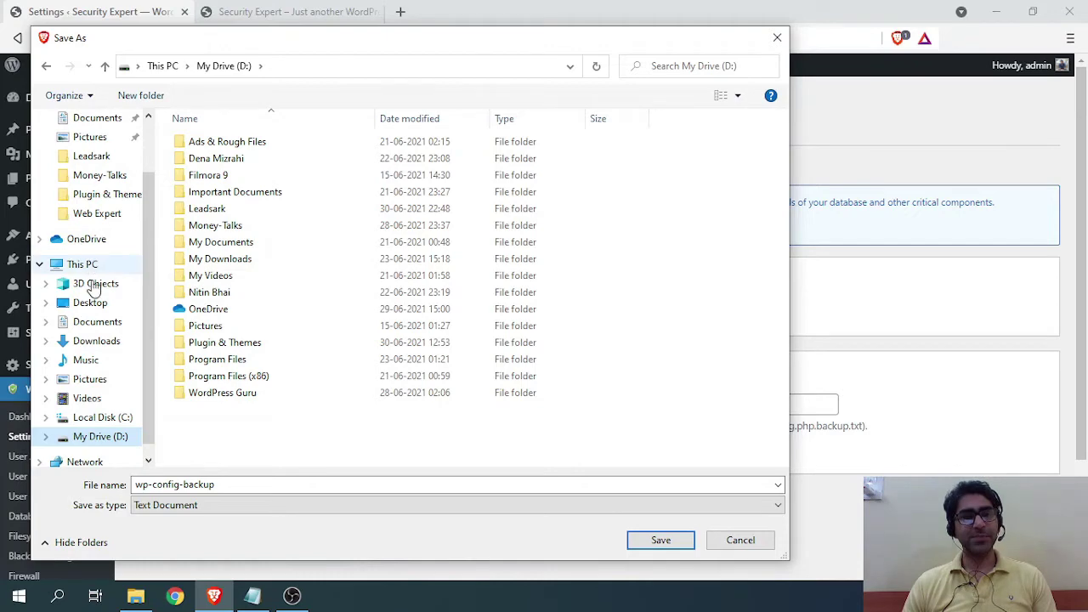
pyautogui.click(91, 266)
pyautogui.click(89, 302)
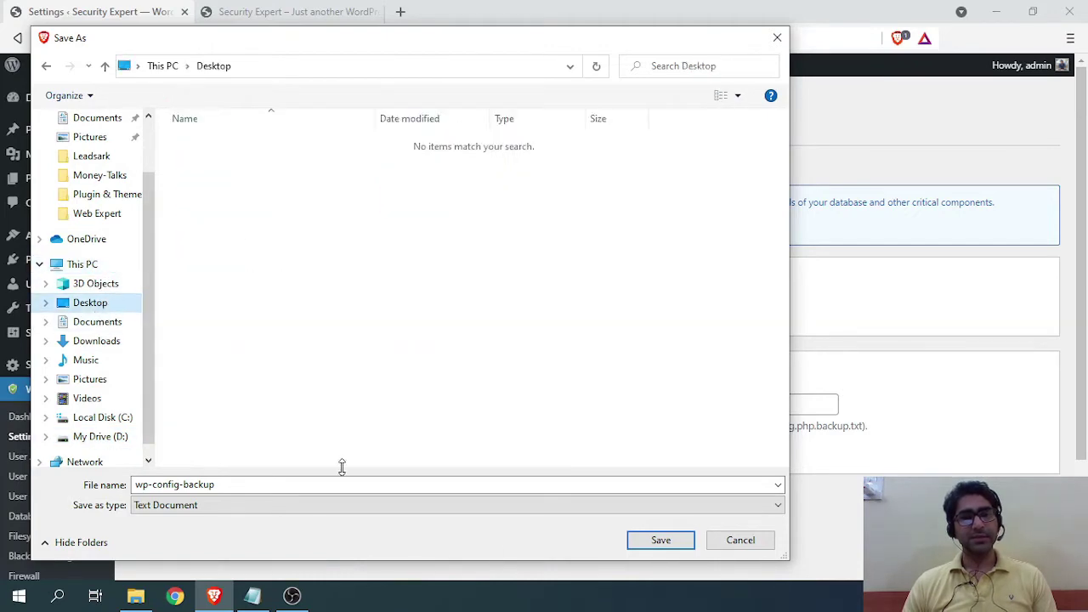
pyautogui.click(675, 546)
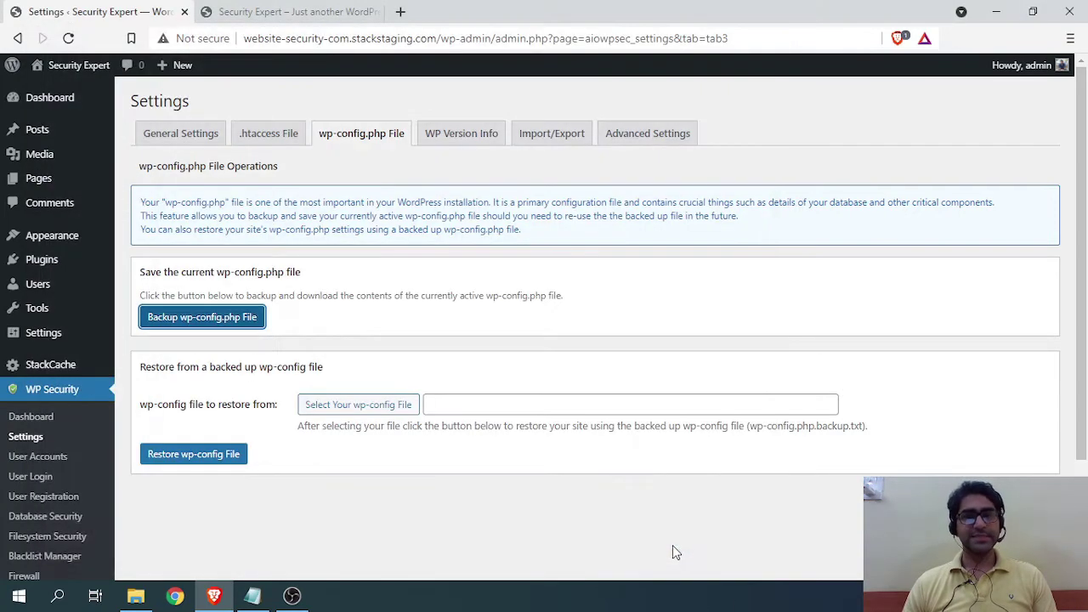
pyautogui.scroll(-1, 250, 323)
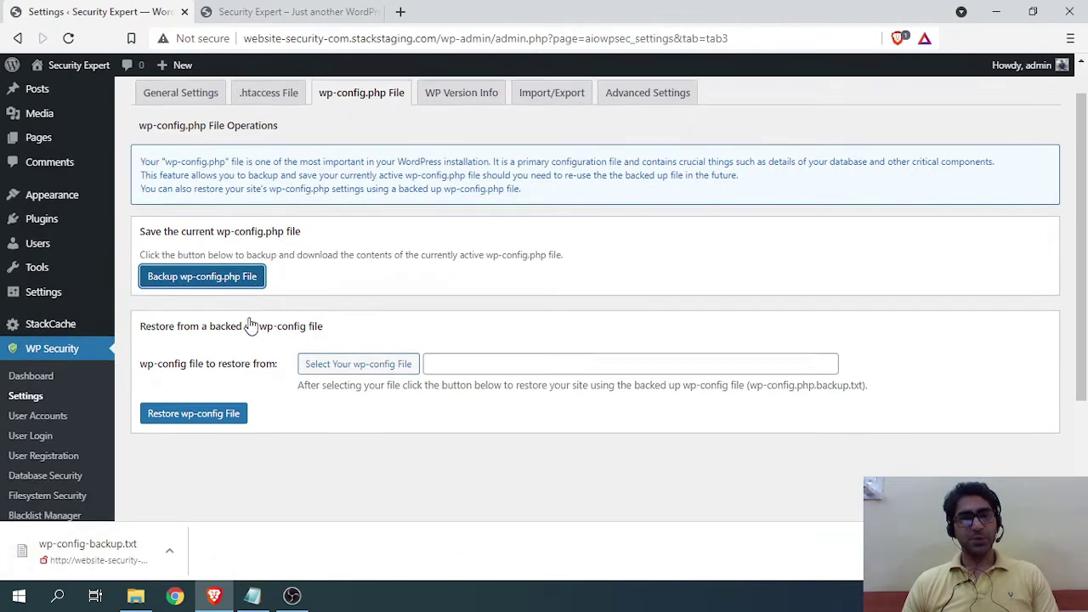
pyautogui.scroll(1, 308, 374)
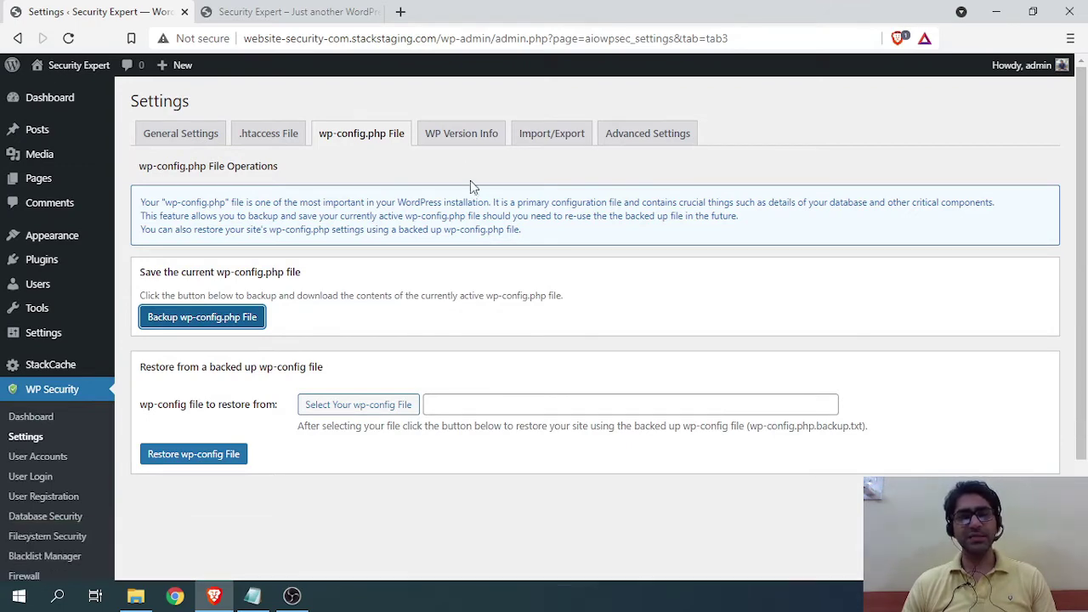
# Open the WP Version Info settings and read the explanation of the generator meta tag and the option to remove it.
pyautogui.click(463, 149)
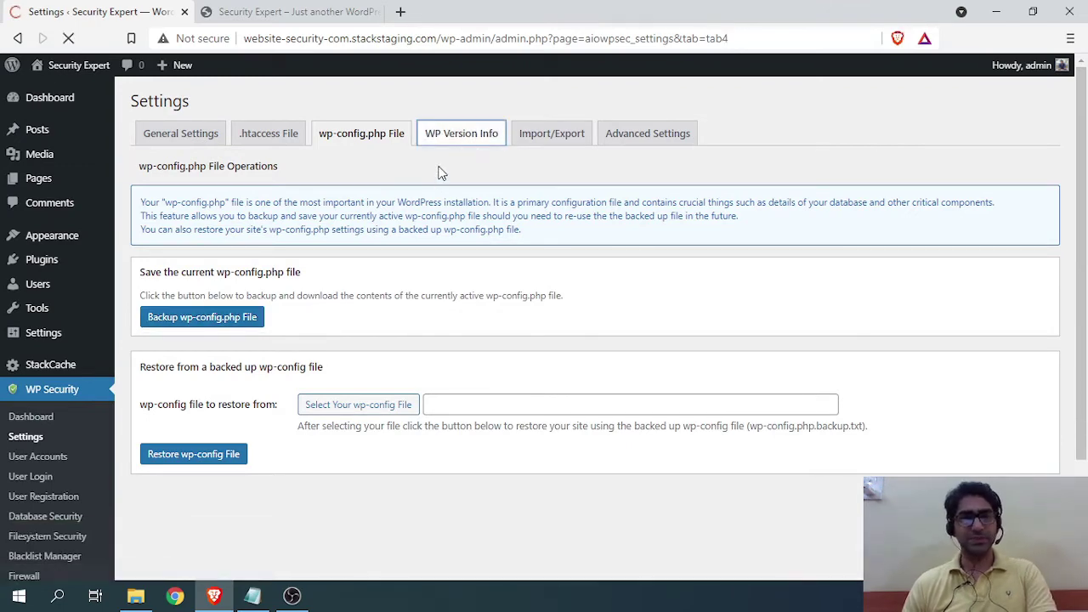
pyautogui.scroll(-2, 315, 269)
pyautogui.scroll(2, 281, 263)
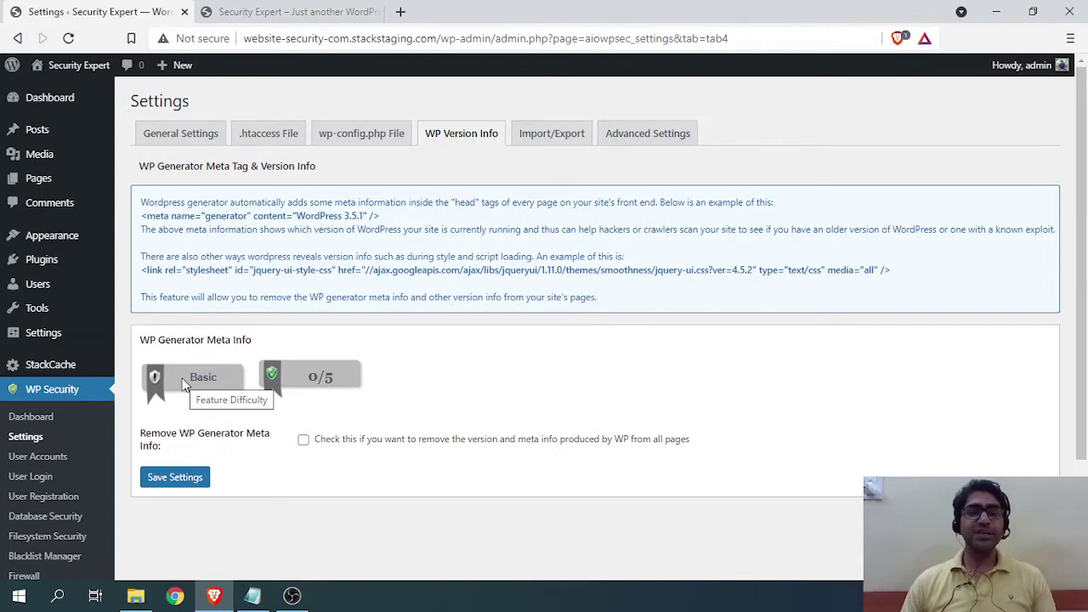
pyautogui.scroll(-3, 183, 382)
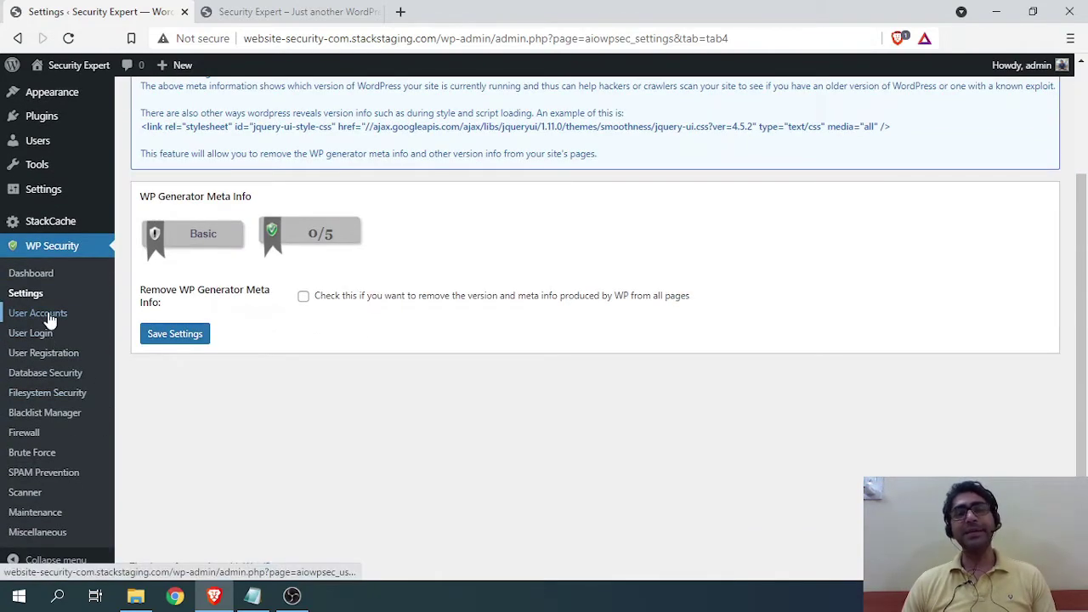
pyautogui.scroll(2, 329, 370)
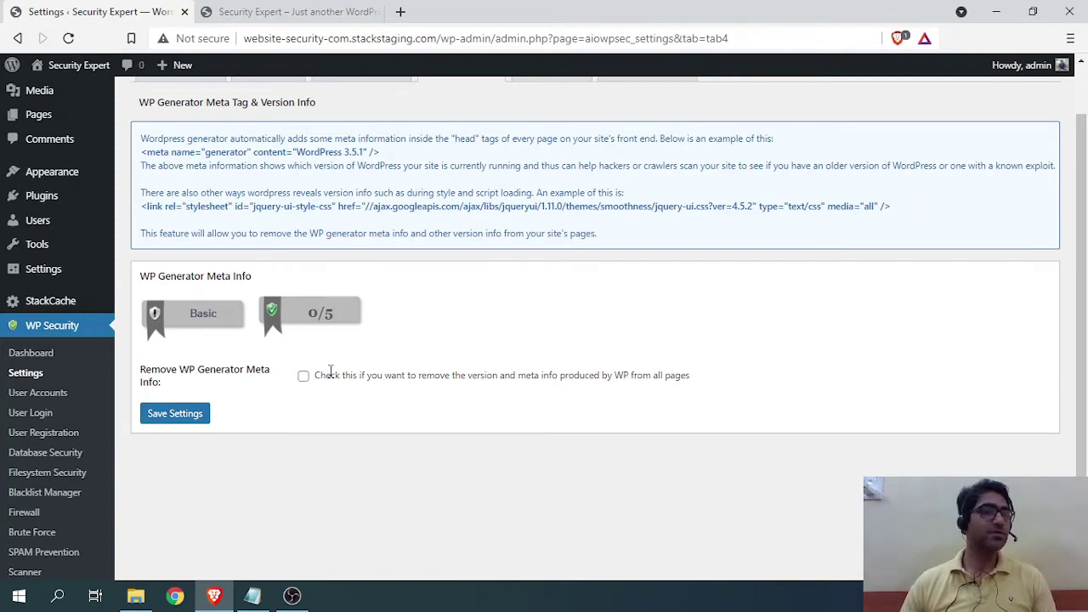
pyautogui.scroll(1, 348, 436)
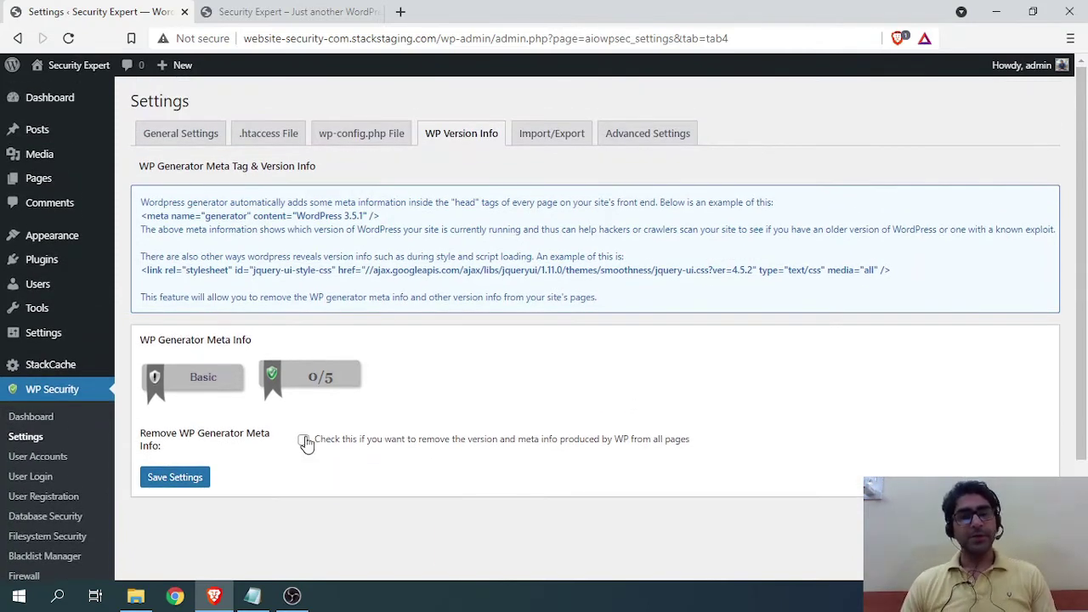
pyautogui.moveTo(244, 433); pyautogui.dragTo(209, 435)
pyautogui.tripleClick(153, 446)
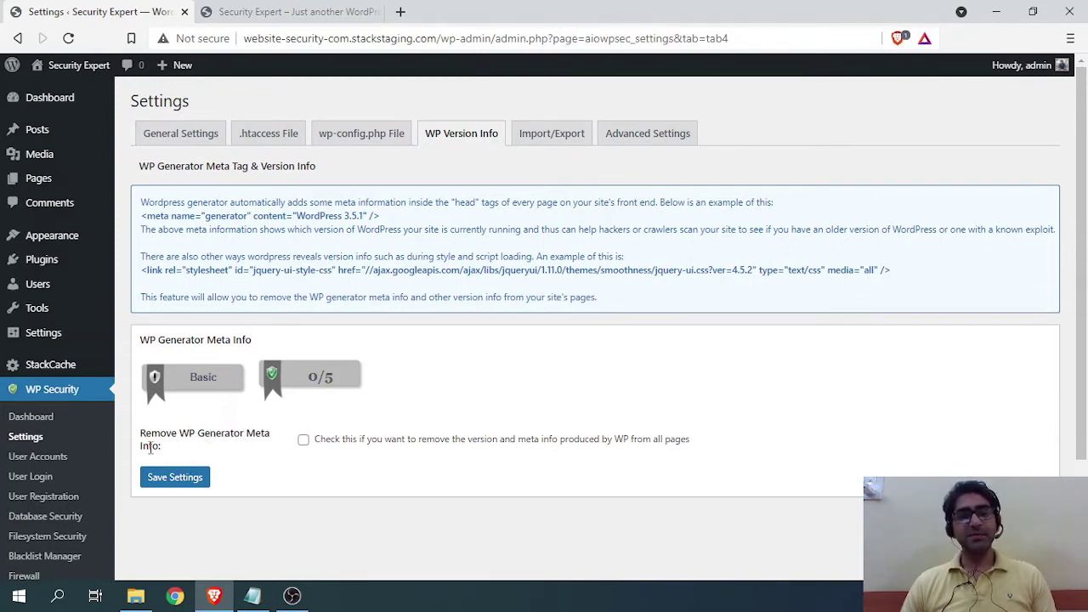
pyautogui.tripleClick(207, 443)
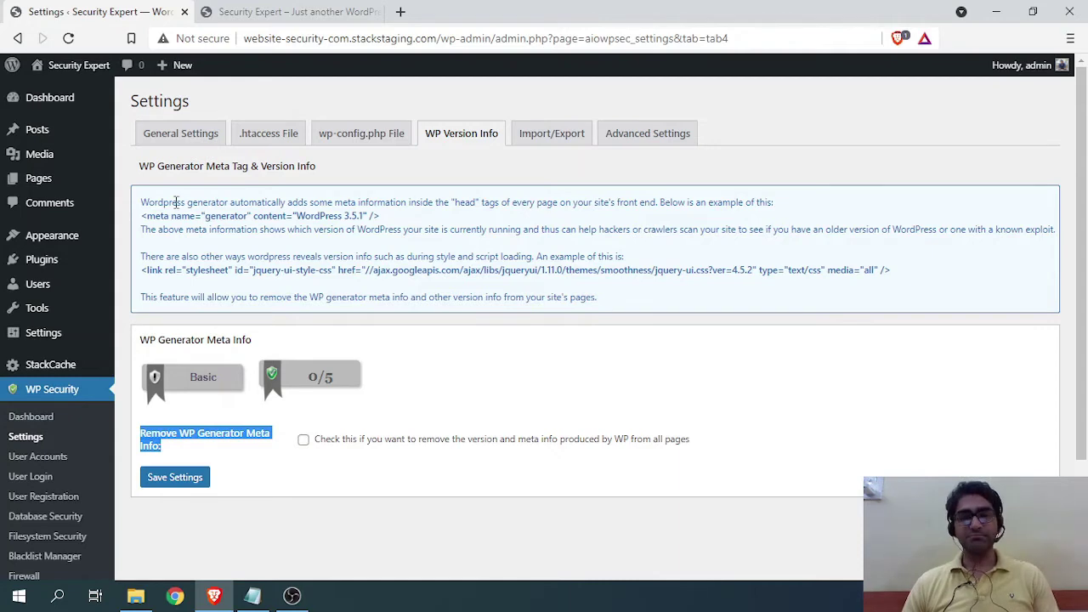
pyautogui.moveTo(151, 204); pyautogui.dragTo(606, 303)
pyautogui.click(606, 303)
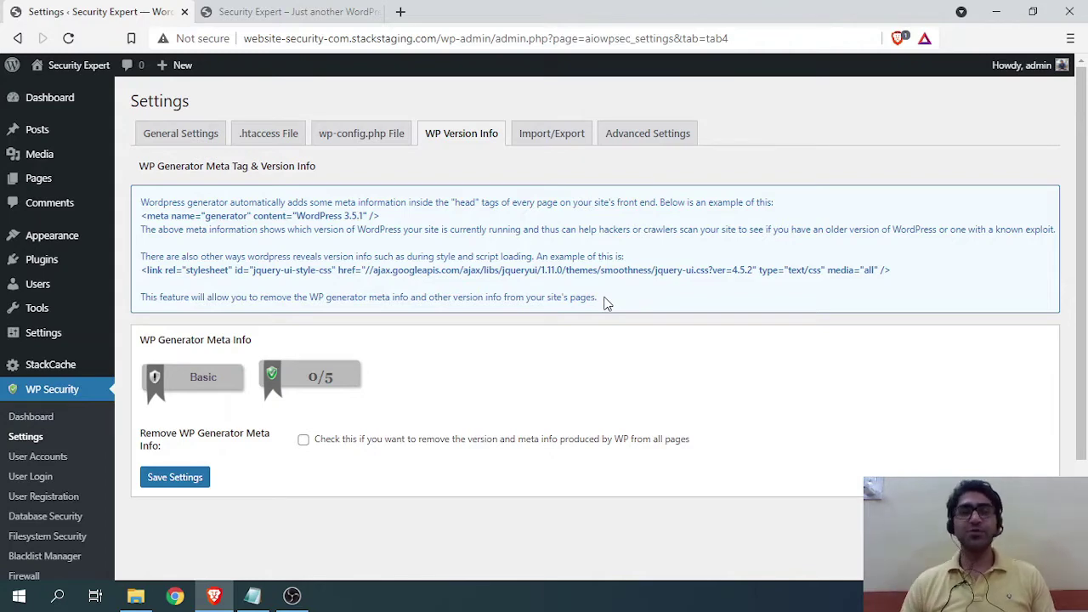
# Switch to the site's front page and open its page source.
pyautogui.click(293, 11)
pyautogui.rightClick(327, 192)
pyautogui.click(374, 398)
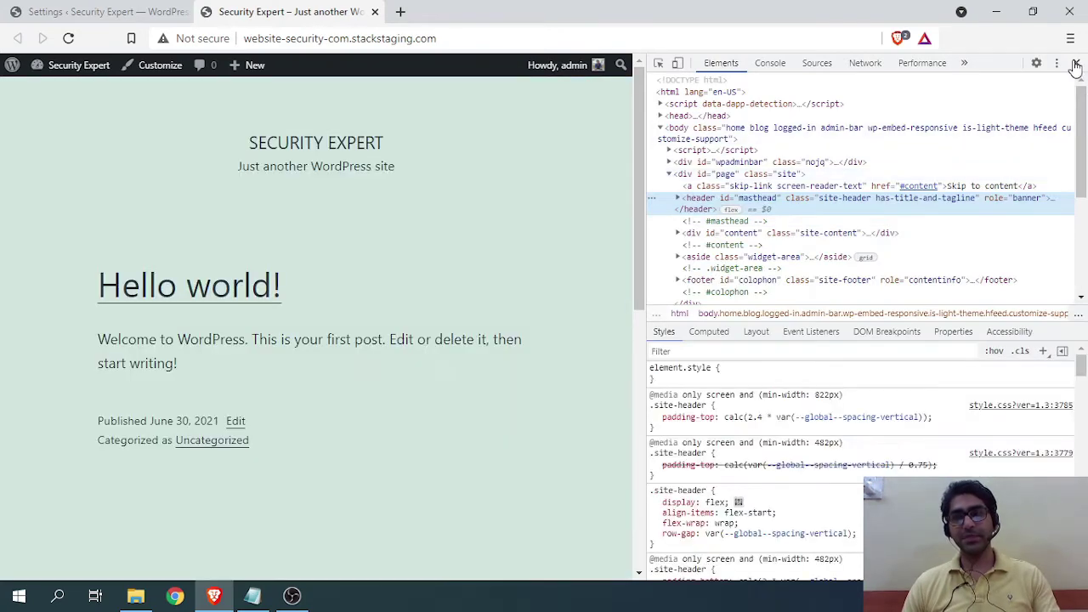
pyautogui.click(1075, 66)
pyautogui.rightClick(256, 179)
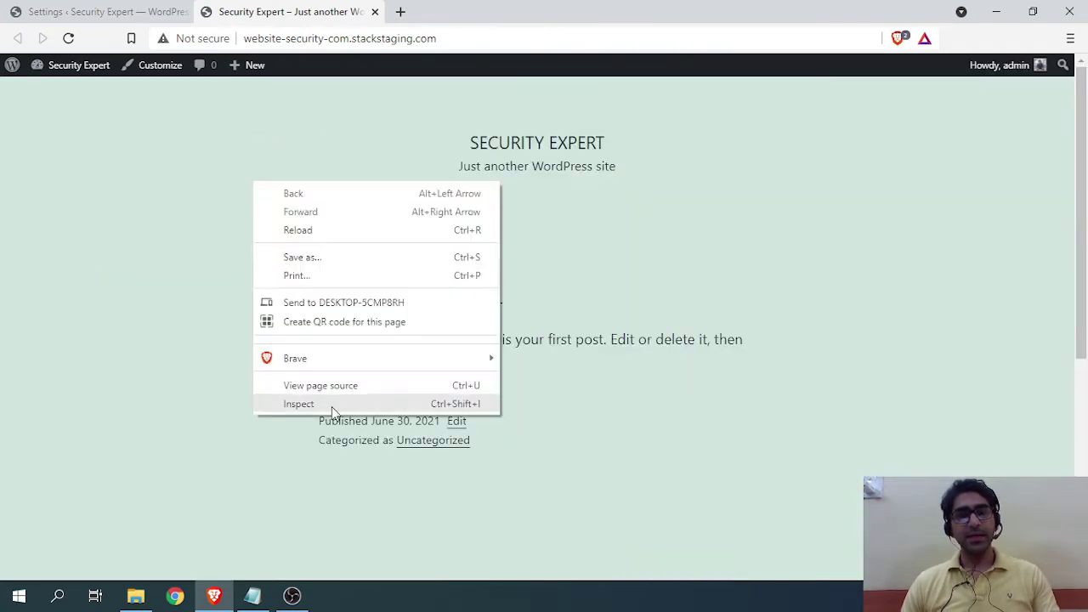
pyautogui.click(335, 384)
pyautogui.scroll(-1, 360, 297)
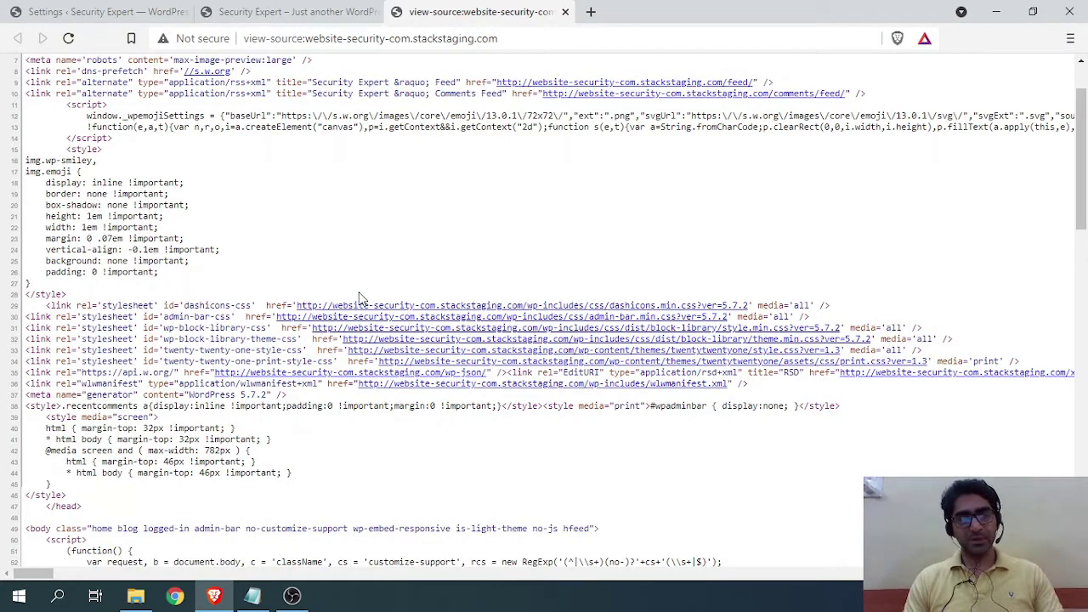
# Search the page source for "meta" and "gene" to locate the WordPress generator meta tag.
pyautogui.hotkey('ctrl', 'f')
pyautogui.write('meta')
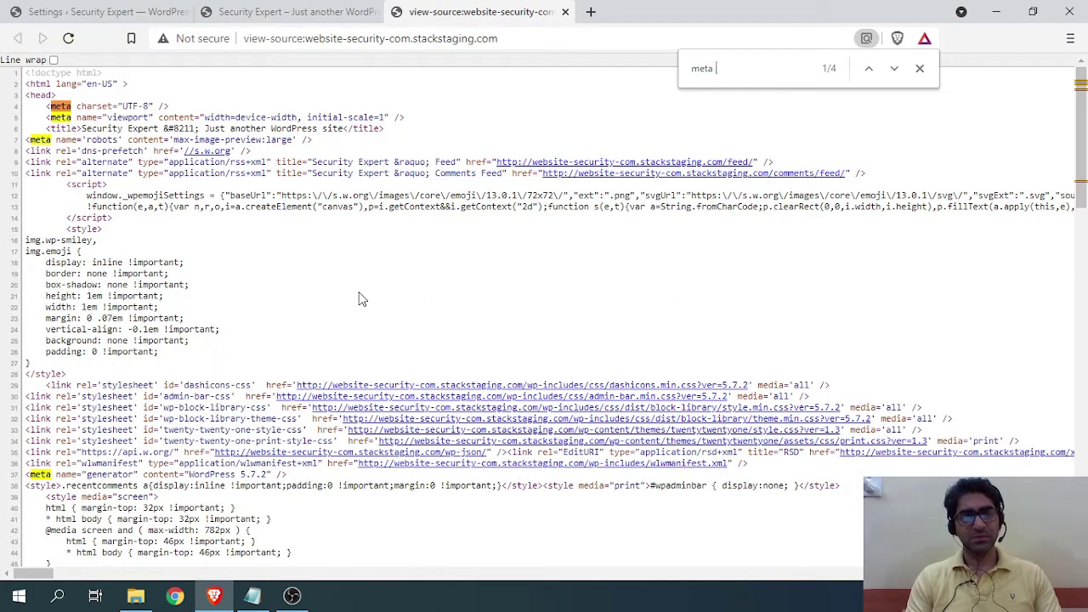
pyautogui.write(' gen')
pyautogui.press('BackSpace')
pyautogui.press('BackSpace')
pyautogui.press('BackSpace')
pyautogui.press('BackSpace')
pyautogui.press('BackSpace')
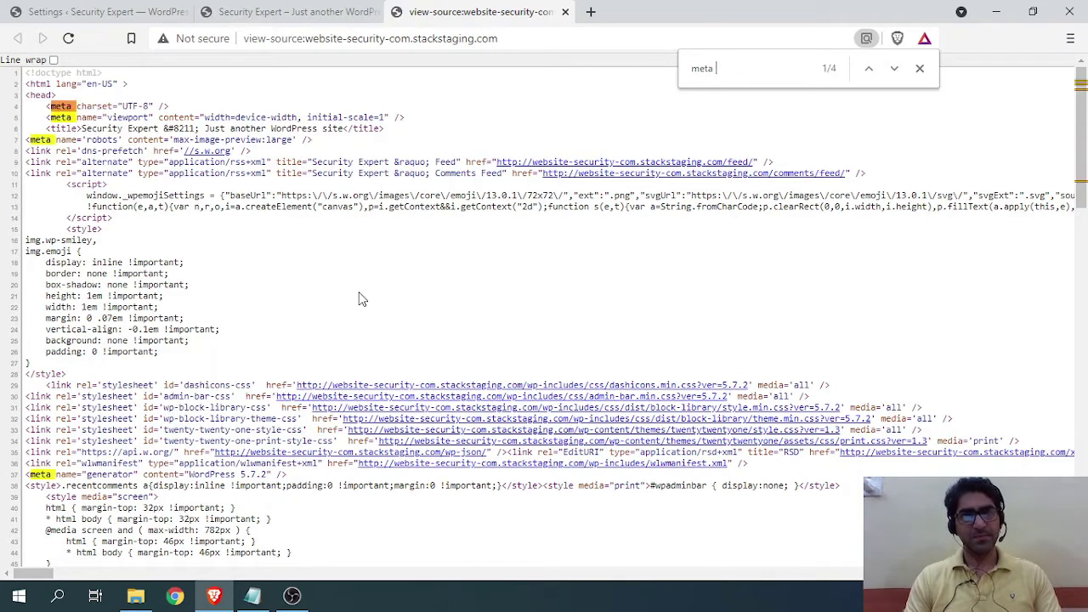
pyautogui.write('genr')
pyautogui.press('BackSpace')
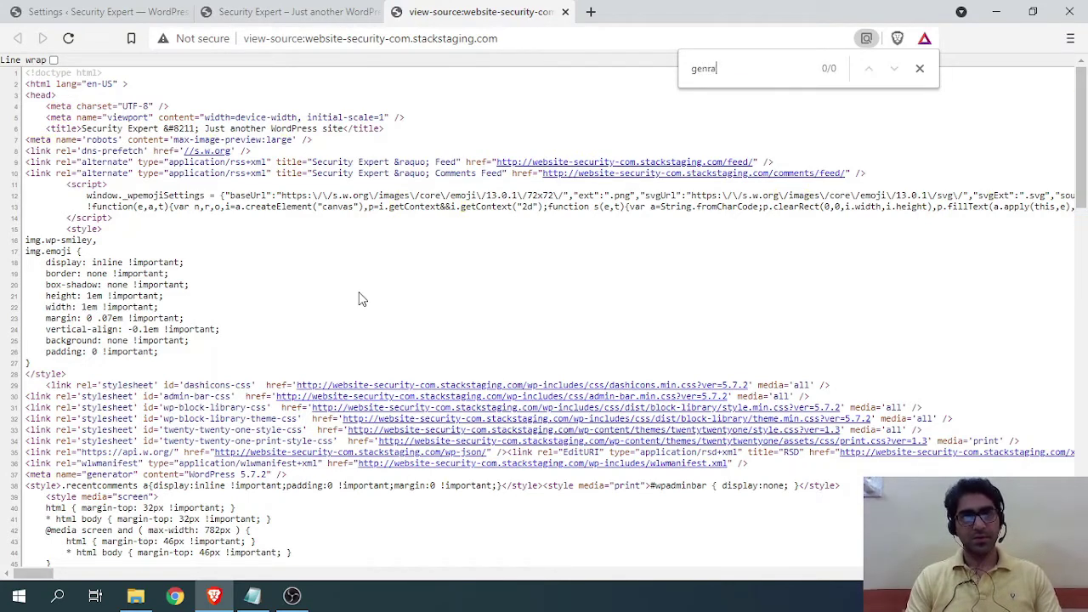
pyautogui.write('e')
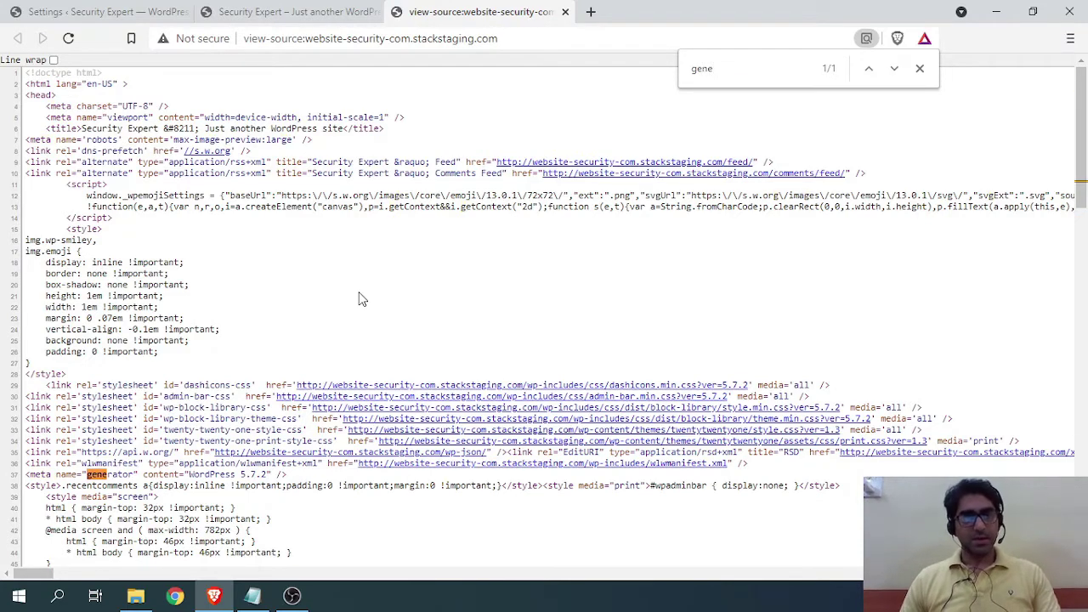
pyautogui.scroll(-1, 358, 300)
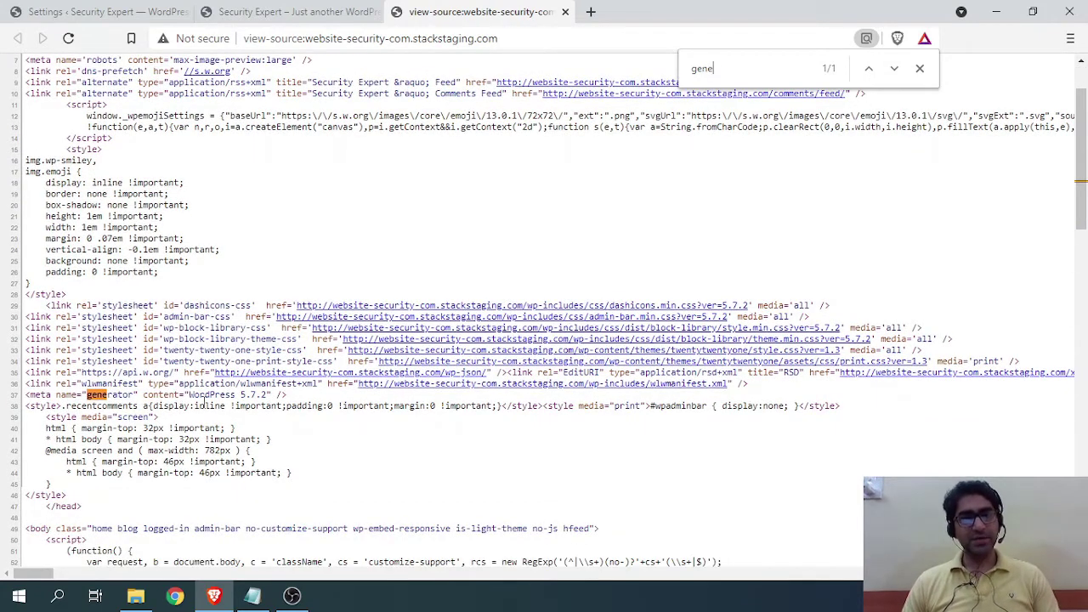
# Close the source search and the page source, and return to the WP Version Info settings.
pyautogui.click(920, 68)
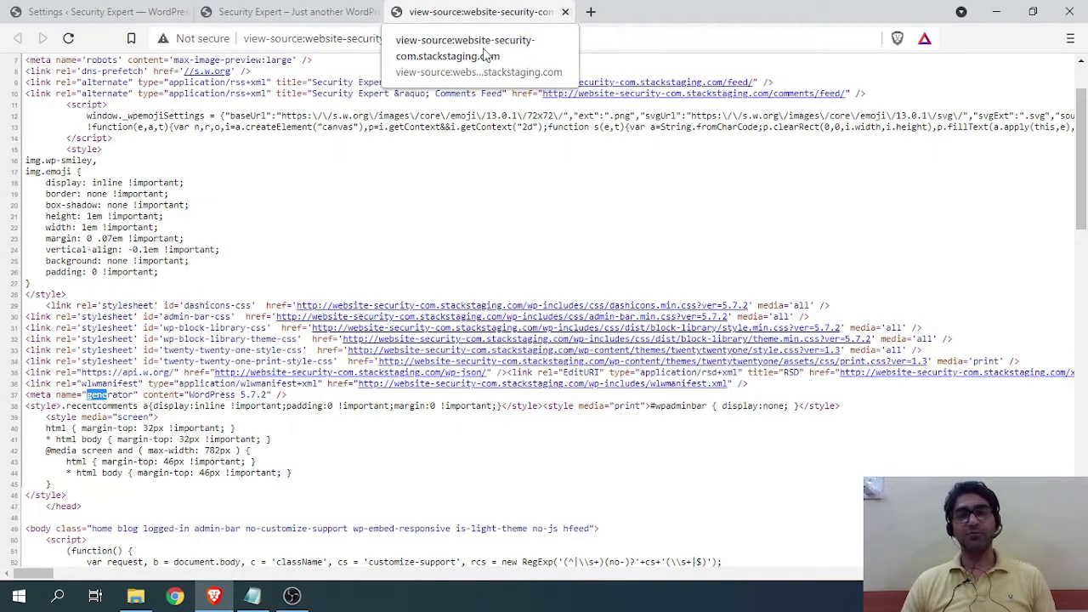
pyautogui.click(565, 12)
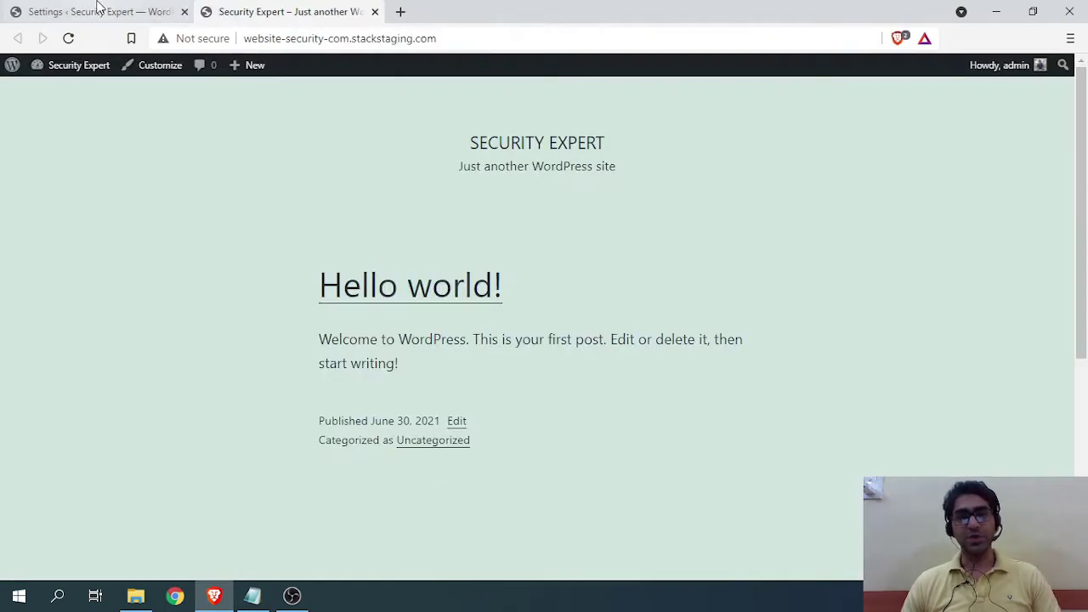
pyautogui.click(101, 12)
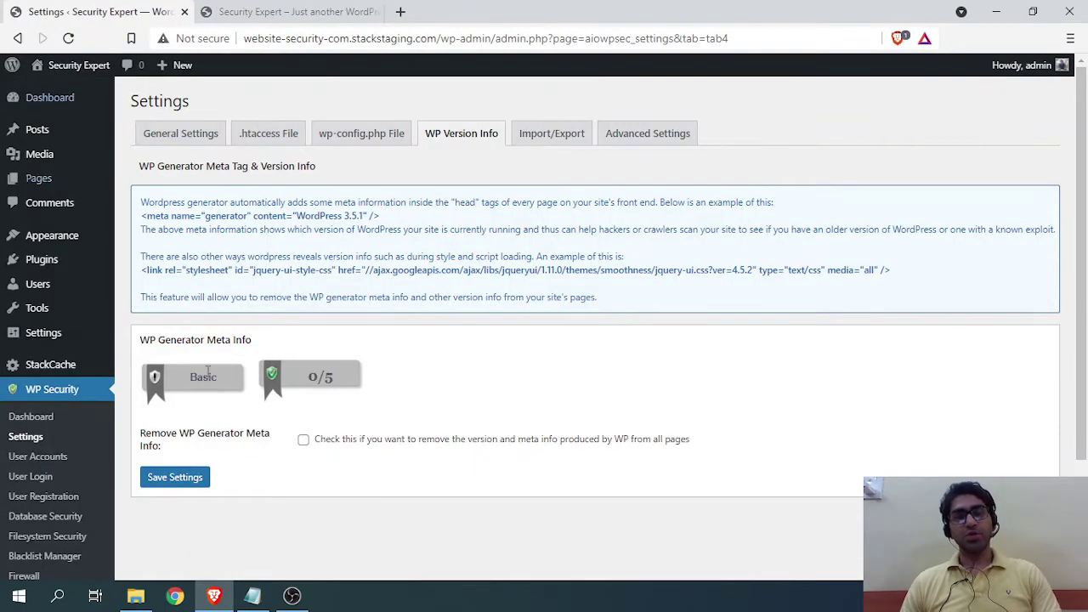
# Enable removal of the WP generator version and meta info from all pages and save the settings.
pyautogui.click(302, 442)
pyautogui.click(183, 483)
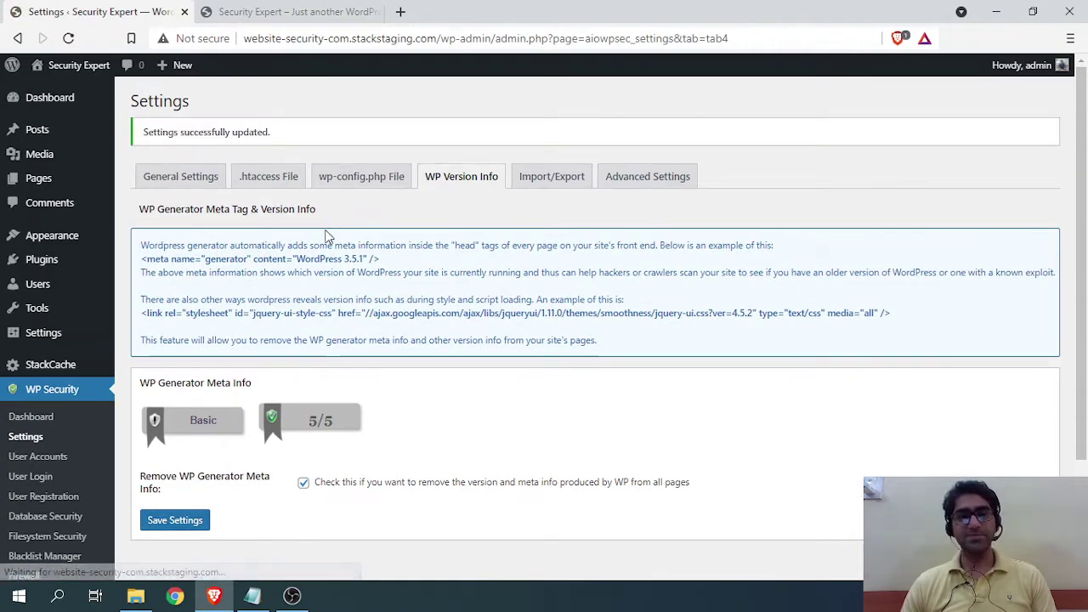
pyautogui.scroll(-3, 327, 236)
pyautogui.doubleClick(319, 278)
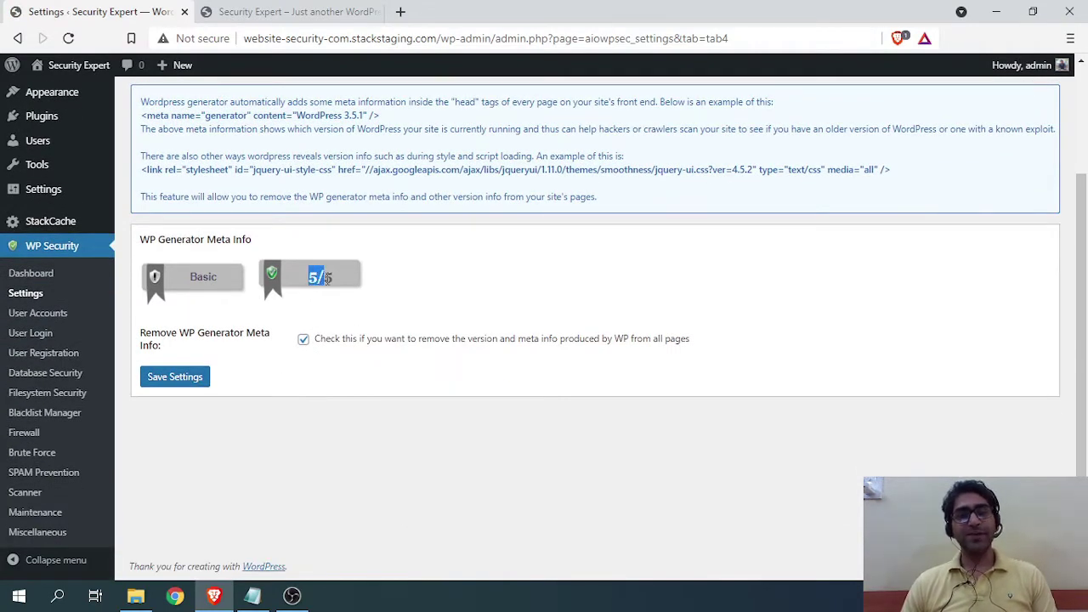
pyautogui.doubleClick(319, 278)
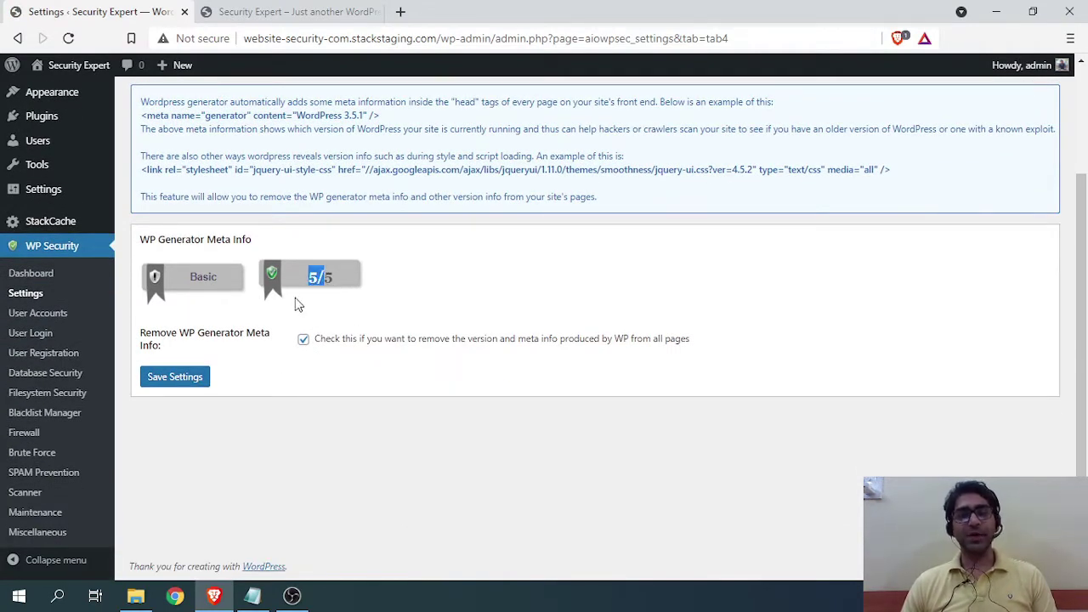
# Check the security strength meter on the WP Security dashboard and return to the plugin's general settings.
pyautogui.click(33, 273)
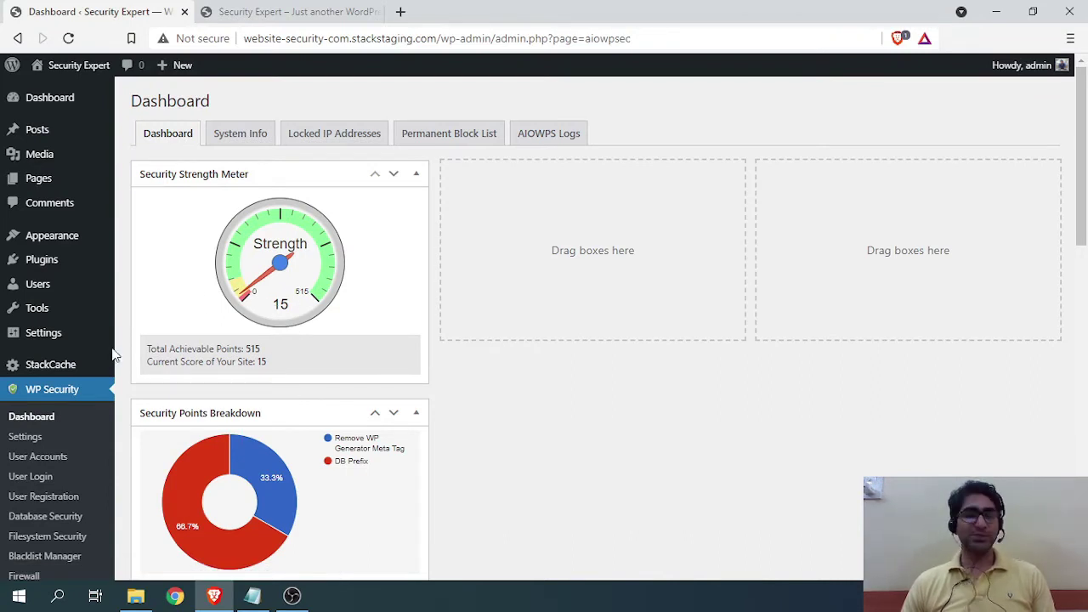
pyautogui.click(19, 436)
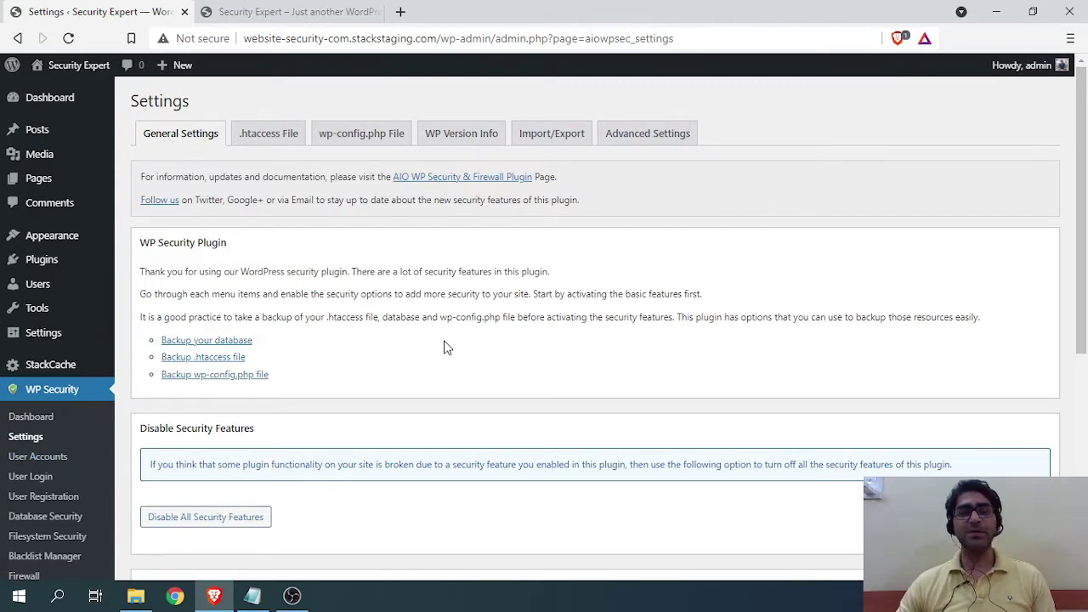
pyautogui.scroll(-4, 459, 353)
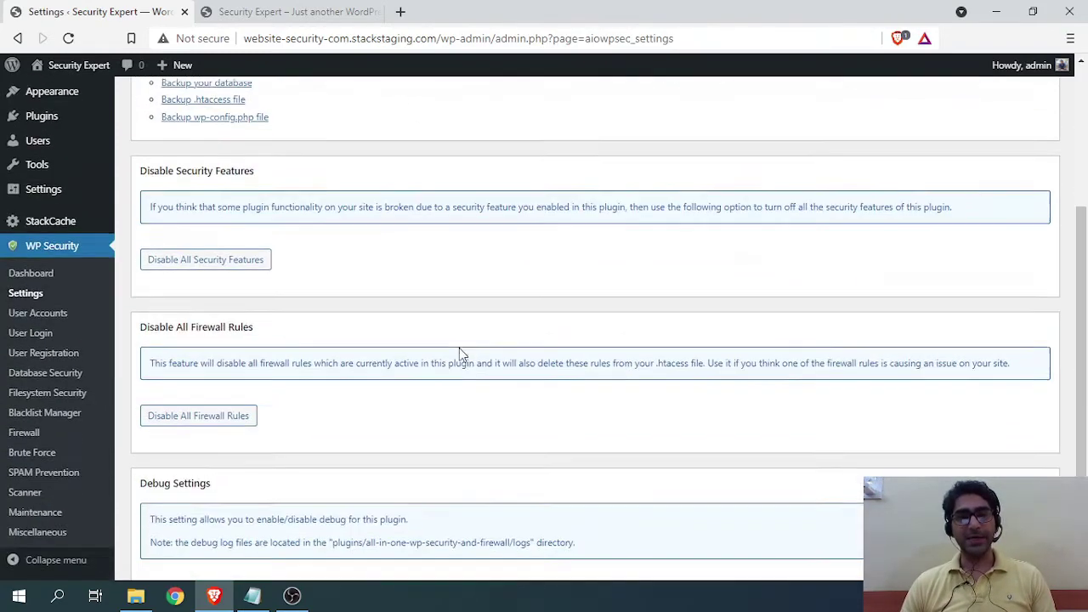
pyautogui.scroll(4, 417, 348)
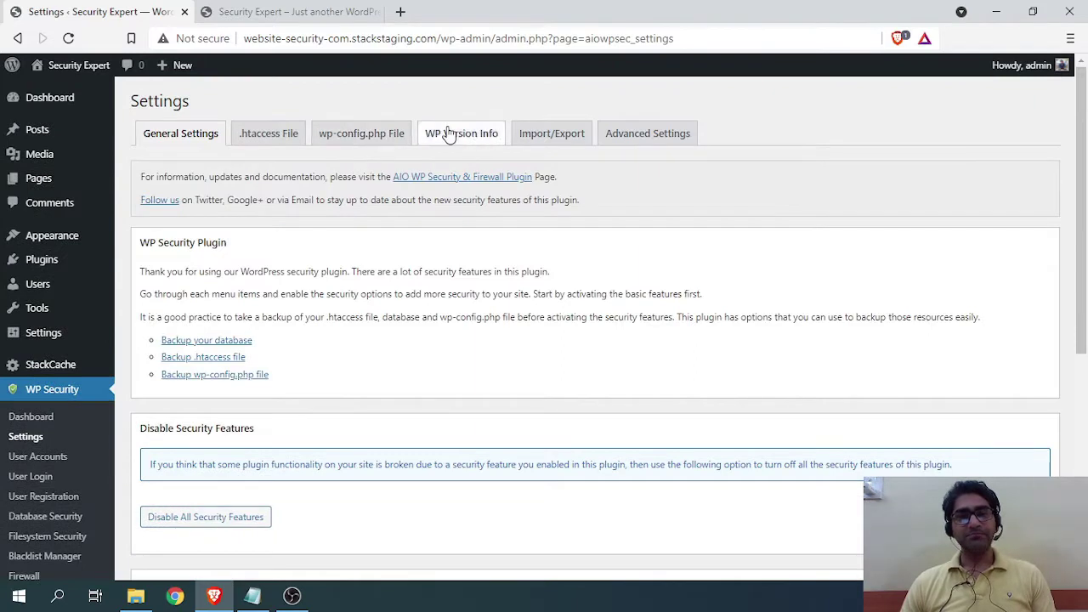
# Open the Import/Export settings and review the options for exporting and importing the AIOWPS settings.
pyautogui.click(491, 136)
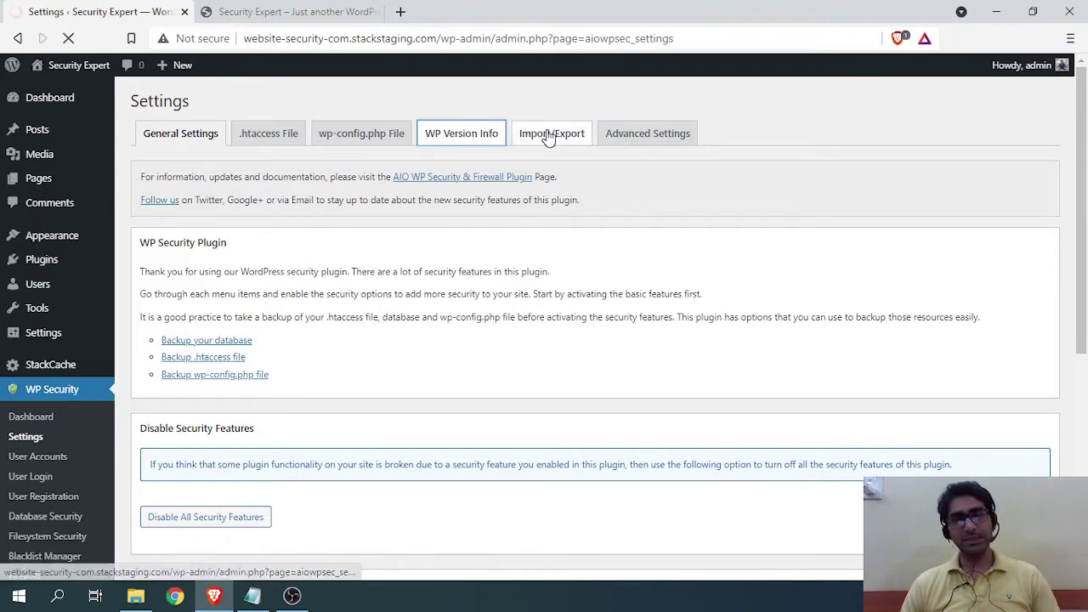
pyautogui.click(548, 135)
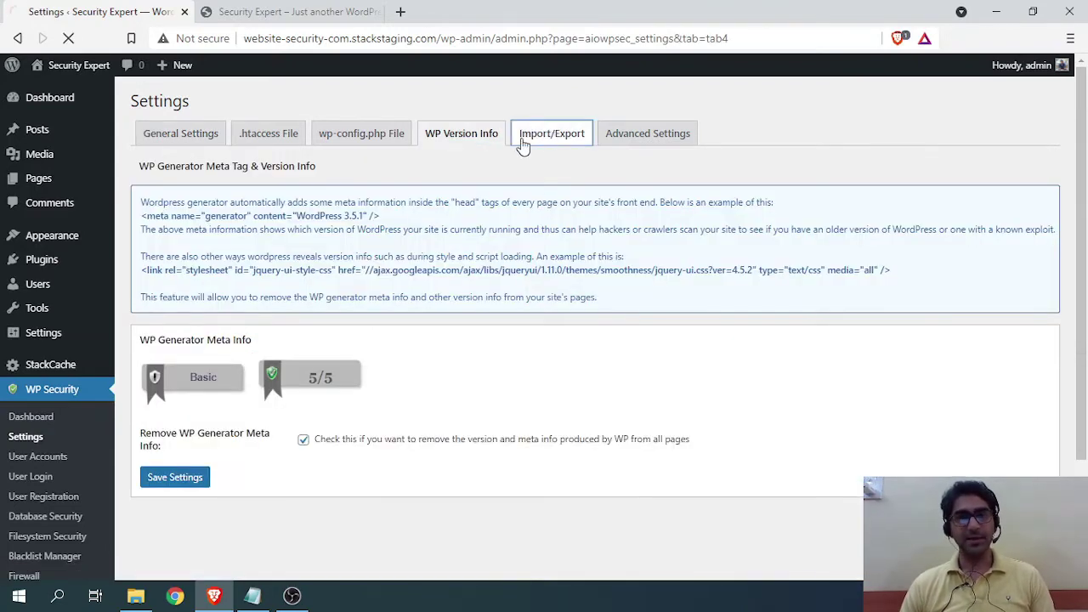
pyautogui.scroll(-3, 361, 308)
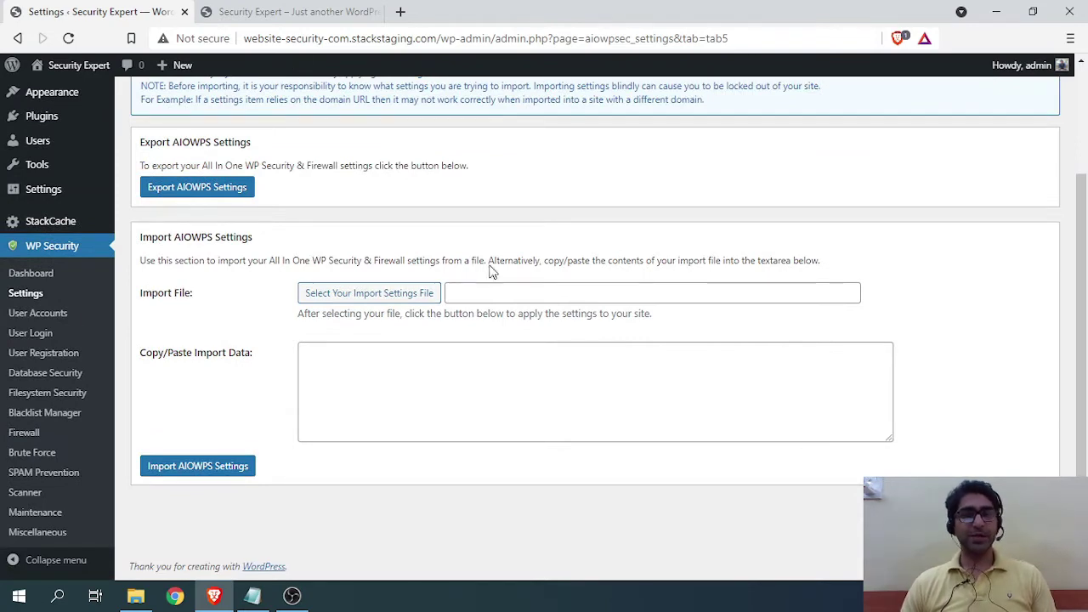
pyautogui.scroll(3, 289, 292)
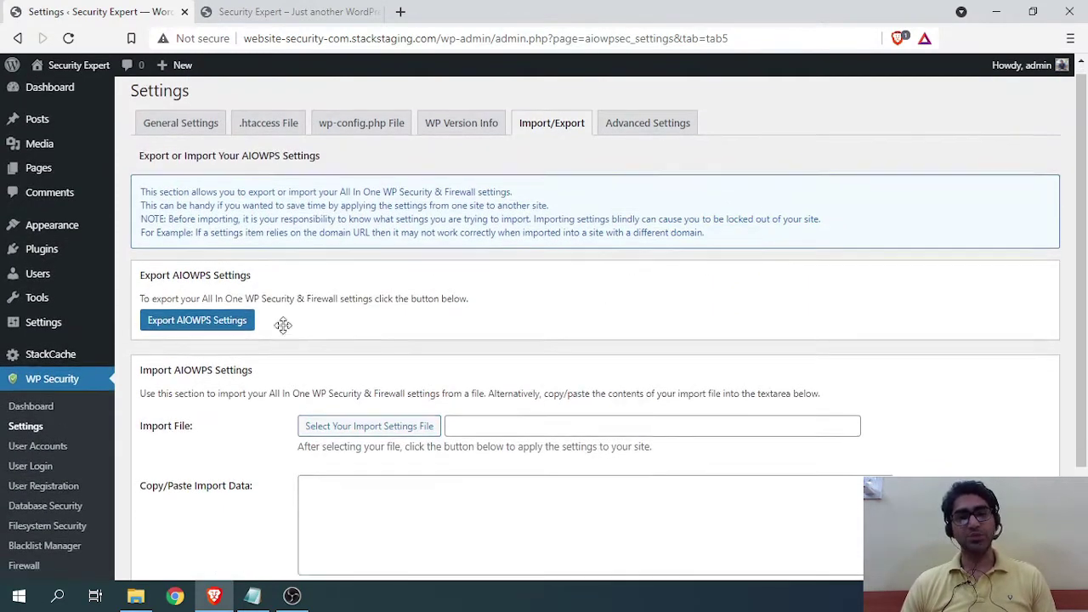
pyautogui.scroll(-2, 476, 331)
pyautogui.scroll(2, 583, 204)
# Open the Advanced Settings and review the IP retrieval options.
pyautogui.click(646, 135)
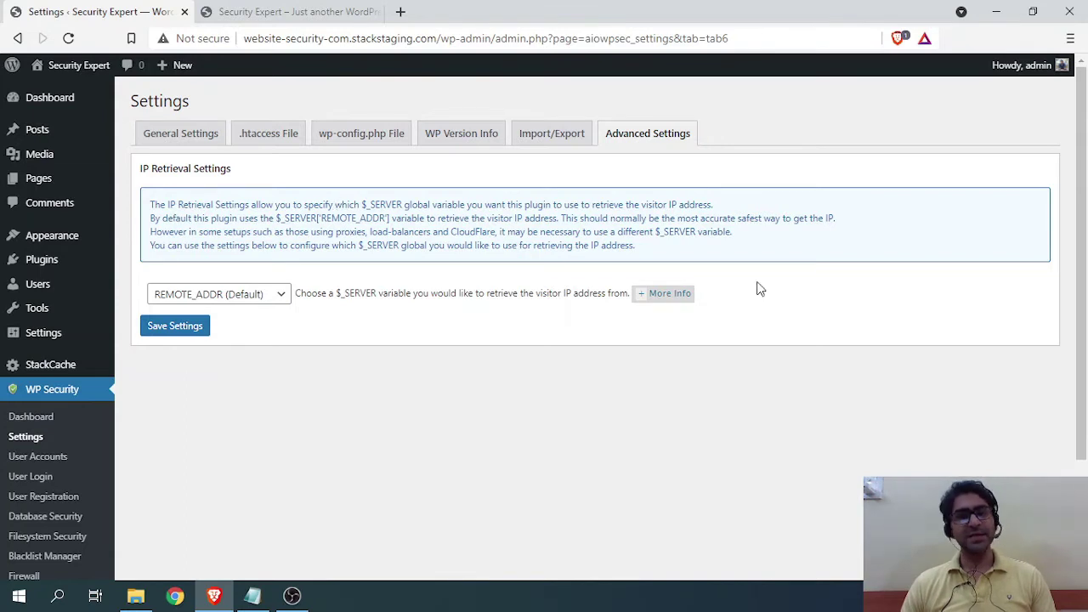
pyautogui.scroll(-1, 283, 260)
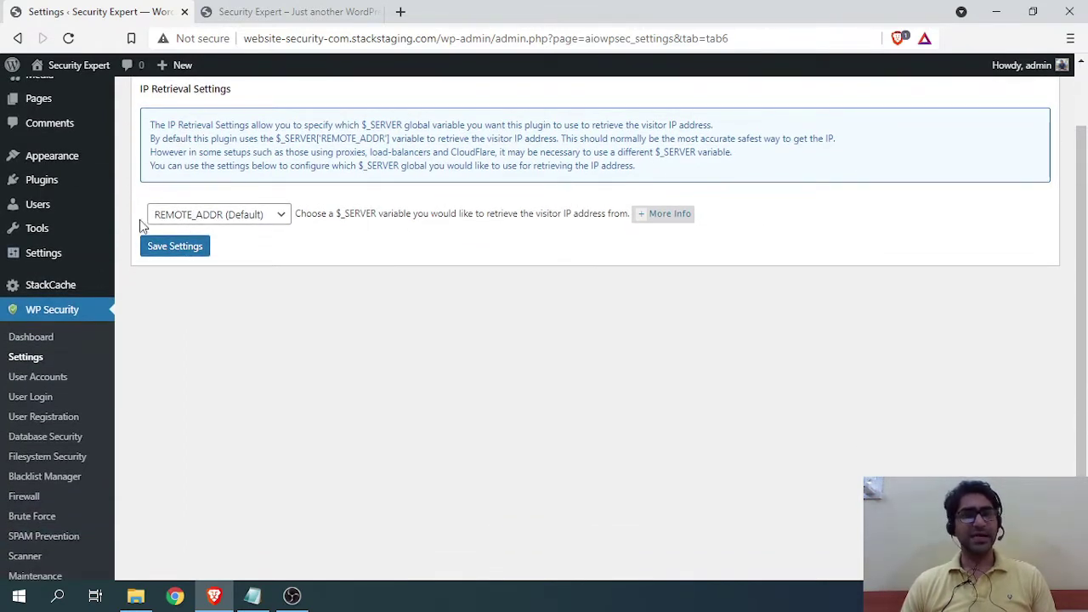
pyautogui.scroll(-1, 238, 282)
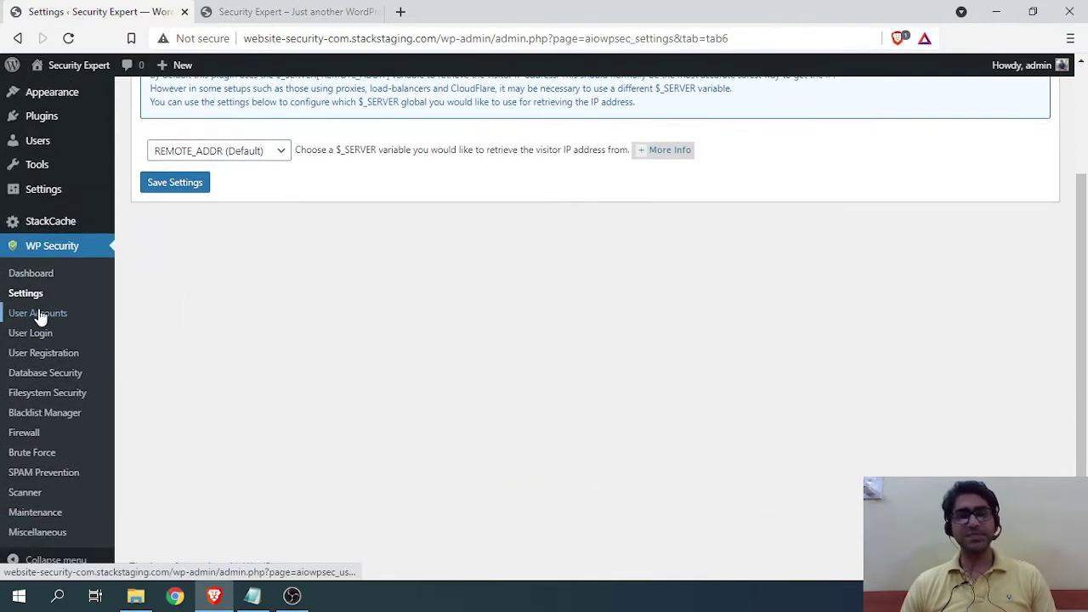
# Open the User Accounts settings and examine the administrator account list and the Change Admin Username section.
pyautogui.click(43, 315)
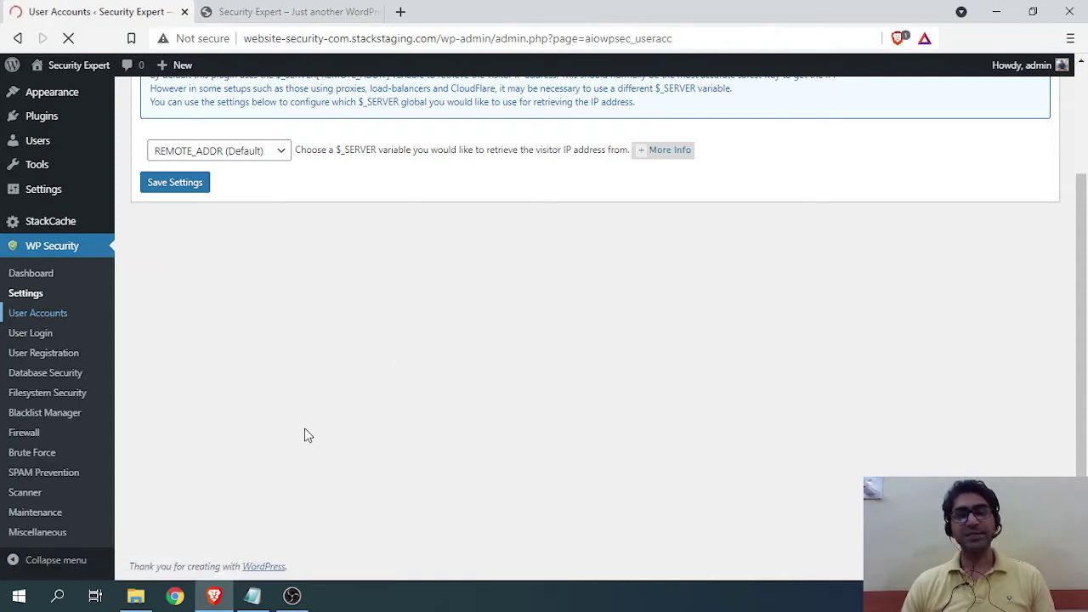
pyautogui.scroll(-1, 463, 334)
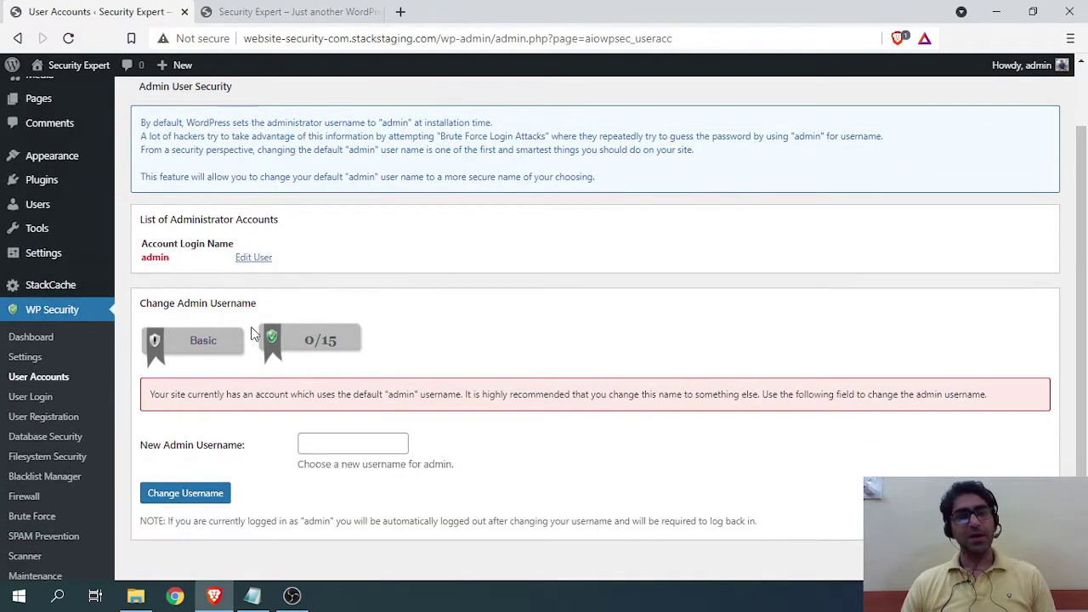
pyautogui.scroll(1, 357, 336)
pyautogui.scroll(-3, 42, 445)
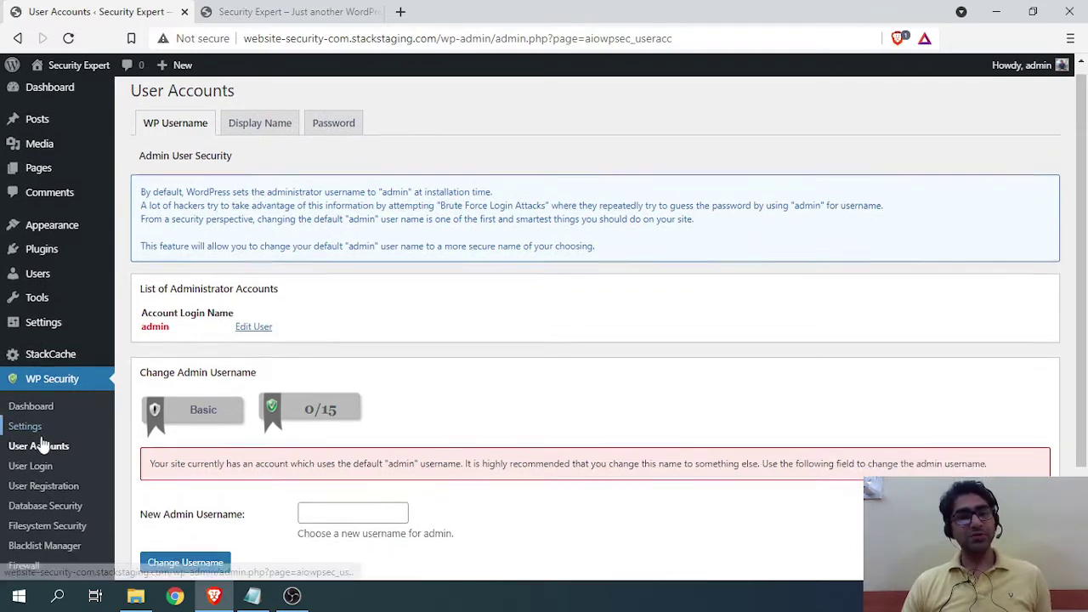
pyautogui.scroll(3, 404, 372)
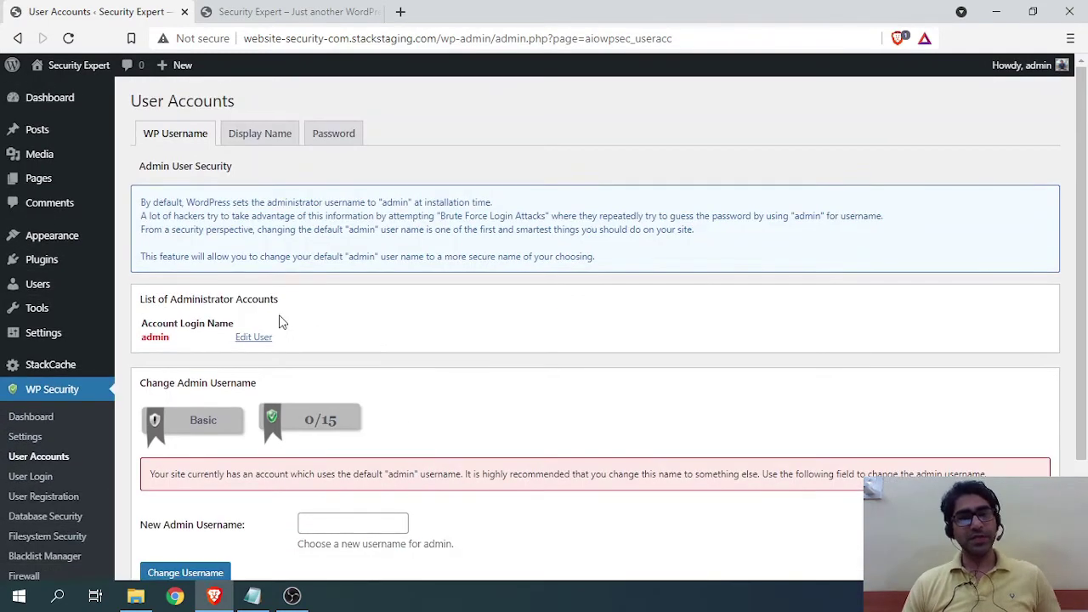
pyautogui.doubleClick(169, 336)
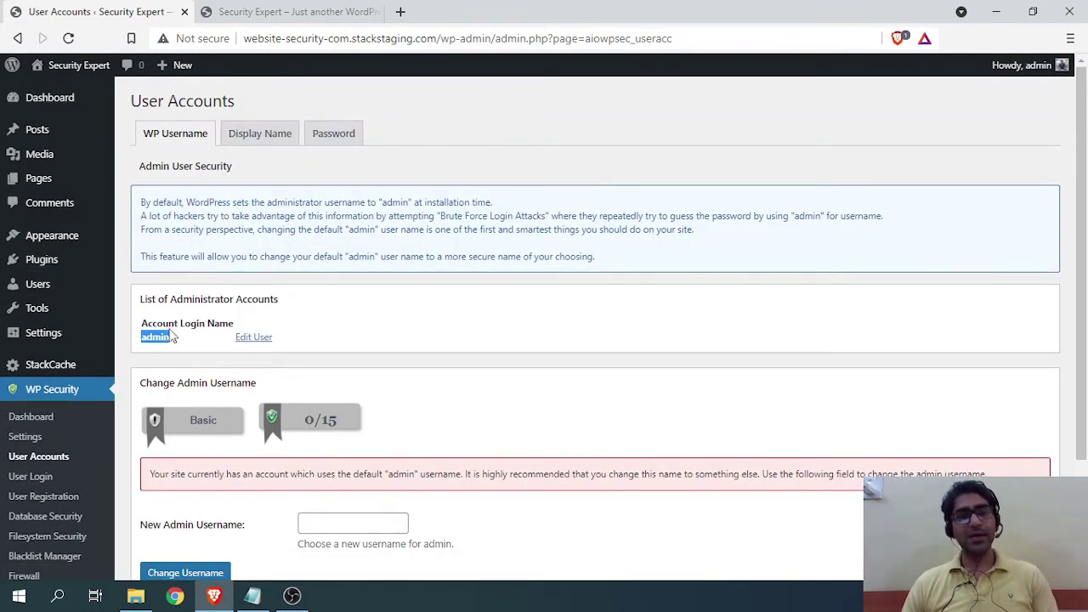
pyautogui.scroll(-3, 68, 418)
pyautogui.scroll(3, 42, 476)
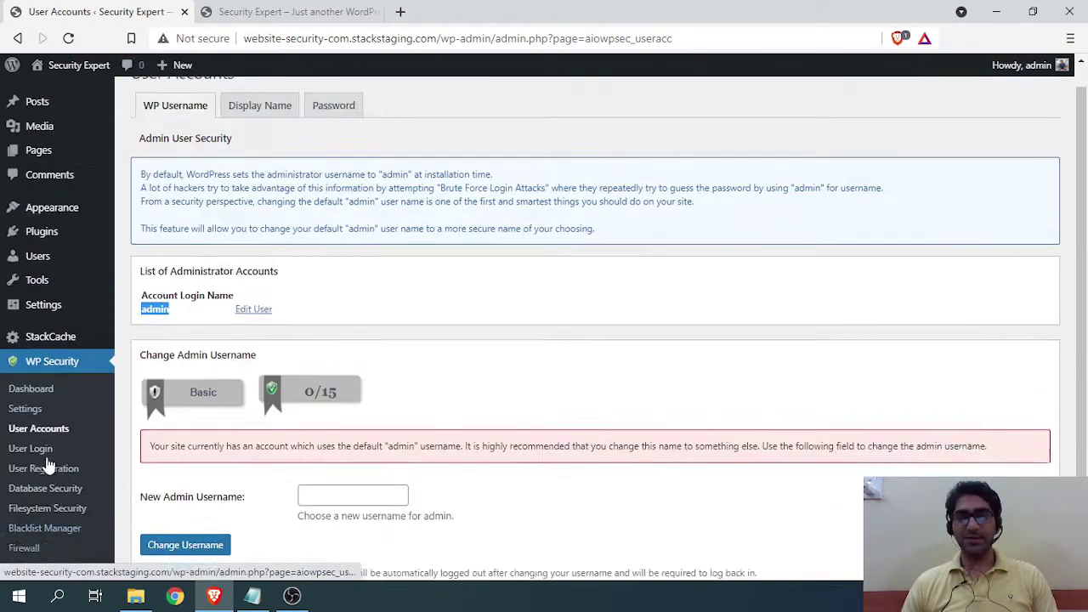
pyautogui.scroll(-2, 212, 306)
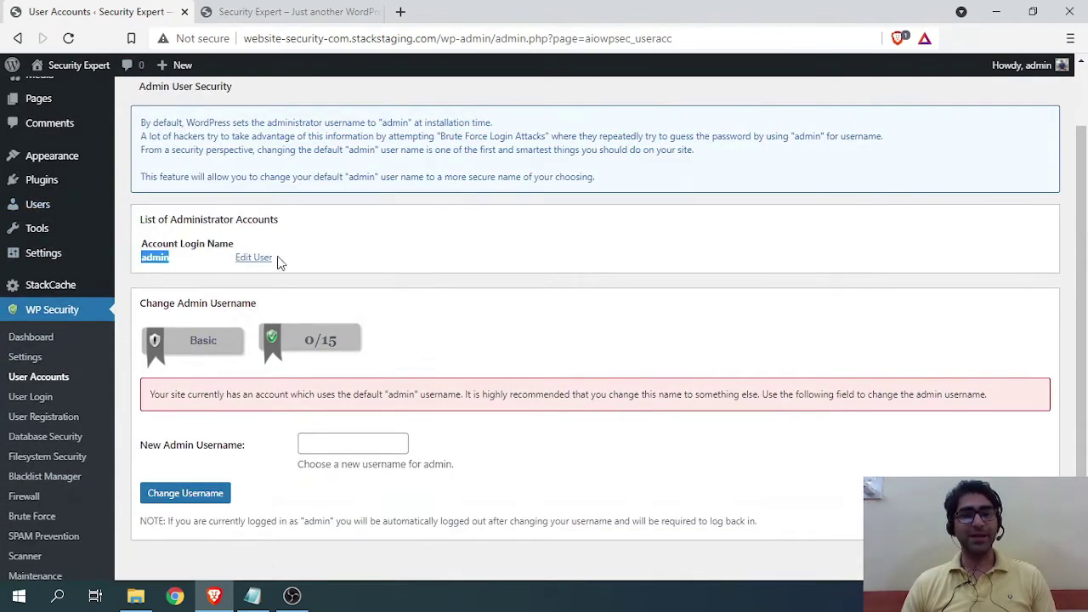
pyautogui.click(165, 263)
pyautogui.doubleClick(165, 264)
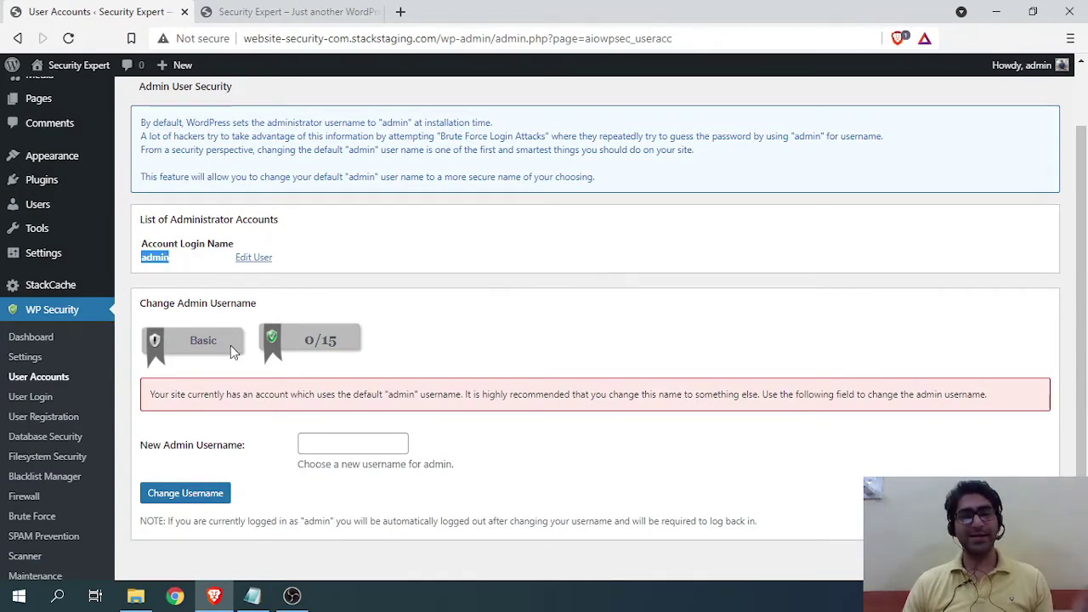
pyautogui.scroll(2, 233, 349)
pyautogui.scroll(-2, 194, 310)
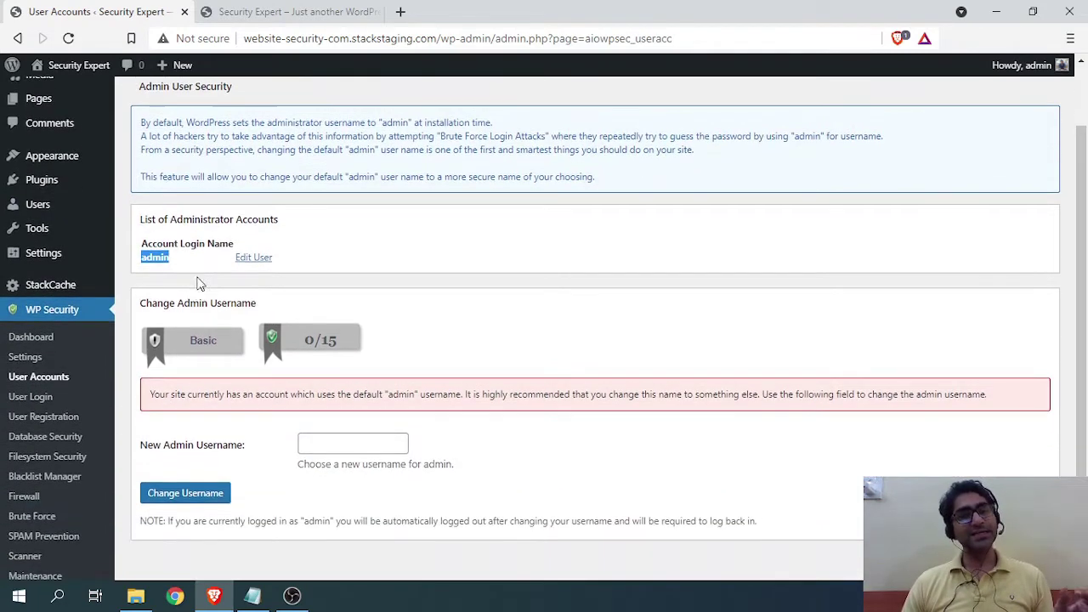
pyautogui.scroll(-1, 194, 264)
pyautogui.scroll(3, 280, 336)
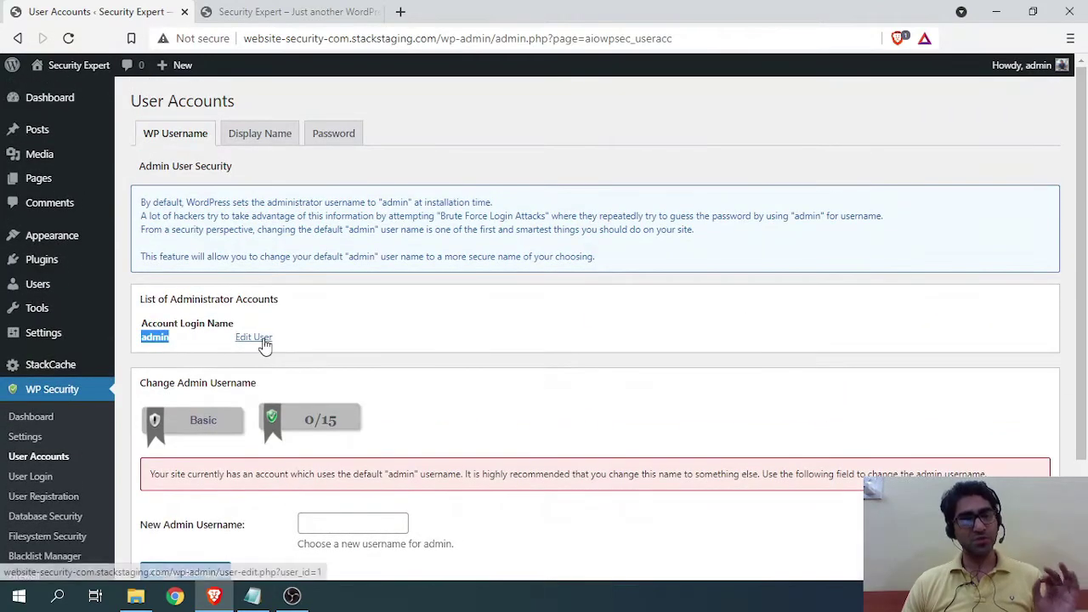
# Read the Admin User Security explanation about WordPress's default "admin" username.
pyautogui.moveTo(290, 246); pyautogui.dragTo(386, 255)
pyautogui.click(510, 249)
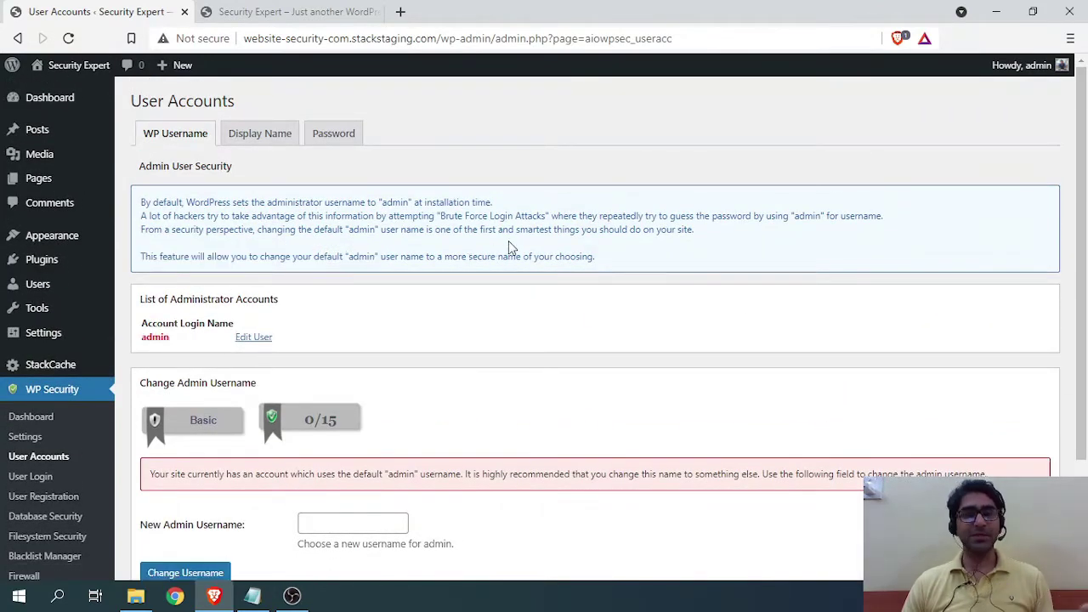
pyautogui.moveTo(378, 202); pyautogui.dragTo(237, 176)
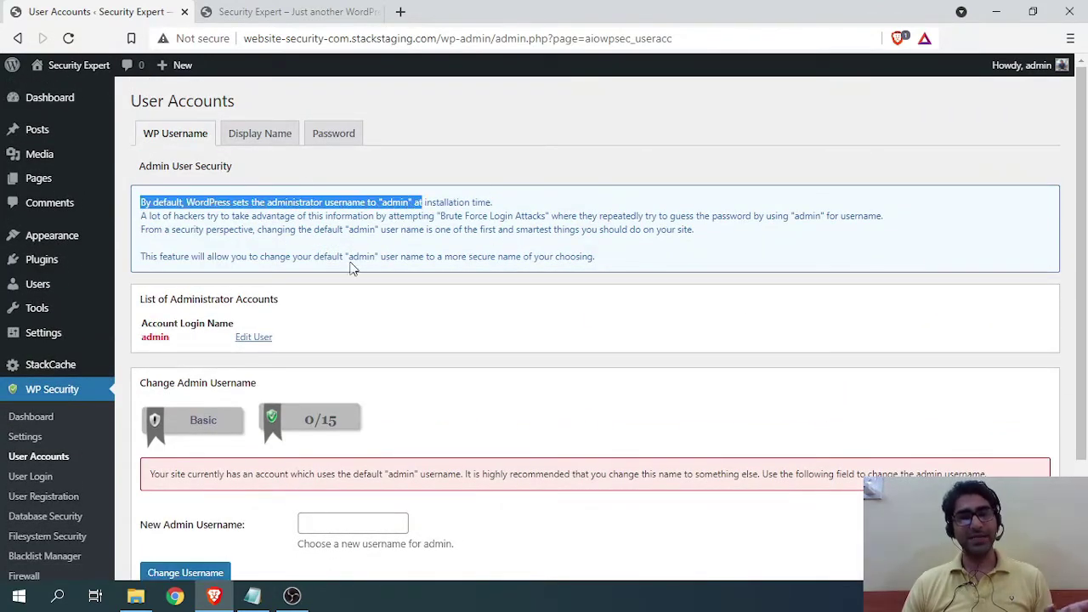
# Enter a personal name as the new admin username and apply the username change.
pyautogui.scroll(-2, 383, 276)
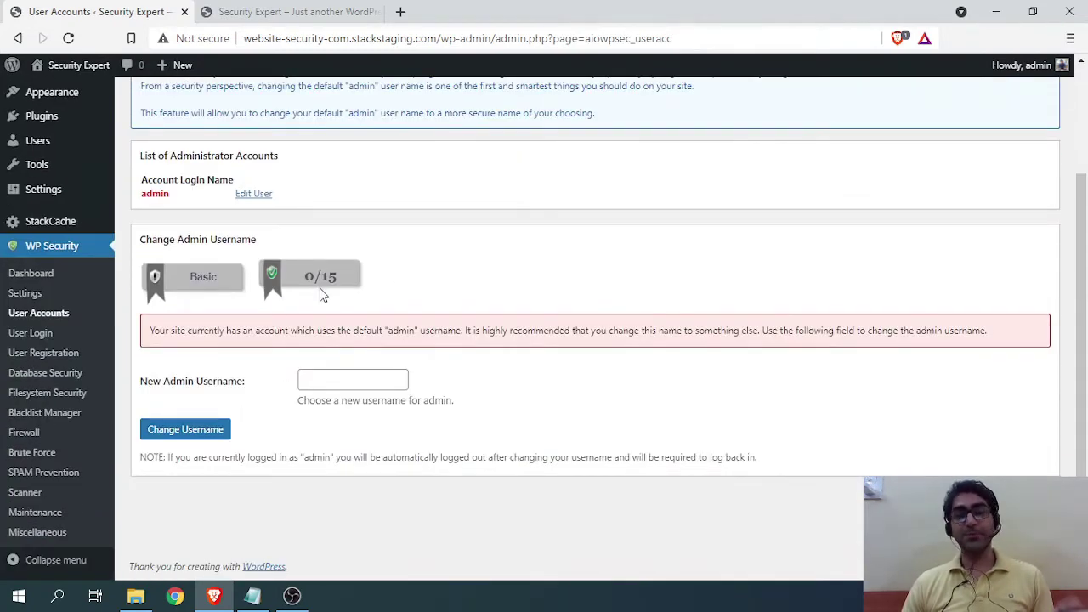
pyautogui.click(334, 379)
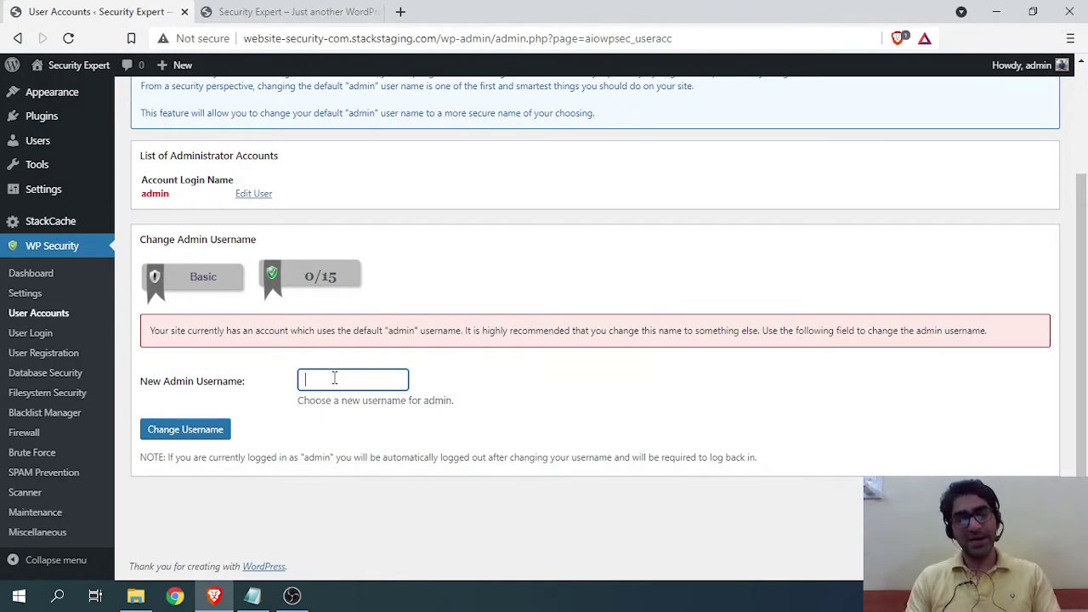
pyautogui.write('Shaqu')
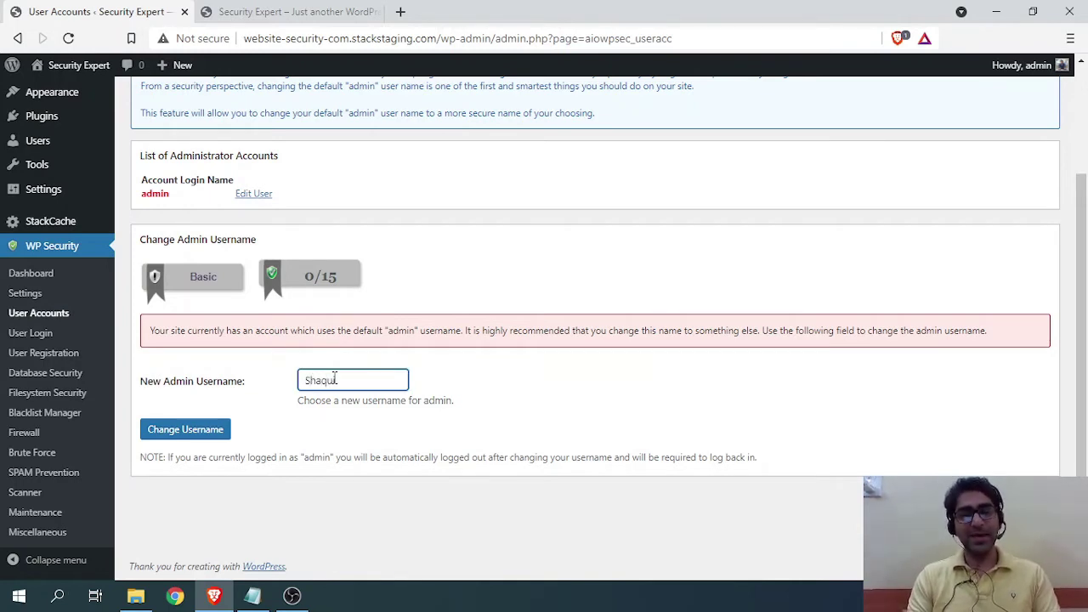
pyautogui.write('ib')
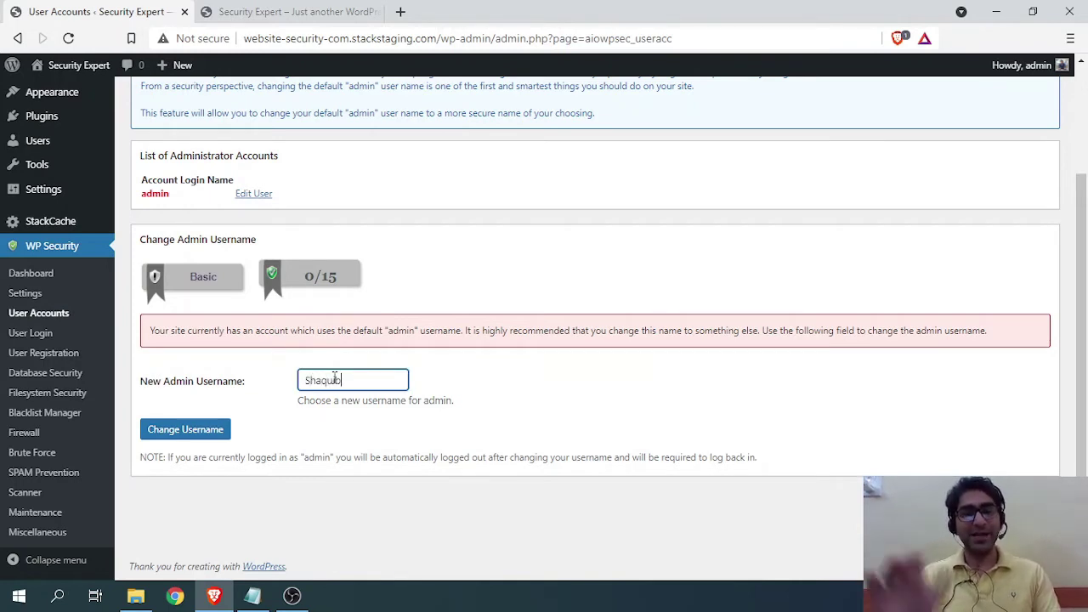
pyautogui.click(226, 432)
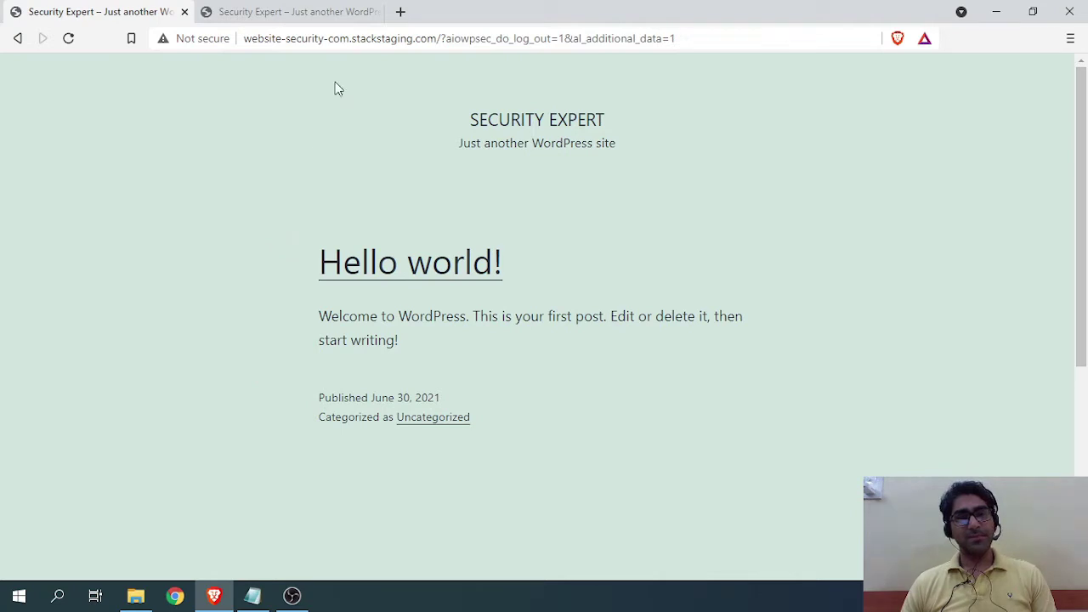
# Look over the logged-out site homepage and return to the WordPress login page.
pyautogui.scroll(-3, 321, 187)
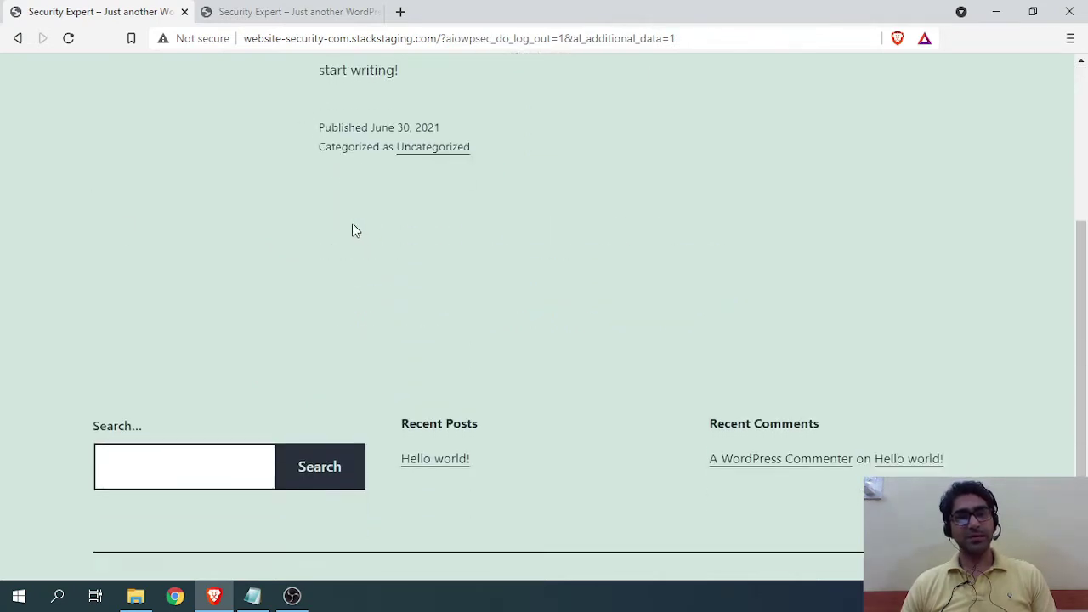
pyautogui.scroll(3, 340, 225)
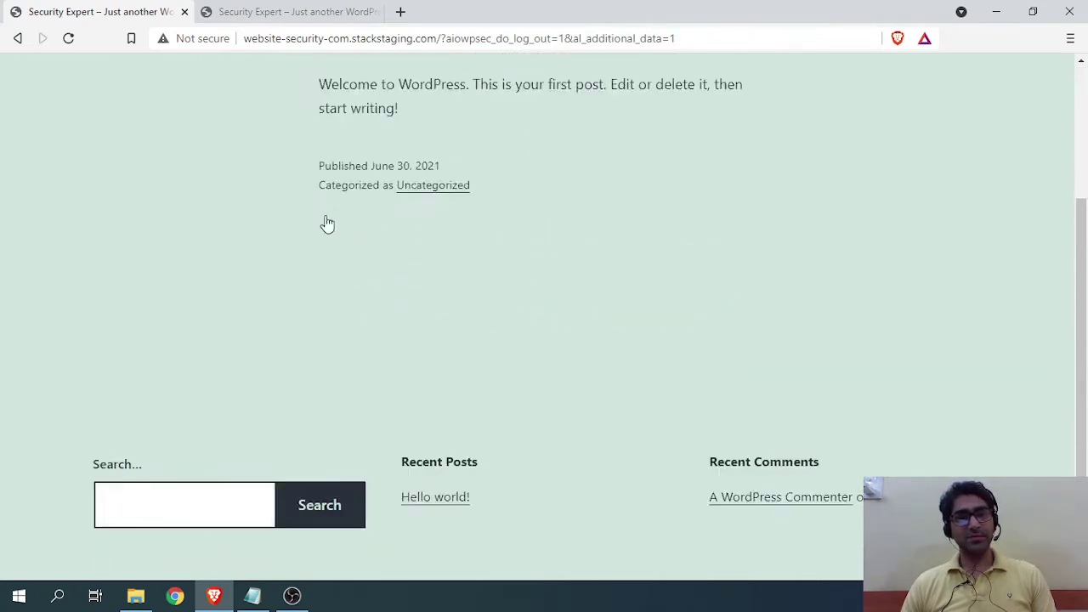
pyautogui.click(70, 39)
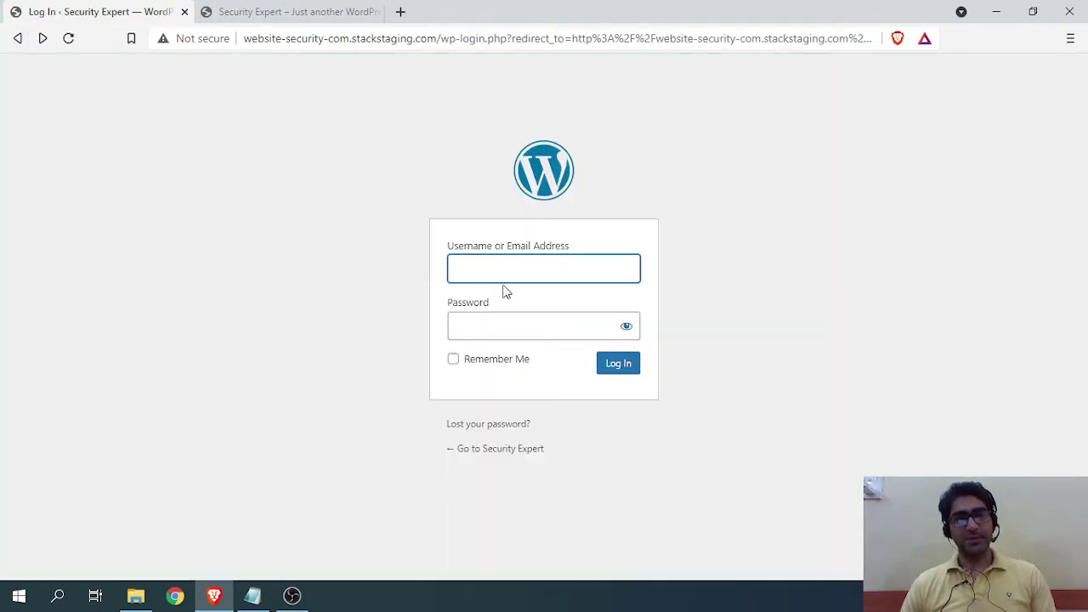
# Log in with the new admin username and the saved account password, and save the new credentials in the browser.
pyautogui.click(504, 273)
pyautogui.click(498, 322)
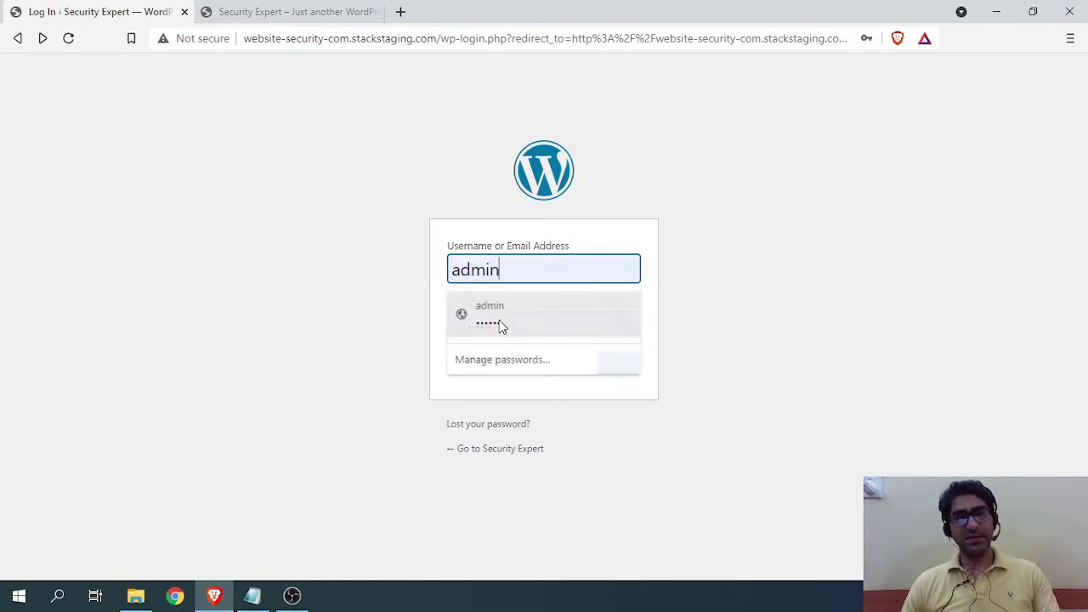
pyautogui.moveTo(505, 267); pyautogui.dragTo(351, 248)
pyautogui.write('Shaquib')
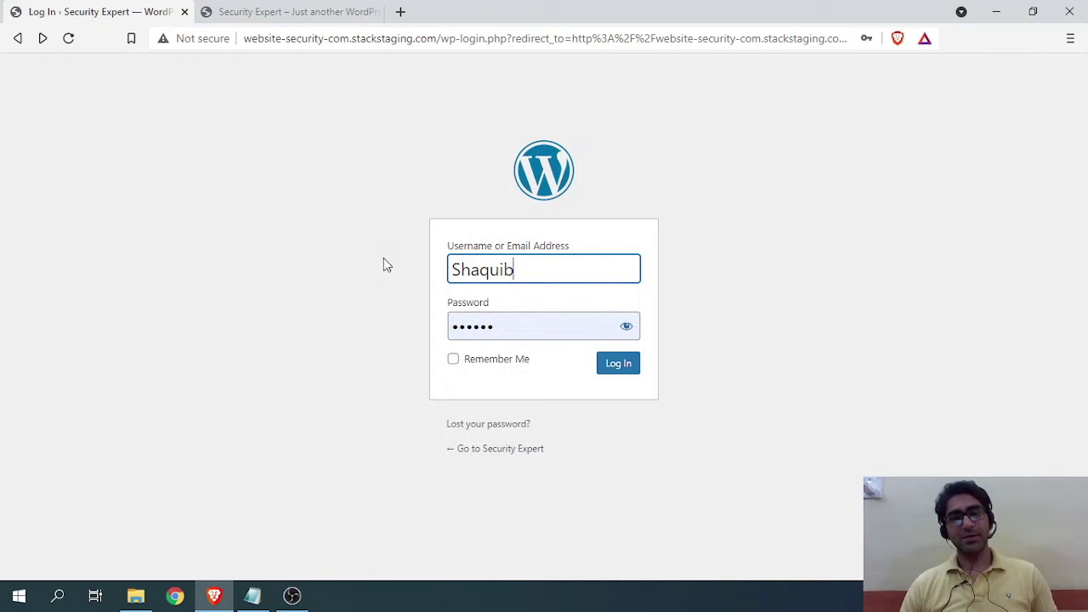
pyautogui.doubleClick(525, 363)
pyautogui.click(515, 365)
pyautogui.click(599, 365)
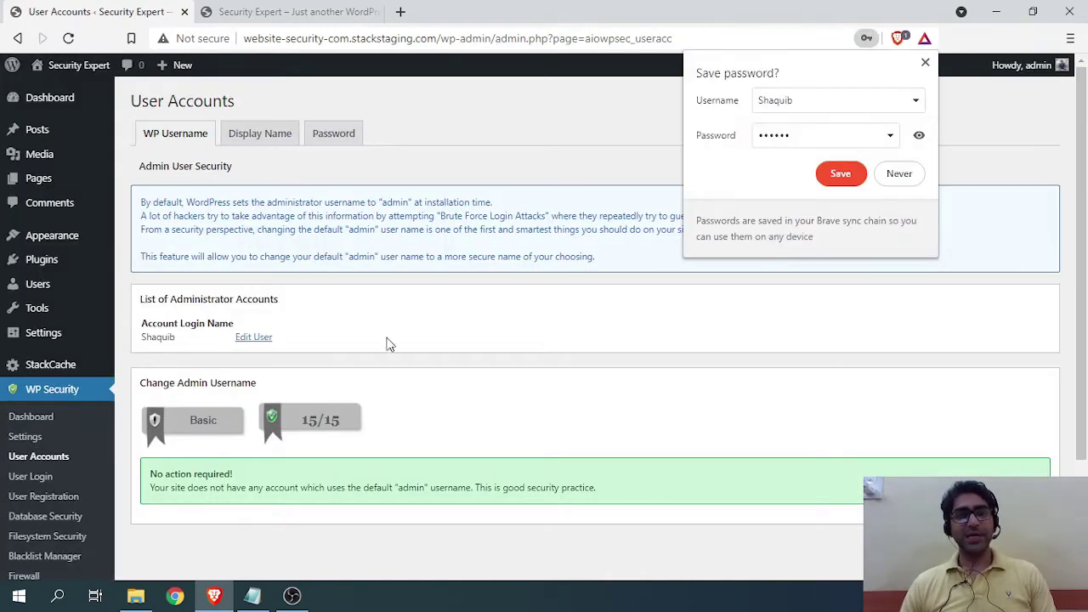
pyautogui.click(838, 174)
# Review the administrator account list and the Change Admin Username score and status.
pyautogui.scroll(-2, 369, 243)
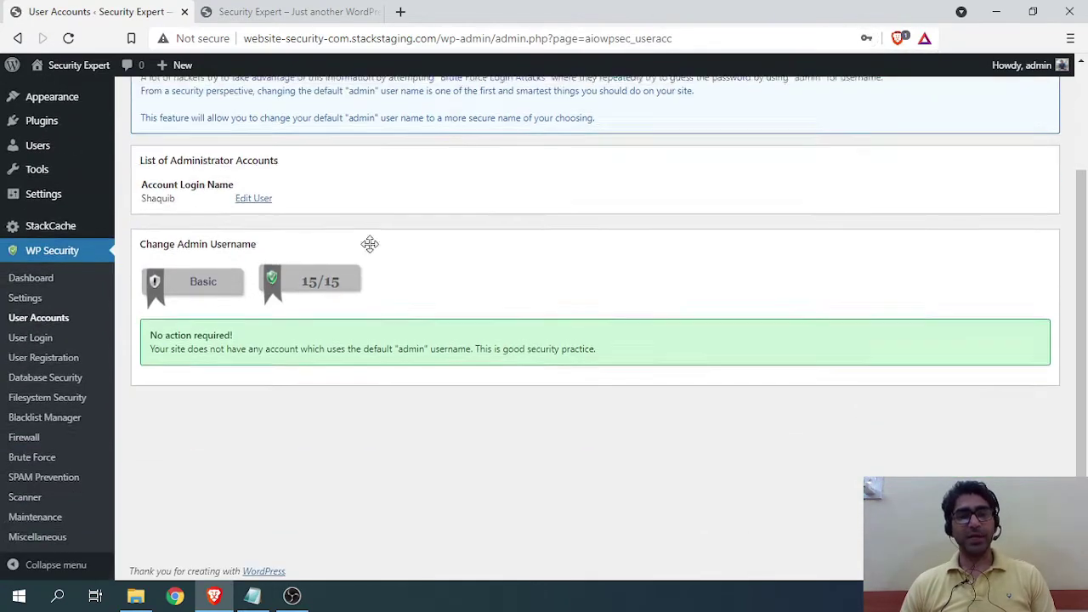
pyautogui.scroll(1, 340, 283)
pyautogui.moveTo(320, 357); pyautogui.dragTo(296, 366)
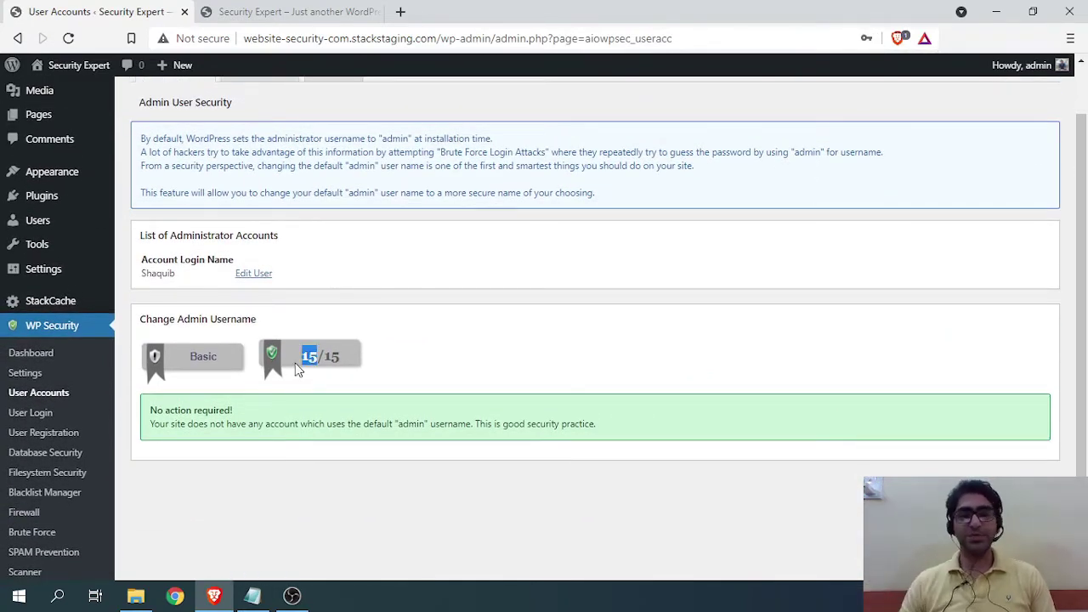
pyautogui.scroll(-2, 345, 345)
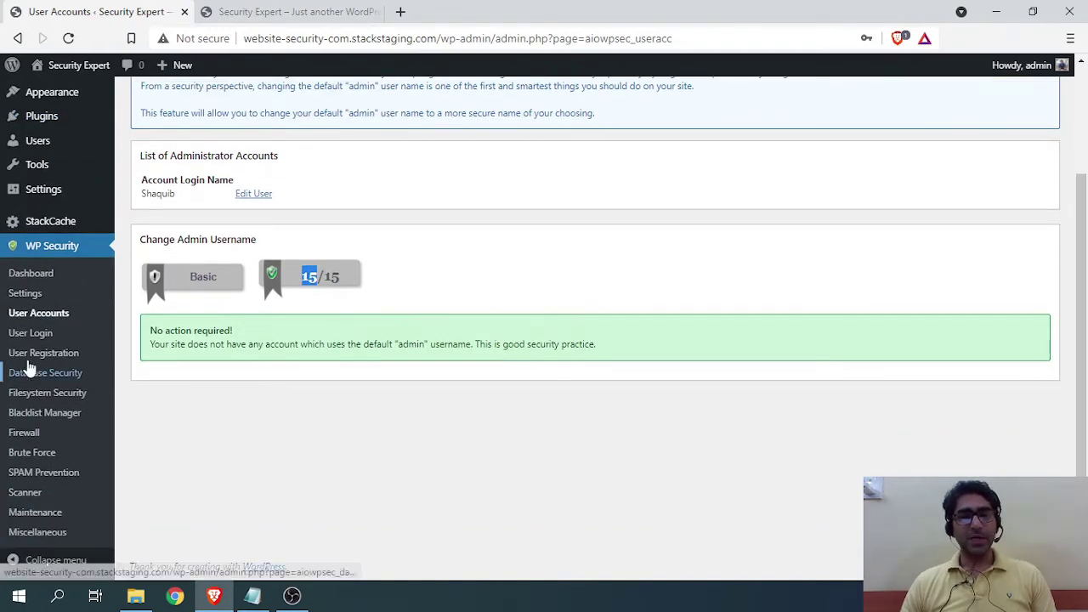
pyautogui.scroll(4, 298, 323)
# Open the Display Name security settings and examine the nickname explanation and the check for identical login and display names.
pyautogui.click(260, 146)
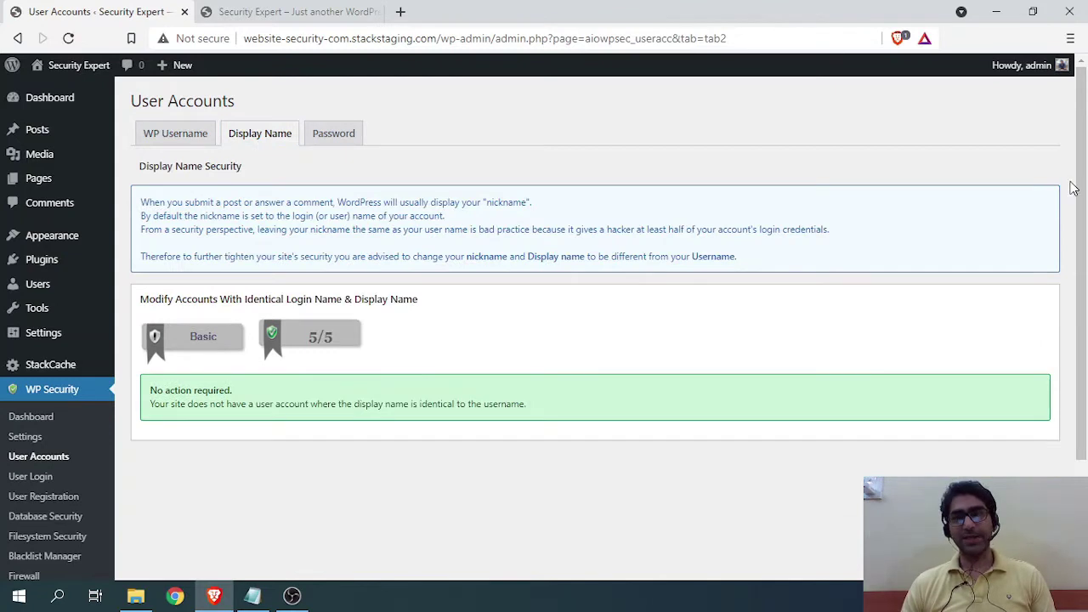
pyautogui.scroll(-2, 306, 298)
pyautogui.scroll(2, 285, 289)
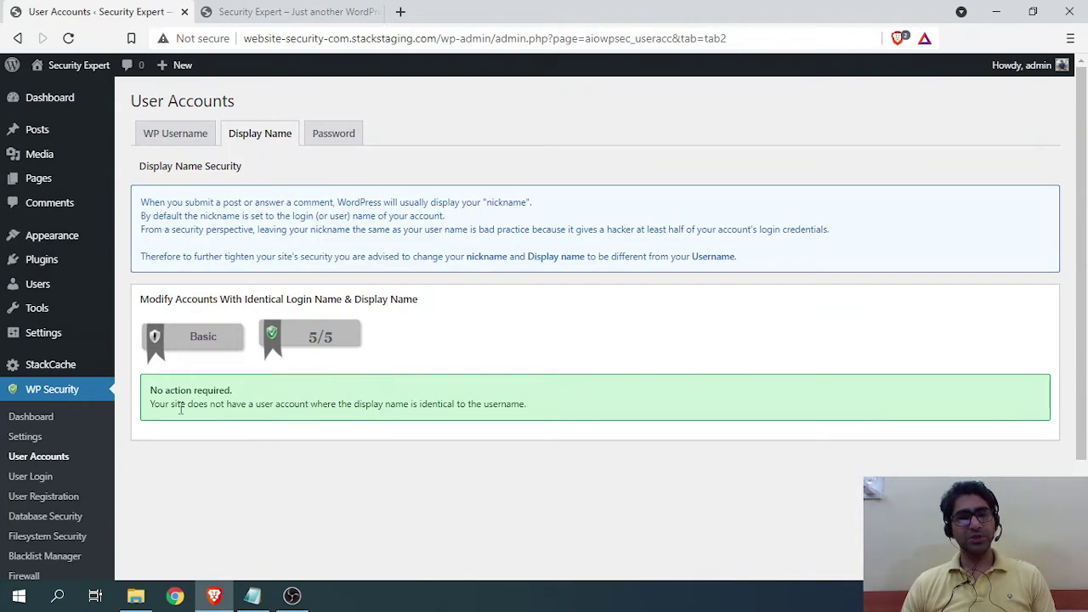
pyautogui.moveTo(179, 405); pyautogui.dragTo(318, 410)
pyautogui.click(371, 410)
pyautogui.moveTo(398, 406); pyautogui.dragTo(326, 407)
pyautogui.click(440, 408)
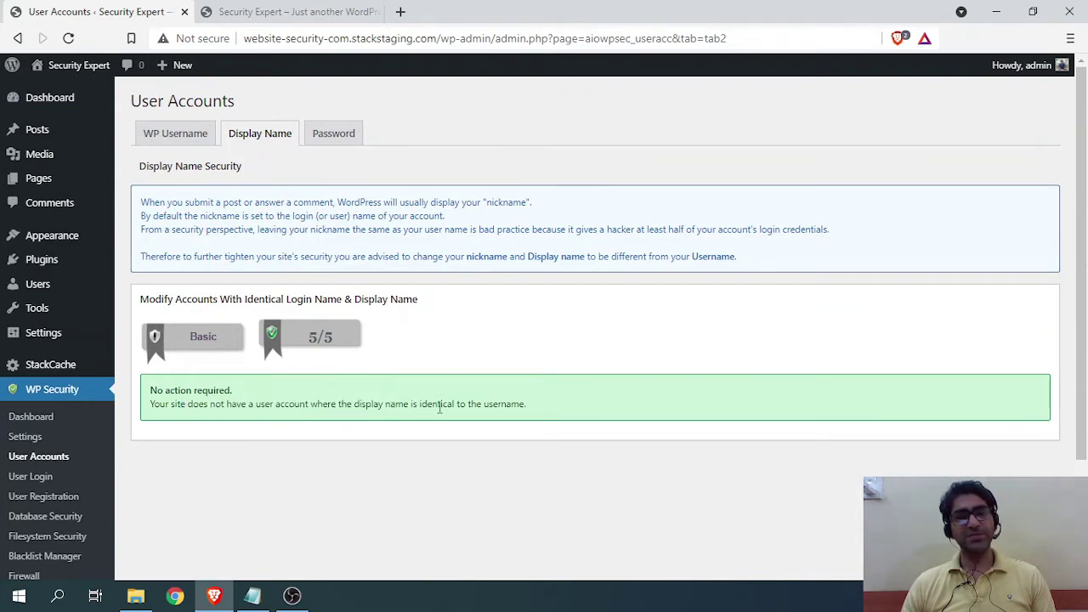
pyautogui.moveTo(561, 415); pyautogui.dragTo(339, 406)
pyautogui.click(306, 396)
pyautogui.scroll(-2, 303, 340)
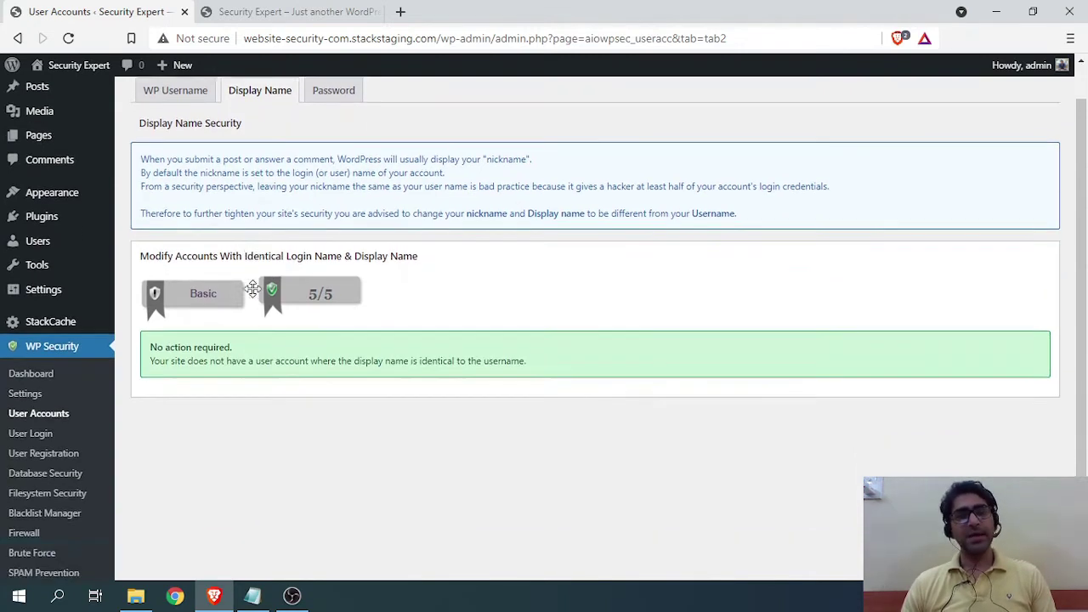
pyautogui.scroll(2, 304, 305)
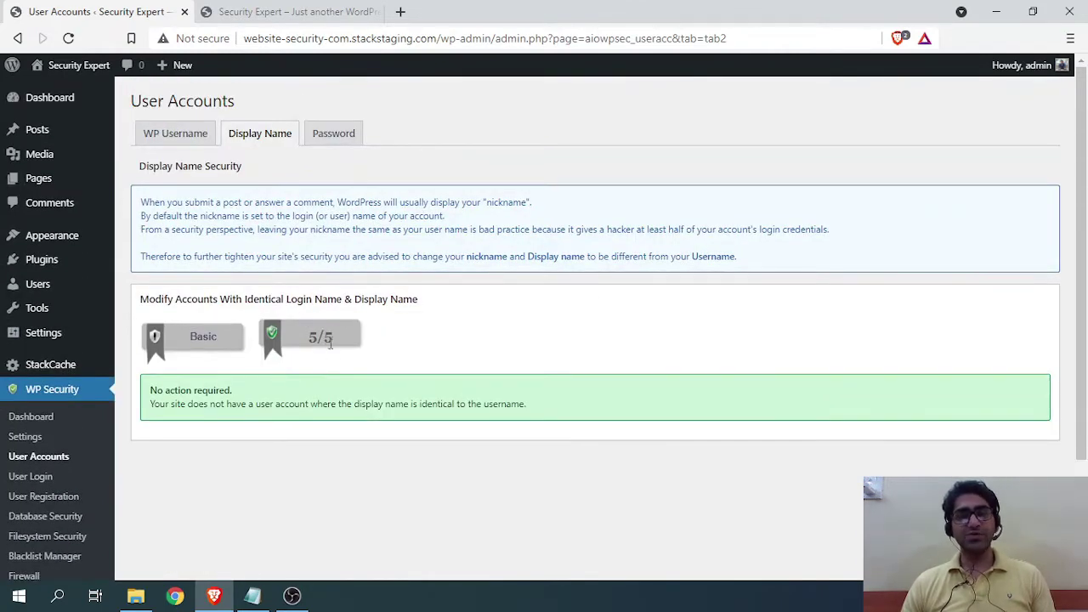
pyautogui.scroll(-2, 36, 493)
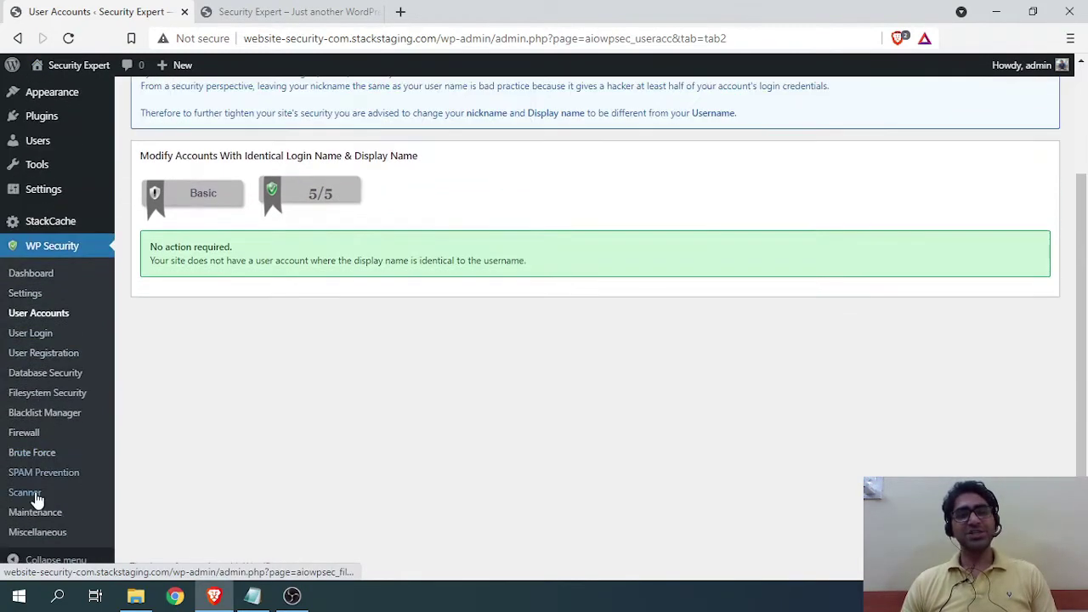
pyautogui.scroll(2, 75, 291)
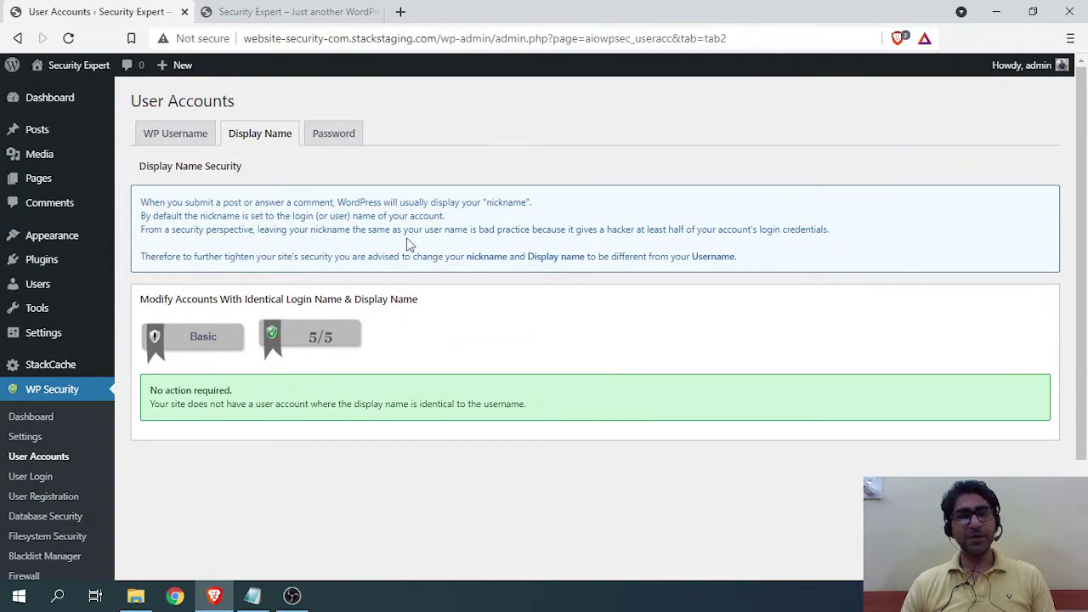
pyautogui.tripleClick(477, 218)
pyautogui.scroll(-2, 61, 396)
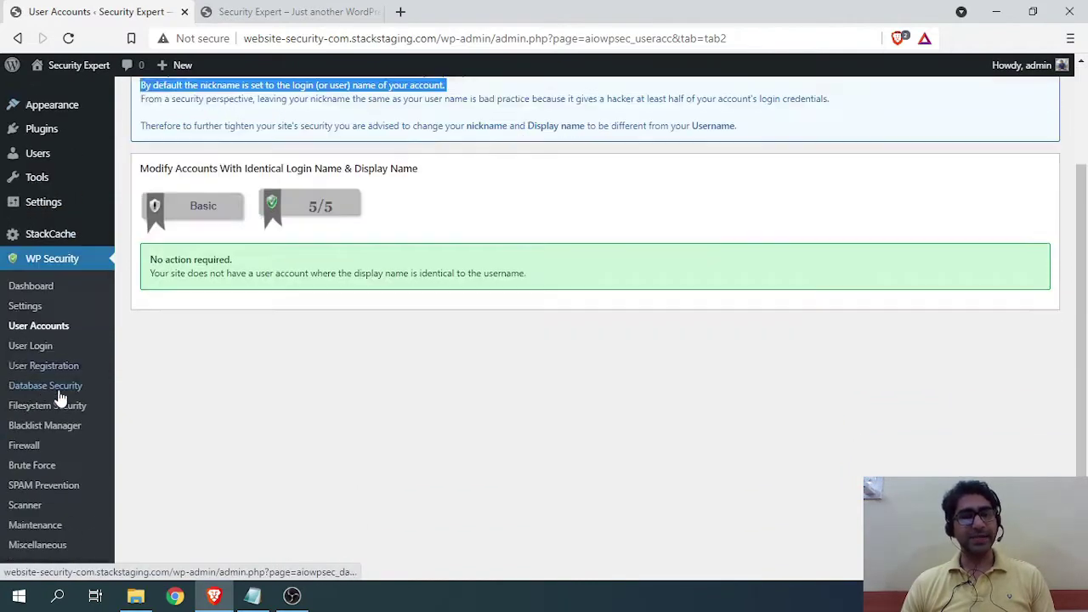
# Open the Users list in a new tab and open the administrator's profile to inspect its name fields.
pyautogui.scroll(2, 34, 476)
pyautogui.rightClick(41, 286)
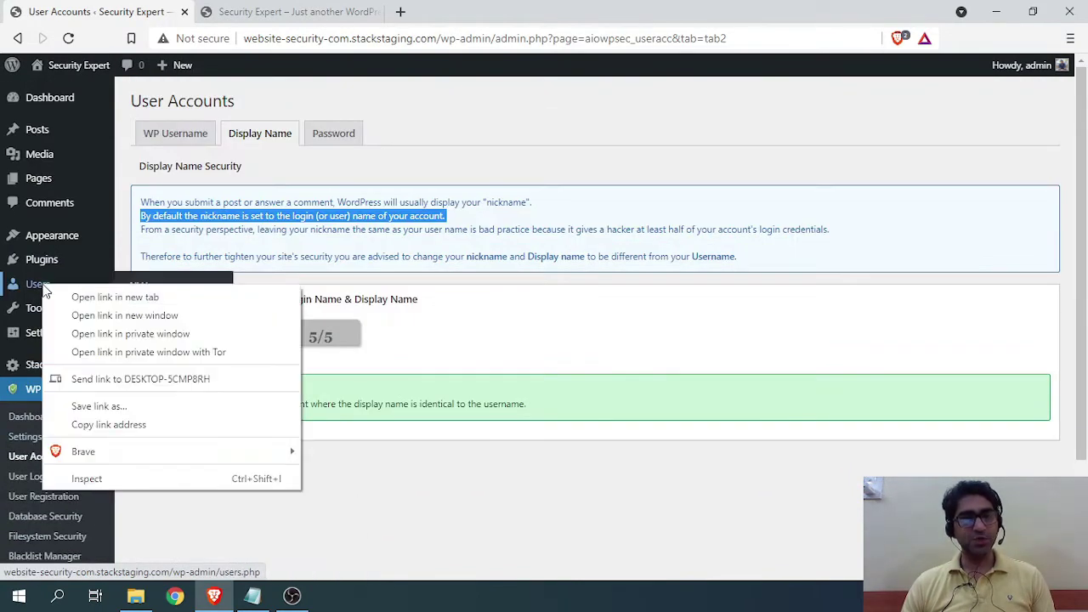
pyautogui.click(52, 295)
pyautogui.click(293, 11)
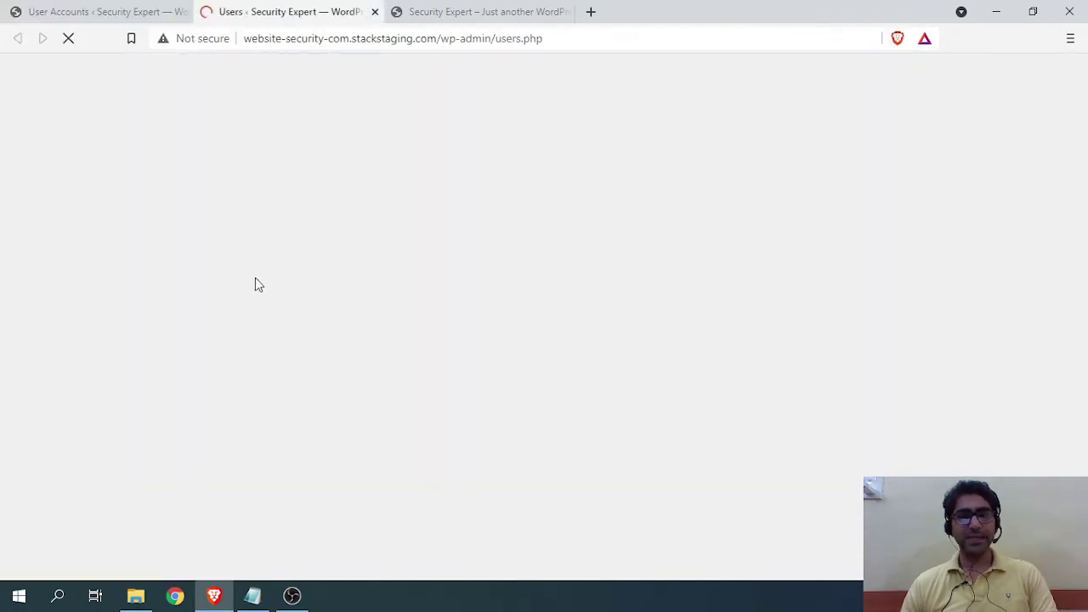
pyautogui.click(219, 211)
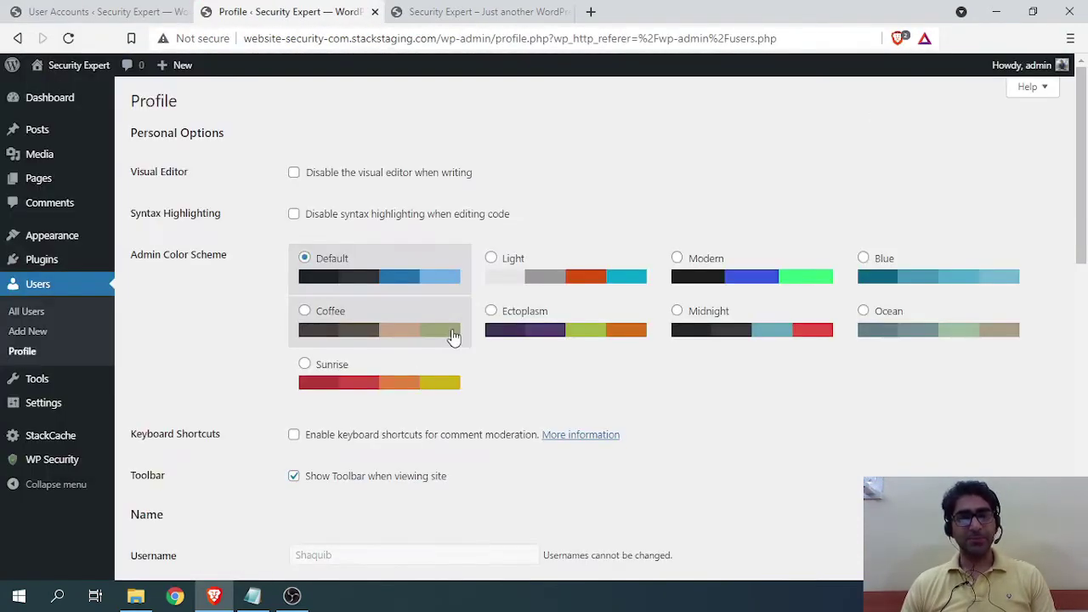
pyautogui.scroll(-1, 340, 298)
pyautogui.scroll(-4, 288, 261)
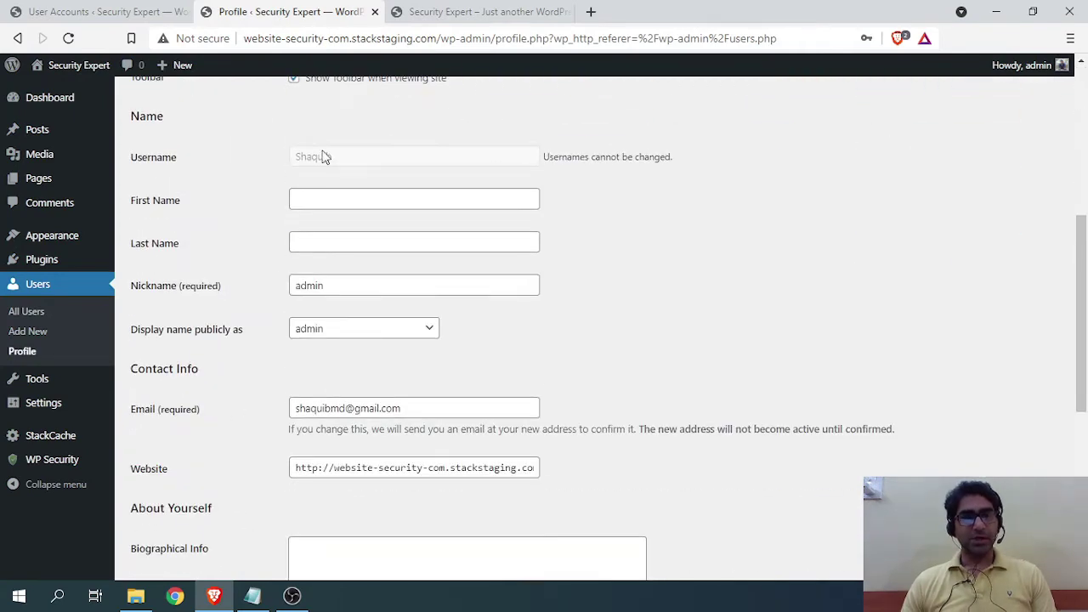
pyautogui.scroll(-1, 289, 255)
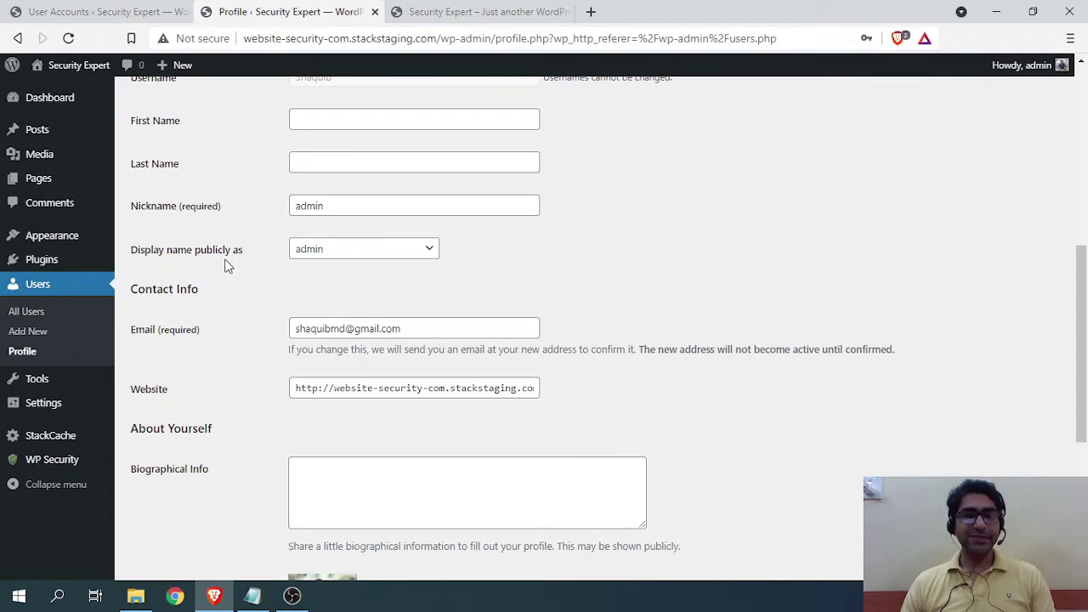
pyautogui.scroll(1, 354, 289)
# Set the administrator's public display name to match the login username and update the profile.
pyautogui.click(332, 286)
pyautogui.doubleClick(333, 286)
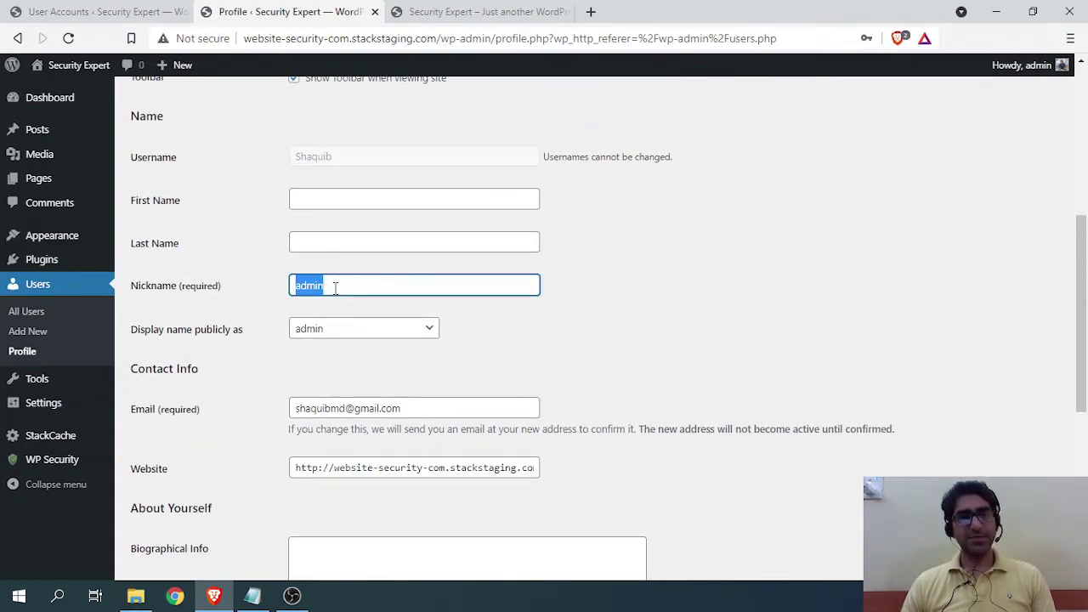
pyautogui.click(338, 330)
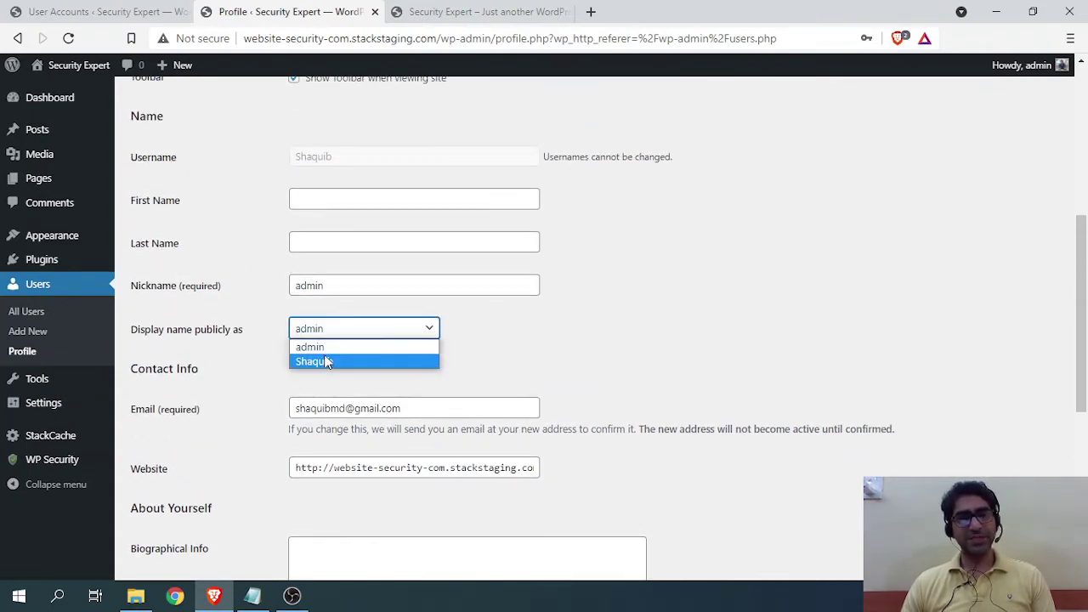
pyautogui.click(331, 363)
pyautogui.scroll(-5, 276, 371)
pyautogui.click(202, 508)
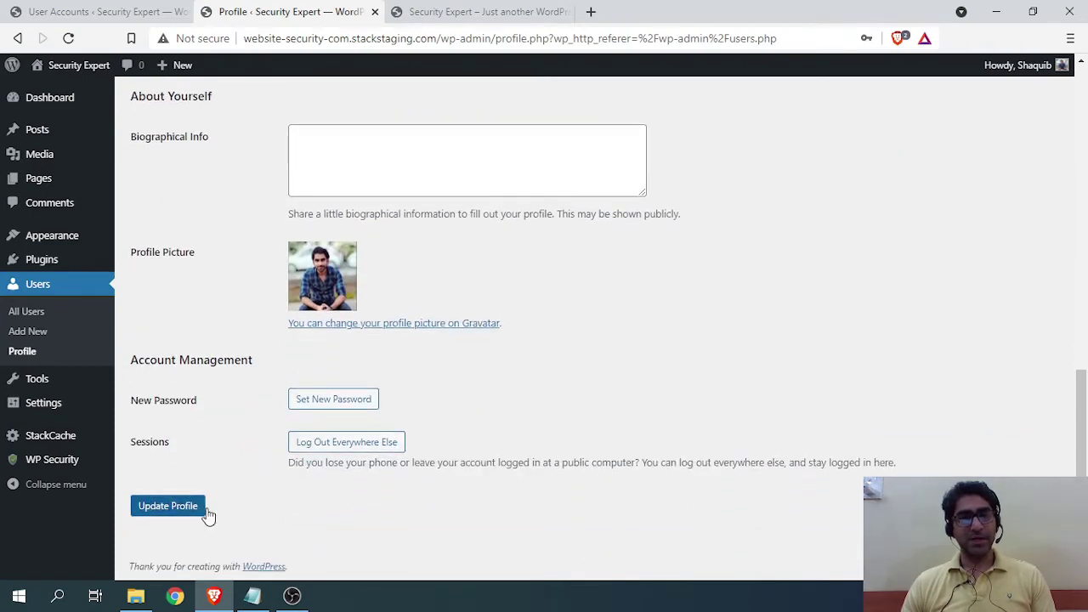
# Return to the Display Name security page and reload it to check the score for identical login and display names.
pyautogui.scroll(3, 240, 295)
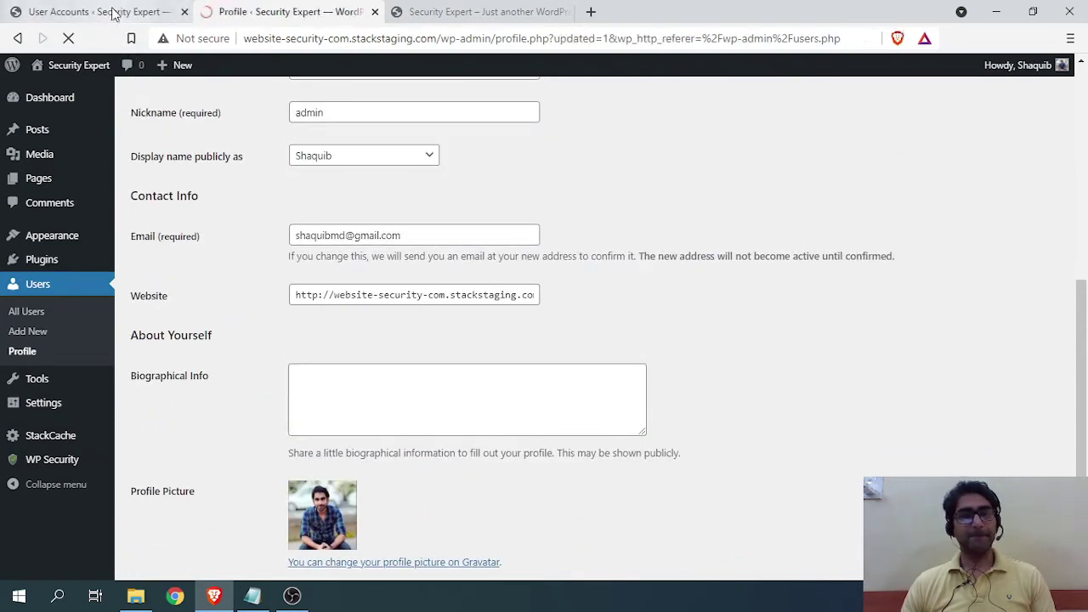
pyautogui.click(102, 11)
pyautogui.scroll(-1, 91, 76)
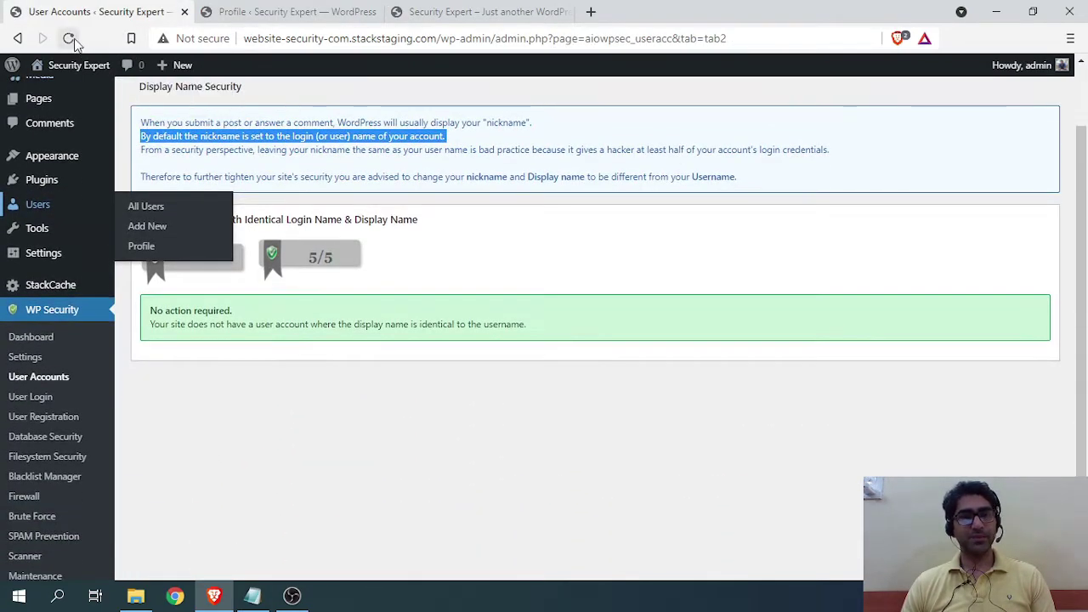
pyautogui.click(68, 38)
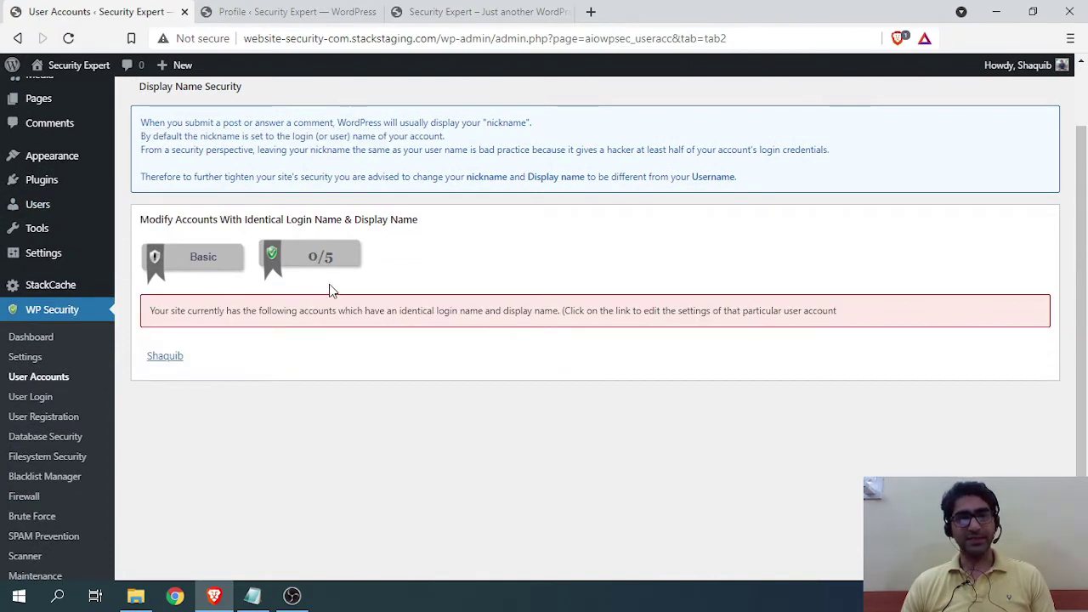
pyautogui.scroll(1, 273, 375)
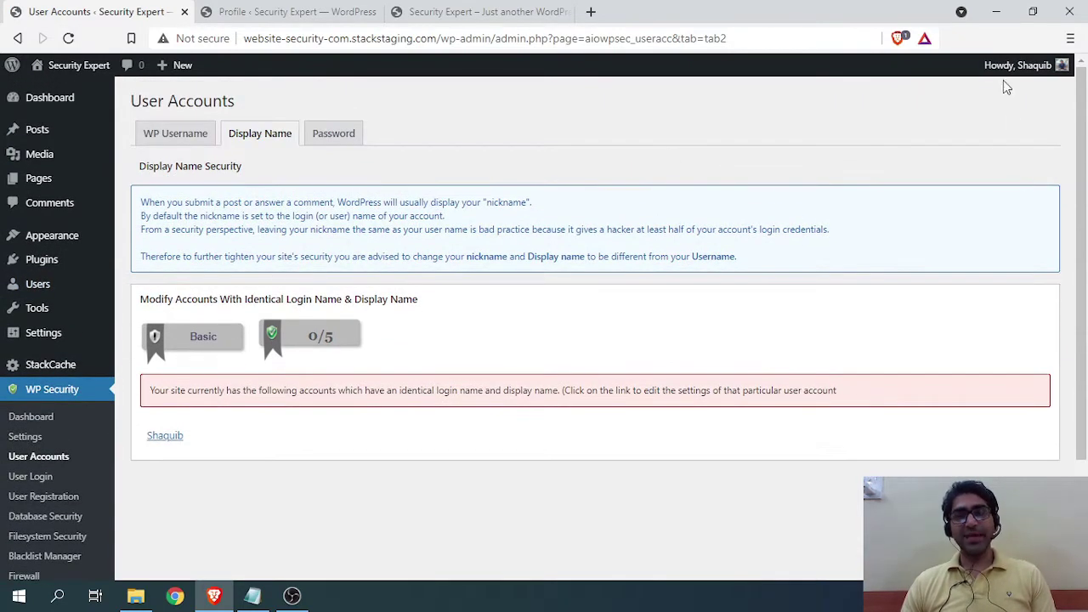
pyautogui.moveTo(1009, 77)
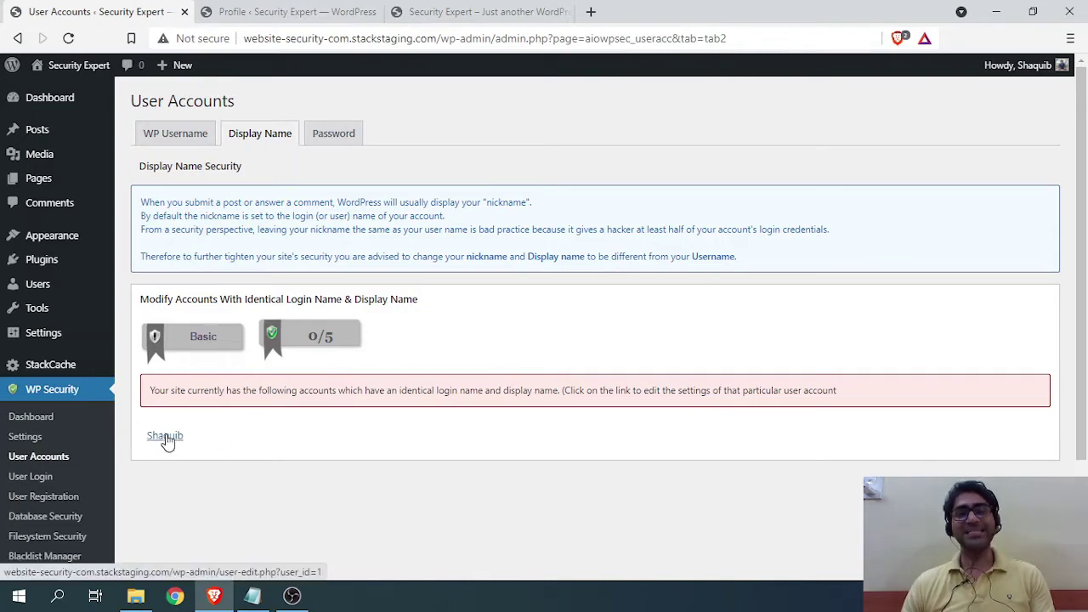
# Return to the administrator's profile, set the public display name to admin, and update the profile.
pyautogui.click(202, 443)
pyautogui.scroll(-10, 374, 323)
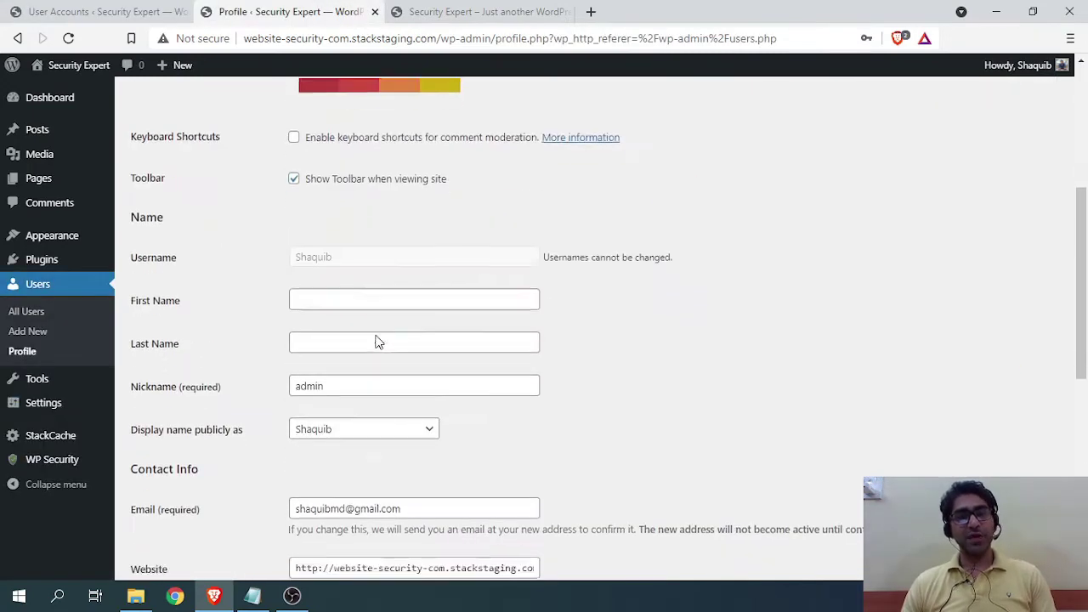
pyautogui.scroll(1, 355, 300)
pyautogui.click(347, 204)
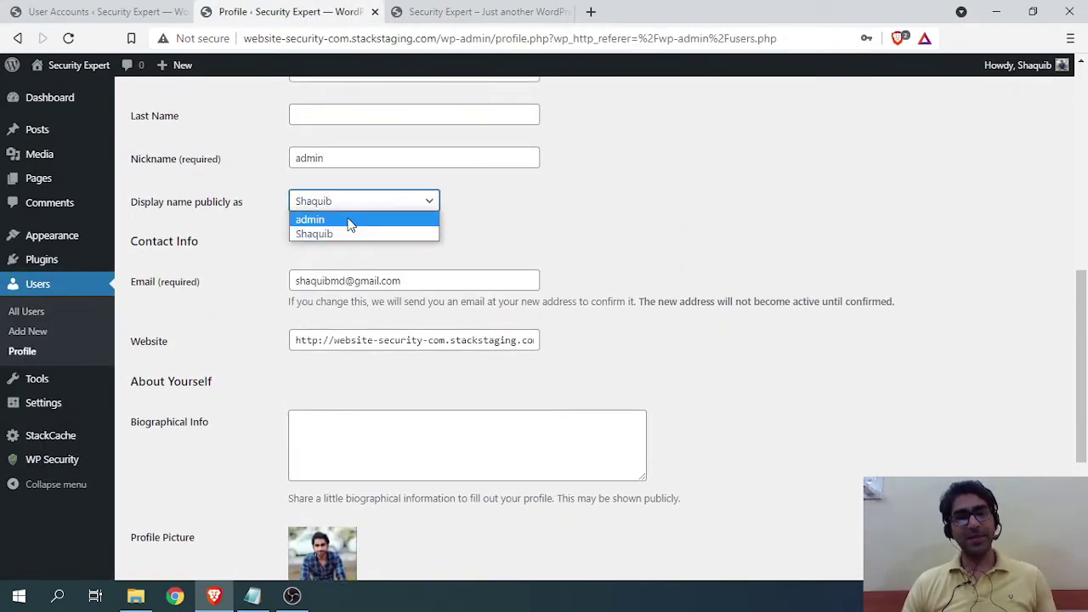
pyautogui.click(347, 220)
pyautogui.scroll(-4, 266, 521)
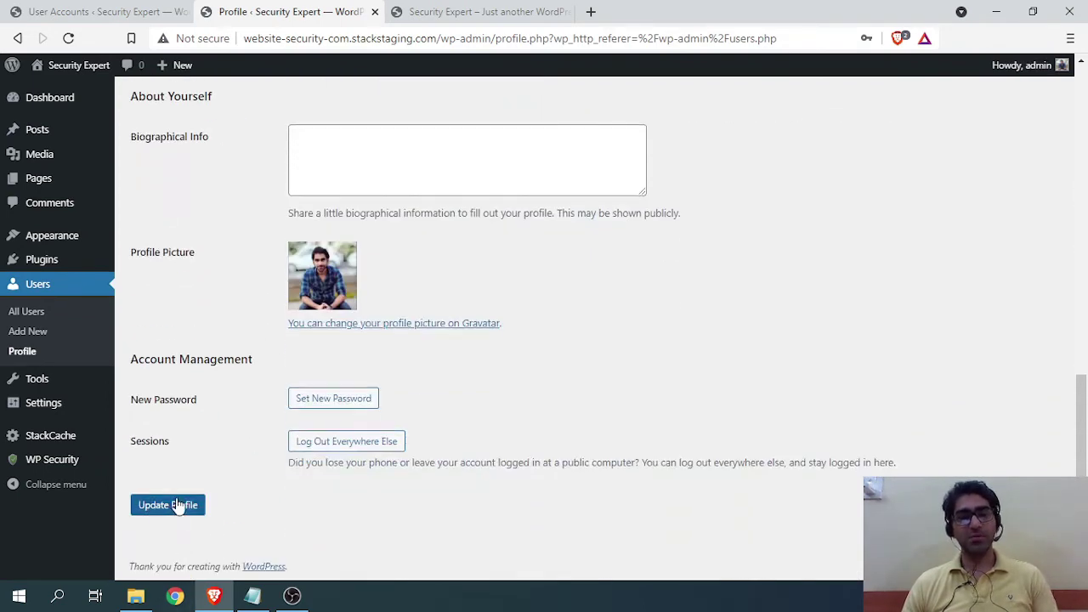
pyautogui.click(179, 505)
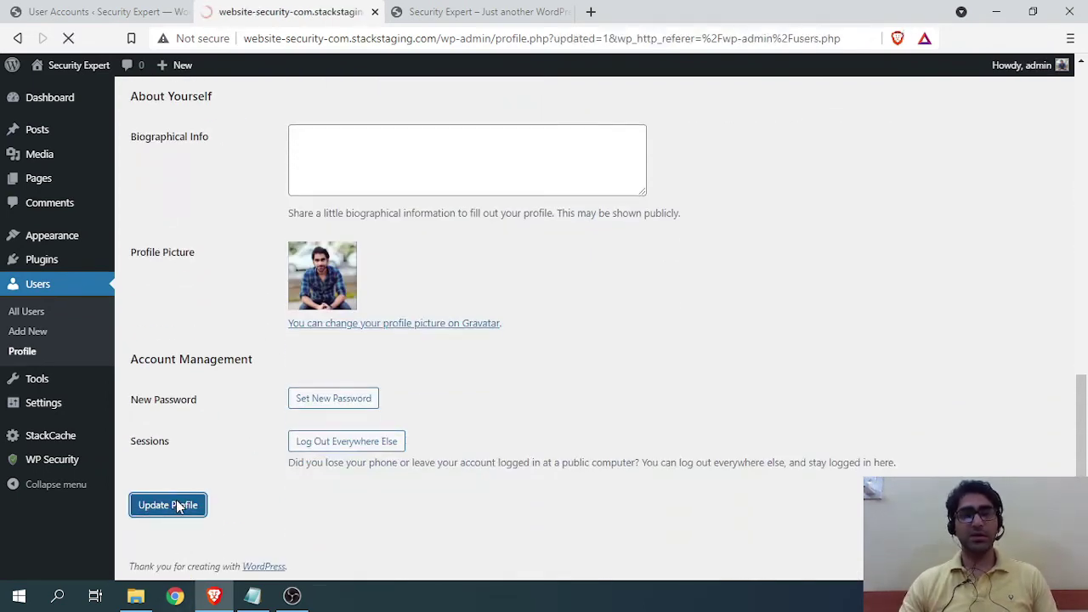
pyautogui.scroll(-5, 374, 366)
pyautogui.scroll(-3, 340, 348)
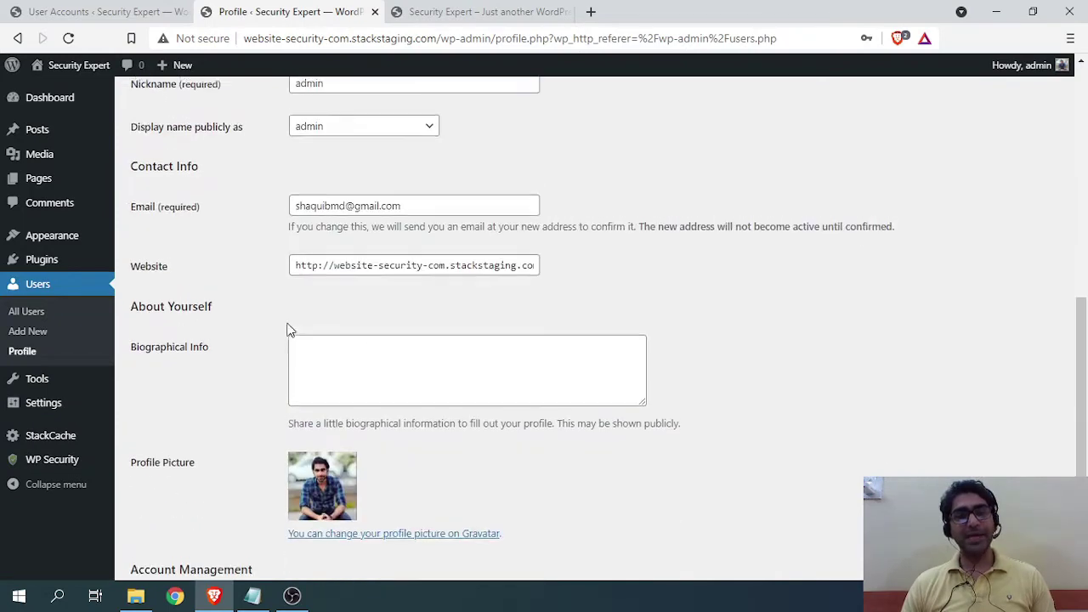
# Change the administrator's nickname from the default to a short form of the username and update the profile.
pyautogui.scroll(3, 289, 323)
pyautogui.doubleClick(331, 319)
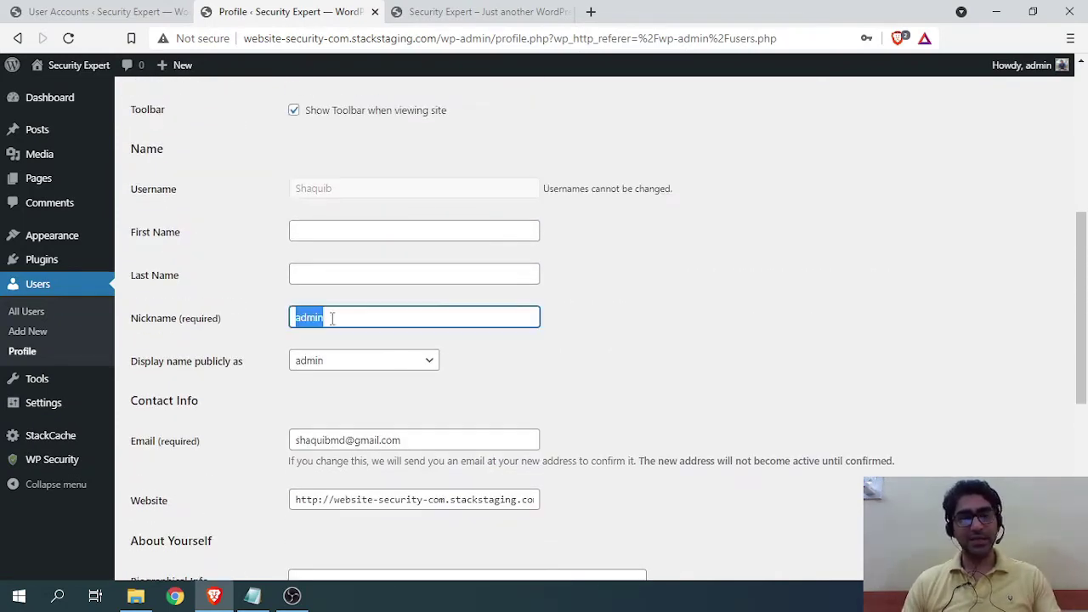
pyautogui.write('Shaq')
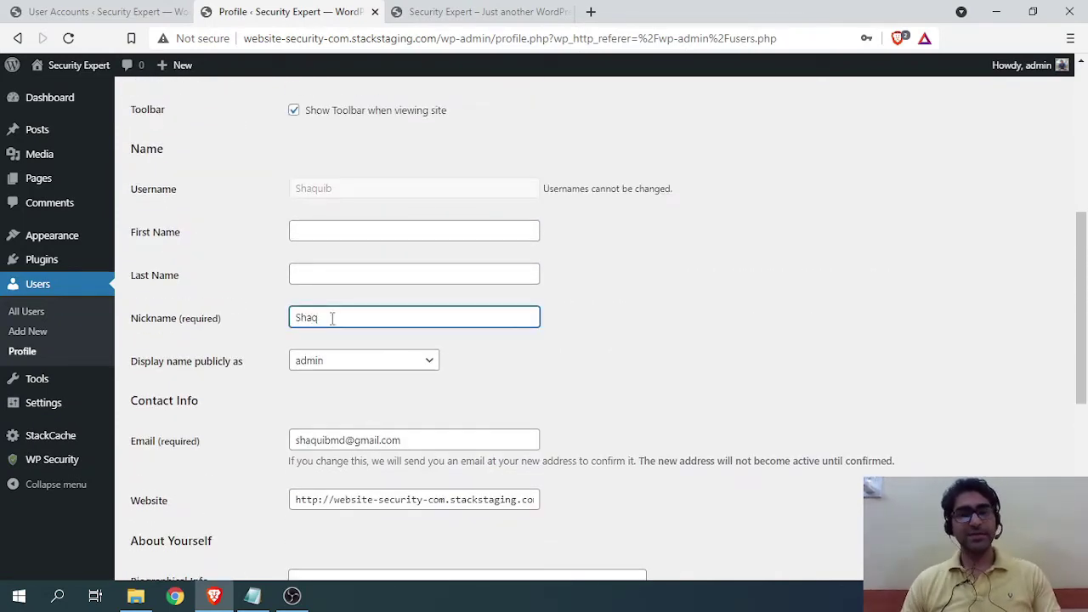
pyautogui.scroll(-6, 331, 366)
pyautogui.click(168, 506)
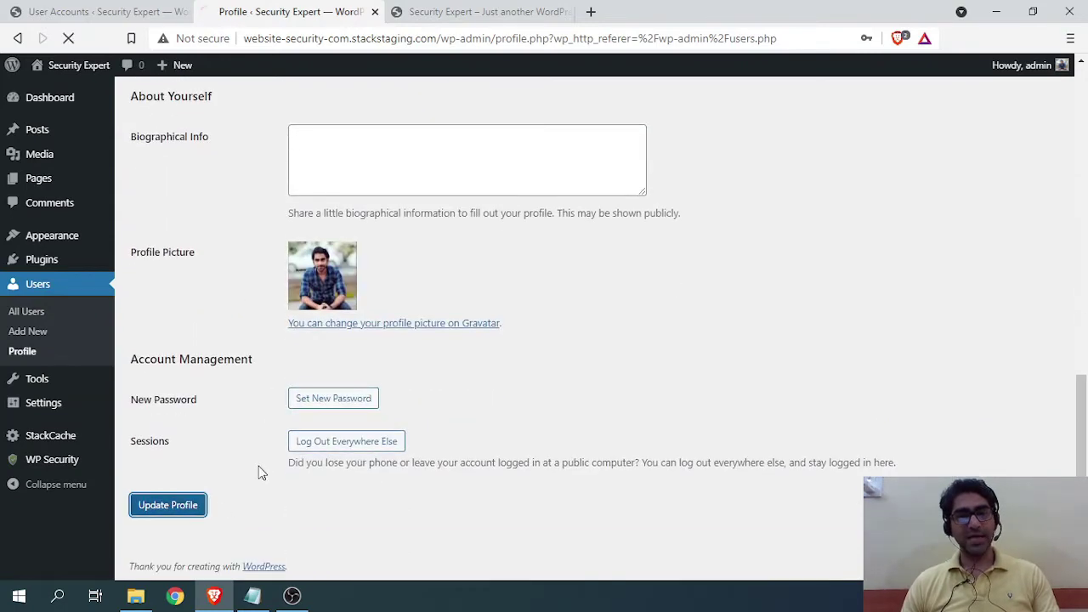
pyautogui.scroll(3, 329, 310)
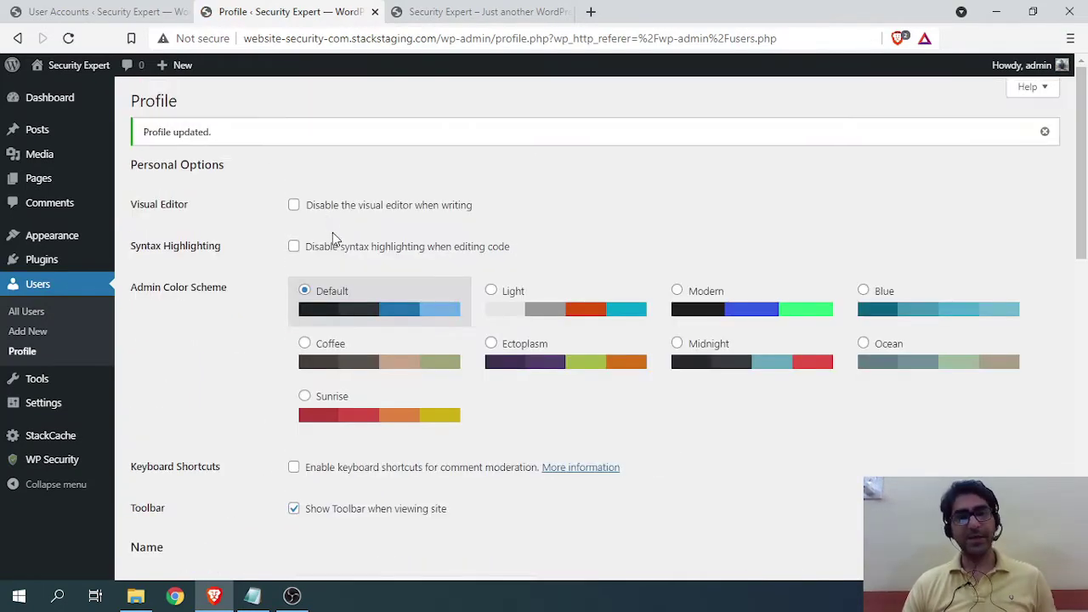
# Set the administrator's public display name to the new nickname and update the profile.
pyautogui.scroll(-8, 332, 233)
pyautogui.scroll(1, 325, 201)
pyautogui.click(328, 202)
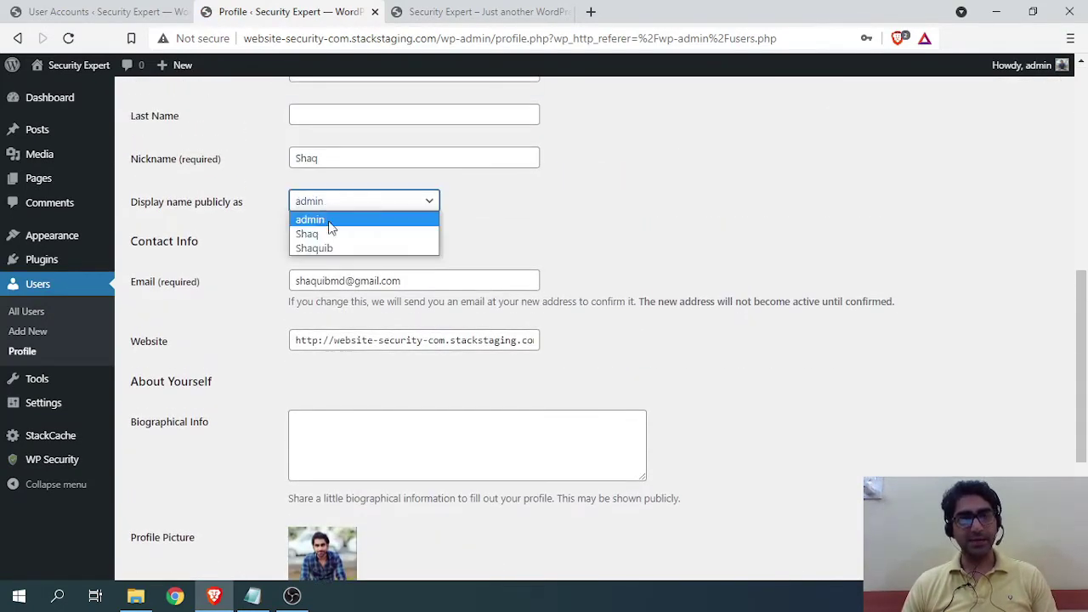
pyautogui.click(333, 230)
pyautogui.scroll(-4, 301, 260)
pyautogui.click(181, 507)
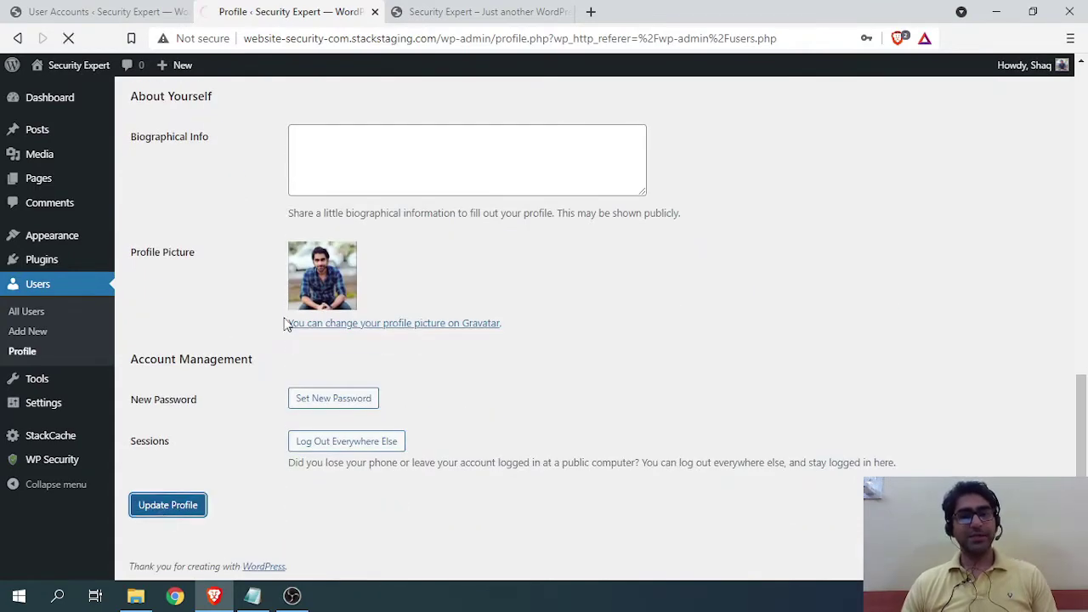
# Go back to the Display Name security page and refresh it to recheck the score with the new nickname.
pyautogui.scroll(3, 275, 275)
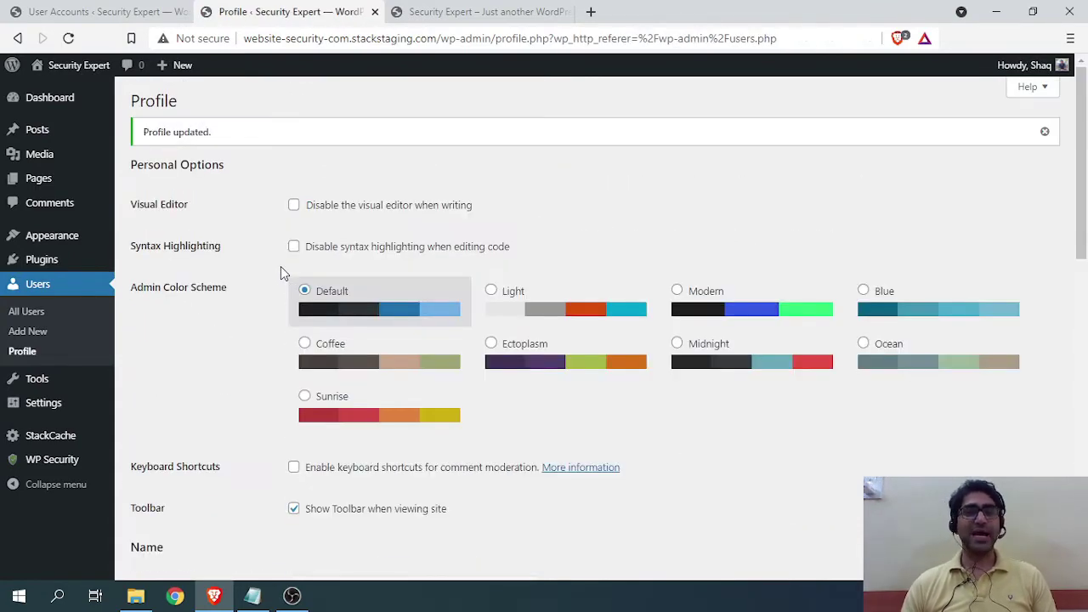
pyautogui.click(106, 11)
pyautogui.click(68, 38)
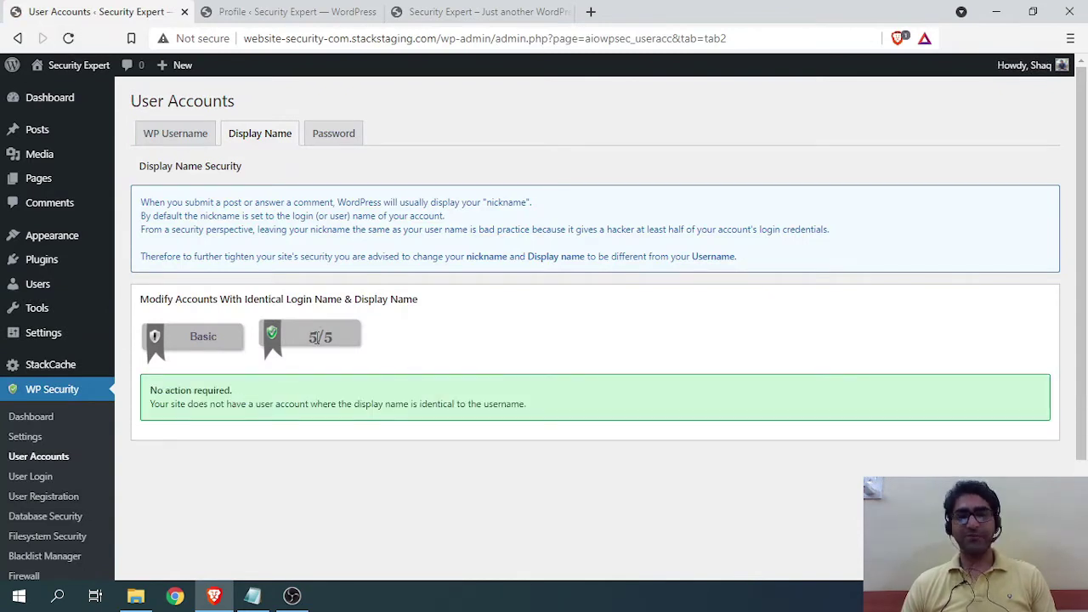
# Open the Password Strength Tool and enter a sample password to check its estimated cracking time.
pyautogui.click(317, 132)
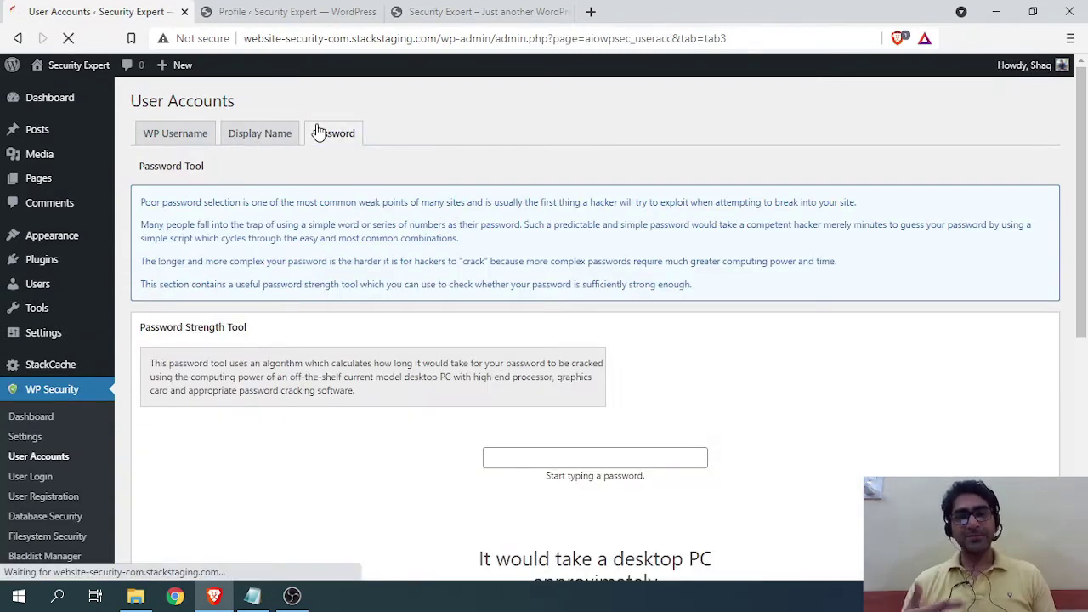
pyautogui.scroll(-4, 389, 365)
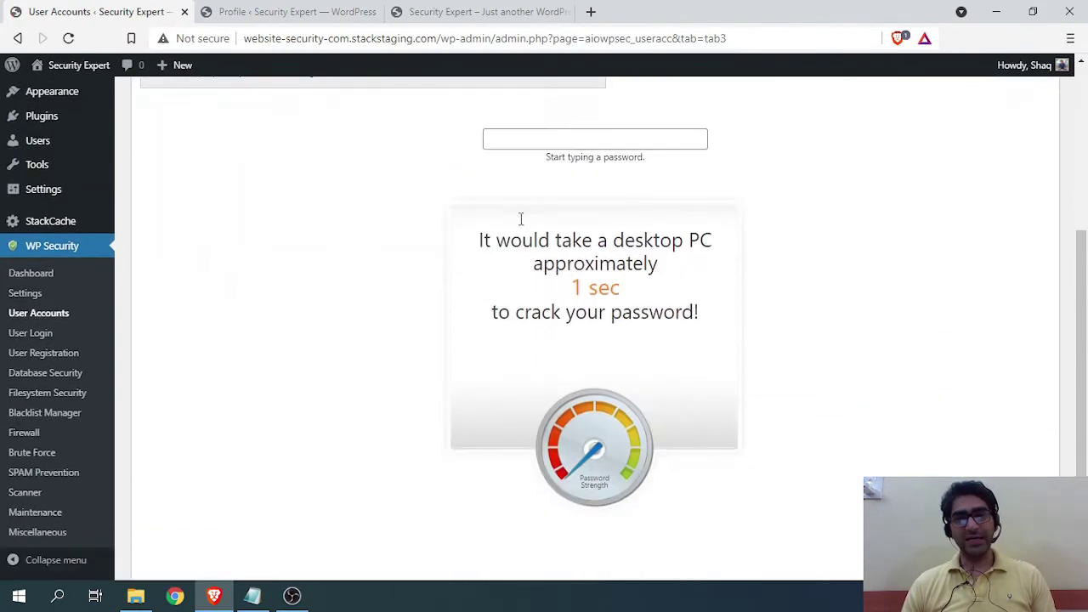
pyautogui.scroll(1, 519, 219)
pyautogui.scroll(-1, 541, 280)
pyautogui.click(554, 225)
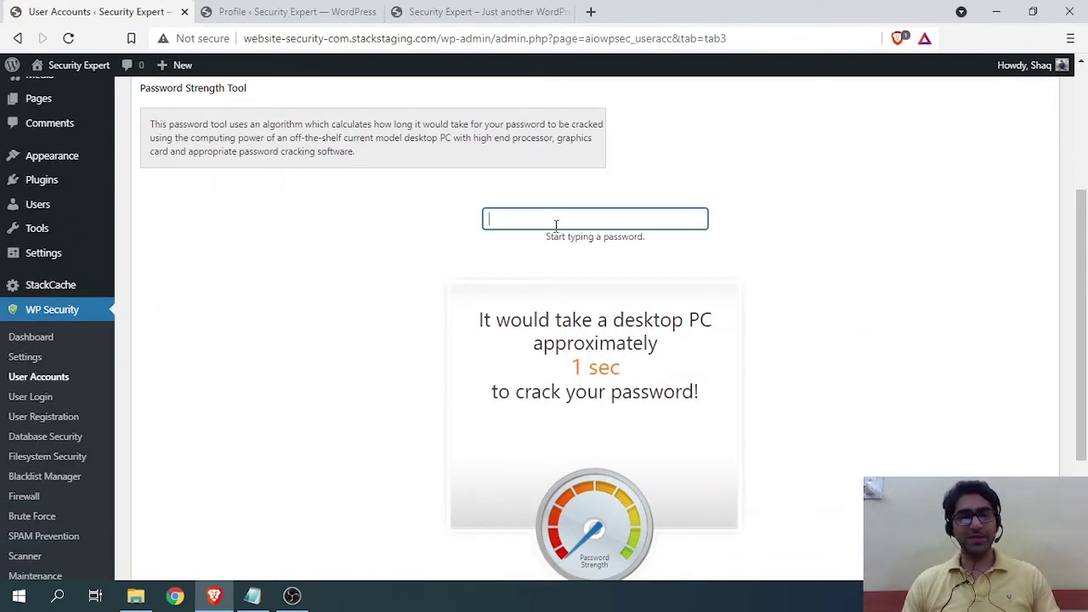
pyautogui.write('ausdbasbdbaskdad')
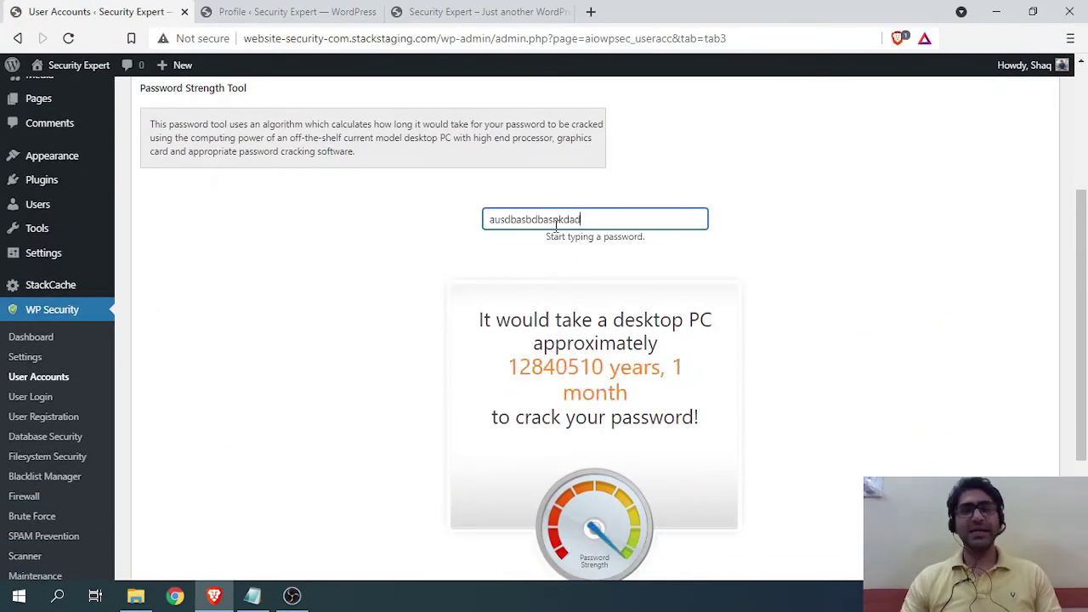
pyautogui.scroll(-3, 554, 235)
pyautogui.scroll(5, 490, 340)
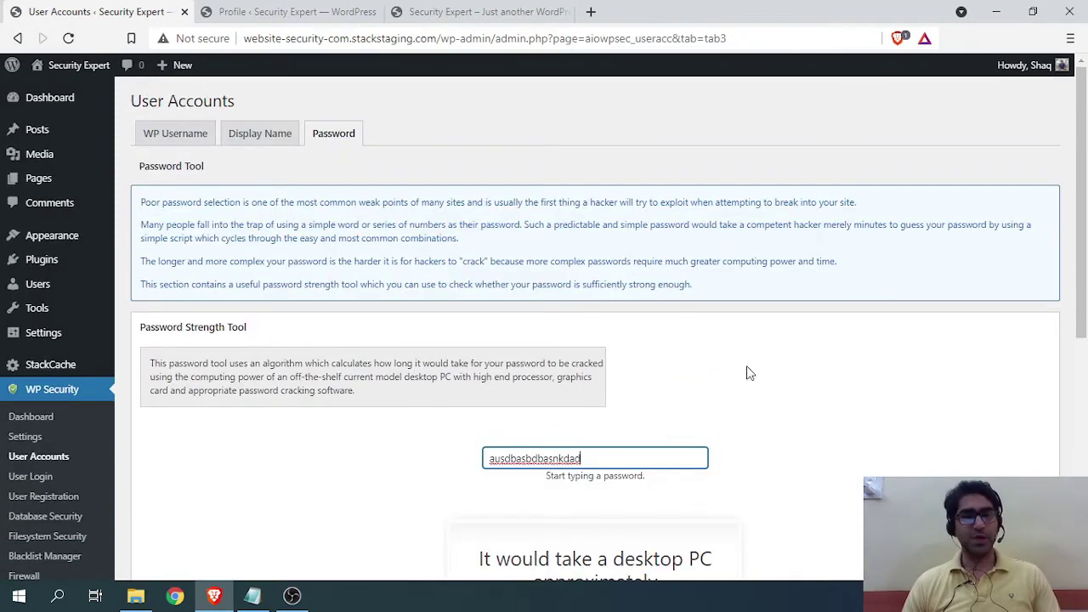
pyautogui.scroll(-3, 748, 372)
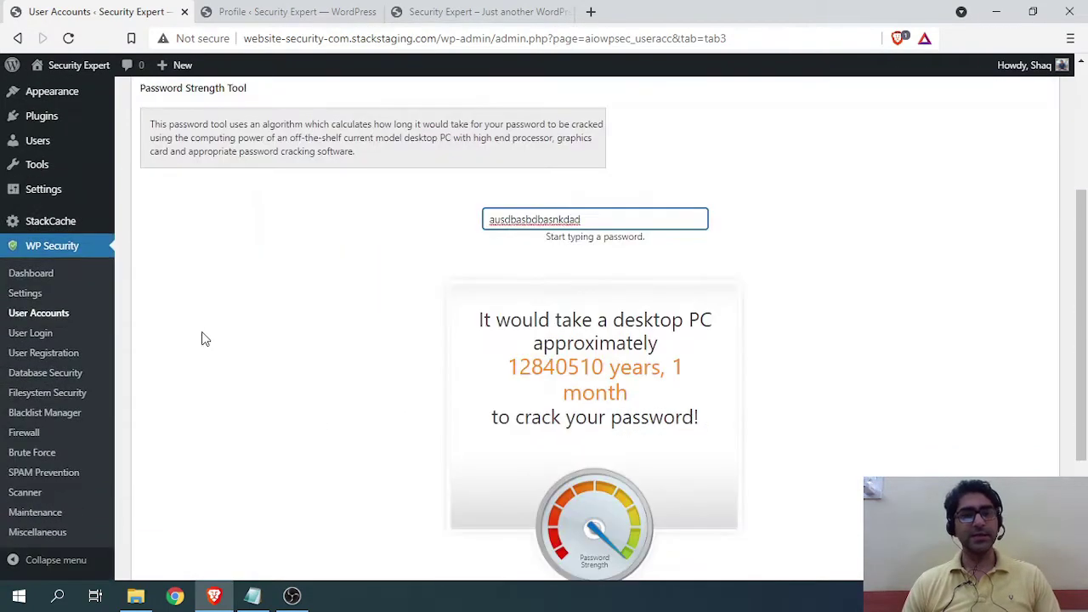
# Open the WP Security User Login page, and replace the old site and profile tabs with one showing the site's front page.
pyautogui.click(49, 338)
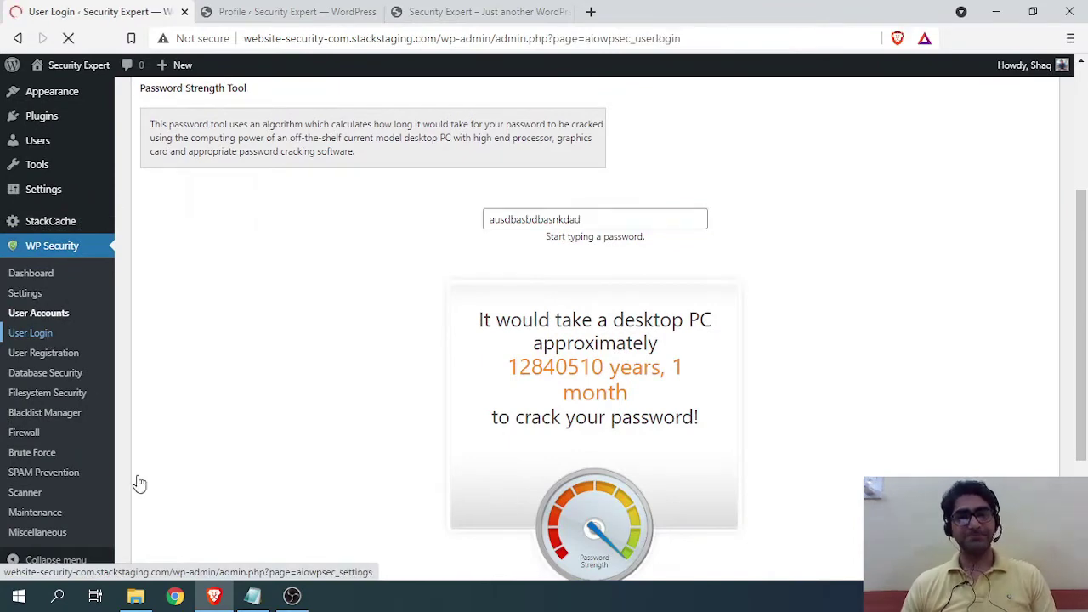
pyautogui.click(537, 19)
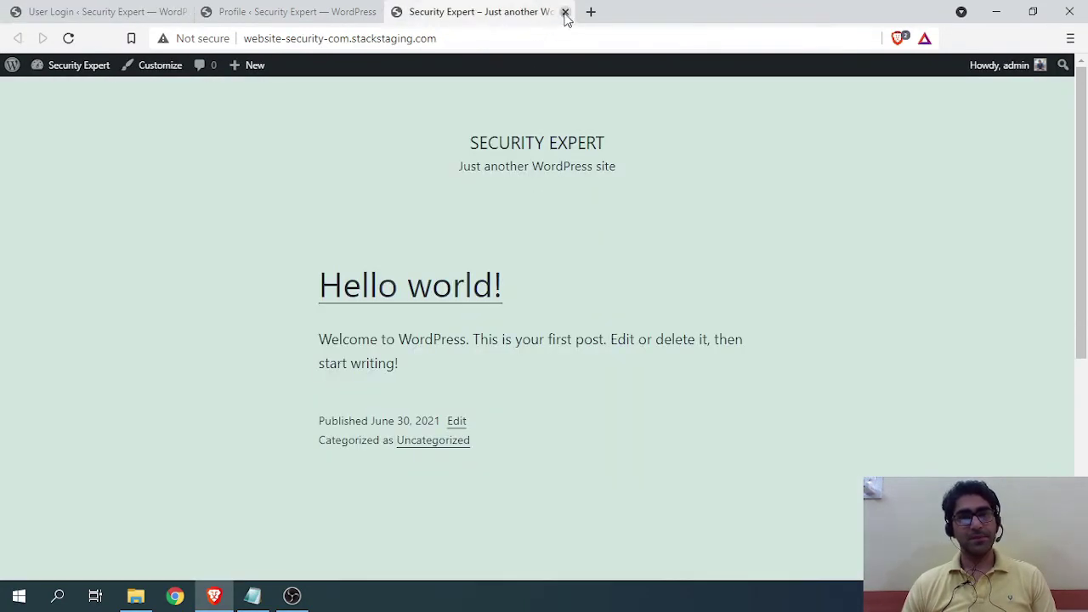
pyautogui.click(565, 14)
pyautogui.click(80, 67)
pyautogui.click(80, 24)
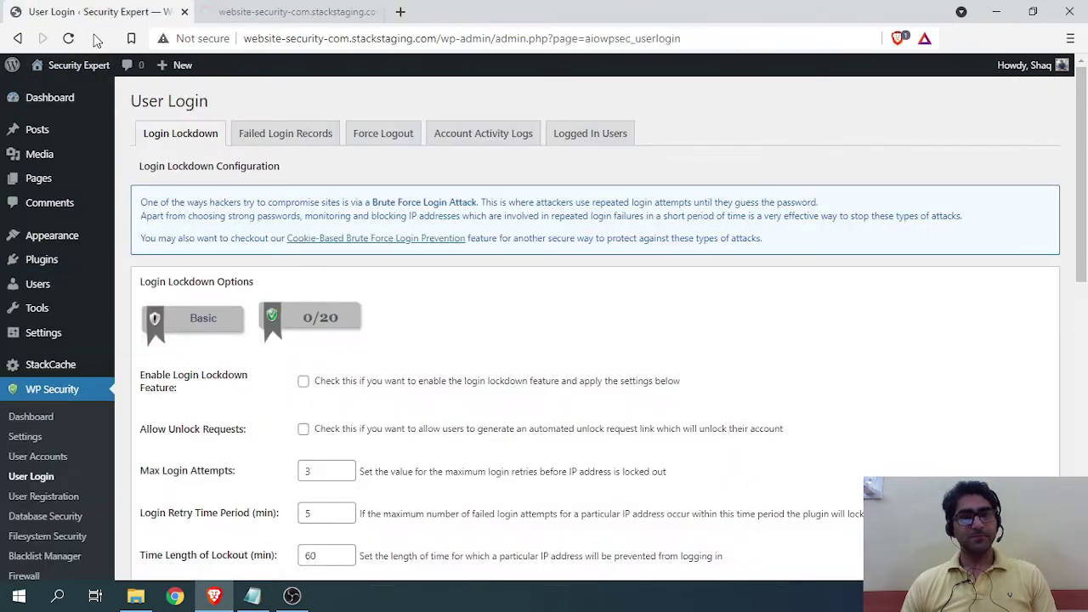
# Enable the Login Lockdown feature and allow users to generate automated unlock requests.
pyautogui.scroll(-1, 515, 284)
pyautogui.scroll(1, 254, 292)
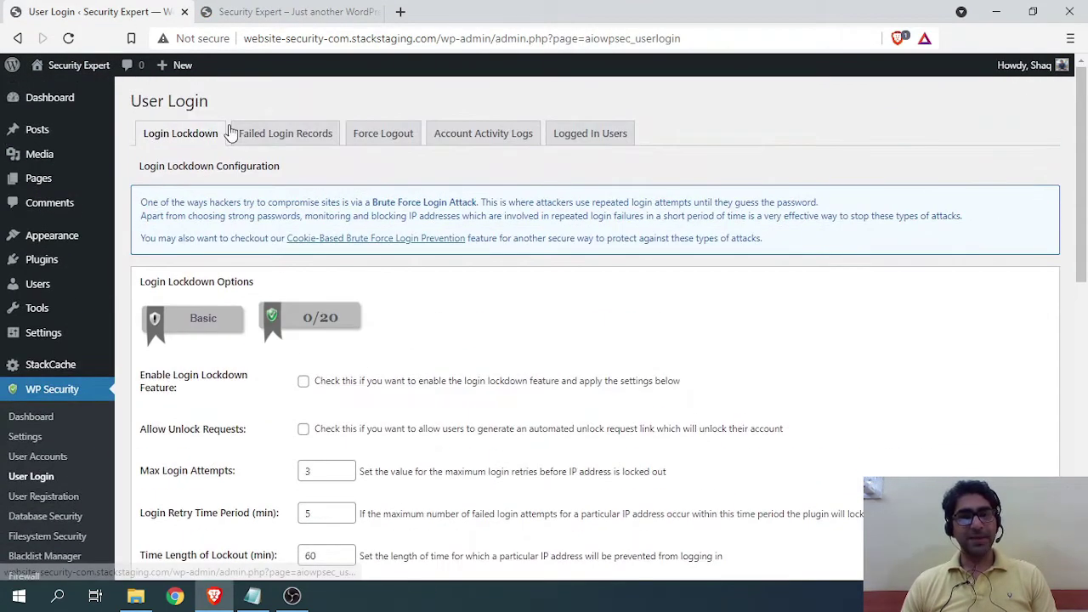
pyautogui.scroll(-2, 309, 299)
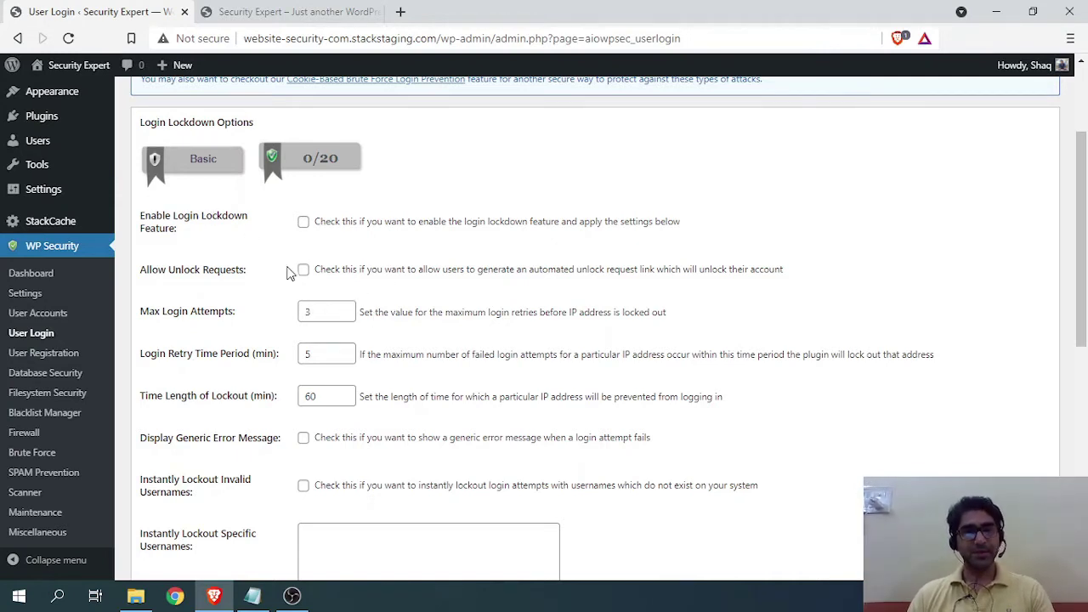
pyautogui.click(303, 223)
pyautogui.scroll(-1, 216, 251)
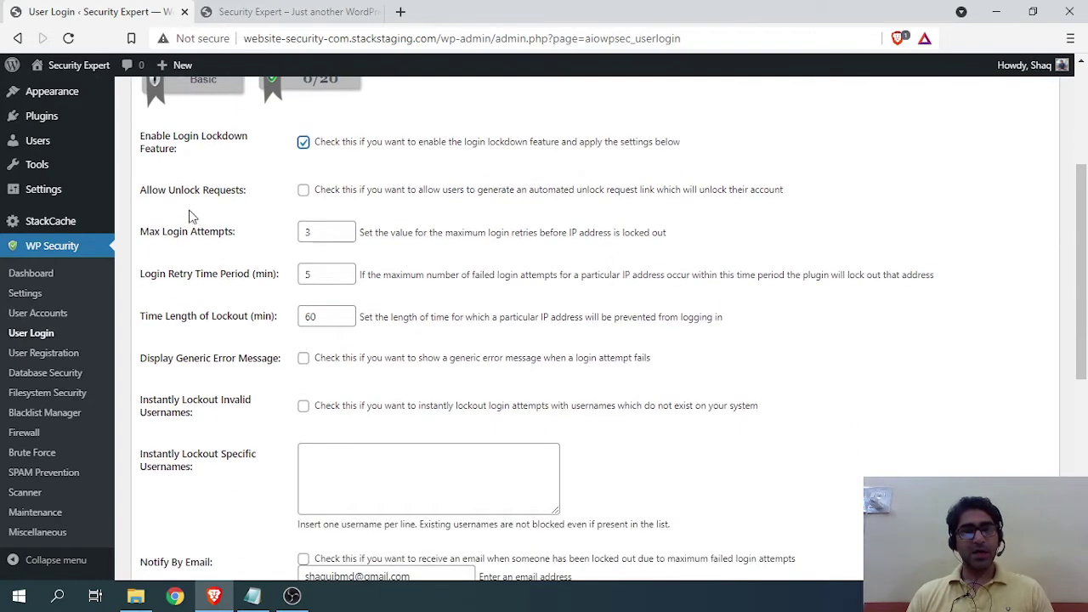
pyautogui.click(302, 195)
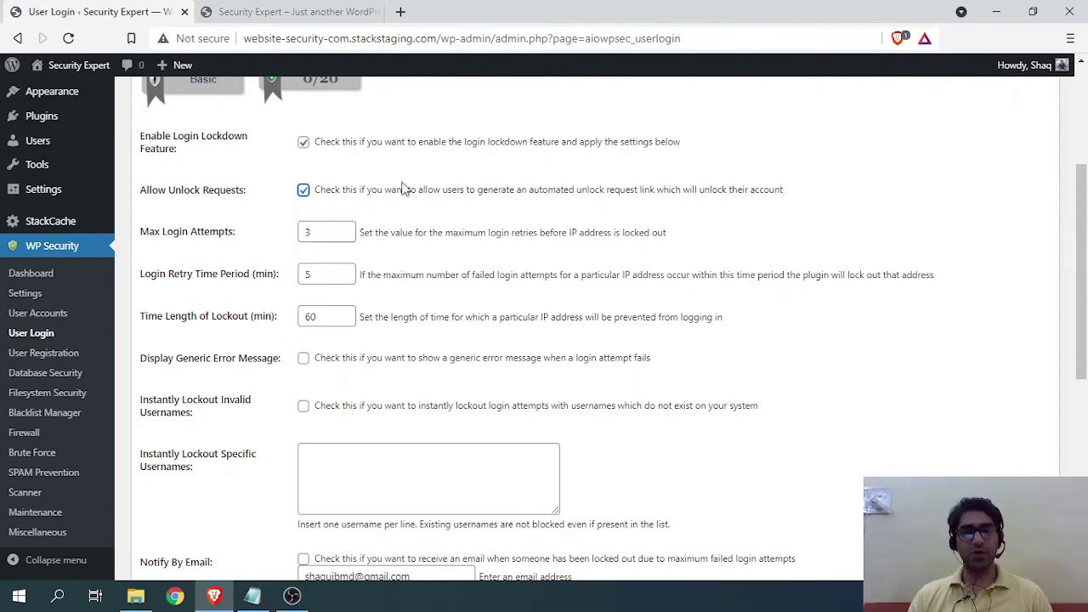
# Examine the remaining Login Lockdown options, including retry limits, username lockouts, email notification and the IP whitelist.
pyautogui.scroll(-2, 280, 251)
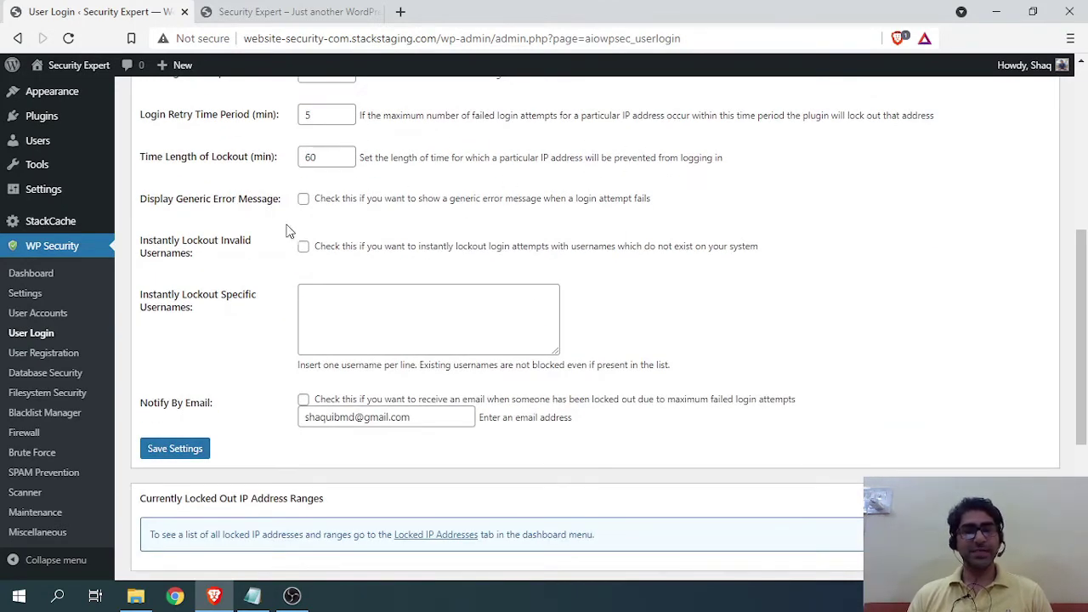
pyautogui.scroll(-1, 286, 230)
pyautogui.scroll(1, 247, 197)
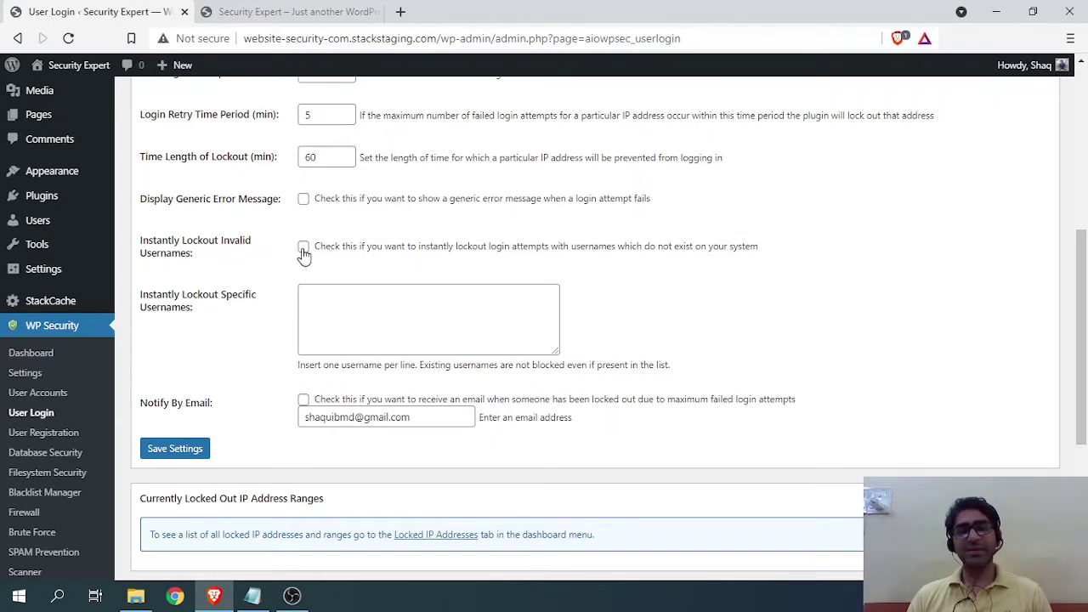
pyautogui.scroll(3, 345, 332)
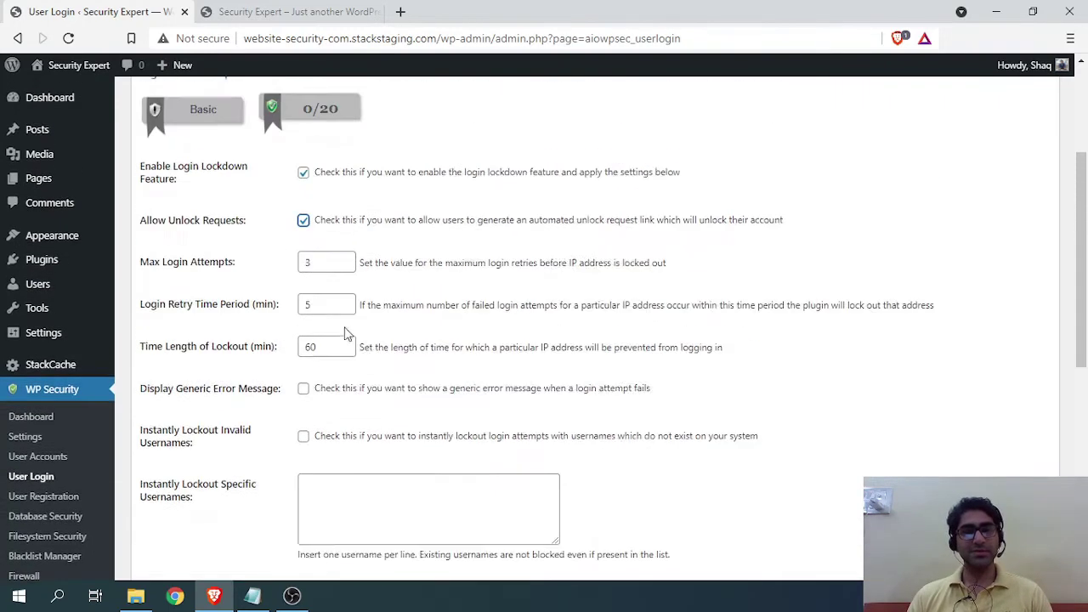
pyautogui.scroll(-3, 339, 317)
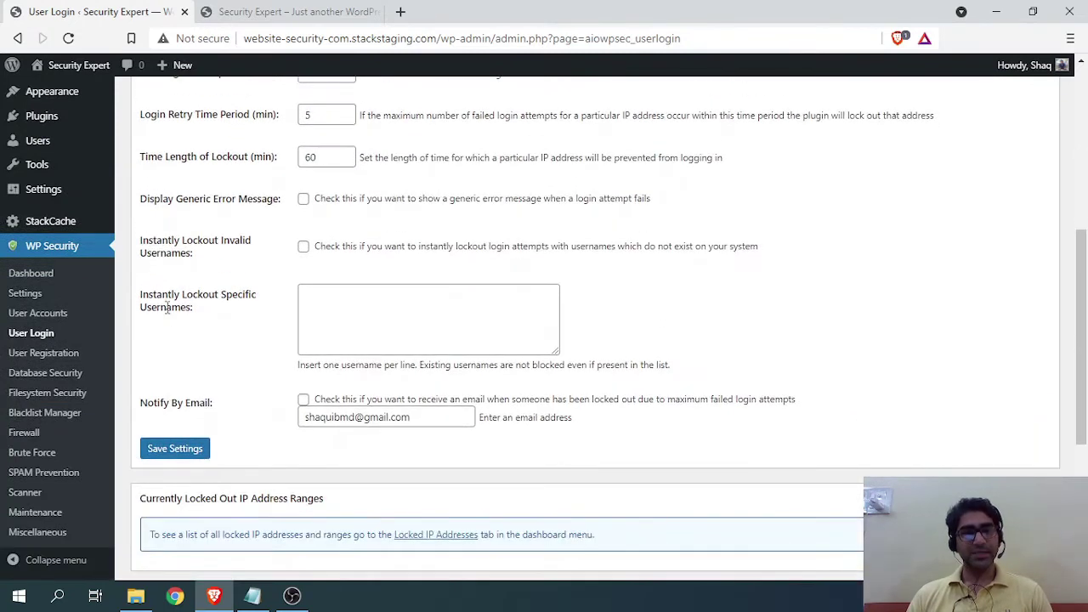
pyautogui.click(343, 296)
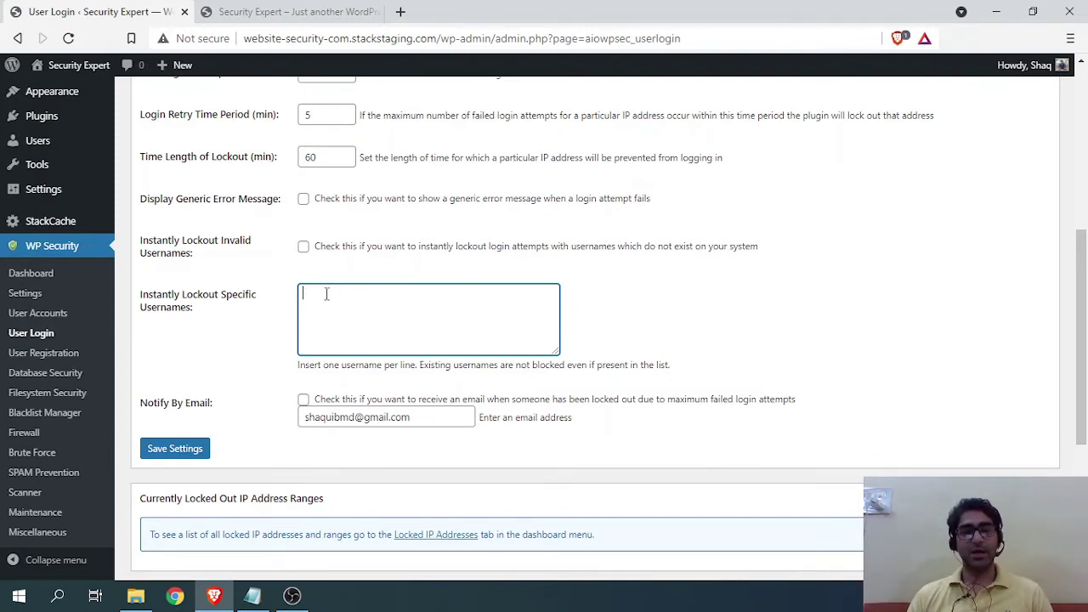
pyautogui.scroll(-1, 349, 313)
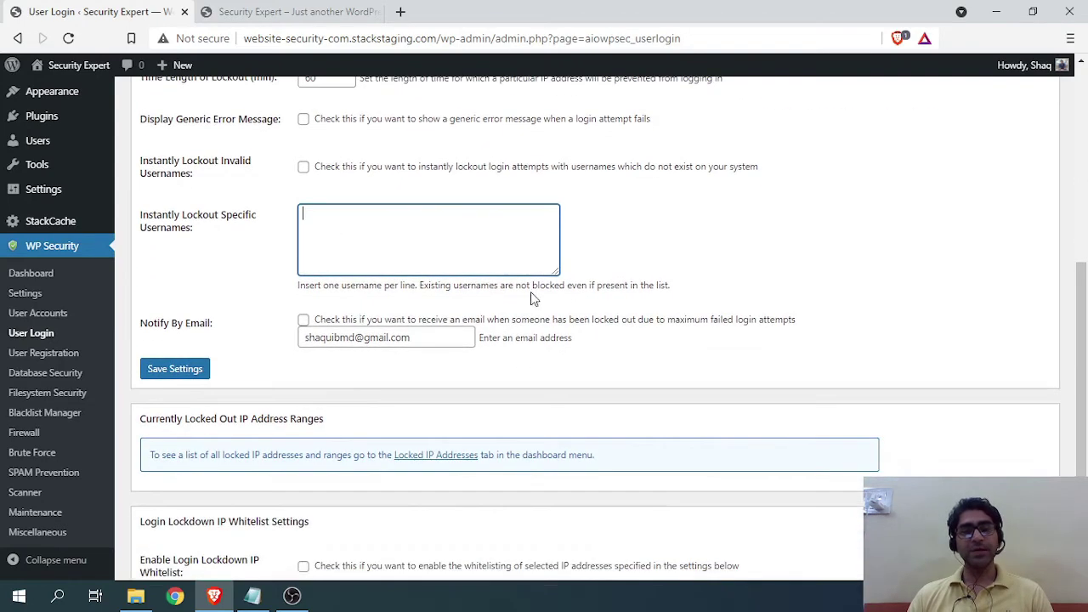
pyautogui.moveTo(573, 285); pyautogui.dragTo(620, 285)
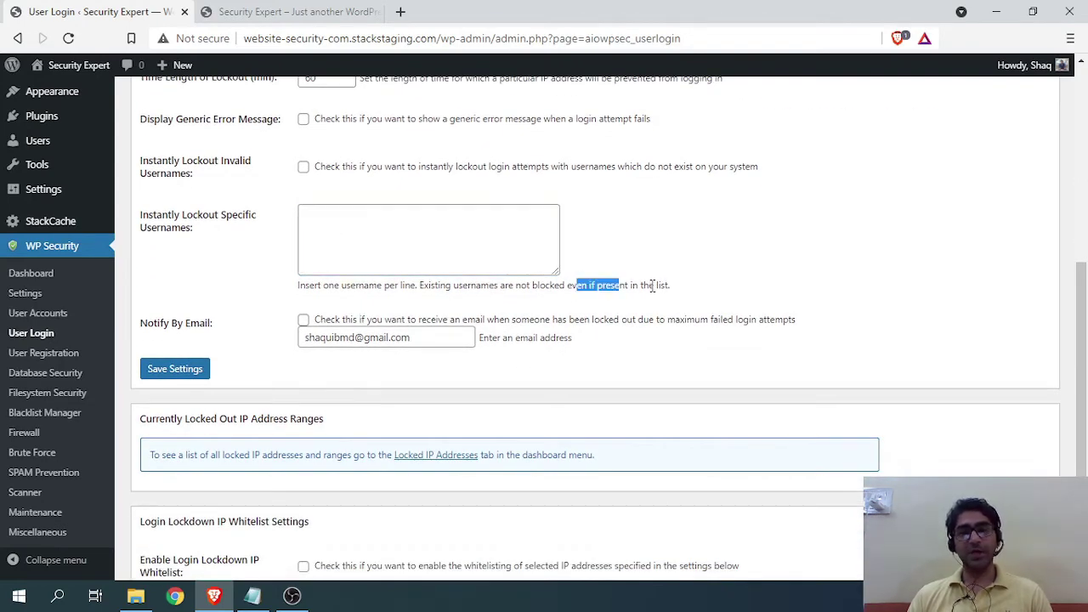
pyautogui.click(656, 286)
pyautogui.scroll(-2, 272, 279)
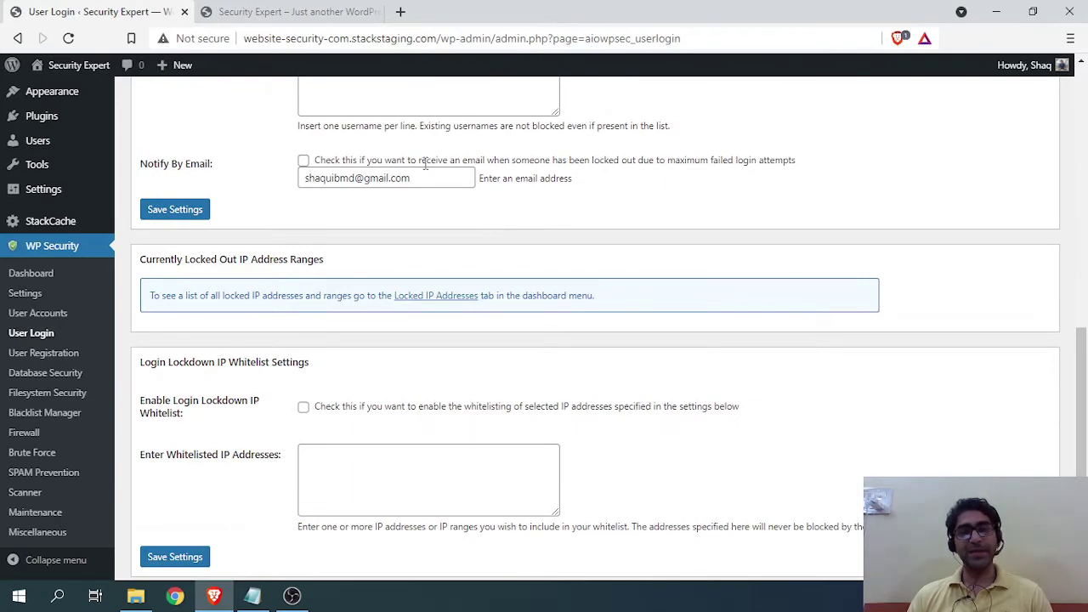
pyautogui.scroll(-1, 289, 306)
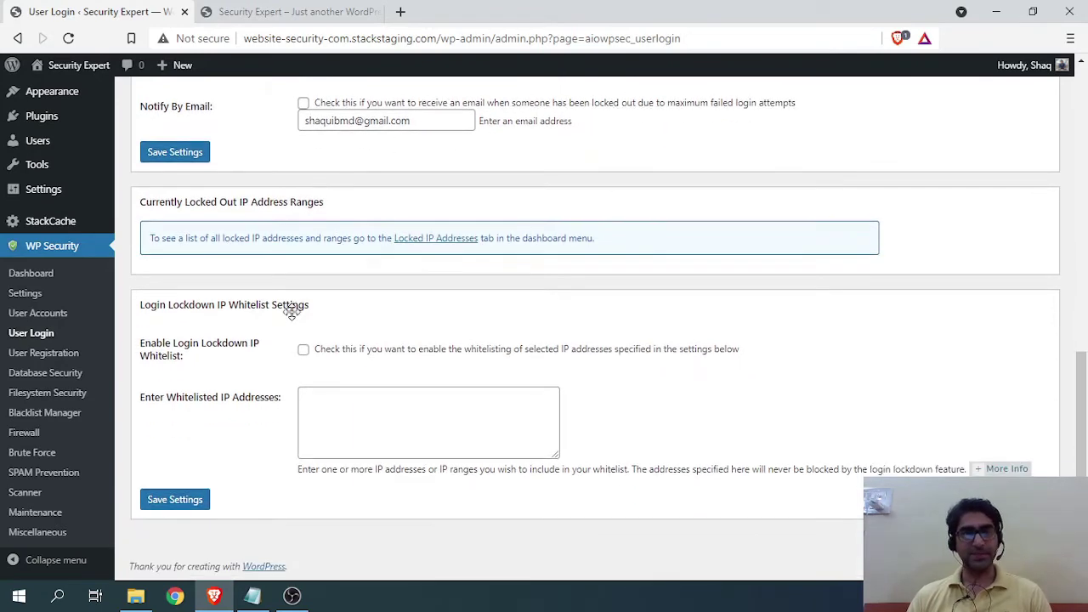
# Save the Login Lockdown settings and check the feature's security score.
pyautogui.scroll(4, 294, 303)
pyautogui.click(166, 471)
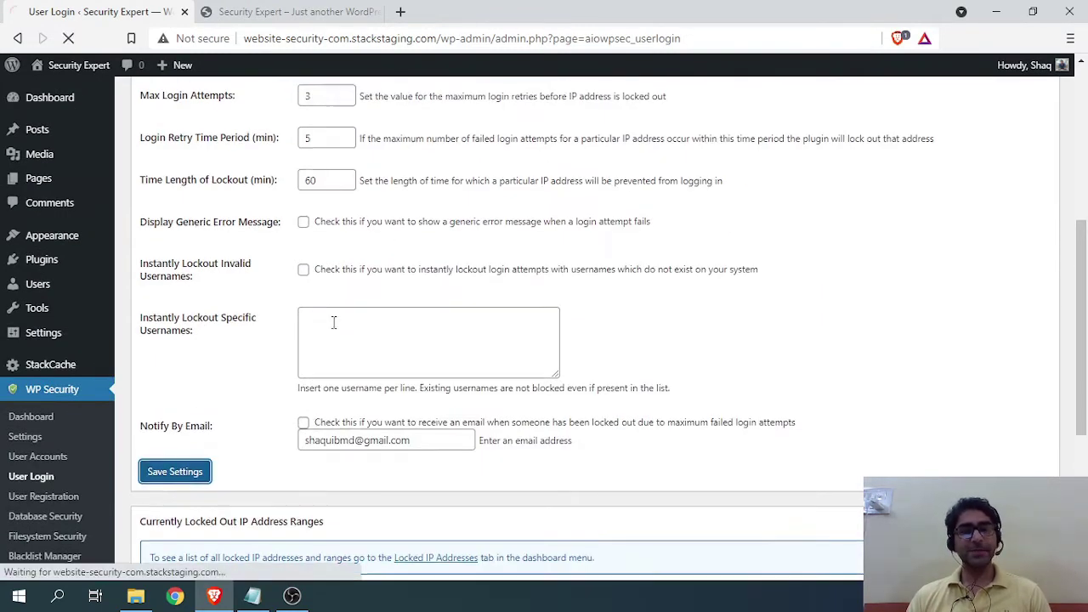
pyautogui.scroll(-3, 271, 198)
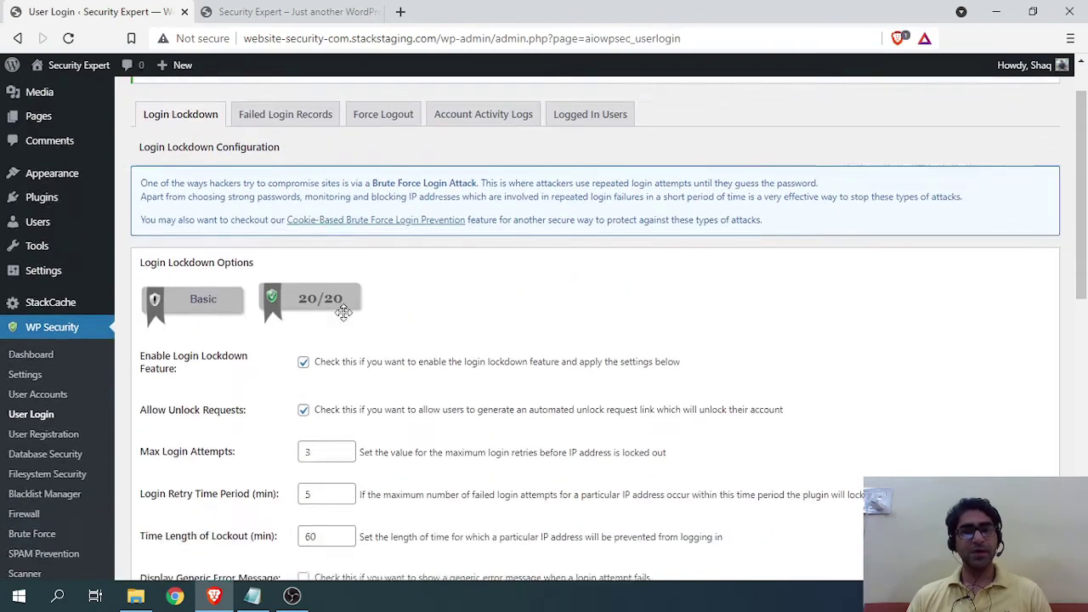
pyautogui.scroll(3, 348, 213)
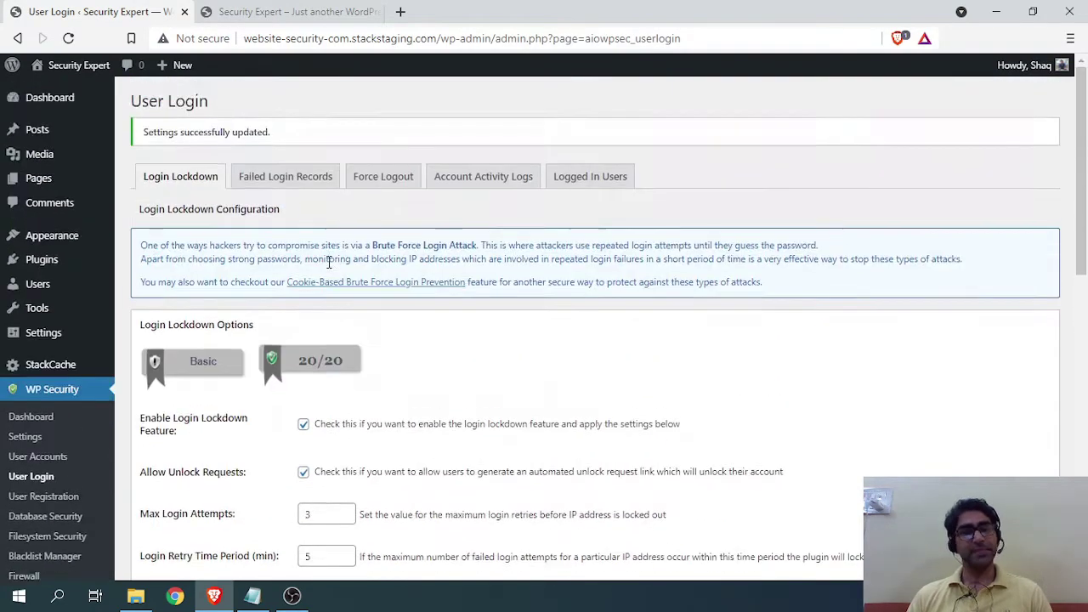
pyautogui.scroll(-11, 328, 279)
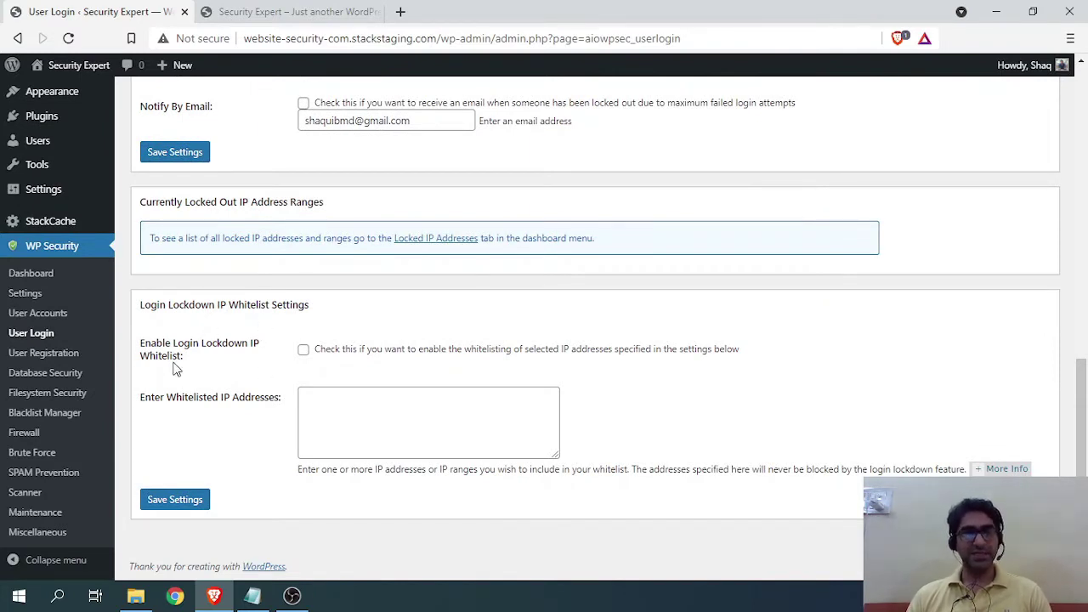
pyautogui.click(304, 349)
pyautogui.click(336, 407)
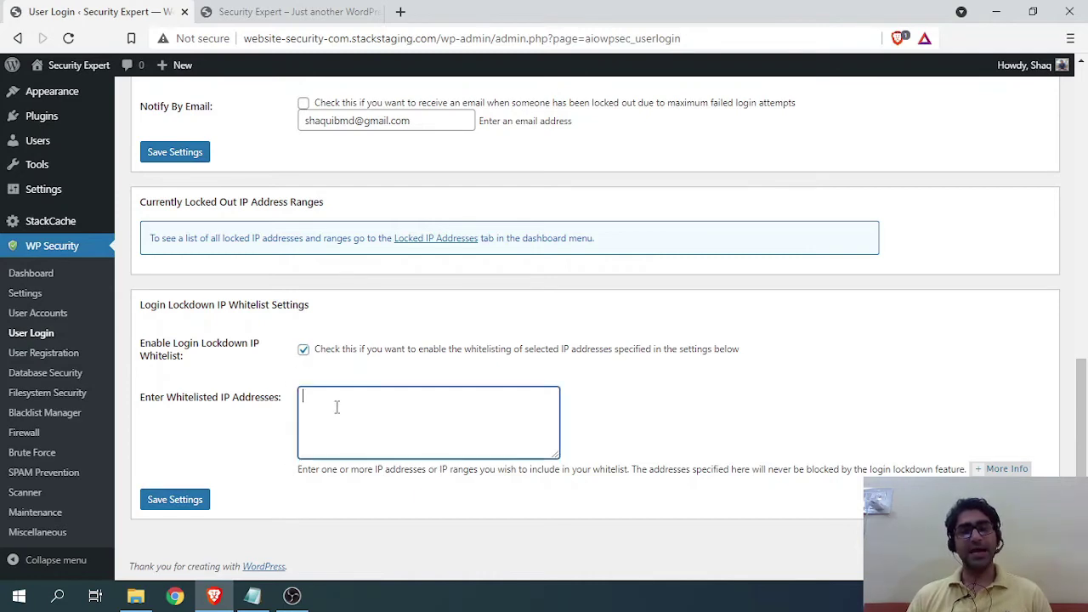
pyautogui.click(303, 349)
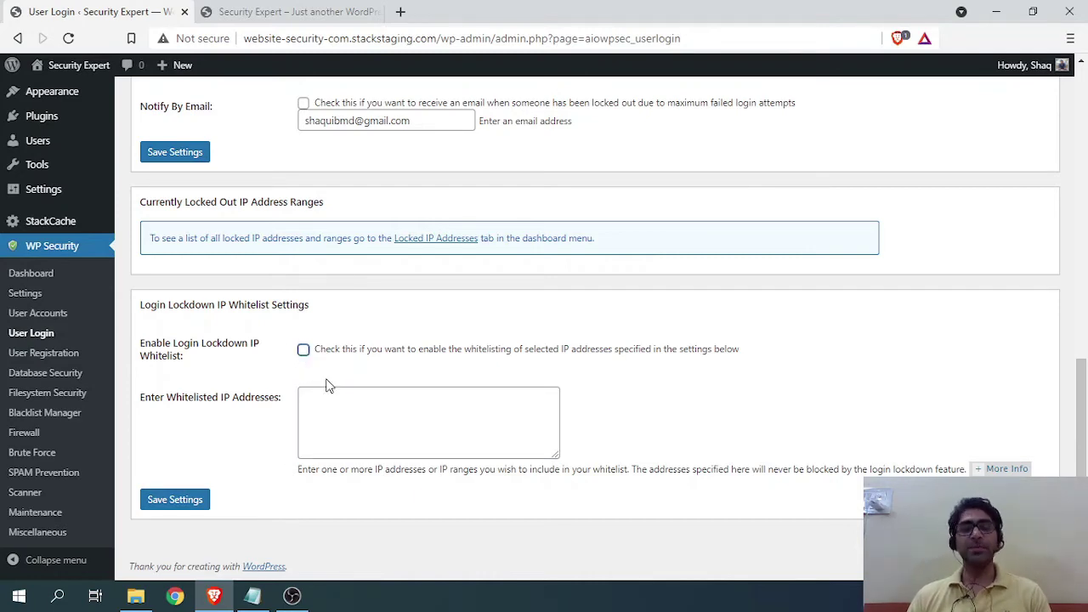
# Open the Failed Login Records and look over the log, its CSV export and its delete option.
pyautogui.scroll(4, 403, 367)
pyautogui.scroll(4, 403, 366)
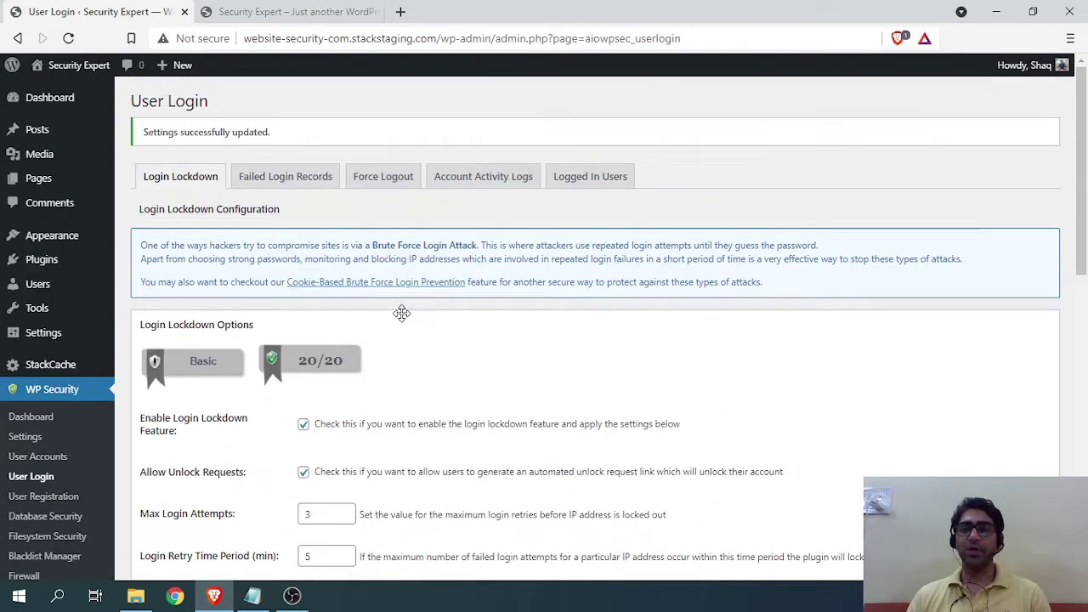
pyautogui.click(291, 186)
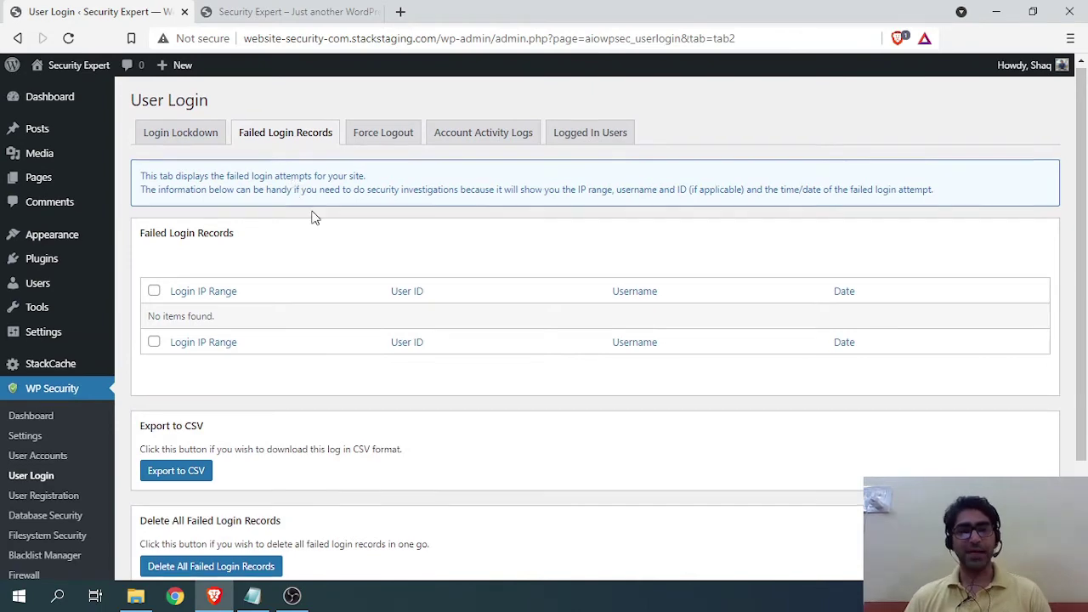
pyautogui.scroll(-3, 339, 230)
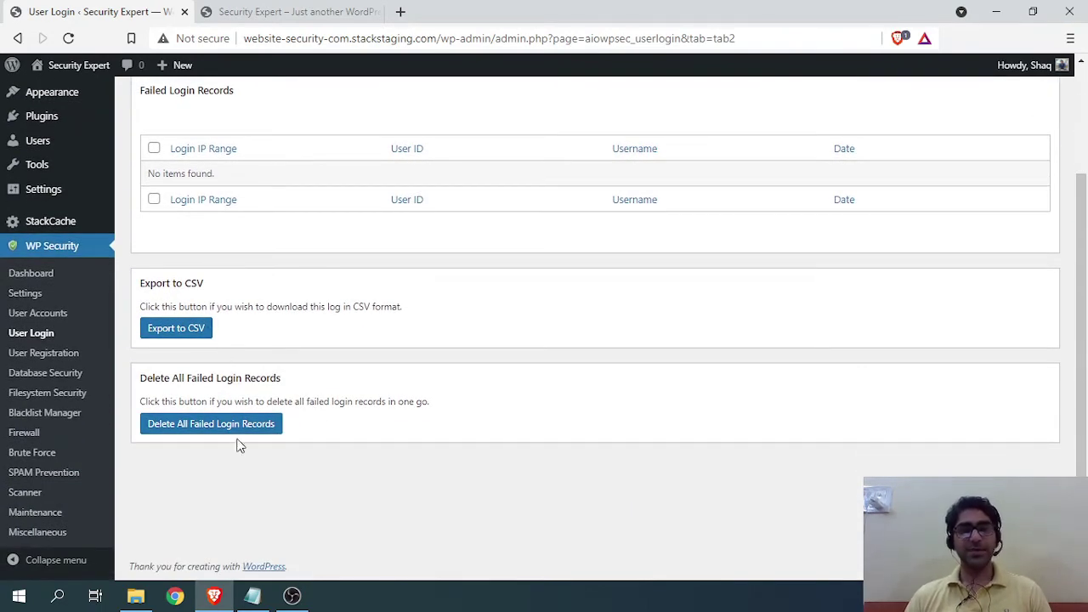
pyautogui.scroll(3, 242, 192)
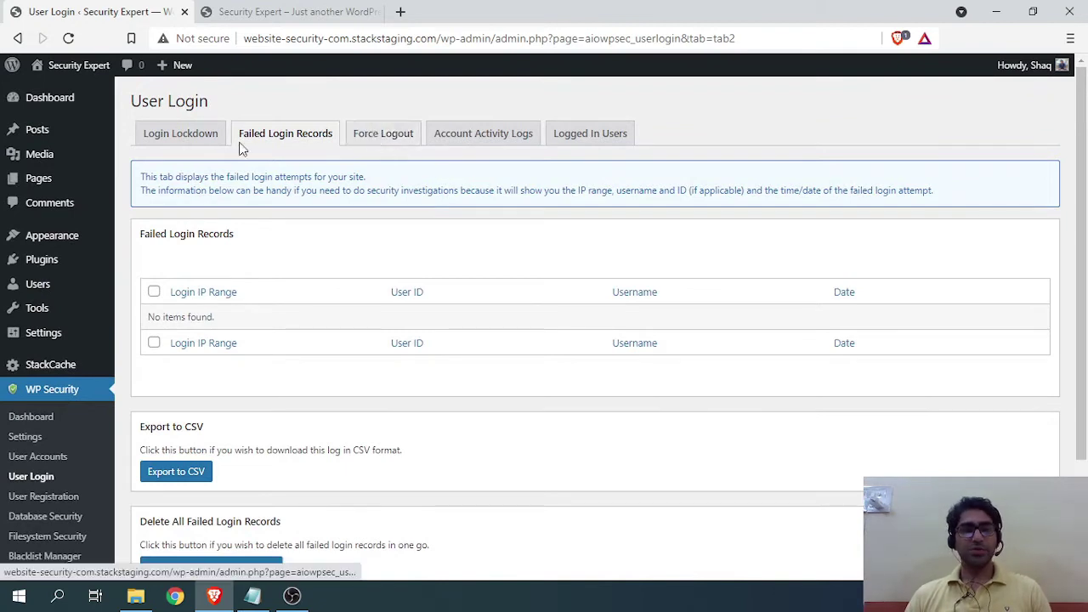
# Enable Force WP User Logout with a logout period of 120 minutes and save the settings.
pyautogui.click(368, 145)
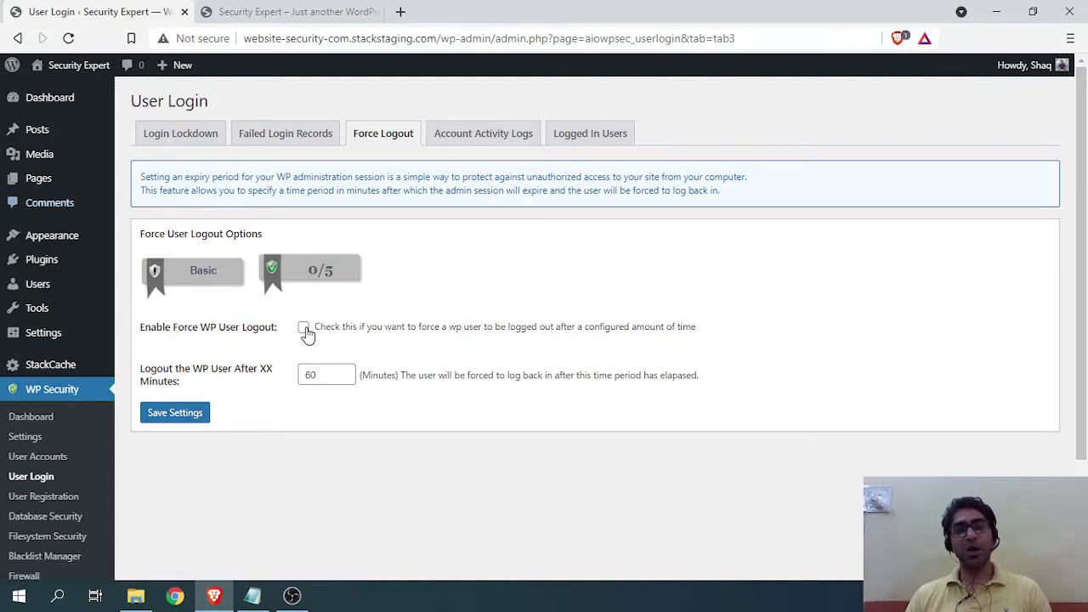
pyautogui.doubleClick(323, 377)
pyautogui.write('12')
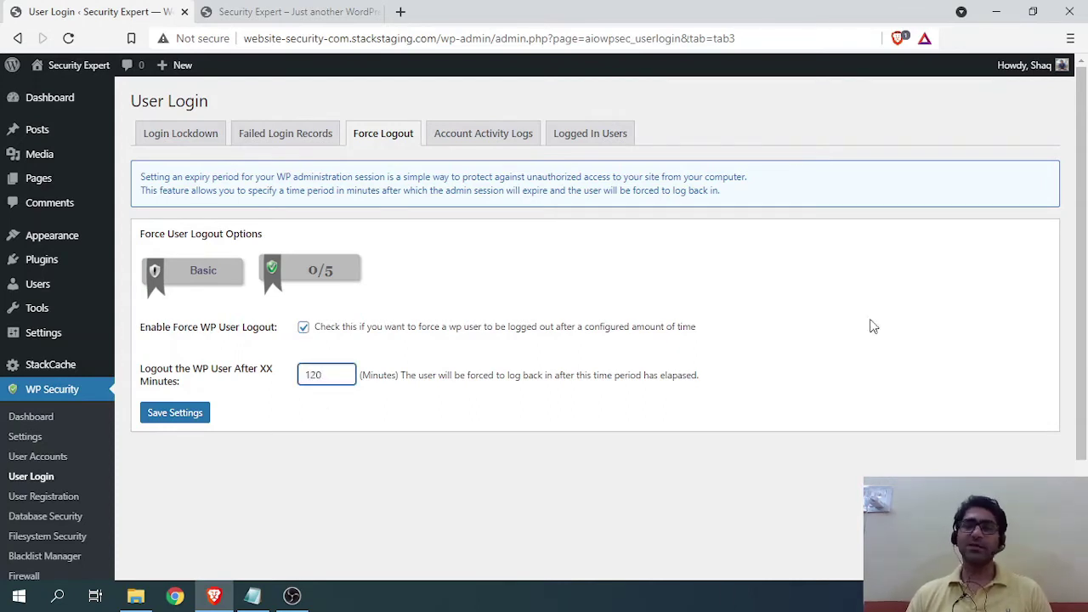
pyautogui.click(203, 420)
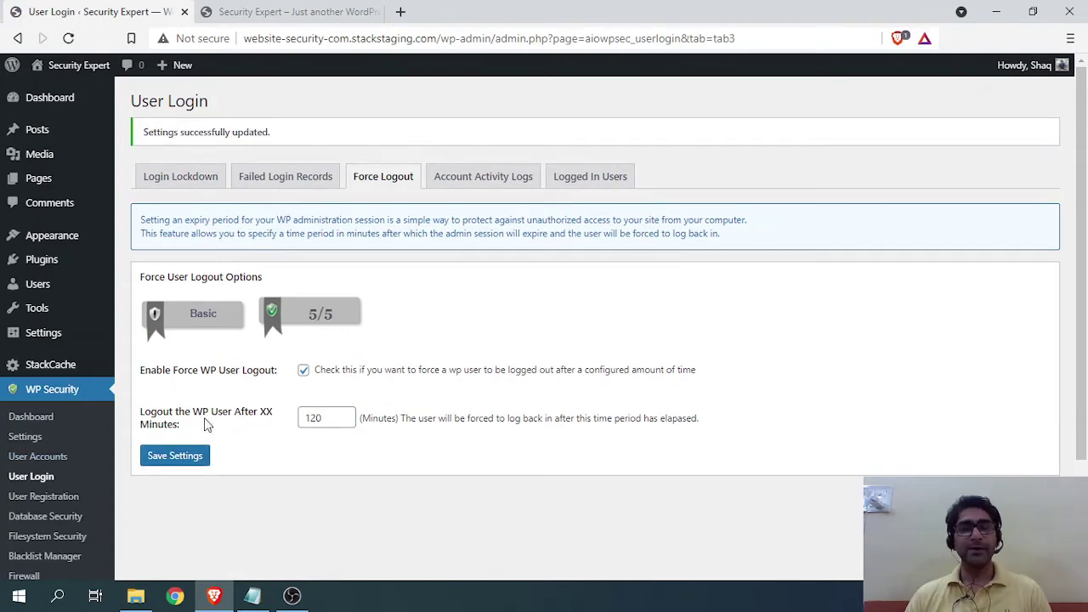
# Review the Account Activity Logs and the list of currently logged in users.
pyautogui.click(476, 182)
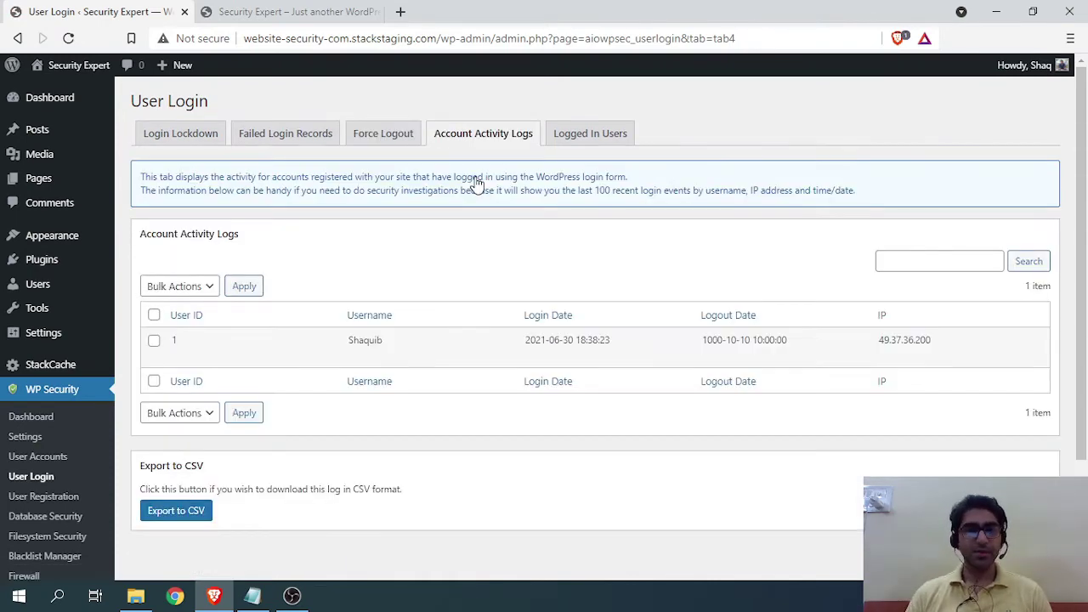
pyautogui.scroll(-3, 264, 381)
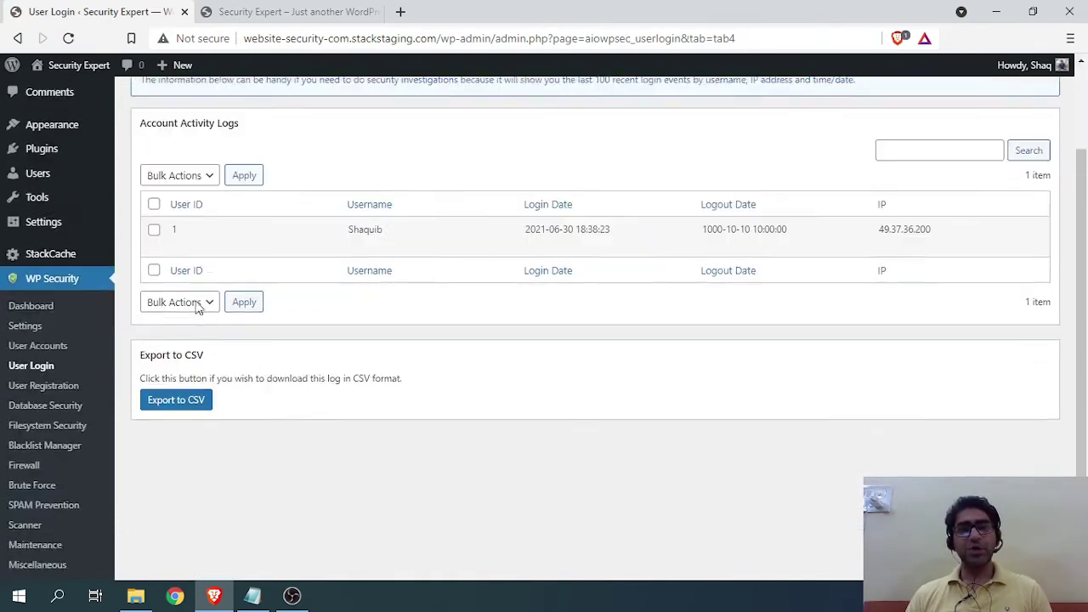
pyautogui.scroll(3, 466, 304)
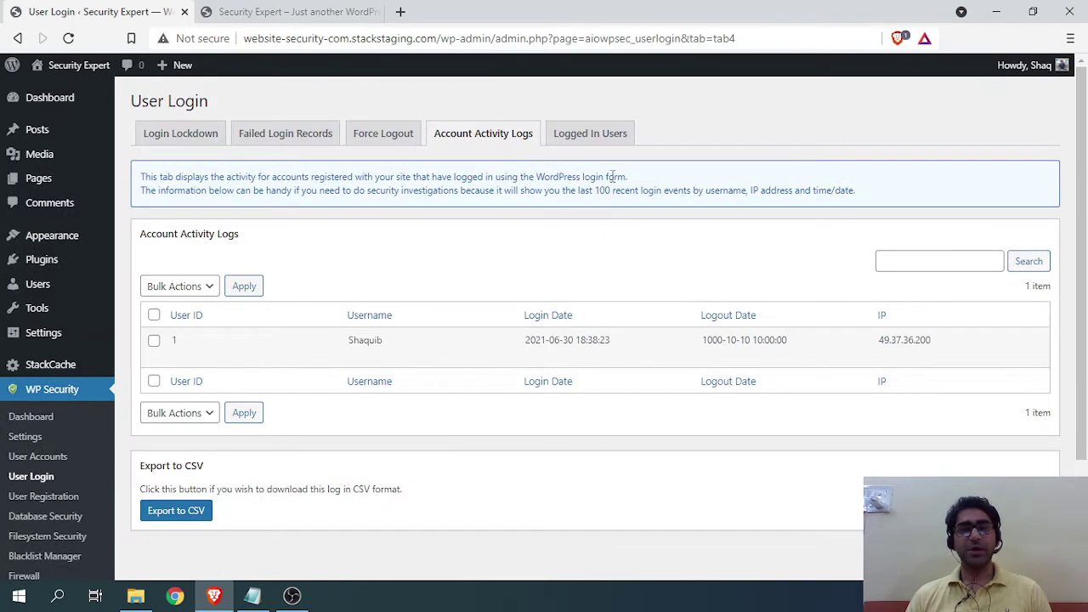
pyautogui.click(600, 136)
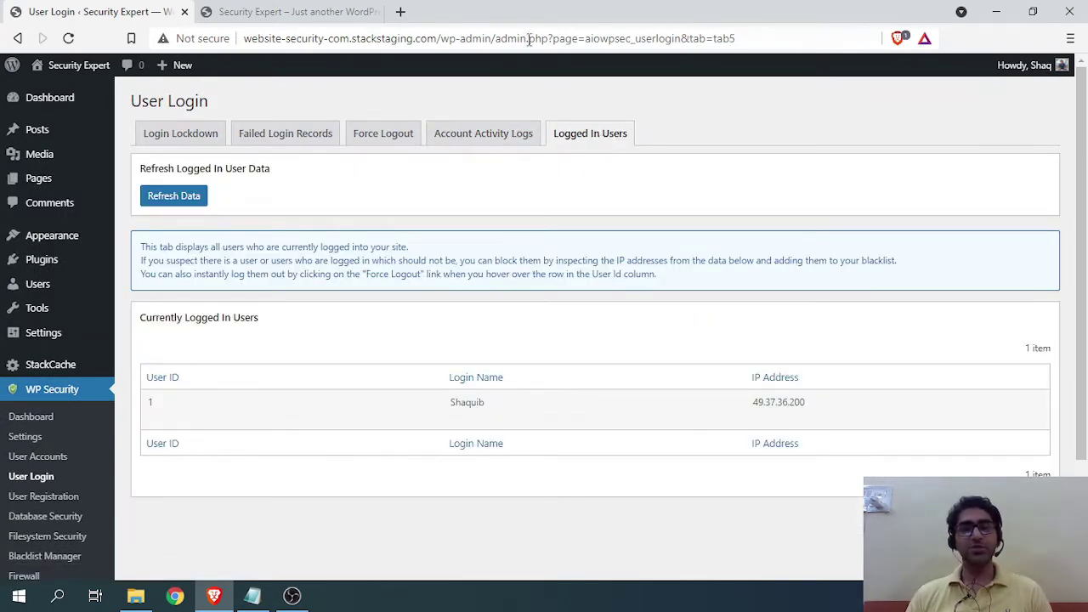
pyautogui.scroll(-2, 238, 260)
pyautogui.scroll(2, 209, 177)
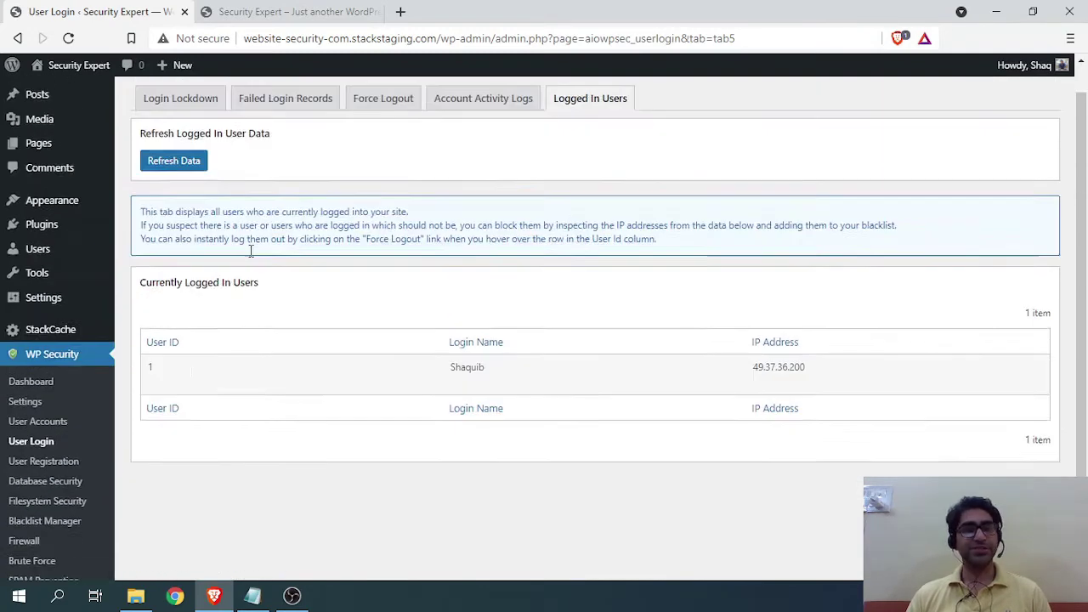
# Enable manual approval of new registrations in the WP Security User Registration settings and save.
pyautogui.scroll(-2, 250, 246)
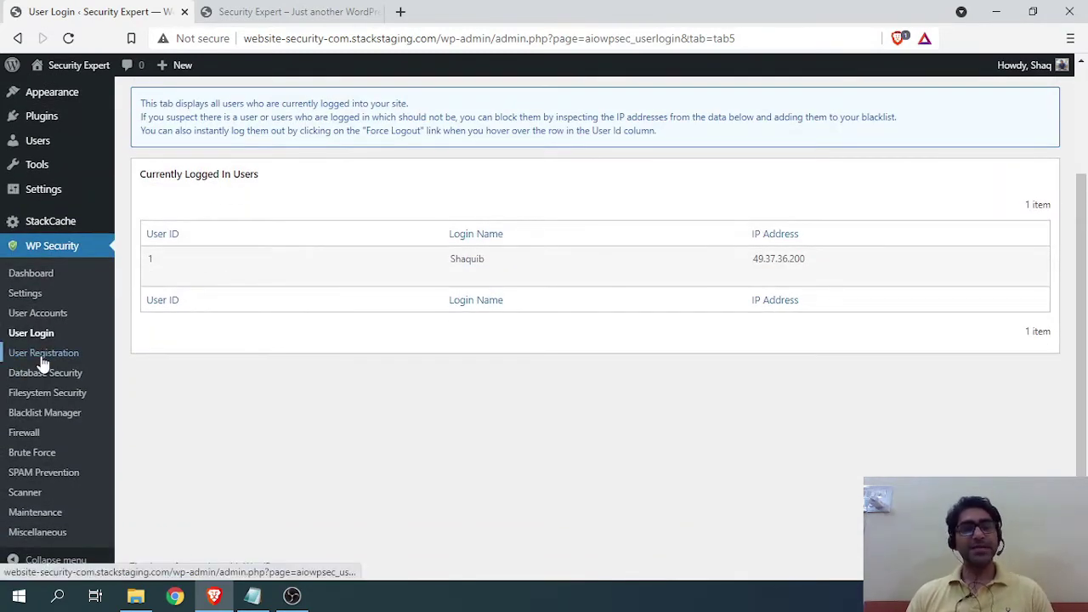
pyautogui.click(41, 355)
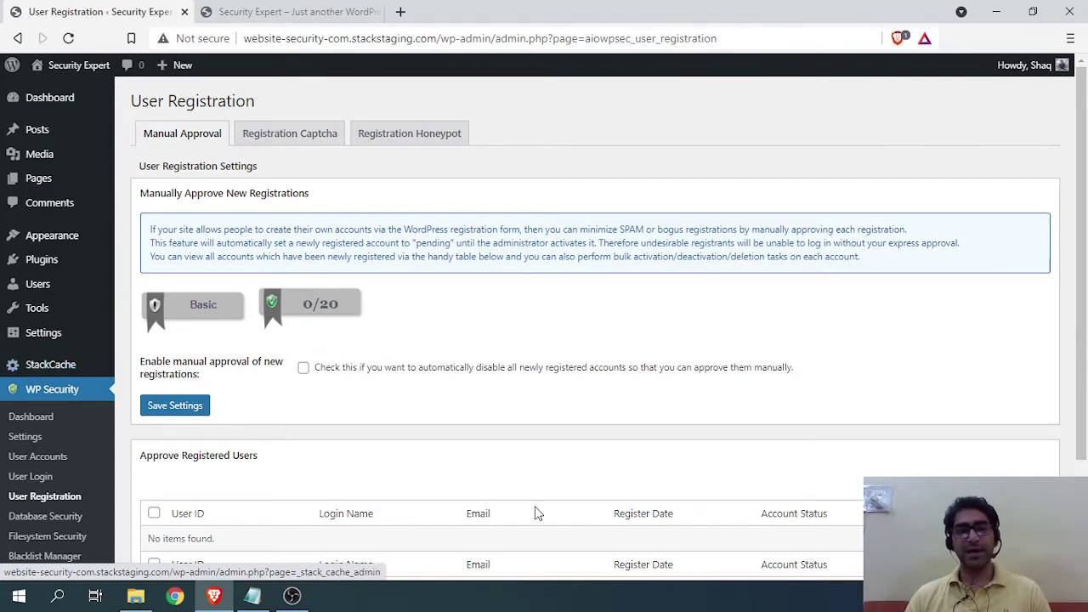
pyautogui.scroll(-2, 323, 287)
pyautogui.scroll(2, 324, 296)
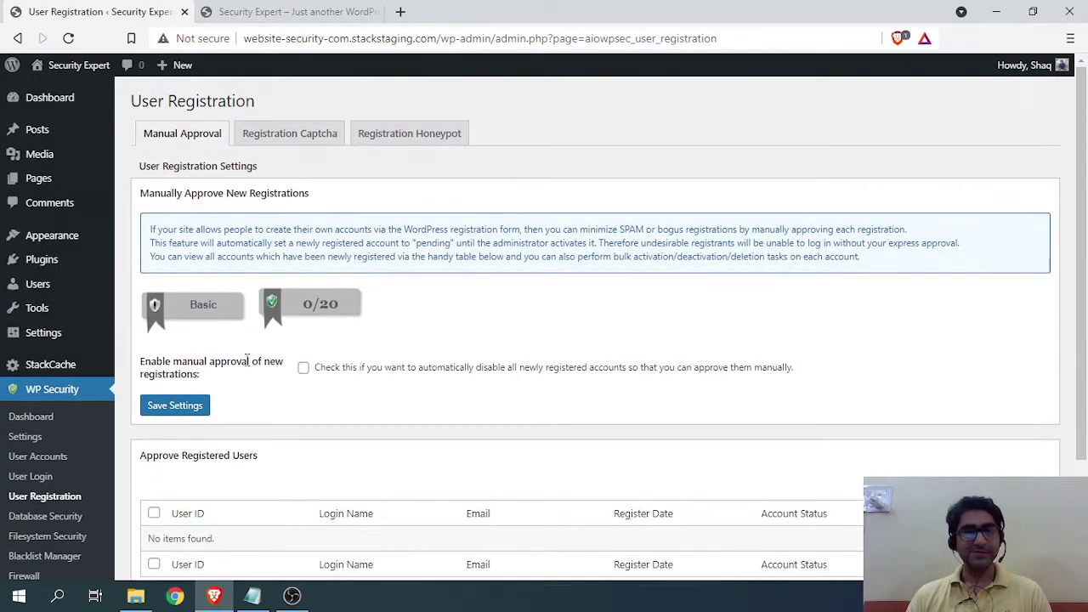
pyautogui.moveTo(202, 355); pyautogui.dragTo(251, 362)
pyautogui.click(250, 362)
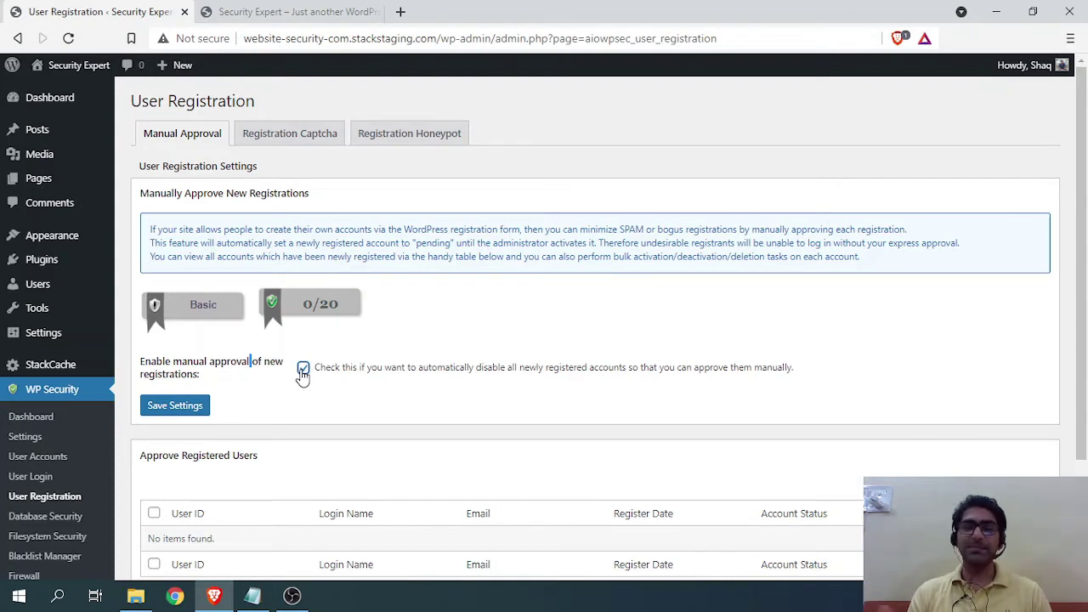
pyautogui.click(187, 408)
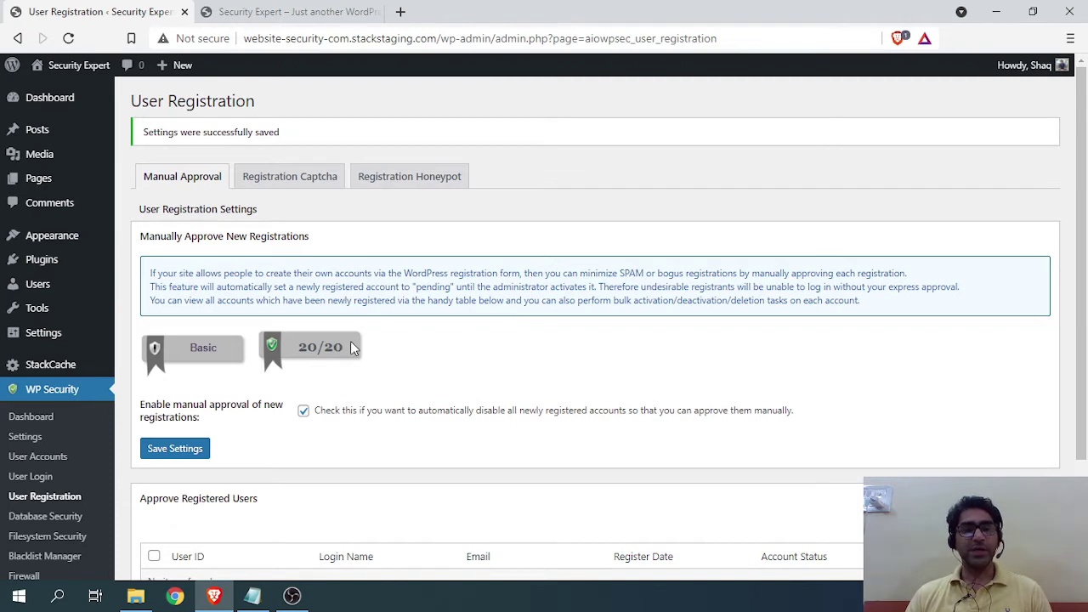
# Enable the captcha on the WordPress registration page and save the Registration Captcha settings.
pyautogui.click(299, 180)
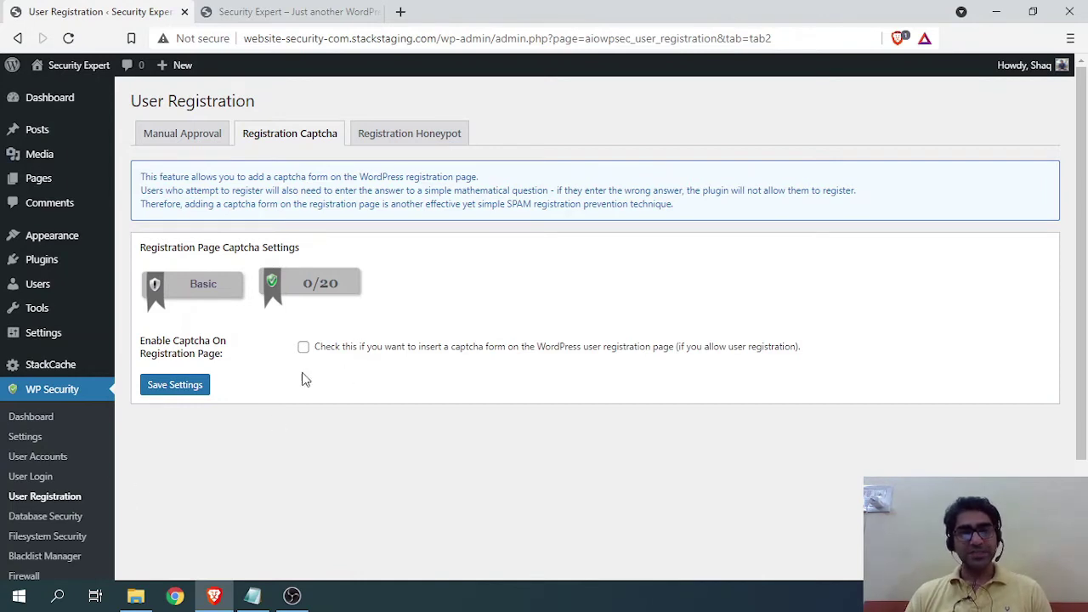
pyautogui.moveTo(565, 346); pyautogui.dragTo(626, 346)
pyautogui.doubleClick(714, 346)
pyautogui.click(519, 347)
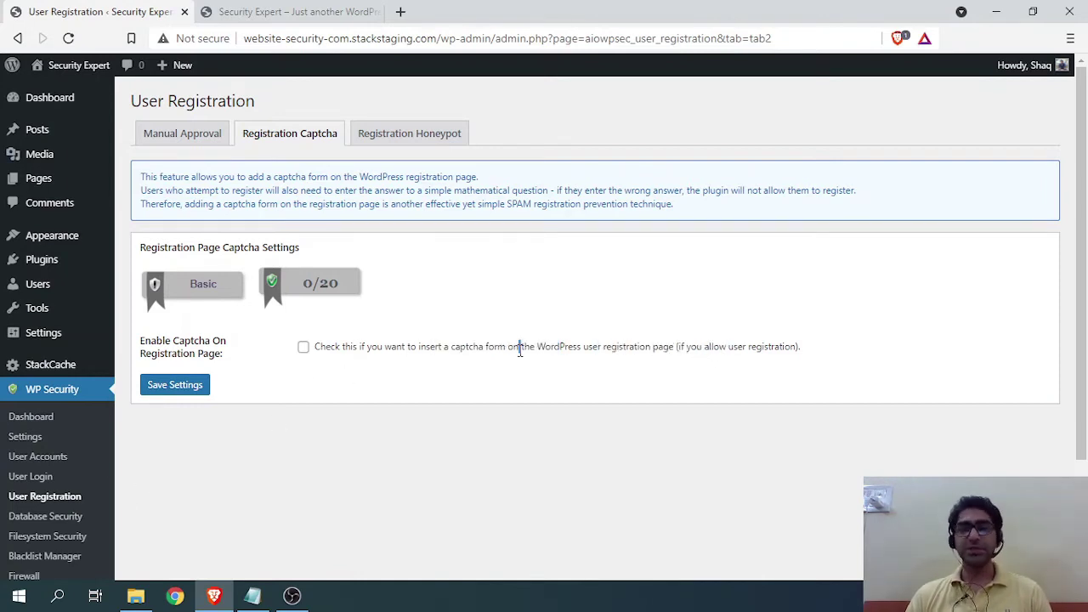
pyautogui.click(304, 347)
pyautogui.scroll(-2, 65, 235)
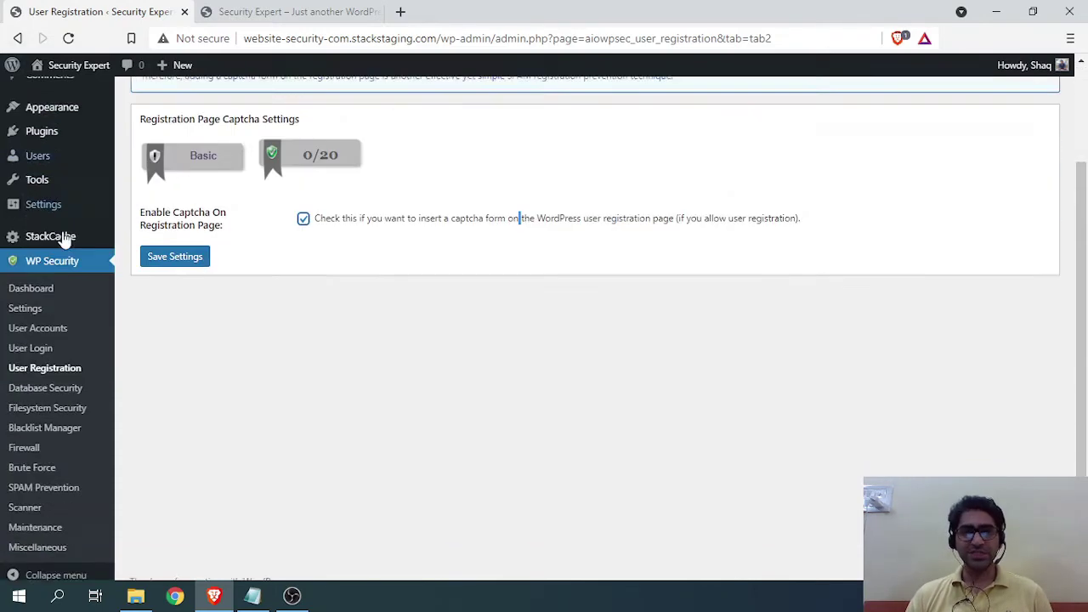
pyautogui.scroll(2, 175, 357)
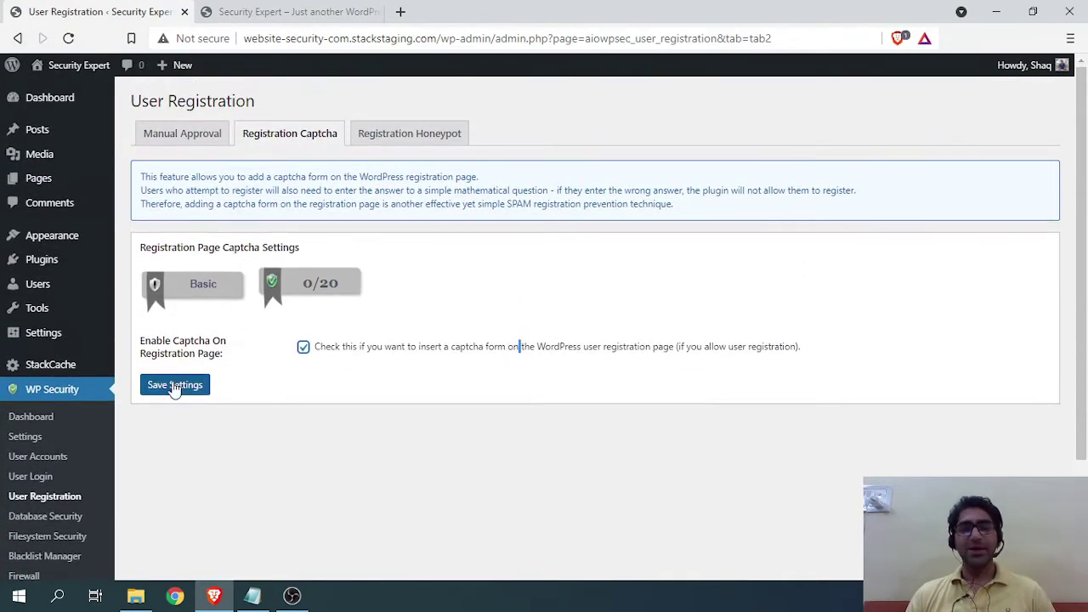
pyautogui.click(175, 385)
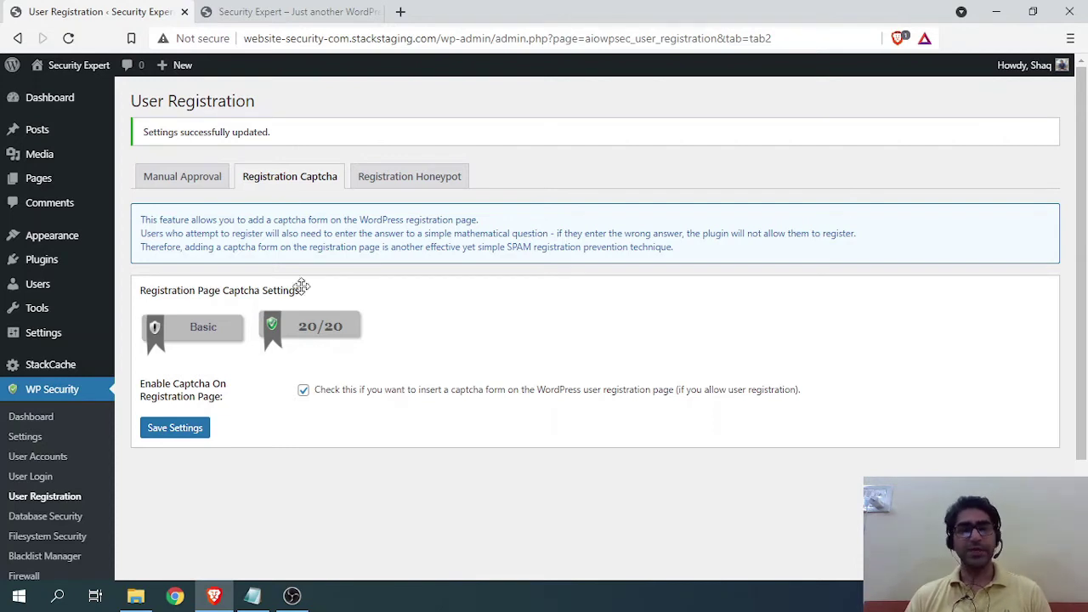
# Read the Registration Honeypot description, enable the honeypot on the registration page and save the settings.
pyautogui.click(421, 179)
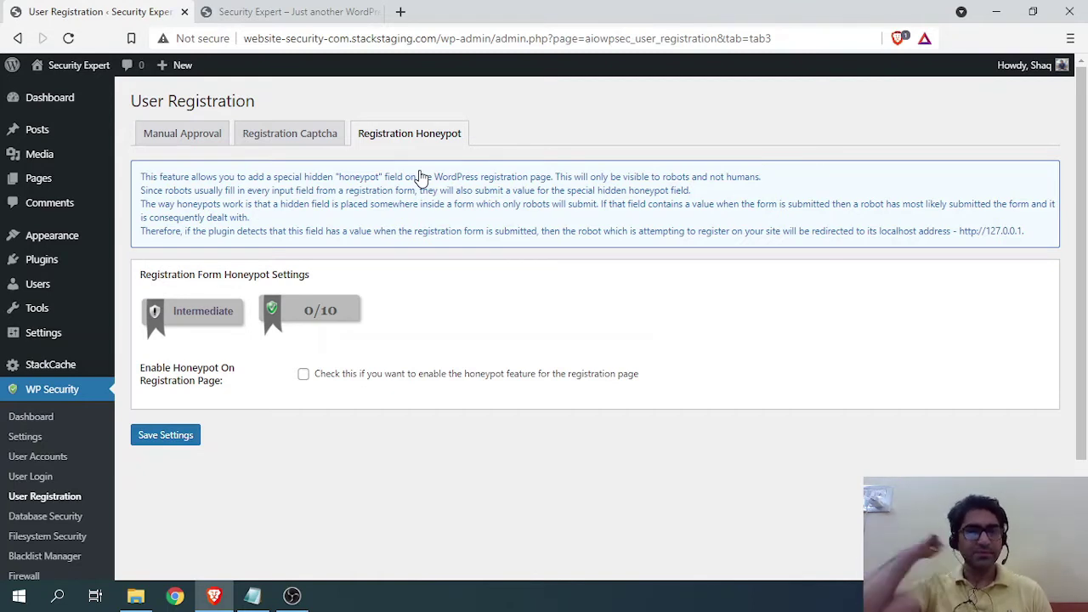
pyautogui.moveTo(329, 179); pyautogui.dragTo(434, 181)
pyautogui.moveTo(448, 180); pyautogui.dragTo(452, 182)
pyautogui.moveTo(736, 176); pyautogui.dragTo(570, 165)
pyautogui.click(530, 204)
pyautogui.moveTo(160, 189); pyautogui.dragTo(260, 195)
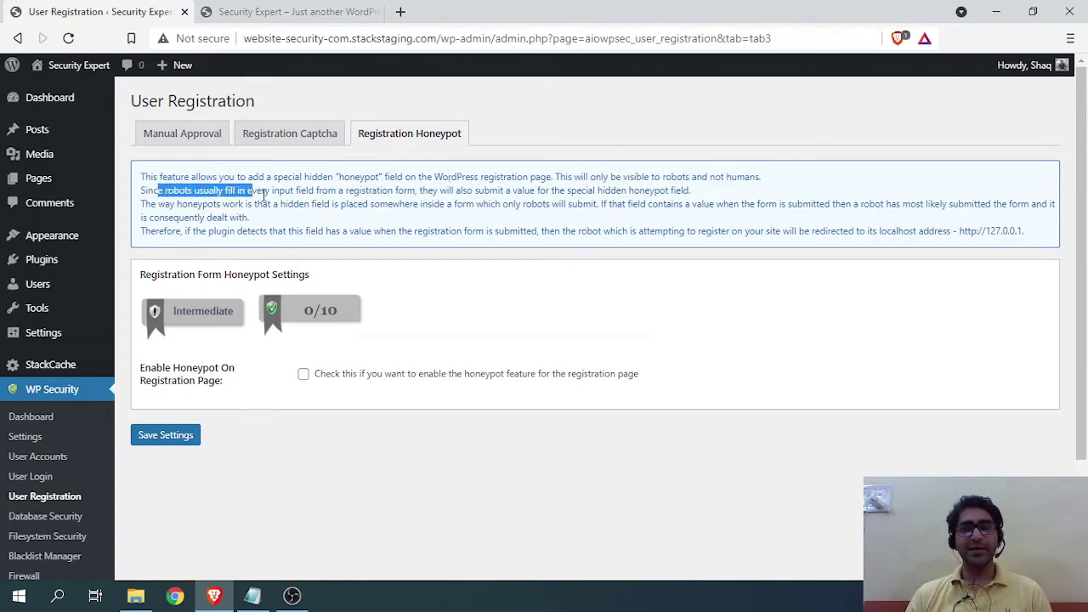
pyautogui.click(491, 219)
pyautogui.scroll(-1, 646, 213)
pyautogui.scroll(1, 369, 219)
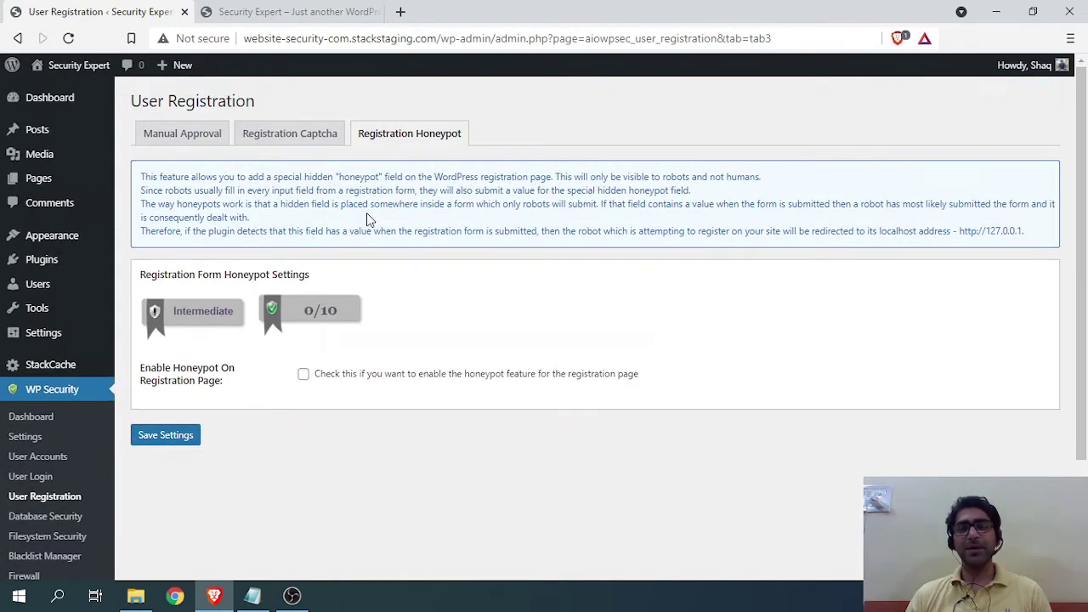
pyautogui.click(300, 379)
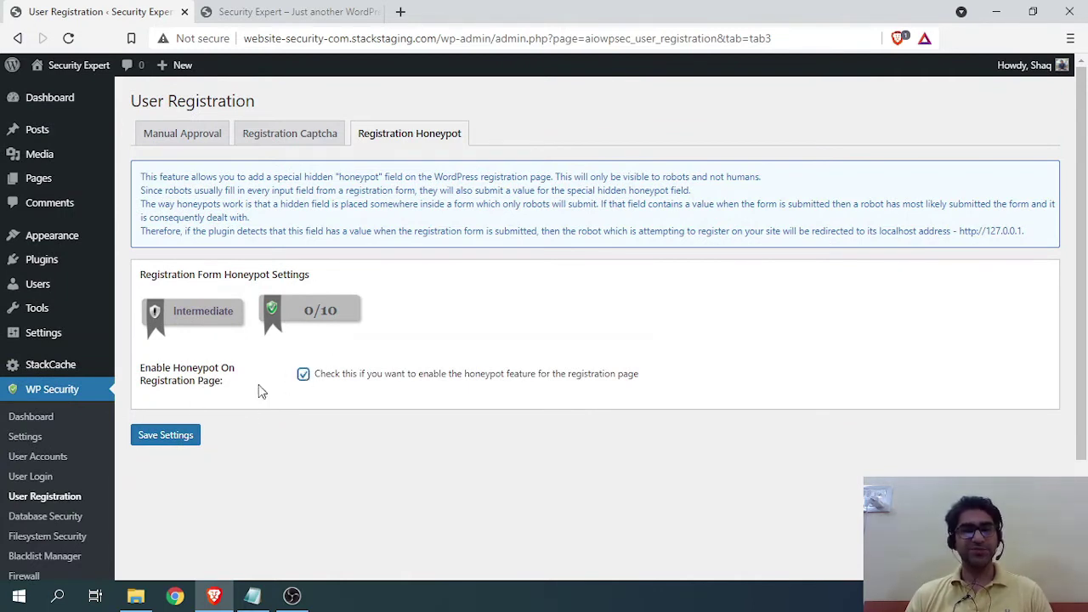
pyautogui.click(184, 435)
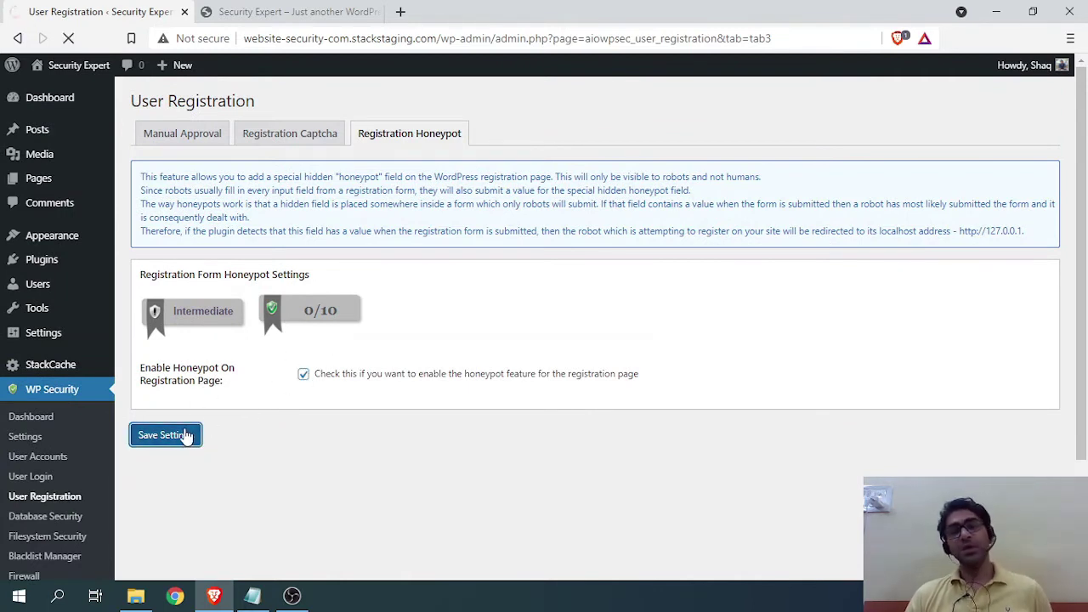
# Open the Database Security page and read the backup recommendation in the DB Prefix options.
pyautogui.scroll(-2, 311, 401)
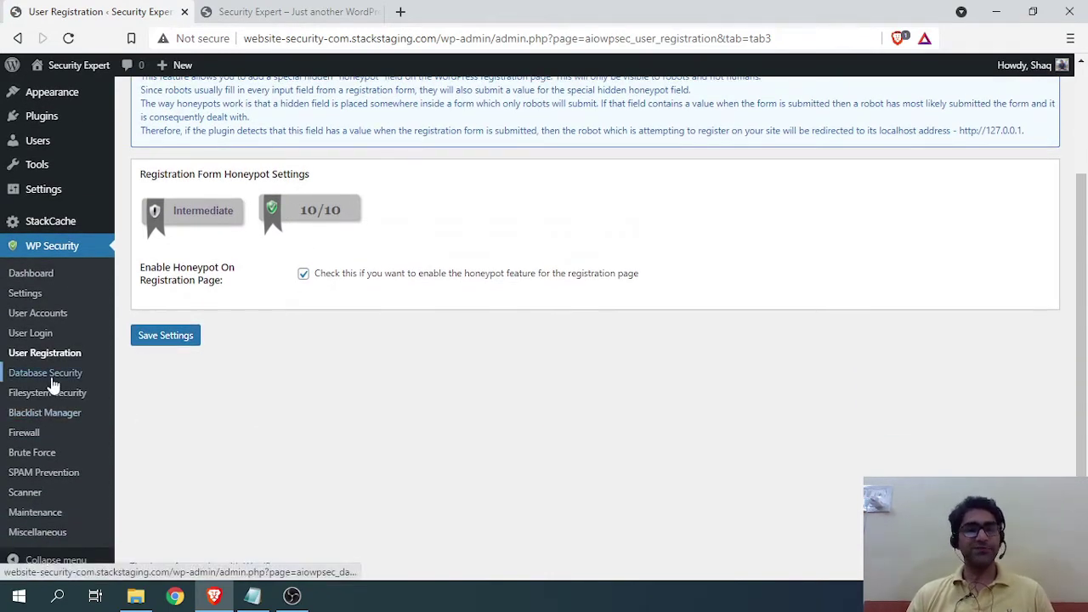
pyautogui.scroll(1, 344, 360)
pyautogui.scroll(-1, 272, 321)
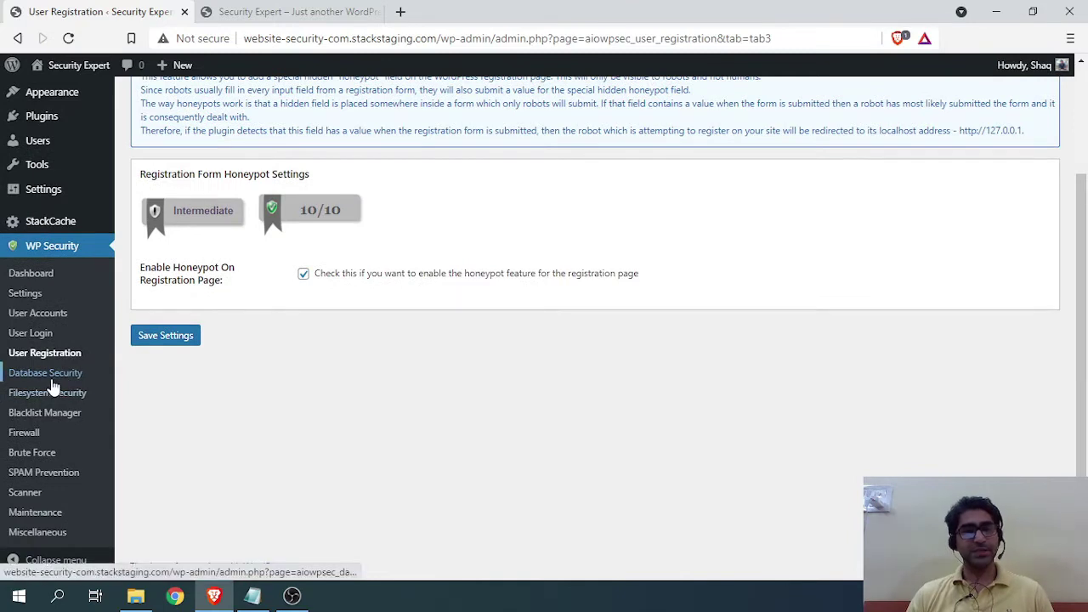
pyautogui.click(53, 384)
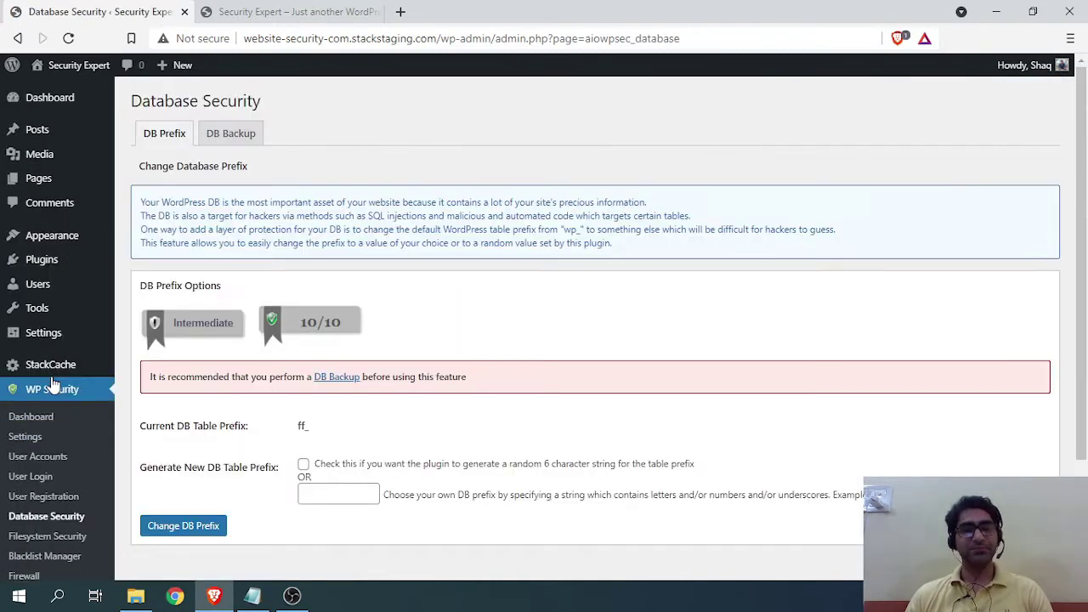
pyautogui.moveTo(195, 377); pyautogui.dragTo(283, 377)
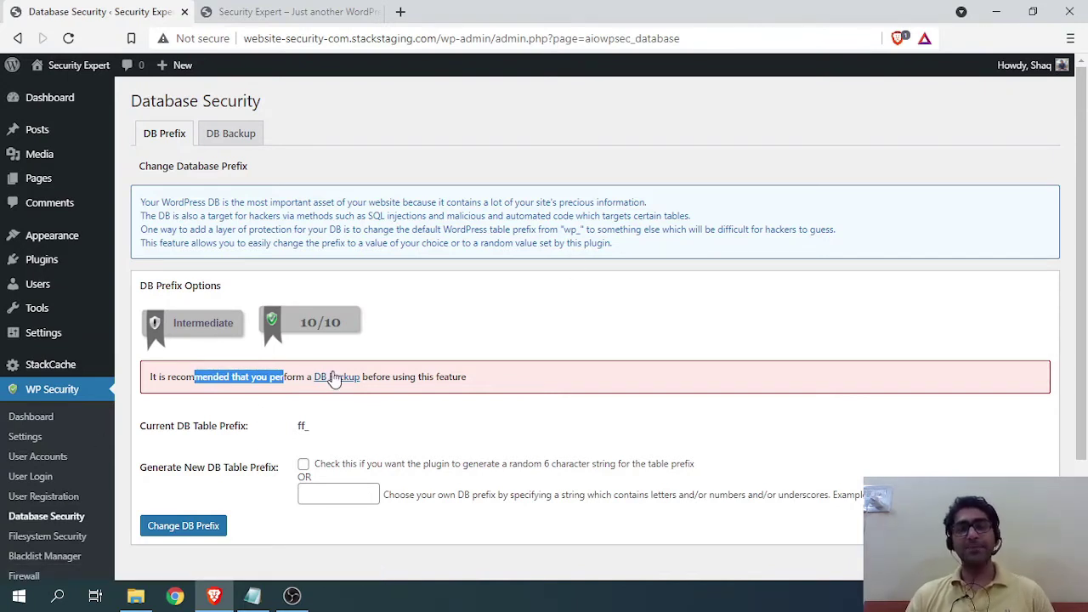
# Create a manual database backup from the Database Security settings.
pyautogui.click(229, 139)
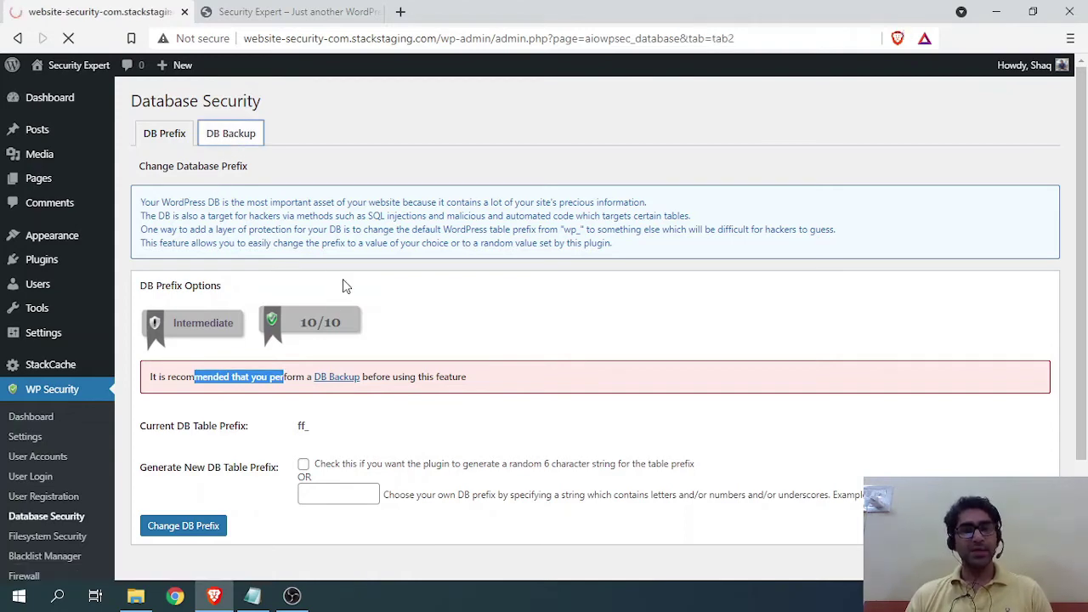
pyautogui.scroll(-1, 236, 272)
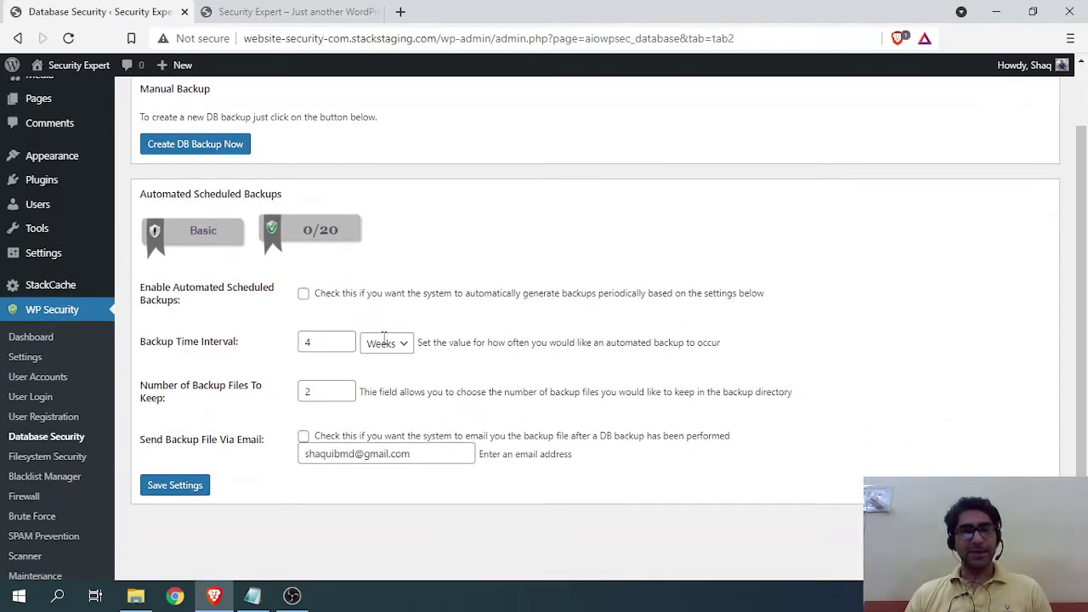
pyautogui.scroll(1, 274, 301)
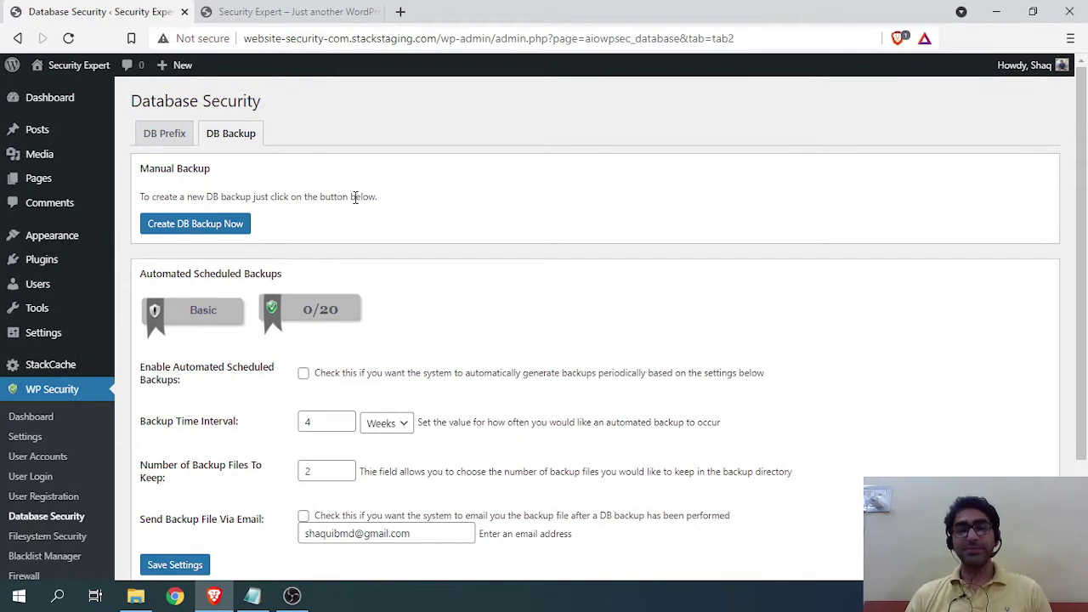
pyautogui.click(199, 228)
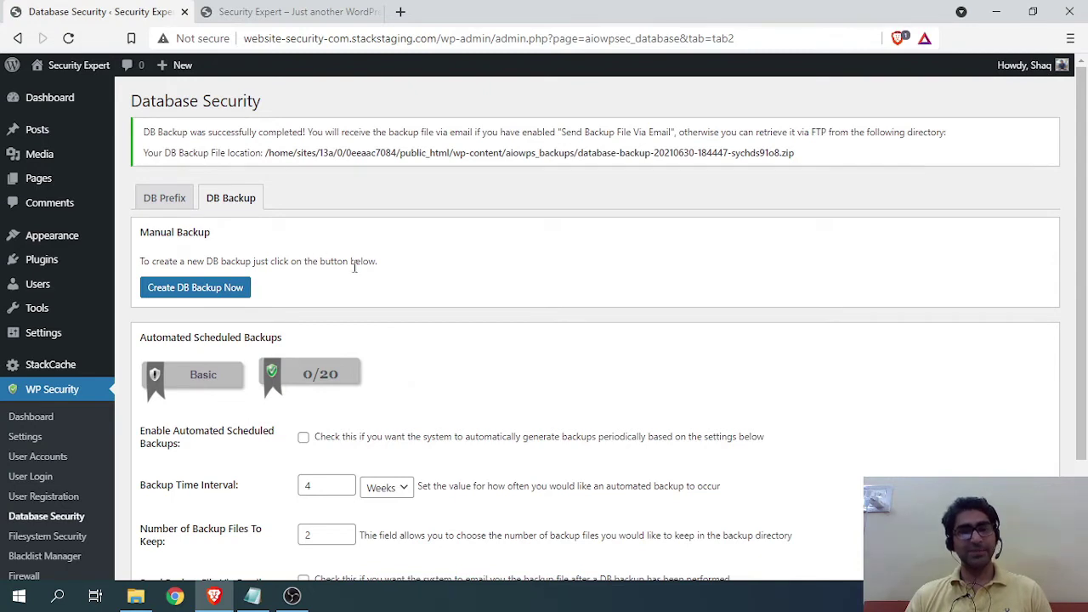
pyautogui.moveTo(350, 153); pyautogui.dragTo(298, 153)
pyautogui.click(809, 159)
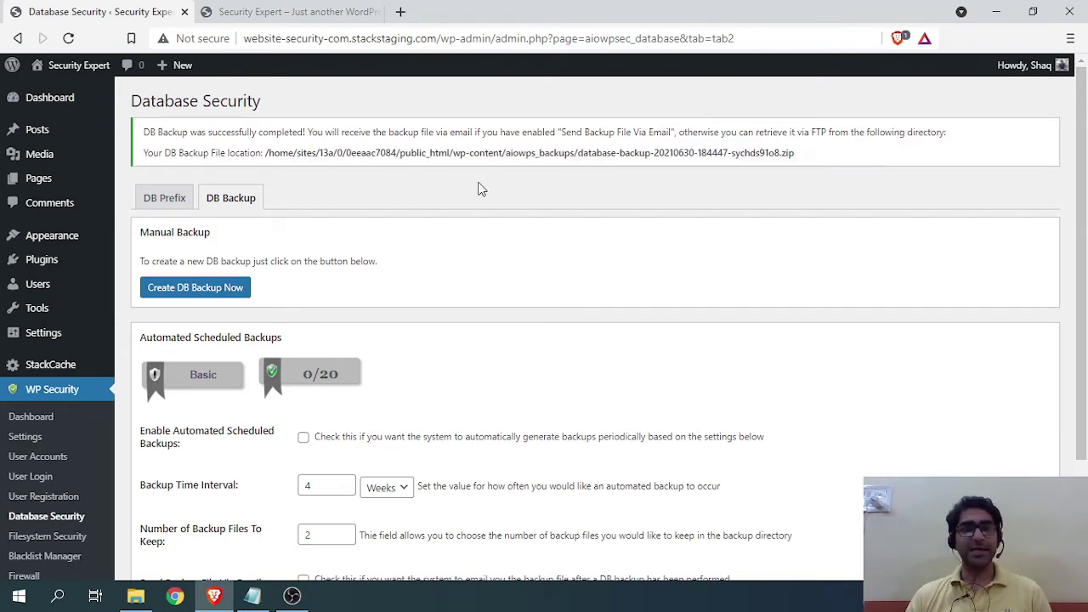
# Enable automated scheduled database backups and save the backup settings.
pyautogui.scroll(-2, 479, 187)
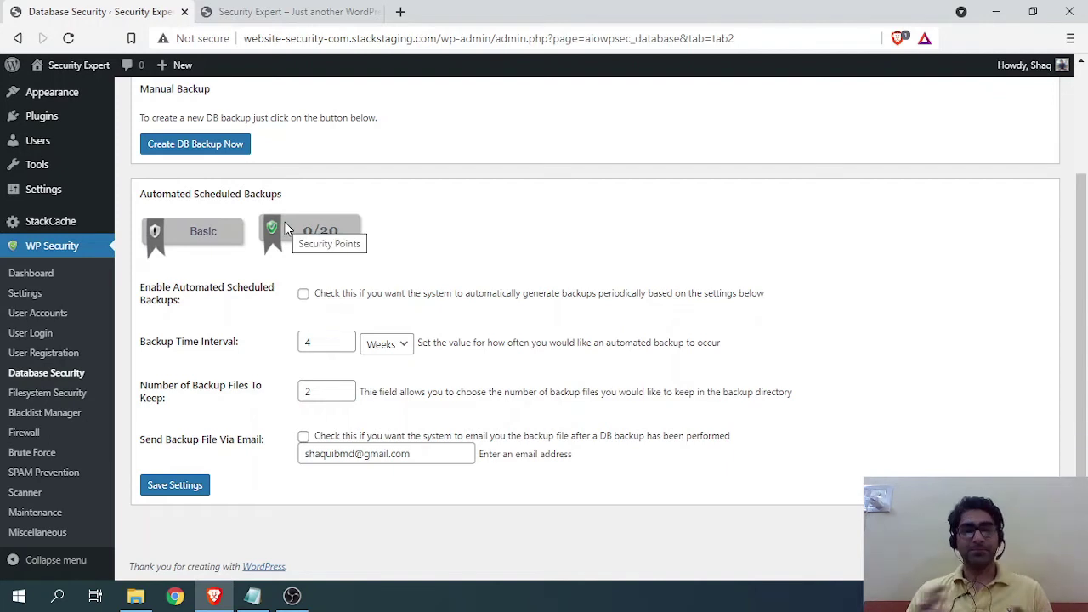
pyautogui.click(305, 295)
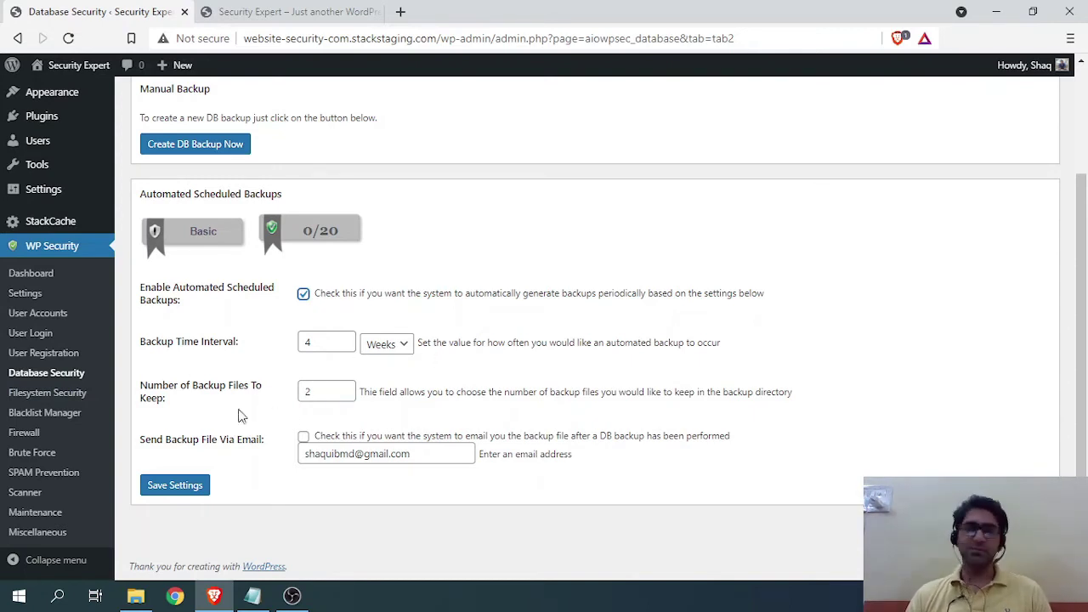
pyautogui.click(176, 484)
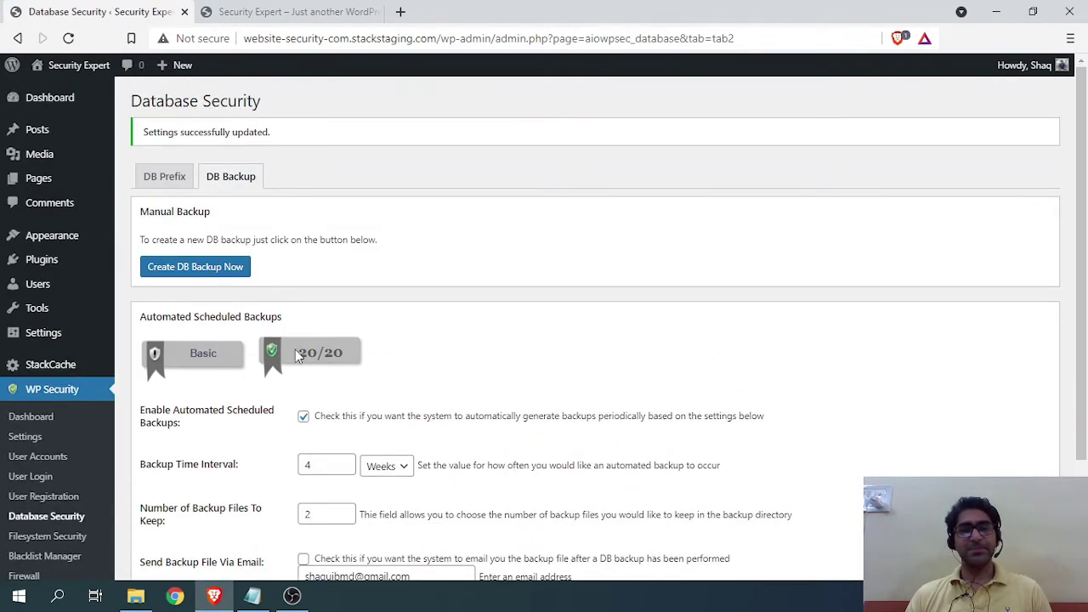
# Review the database prefix options, checking the current table prefix, the security points and the choices for generating a new prefix.
pyautogui.click(180, 182)
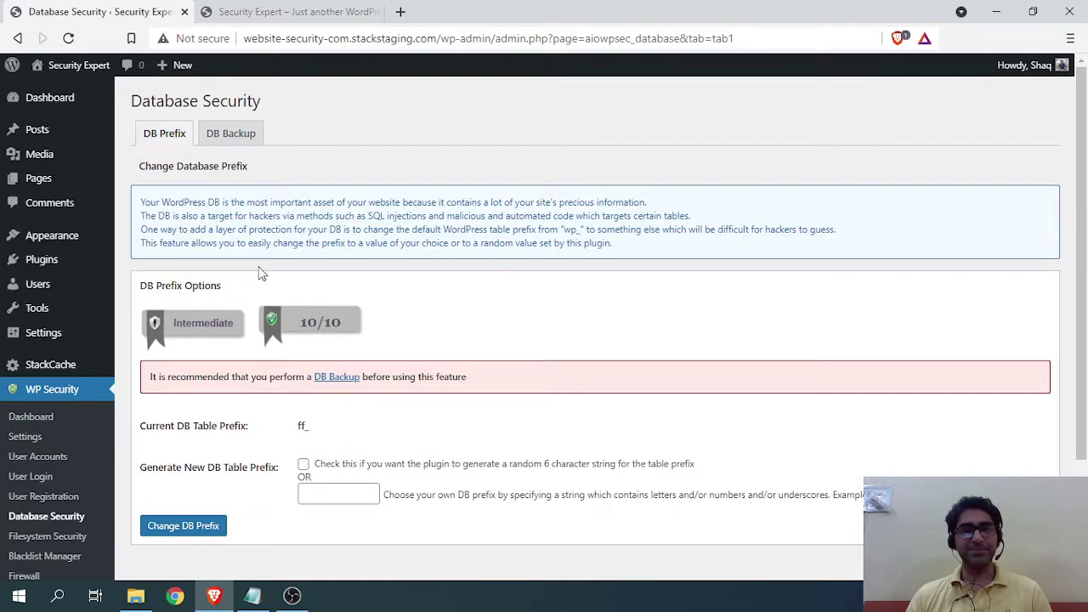
pyautogui.scroll(-3, 281, 299)
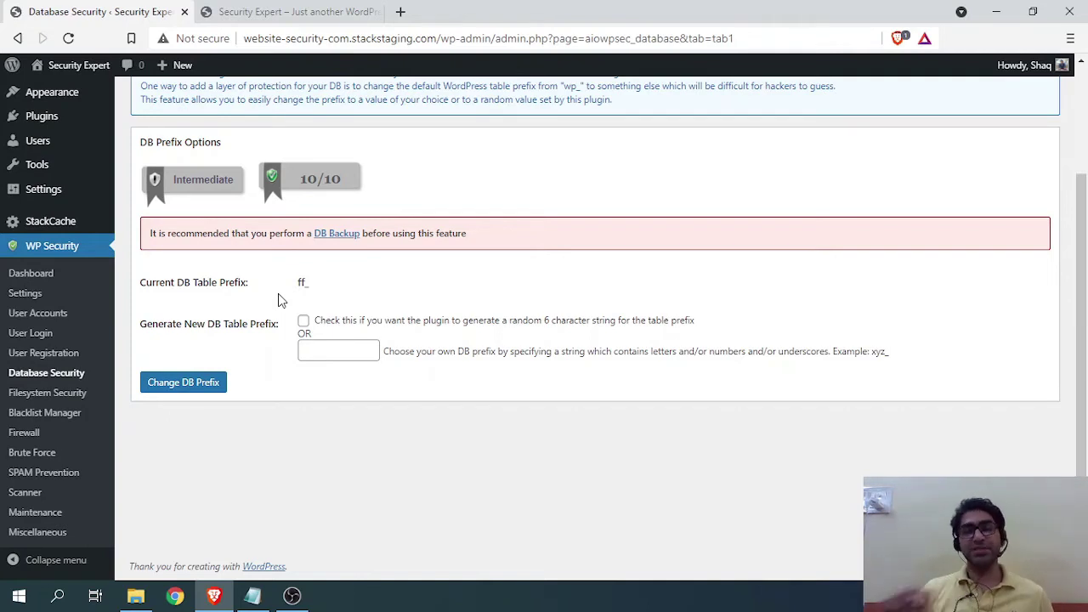
pyautogui.scroll(1, 323, 374)
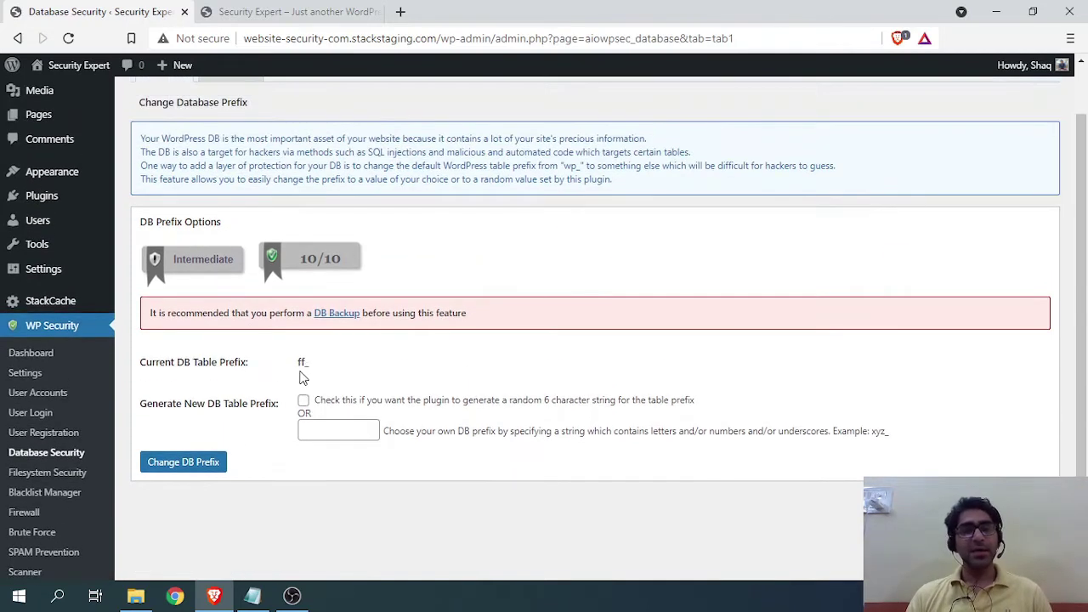
pyautogui.moveTo(319, 359); pyautogui.dragTo(283, 359)
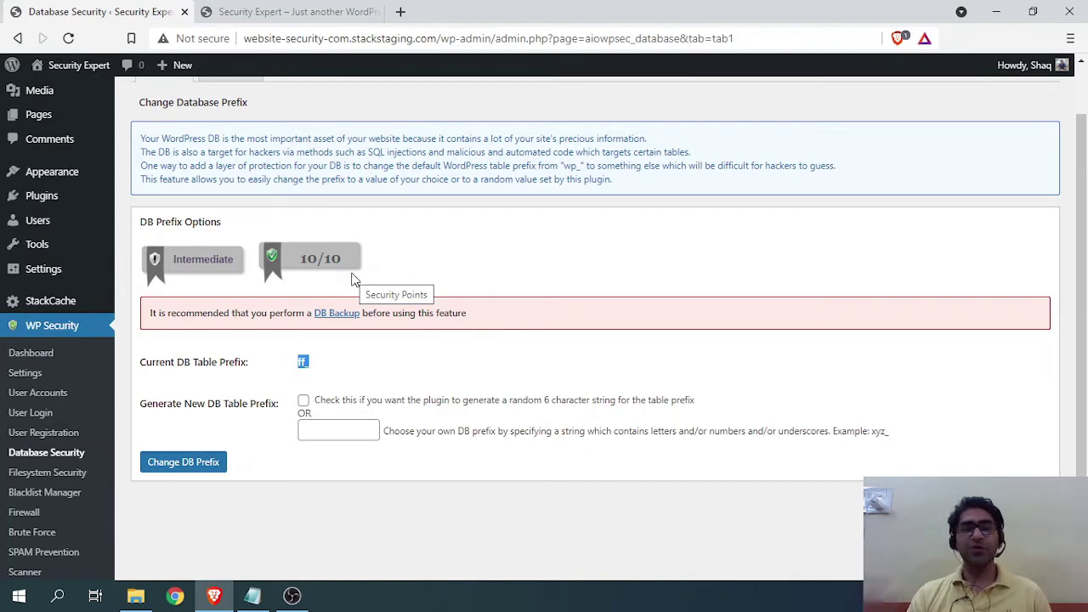
pyautogui.click(332, 372)
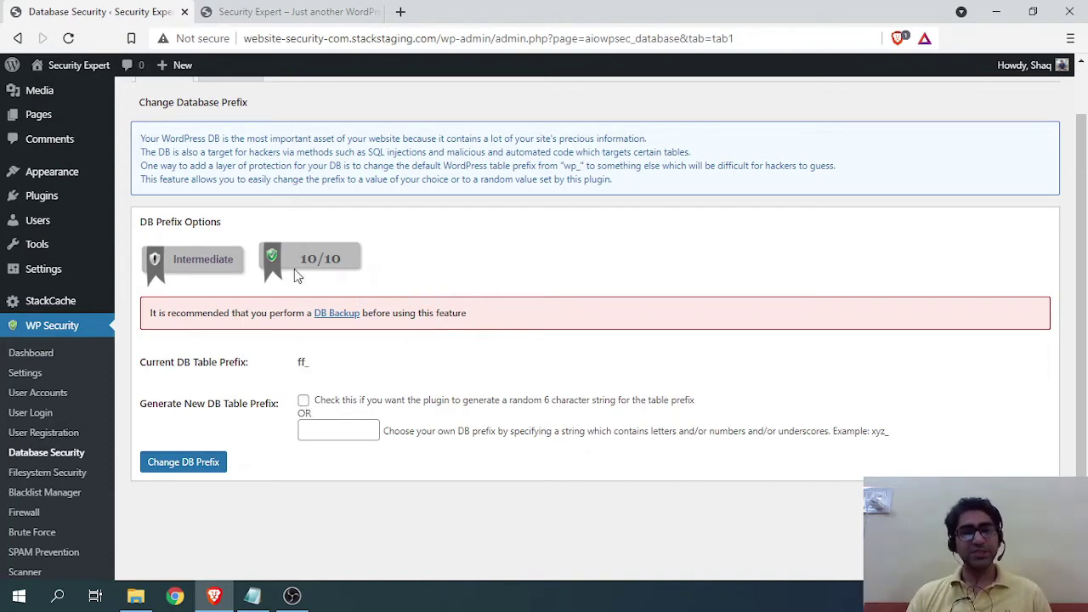
pyautogui.moveTo(294, 269); pyautogui.dragTo(340, 269)
pyautogui.scroll(-1, 292, 344)
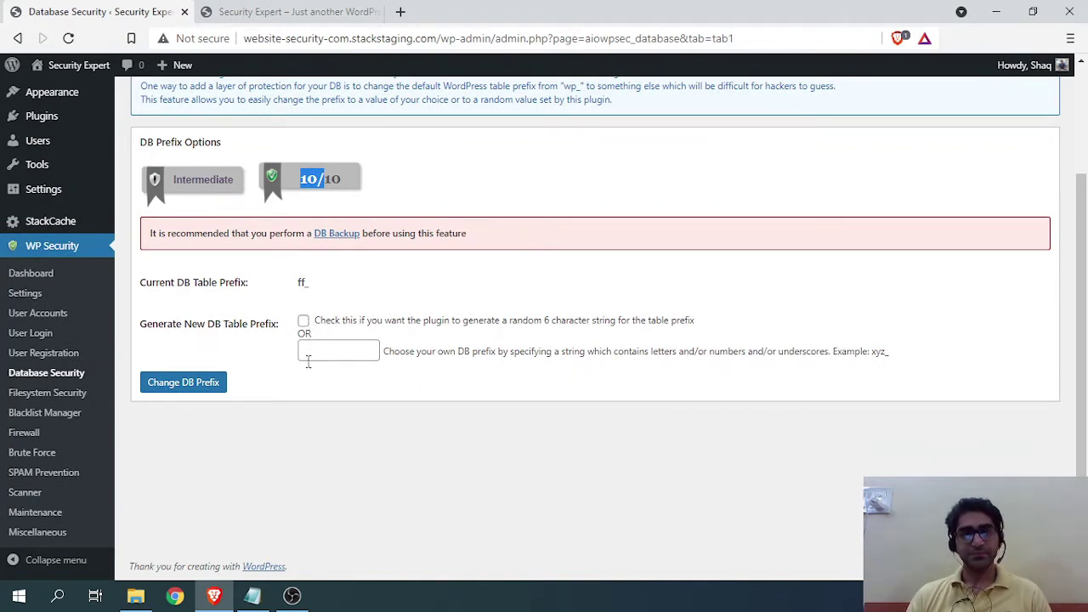
pyautogui.click(334, 352)
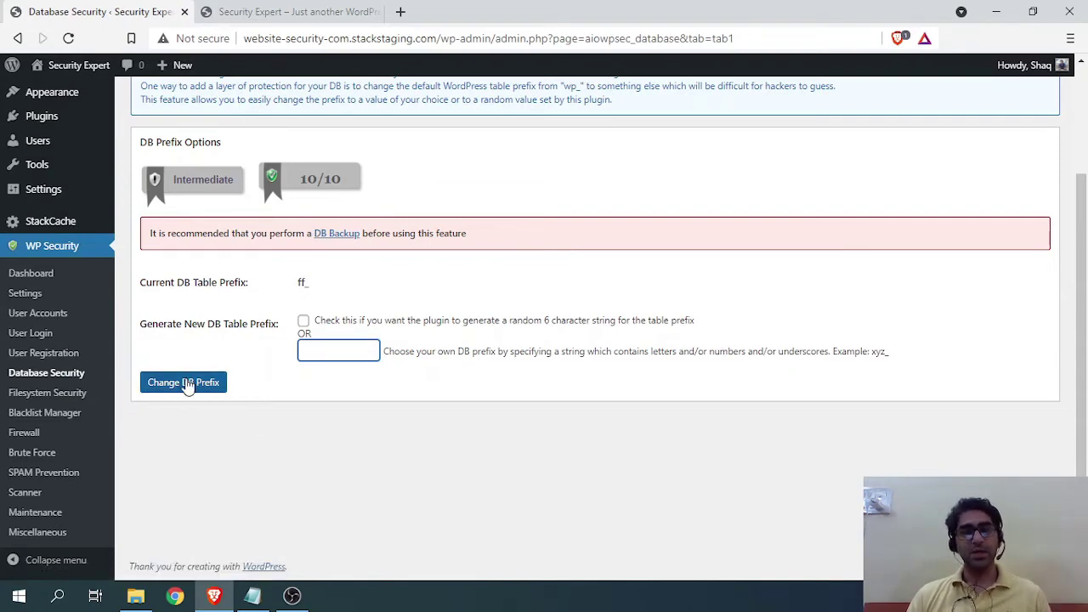
pyautogui.scroll(3, 343, 318)
pyautogui.scroll(-3, 127, 349)
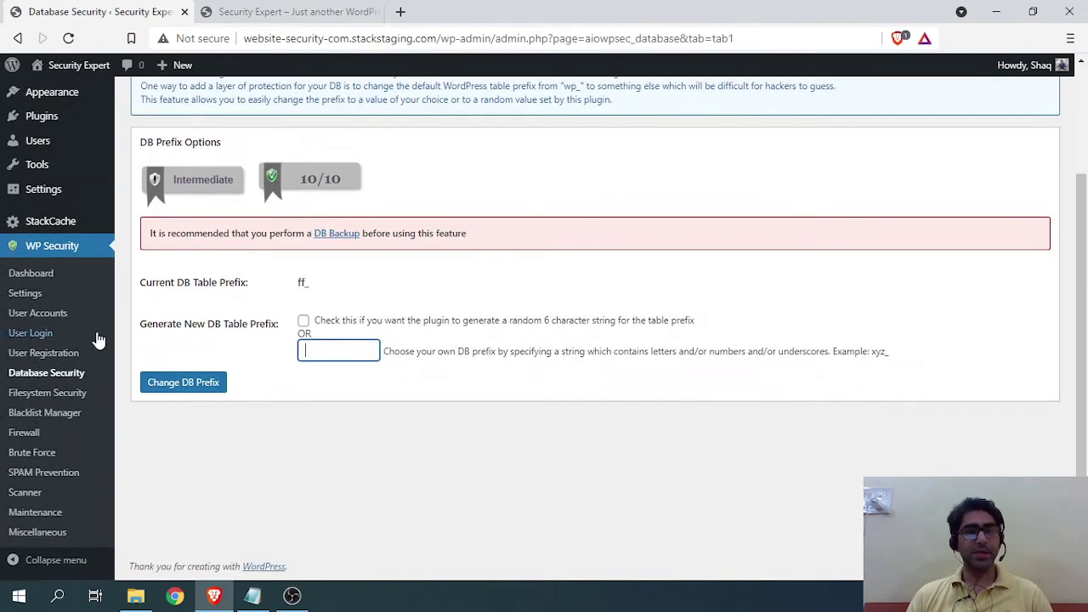
# Apply the recommended 0640 permissions to wp-config.php in the Filesystem Security file permissions scan.
pyautogui.click(44, 395)
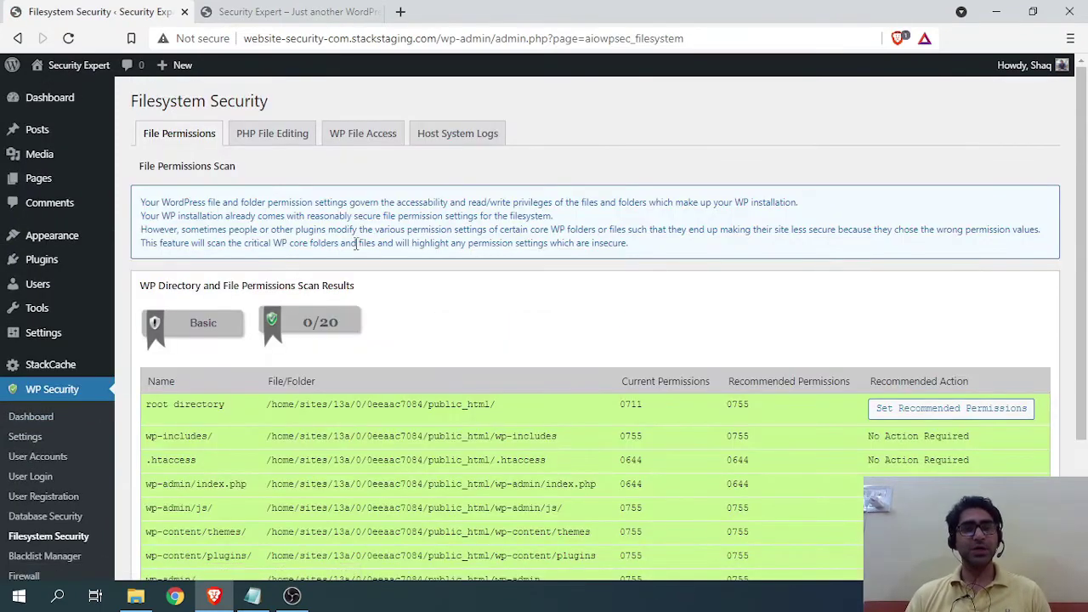
pyautogui.scroll(-3, 357, 244)
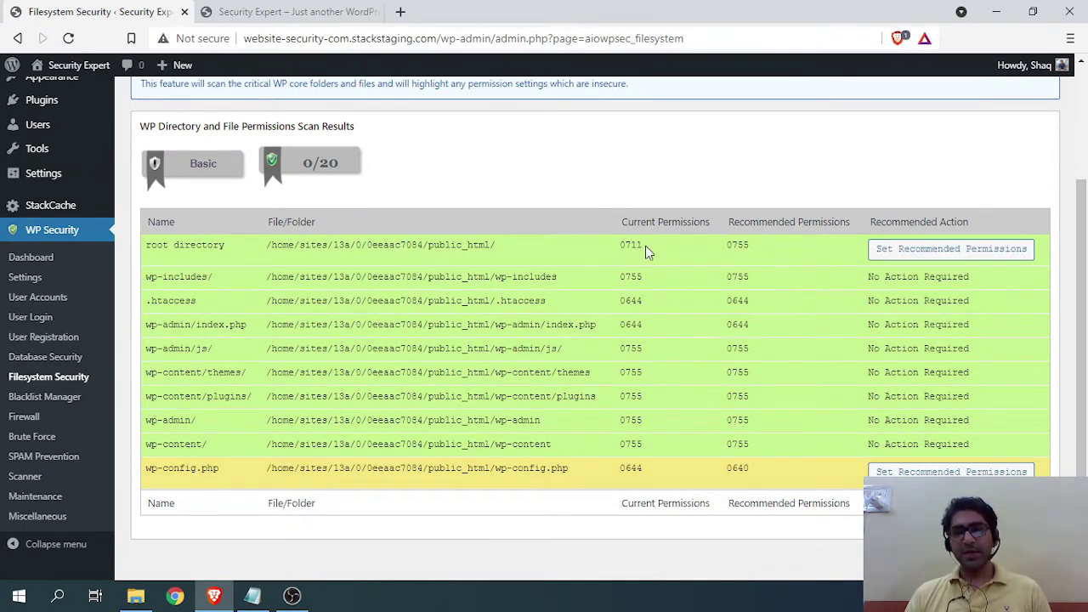
pyautogui.doubleClick(462, 246)
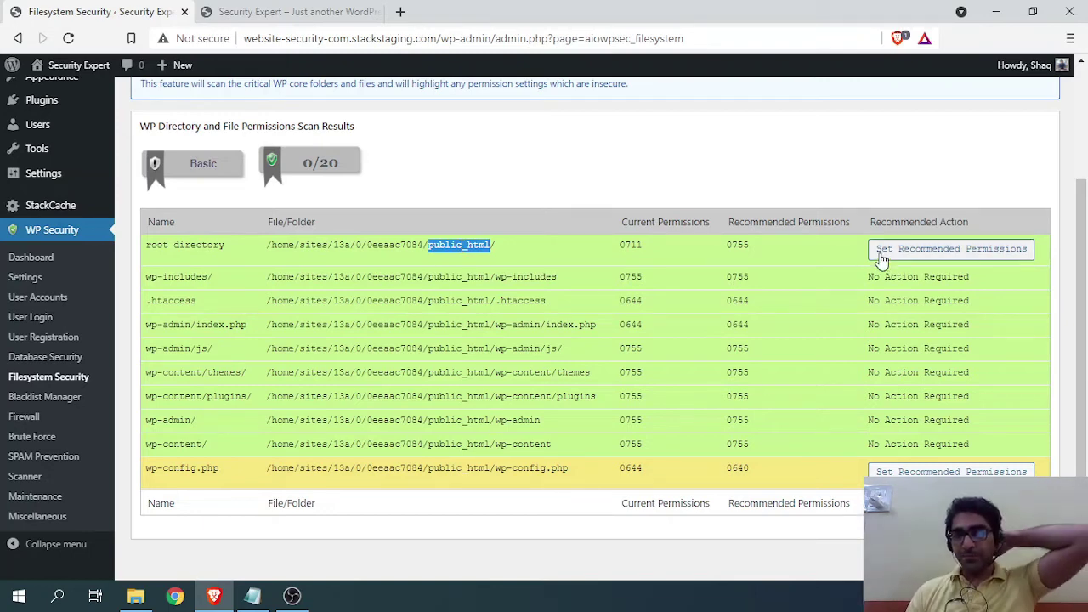
pyautogui.doubleClick(717, 249)
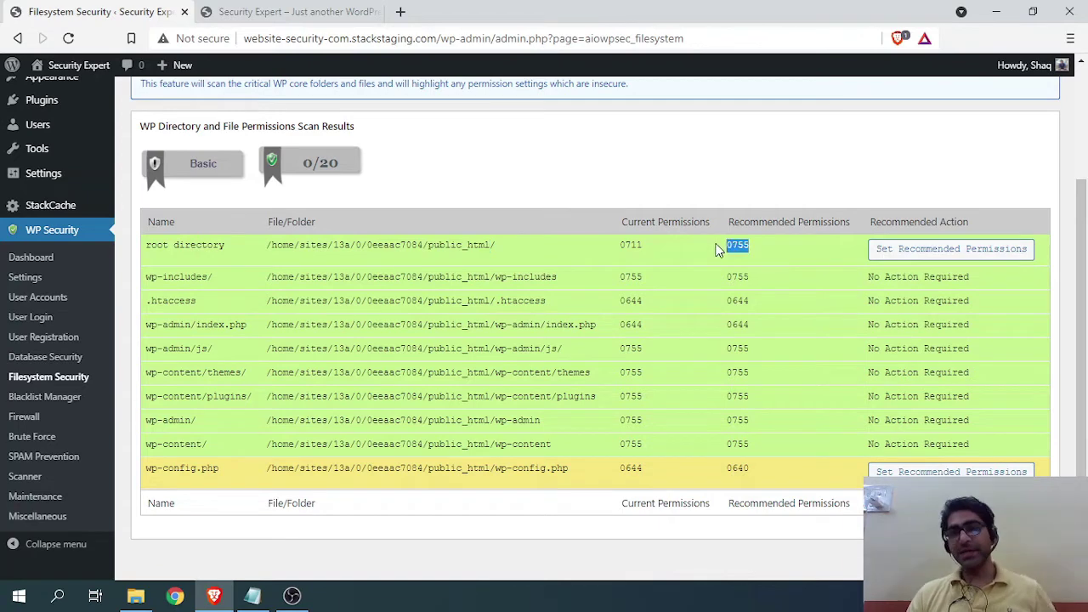
pyautogui.click(934, 256)
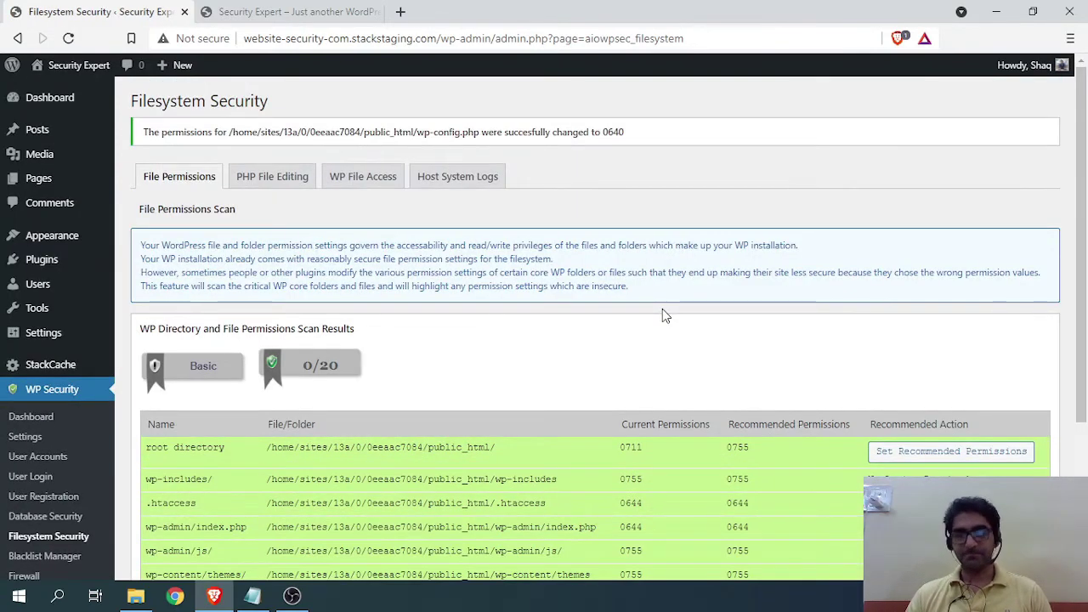
# Apply the recommended 0755 permissions to the root directory and check the updated permissions scan results.
pyautogui.scroll(-1, 602, 261)
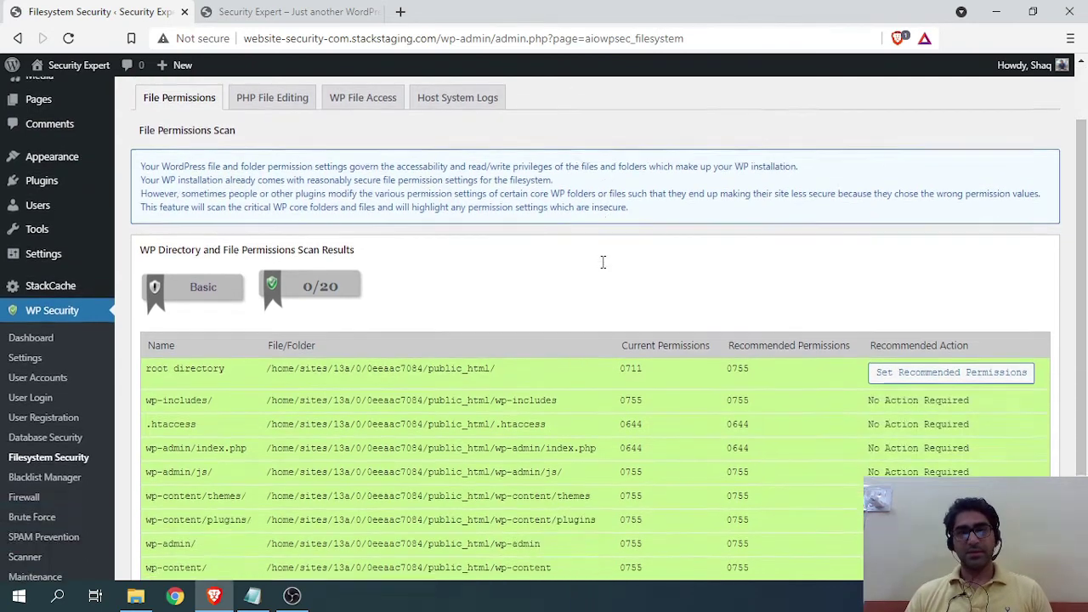
pyautogui.scroll(-1, 610, 267)
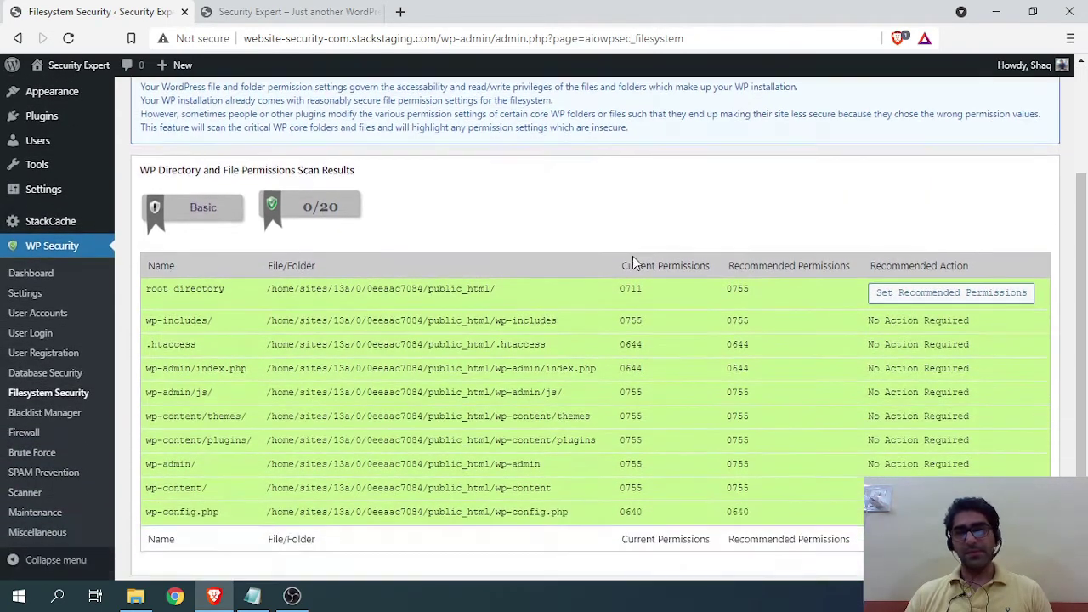
pyautogui.click(902, 294)
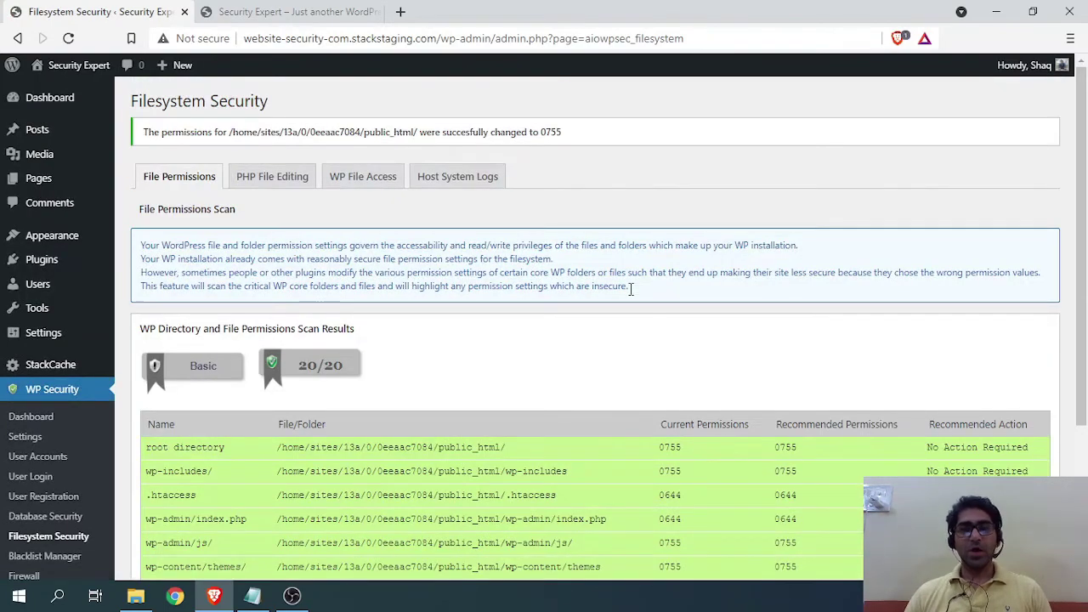
pyautogui.scroll(-1, 607, 297)
pyautogui.scroll(-2, 607, 296)
pyautogui.scroll(-1, 241, 427)
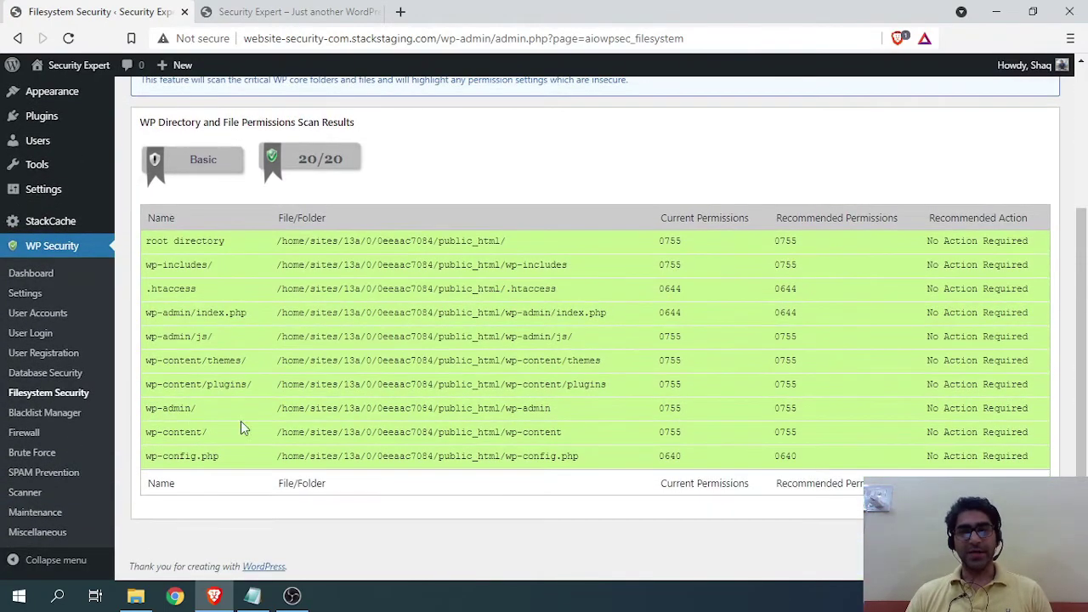
pyautogui.moveTo(344, 166); pyautogui.dragTo(298, 162)
pyautogui.scroll(1, 644, 304)
pyautogui.scroll(-1, 595, 312)
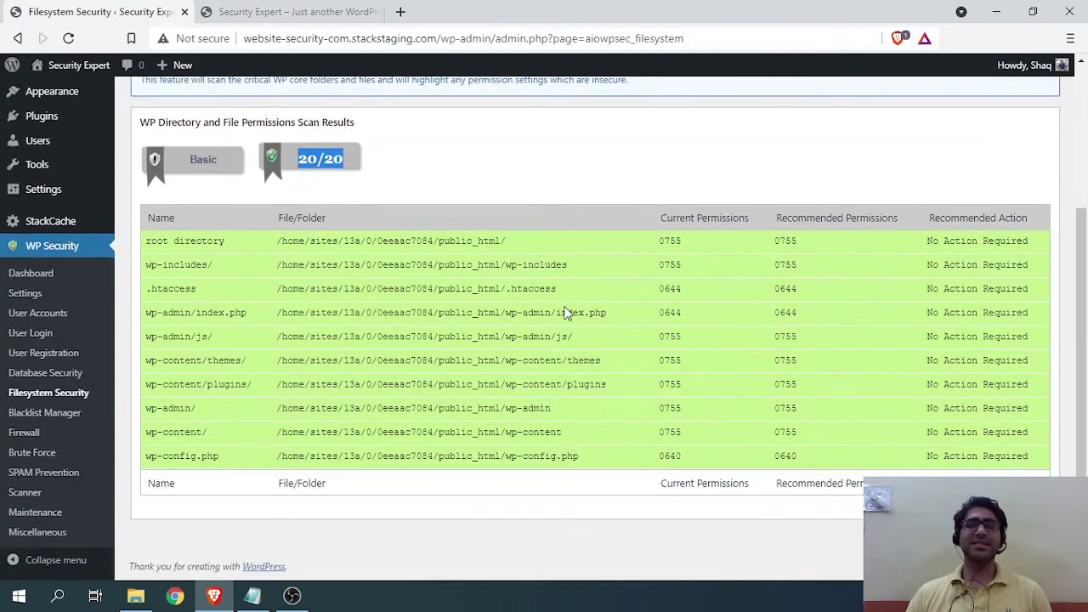
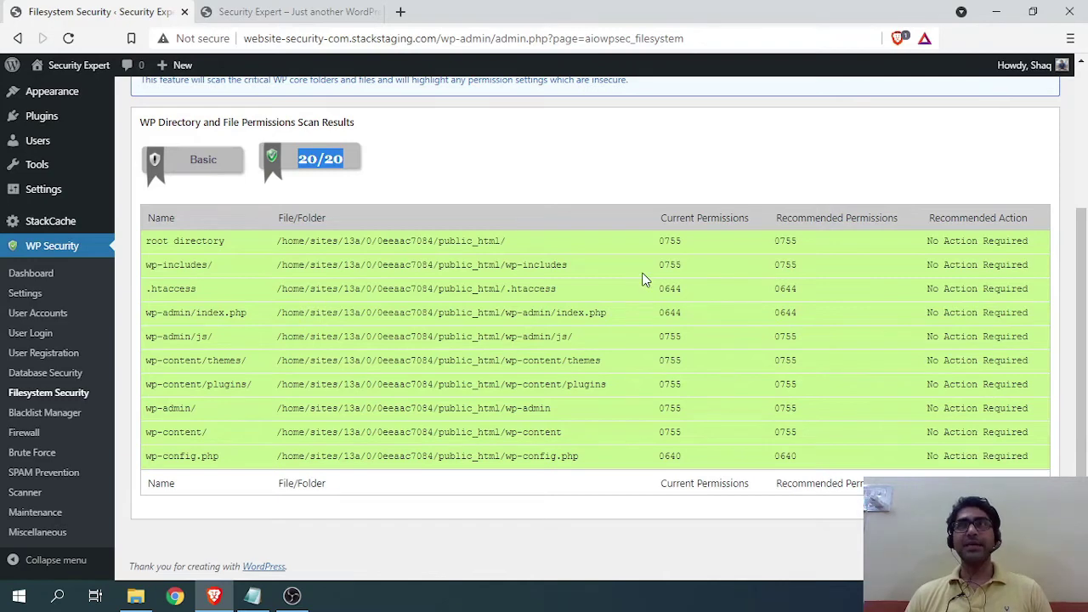
# Disable the ability to edit PHP files via the WP dashboard and save the PHP file editing settings.
pyautogui.scroll(2, 510, 357)
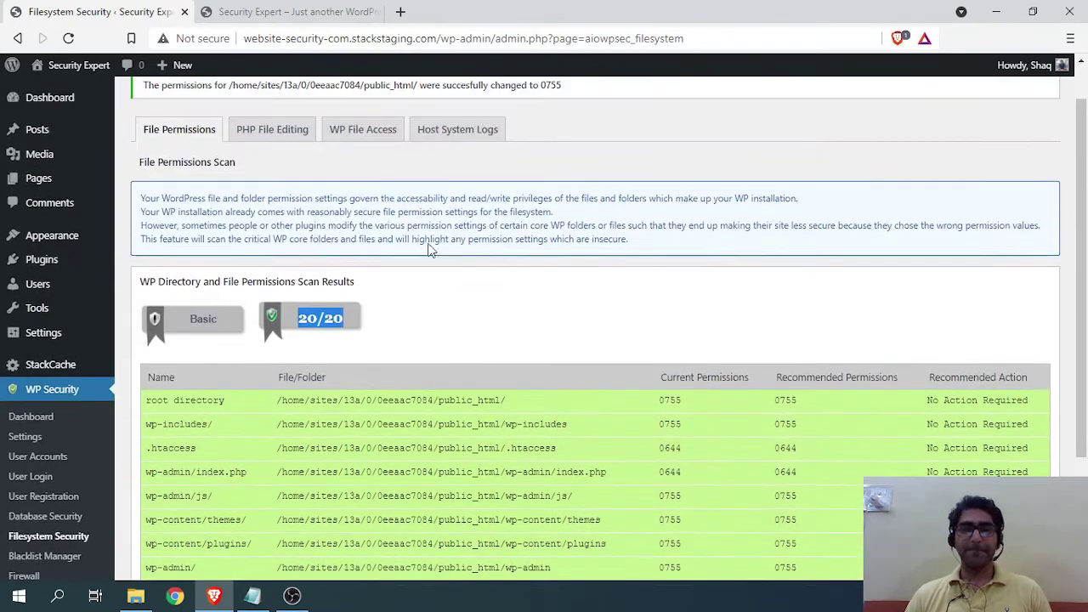
pyautogui.click(293, 136)
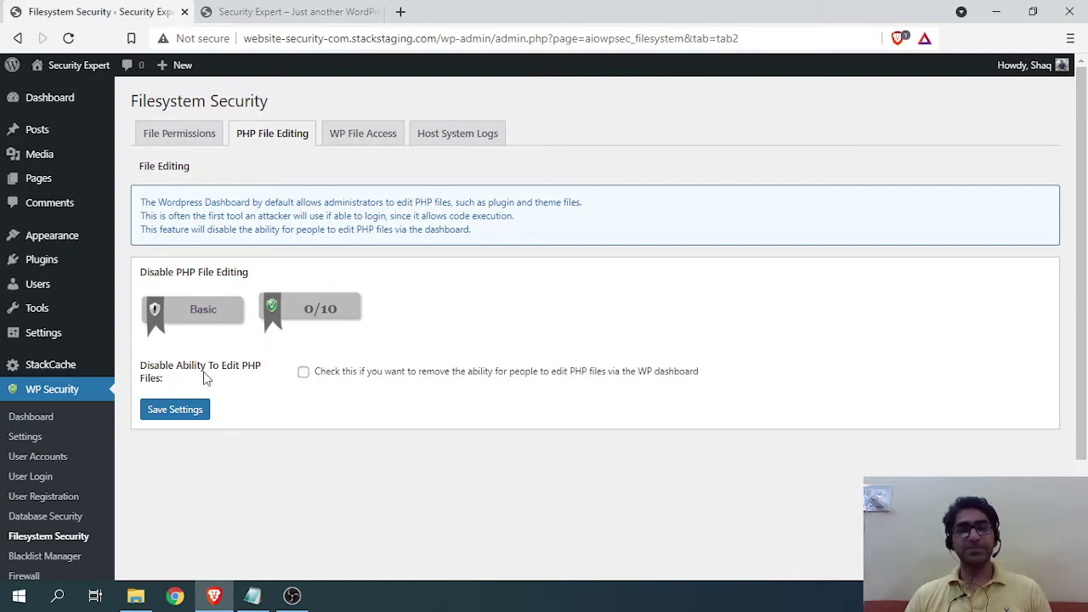
pyautogui.scroll(-3, 39, 141)
pyautogui.scroll(3, 59, 204)
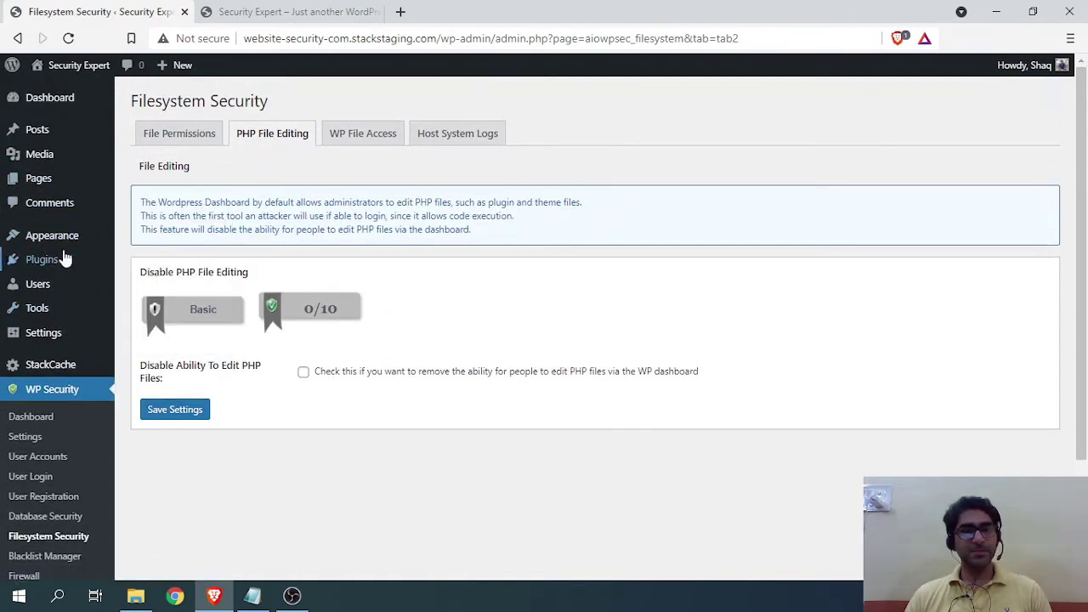
pyautogui.moveTo(49, 265)
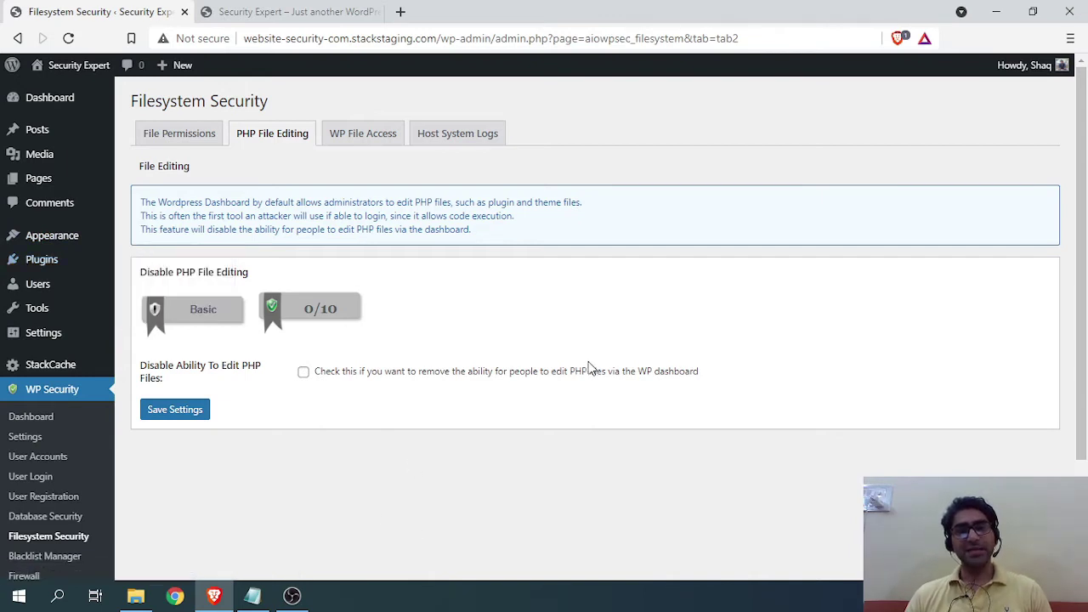
pyautogui.moveTo(661, 371); pyautogui.dragTo(512, 371)
pyautogui.moveTo(34, 260)
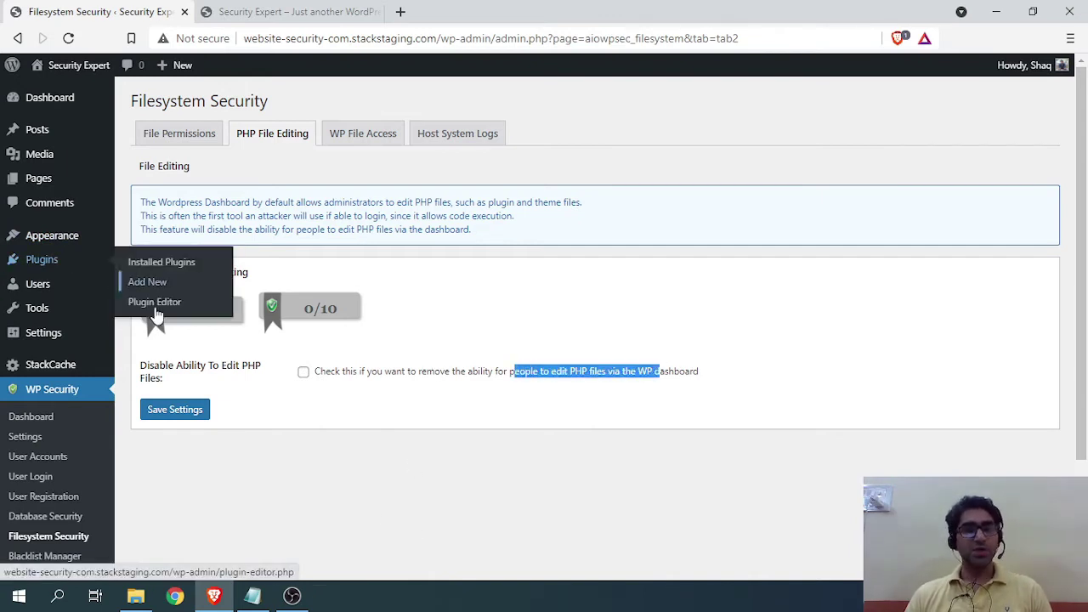
pyautogui.click(320, 421)
pyautogui.click(303, 371)
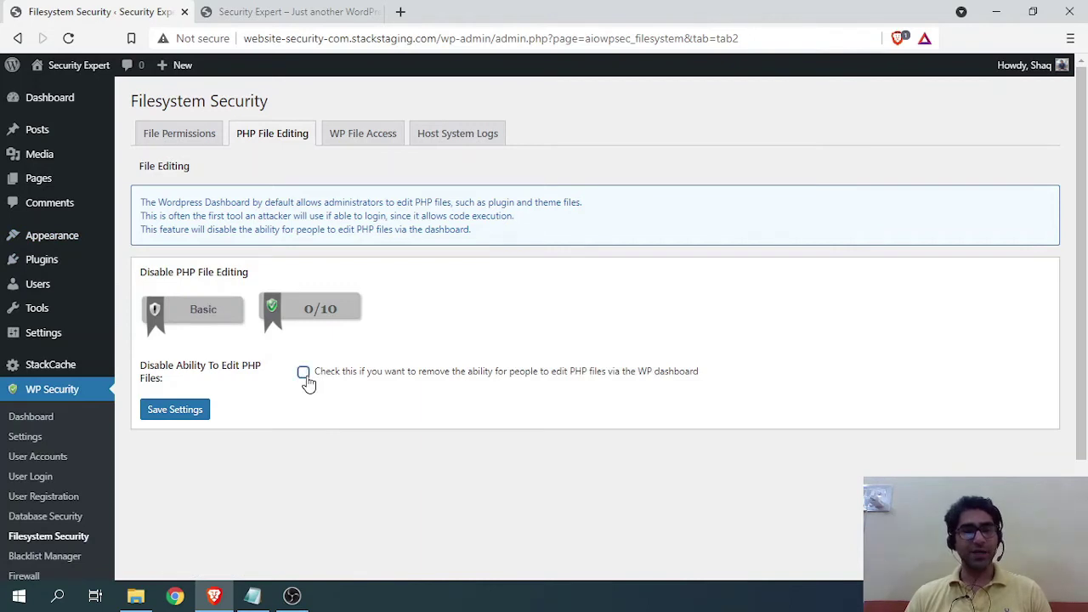
pyautogui.click(178, 411)
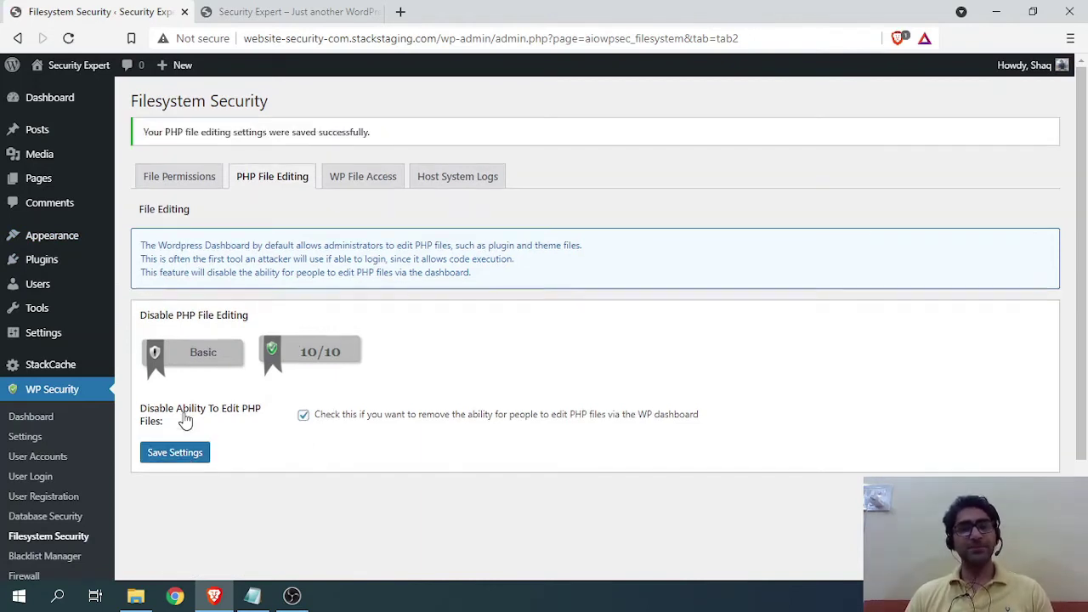
pyautogui.moveTo(71, 269)
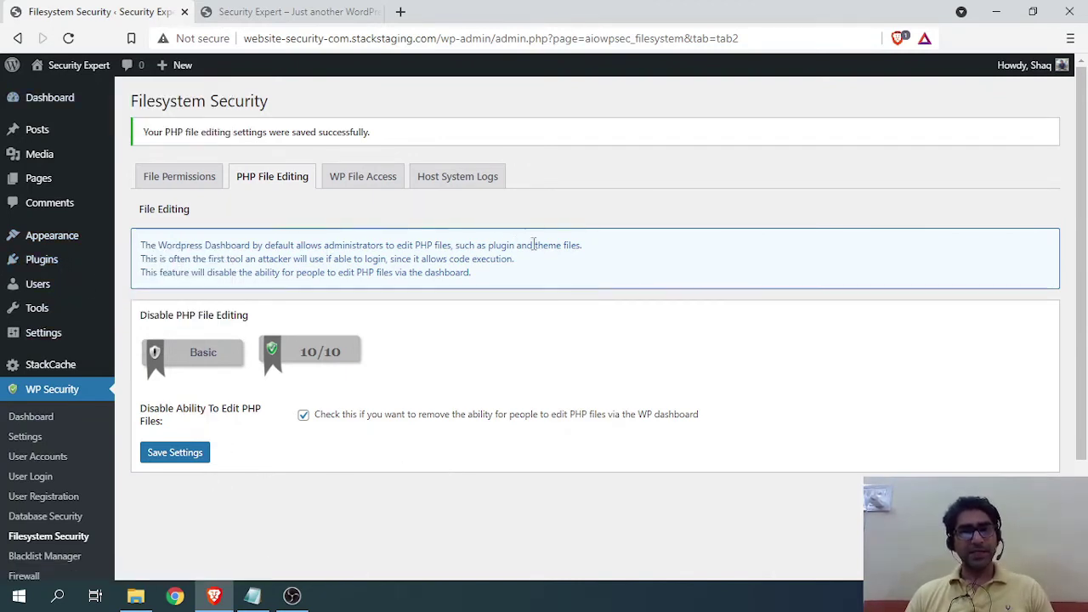
# Reload the PHP File Editing page and check whether the Theme Editor can be accessed in a separate tab, closing that tab when done.
pyautogui.click(68, 38)
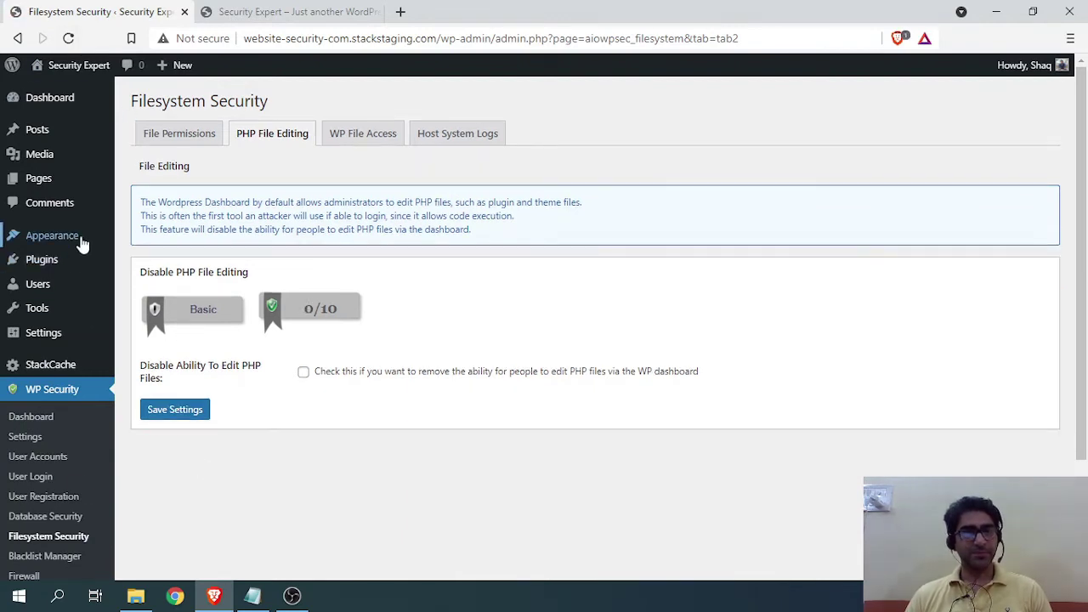
pyautogui.moveTo(83, 245)
pyautogui.rightClick(160, 338)
pyautogui.click(176, 352)
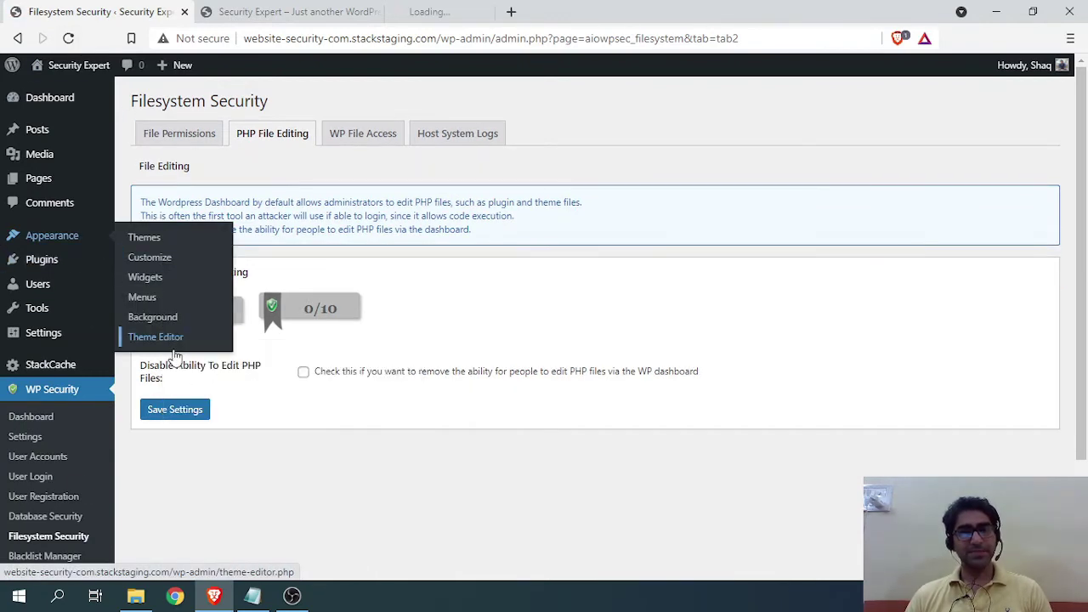
pyautogui.click(476, 12)
pyautogui.moveTo(428, 126); pyautogui.dragTo(501, 127)
pyautogui.click(565, 12)
pyautogui.click(94, 12)
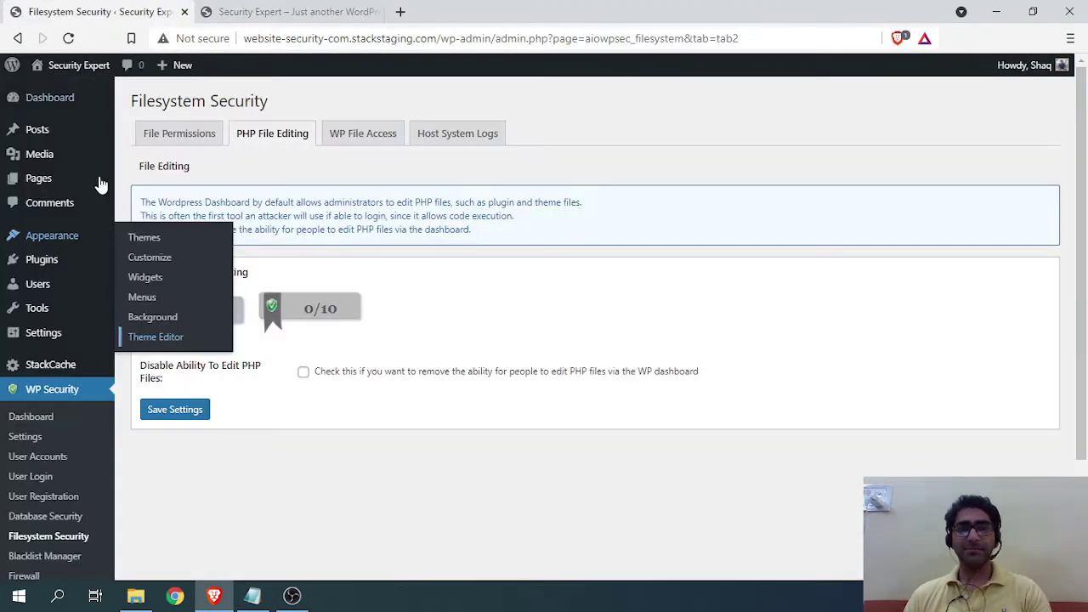
# Check whether the Plugin Editor can be accessed in a separate tab and close that tab.
pyautogui.rightClick(144, 303)
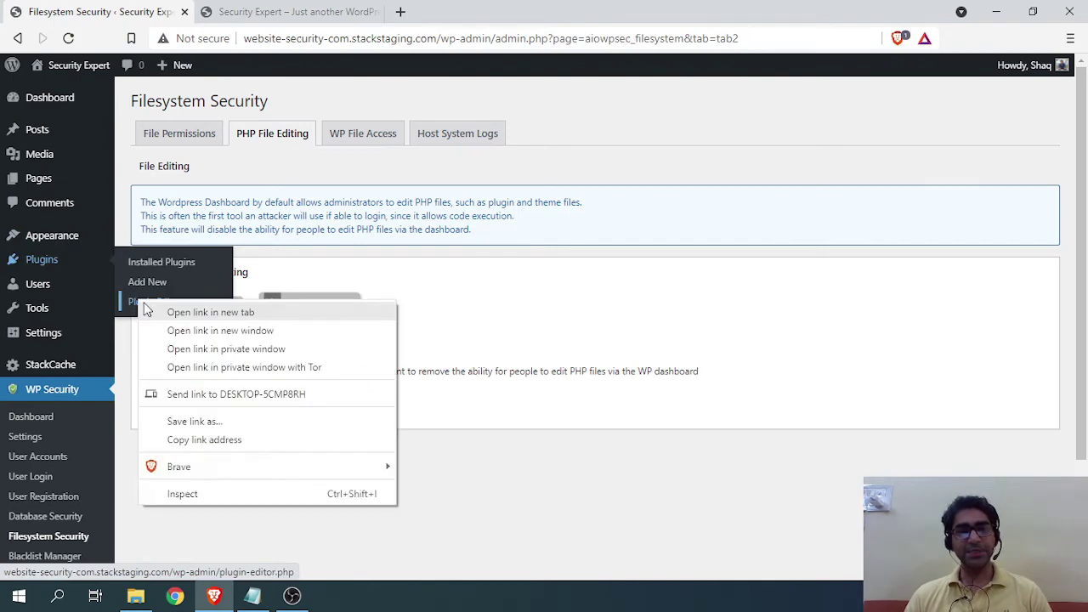
pyautogui.click(210, 312)
pyautogui.click(502, 12)
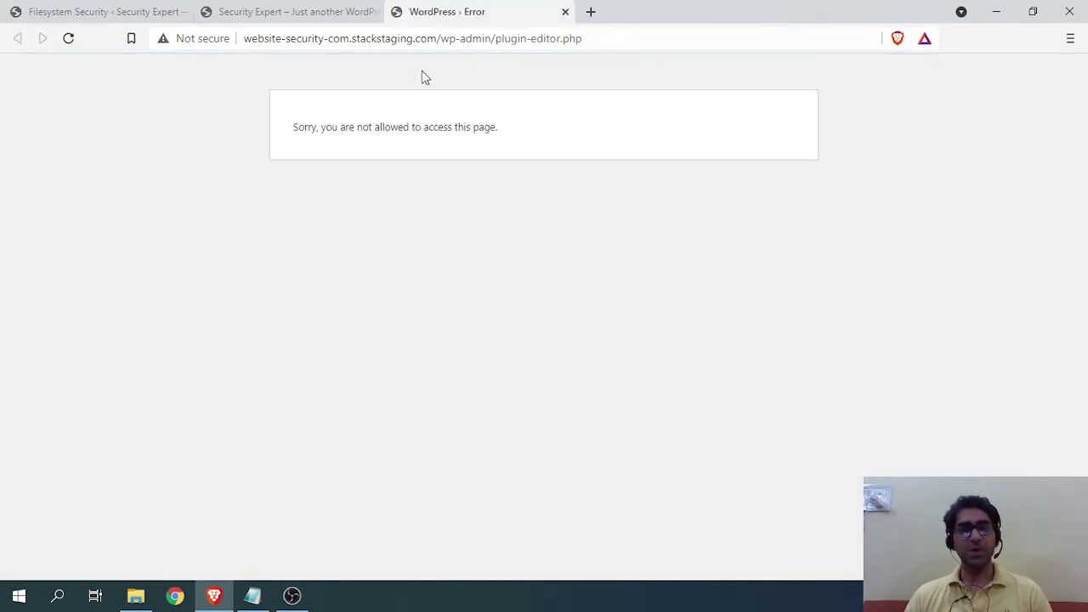
pyautogui.click(566, 12)
# Disable the ability to edit PHP files again in the Filesystem Security page and save the settings.
pyautogui.click(51, 10)
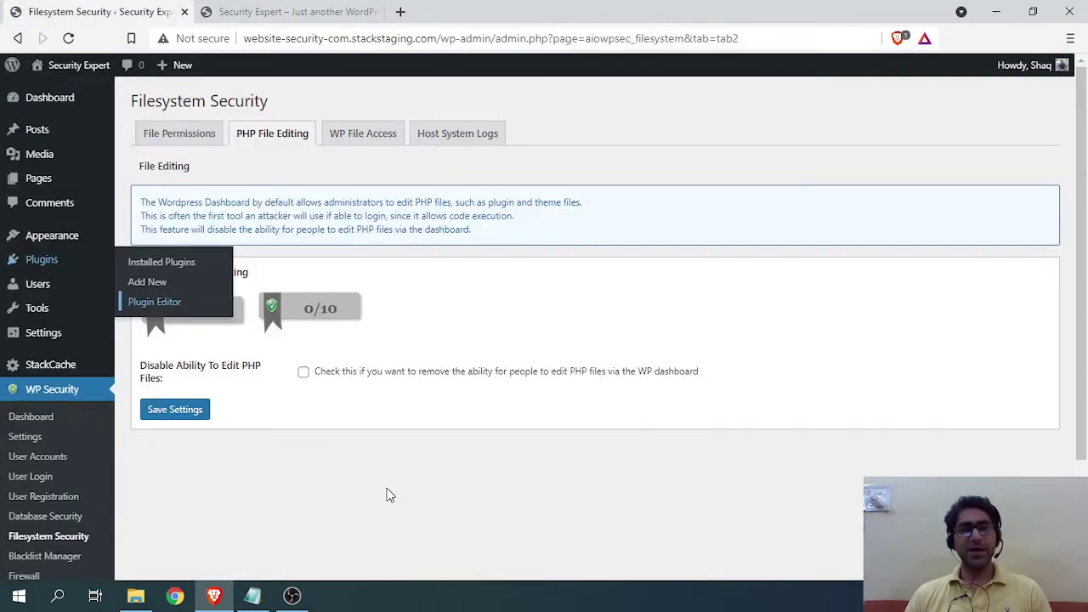
pyautogui.click(304, 375)
pyautogui.click(183, 413)
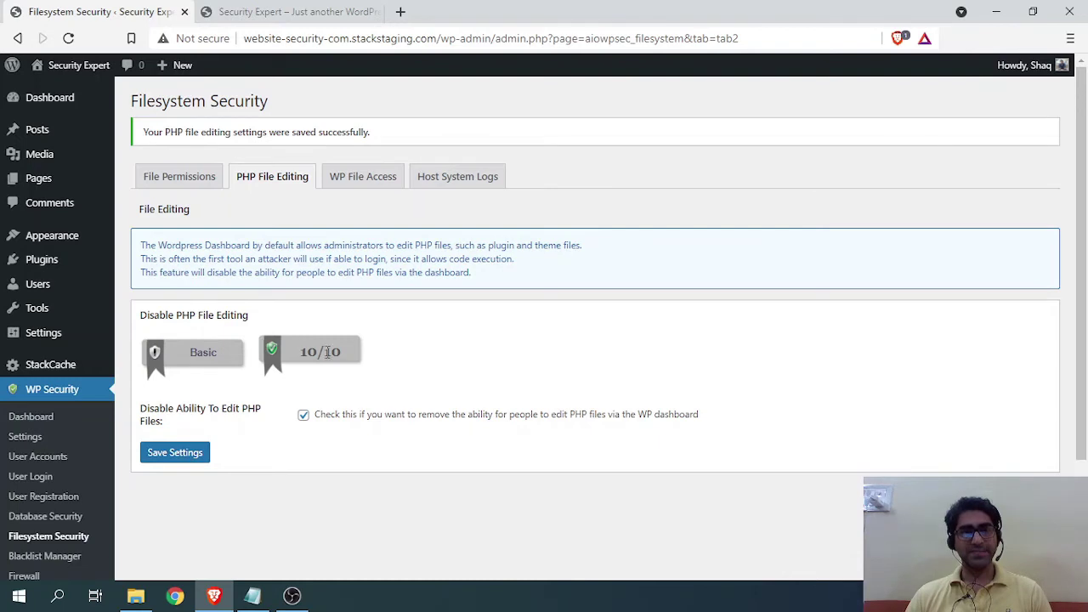
# Prevent access to the WP default install files readme.html, license.txt and wp-config-sample.php, and save the WP File Access setting.
pyautogui.click(349, 177)
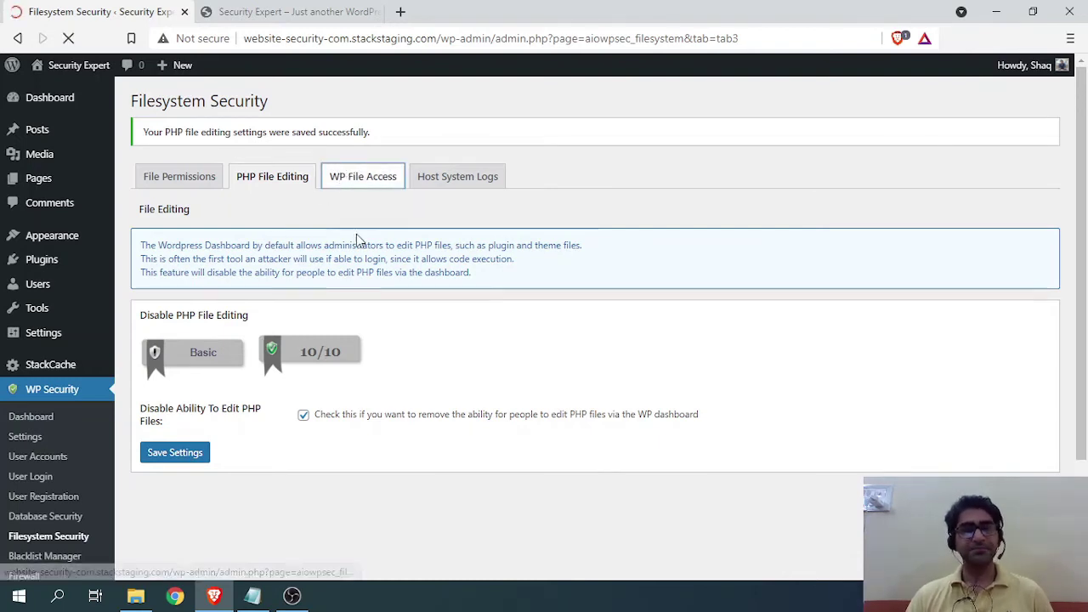
pyautogui.scroll(-2, 318, 259)
pyautogui.scroll(2, 296, 280)
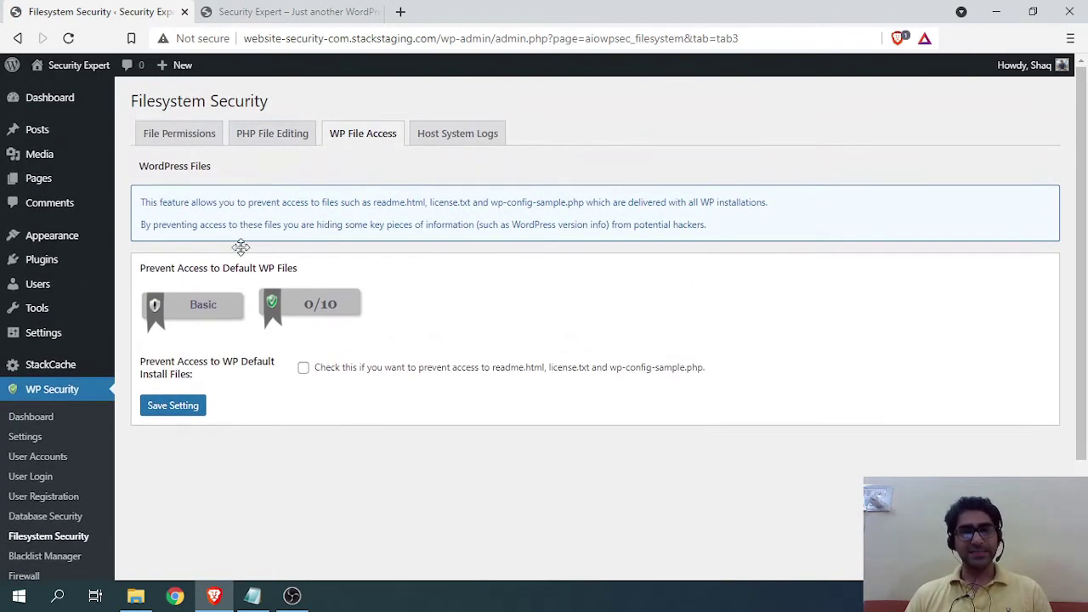
pyautogui.moveTo(545, 200); pyautogui.dragTo(424, 201)
pyautogui.click(422, 200)
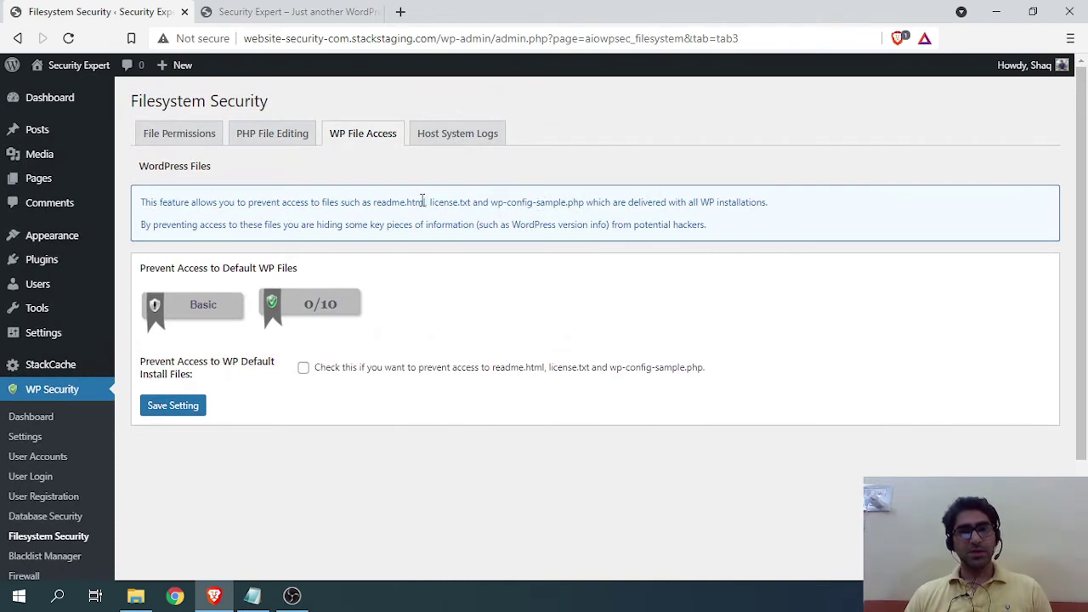
pyautogui.moveTo(728, 203); pyautogui.dragTo(564, 201)
pyautogui.click(563, 201)
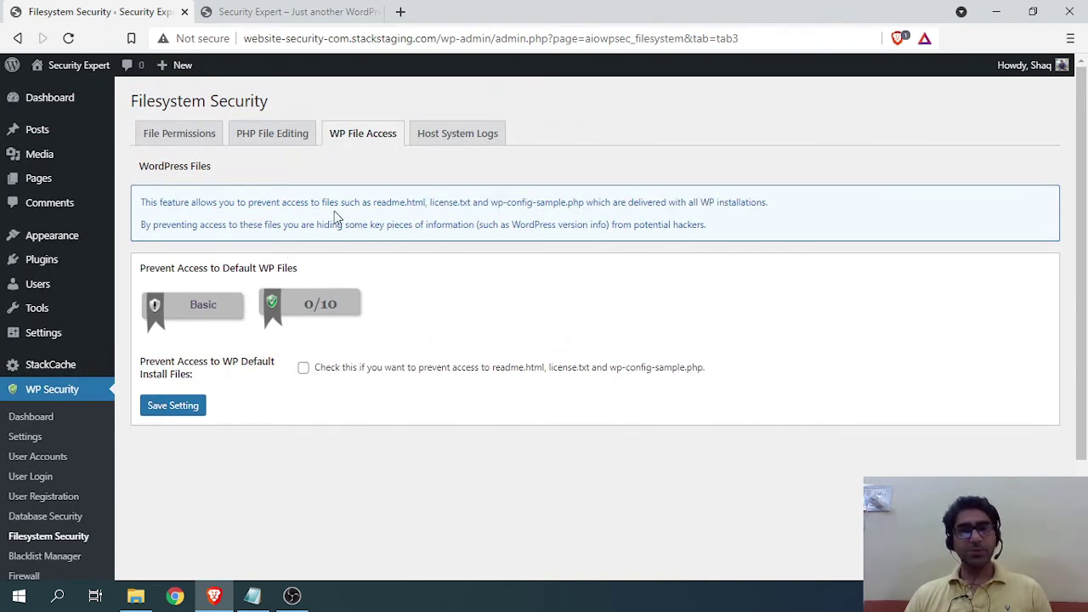
pyautogui.moveTo(351, 202); pyautogui.dragTo(414, 204)
pyautogui.click(436, 225)
pyautogui.moveTo(227, 225); pyautogui.dragTo(371, 223)
pyautogui.click(383, 223)
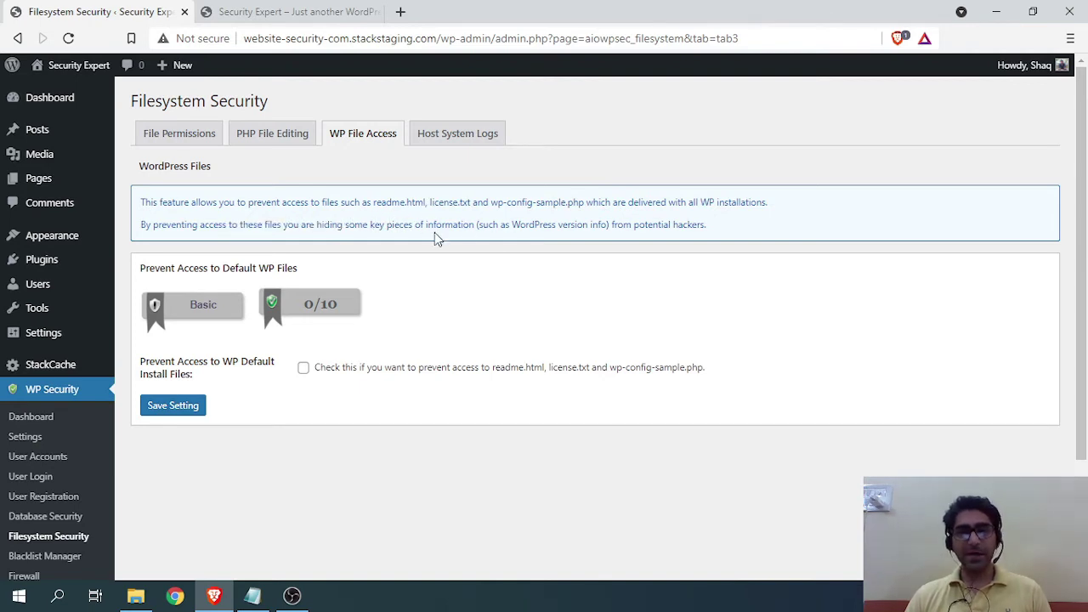
pyautogui.moveTo(621, 225); pyautogui.dragTo(505, 224)
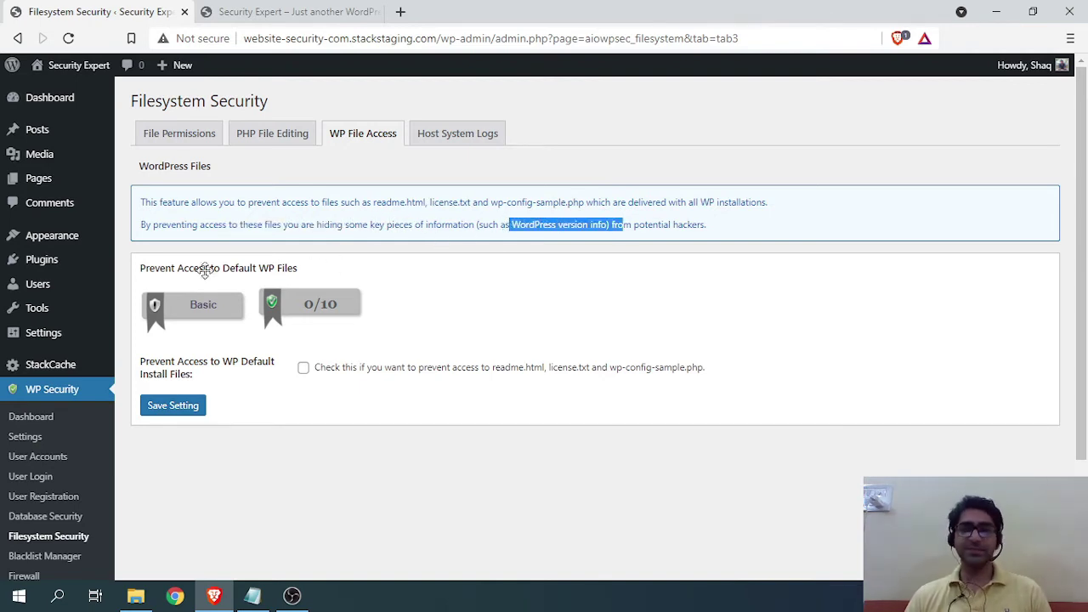
pyautogui.click(303, 370)
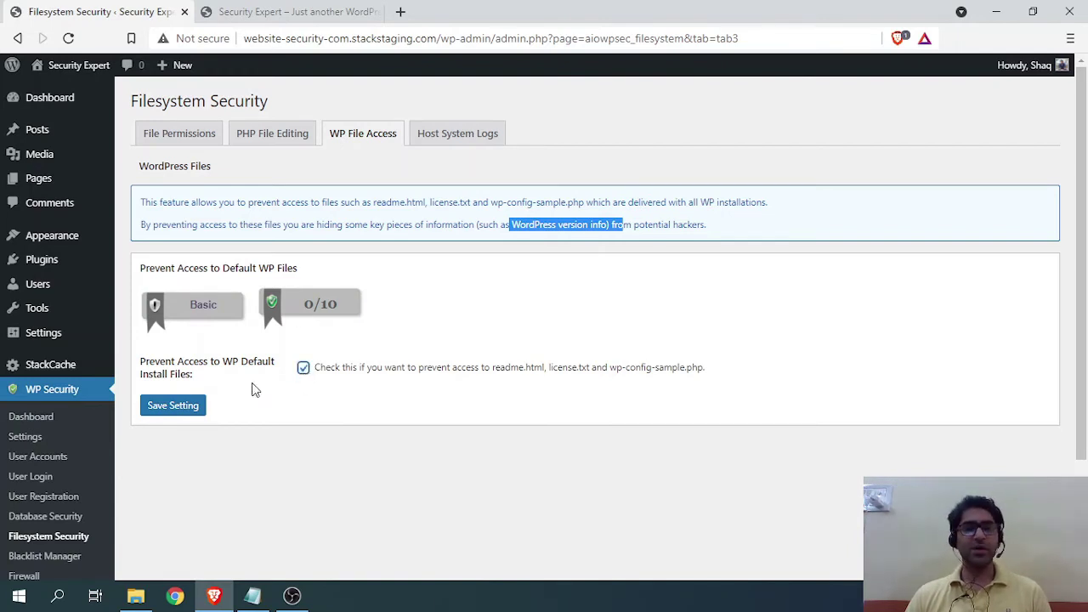
pyautogui.click(177, 407)
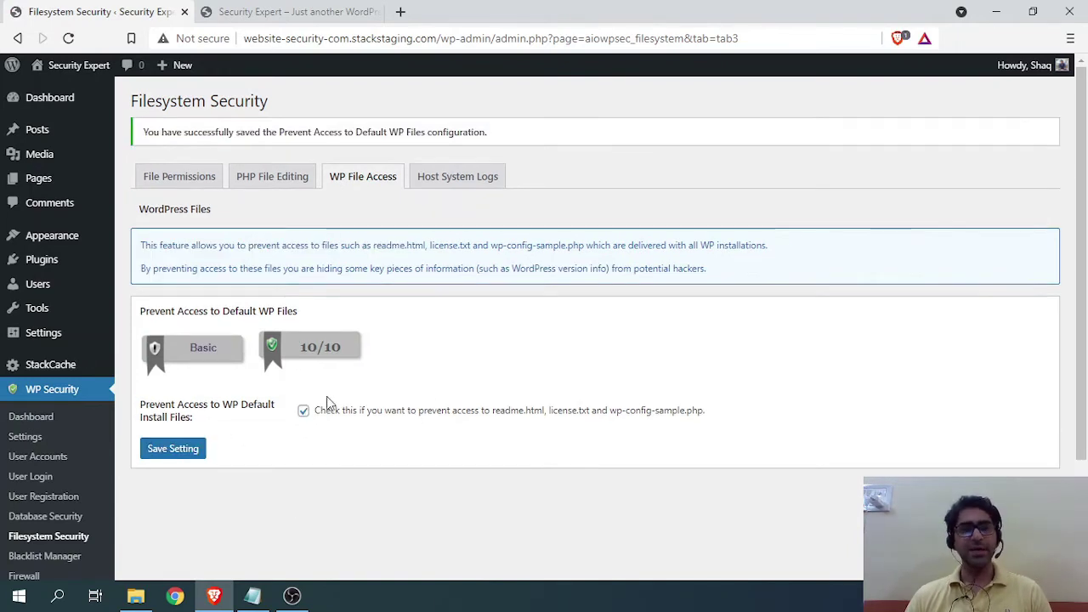
# Review the Host System Logs options, including the system log file name setting.
pyautogui.click(466, 179)
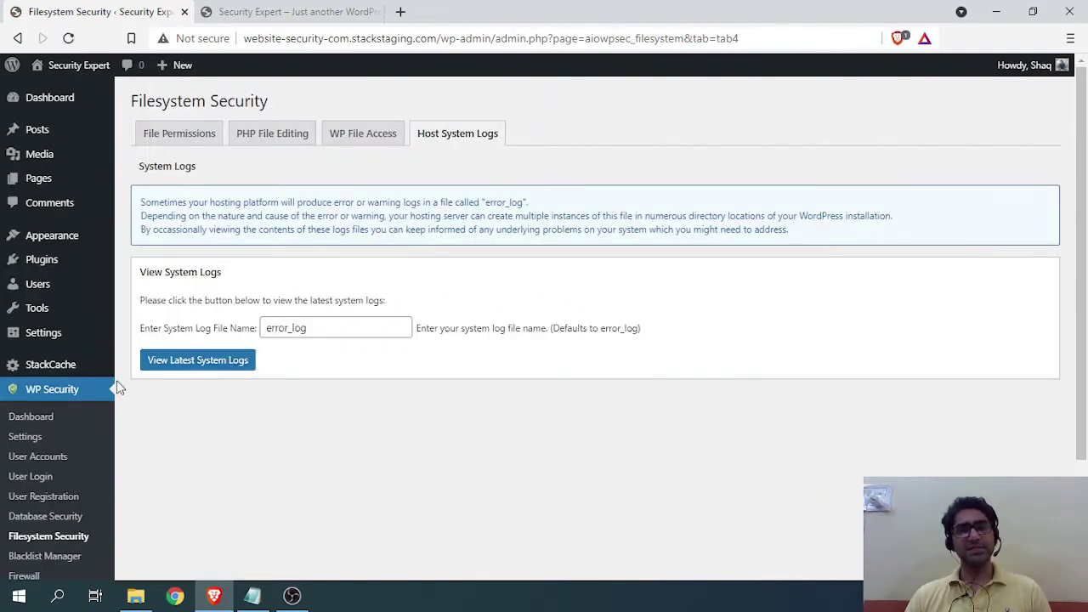
pyautogui.scroll(-1, 629, 208)
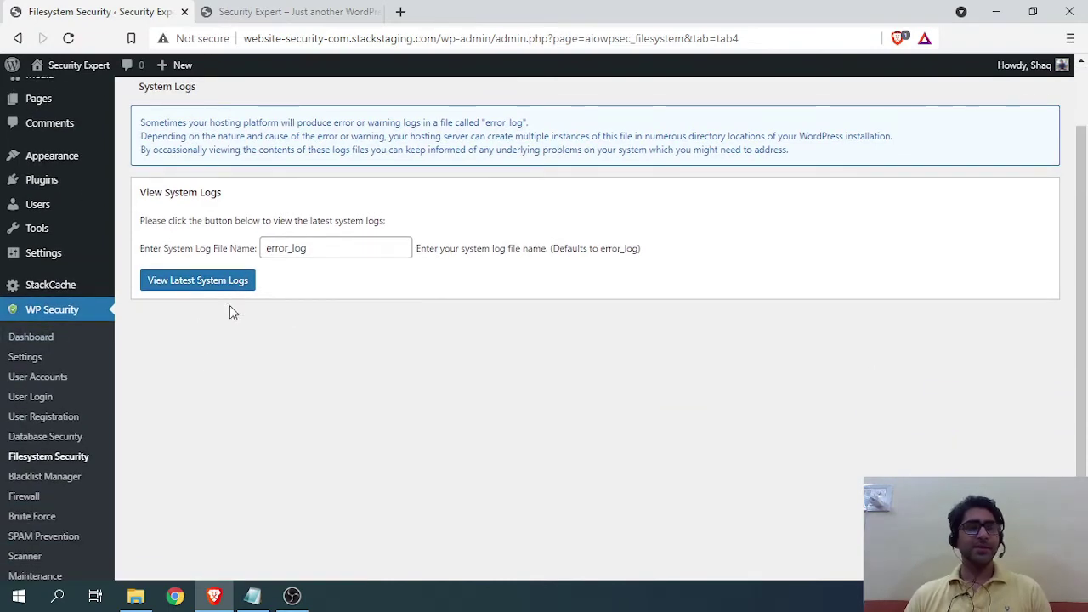
pyautogui.scroll(1, 22, 360)
pyautogui.scroll(-2, 26, 382)
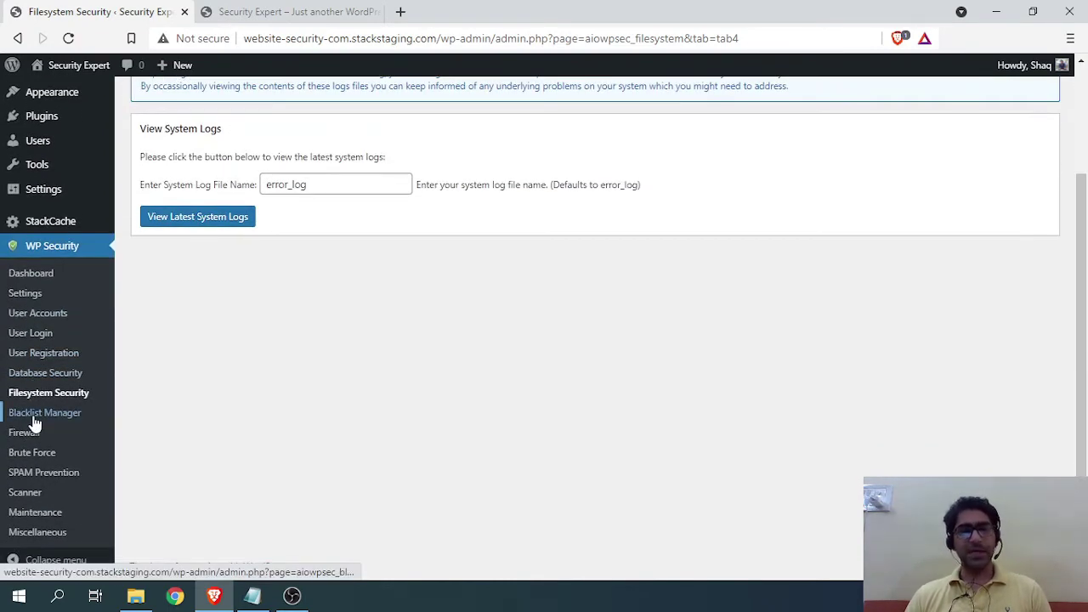
# Review the Blacklist Manager's explanation of banning IPs or user agents, its admin lockout warning and its available settings.
pyautogui.click(34, 414)
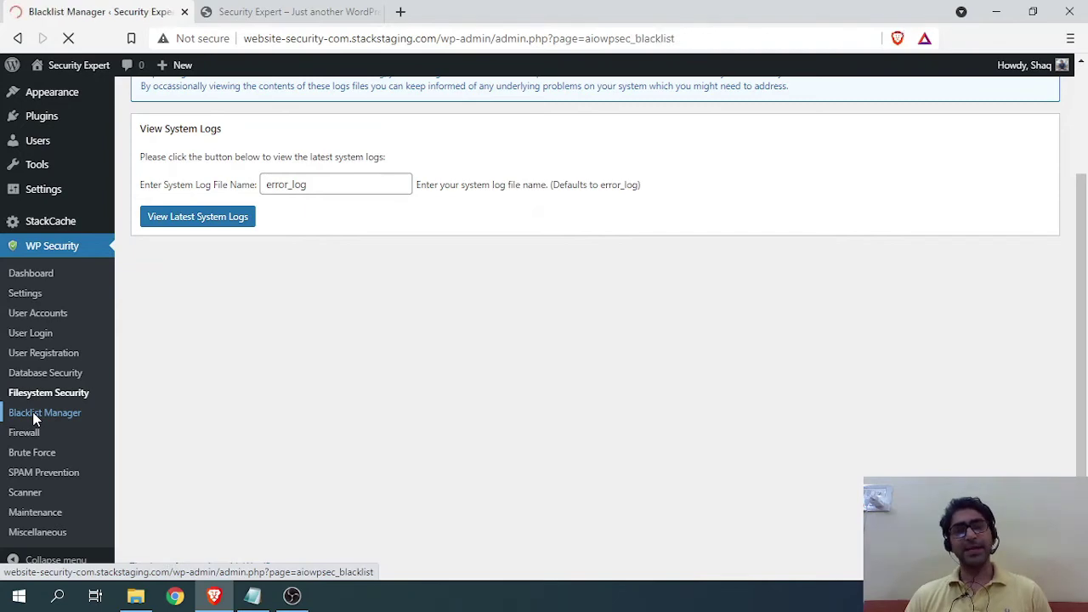
pyautogui.scroll(-1, 272, 340)
pyautogui.scroll(1, 264, 295)
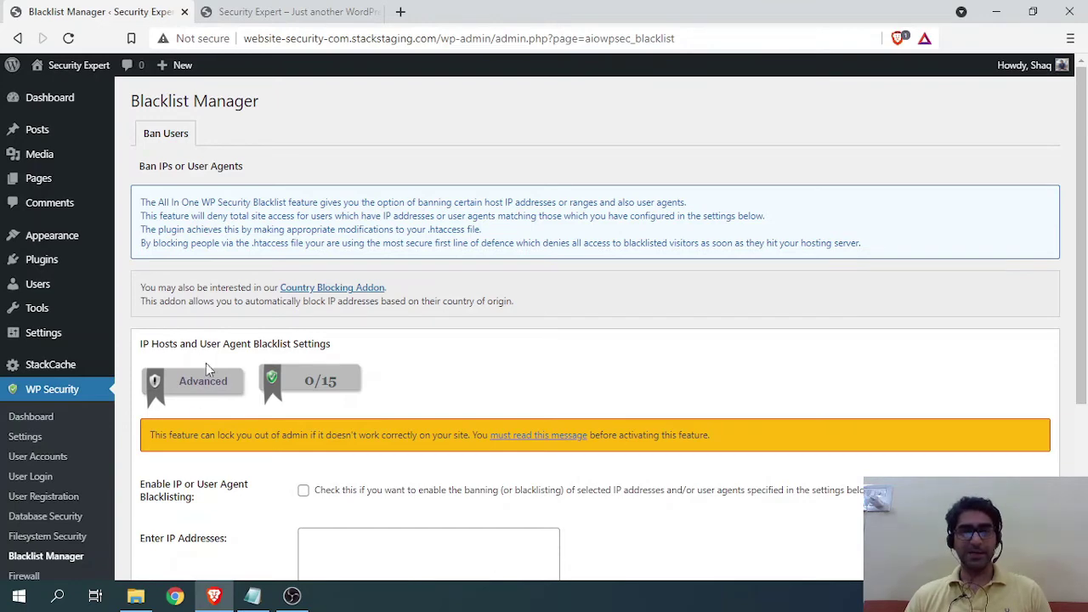
pyautogui.scroll(-1, 313, 387)
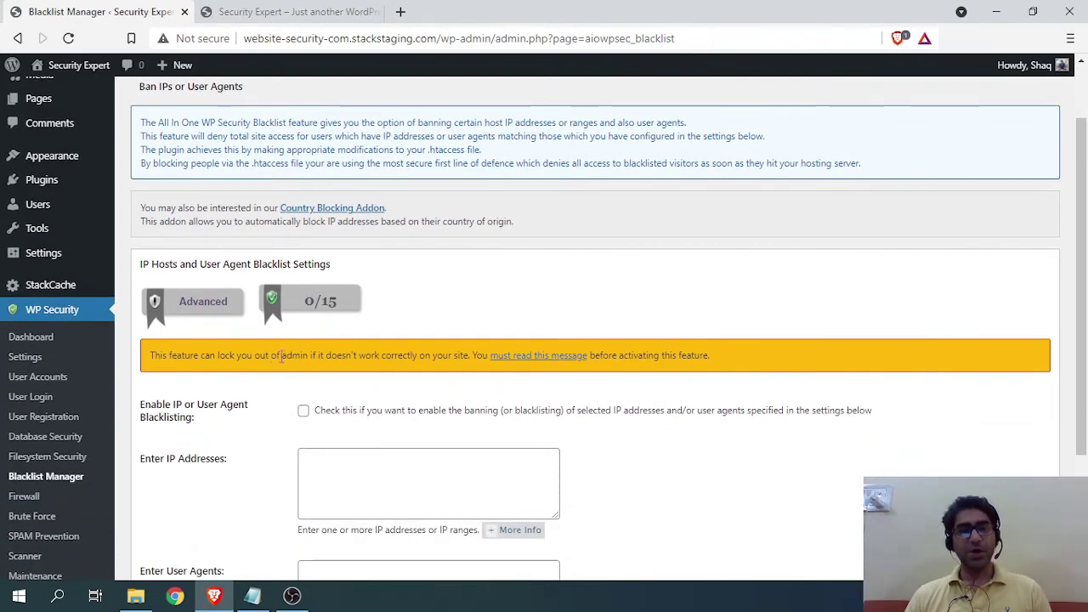
pyautogui.moveTo(331, 356); pyautogui.dragTo(429, 360)
pyautogui.click(402, 367)
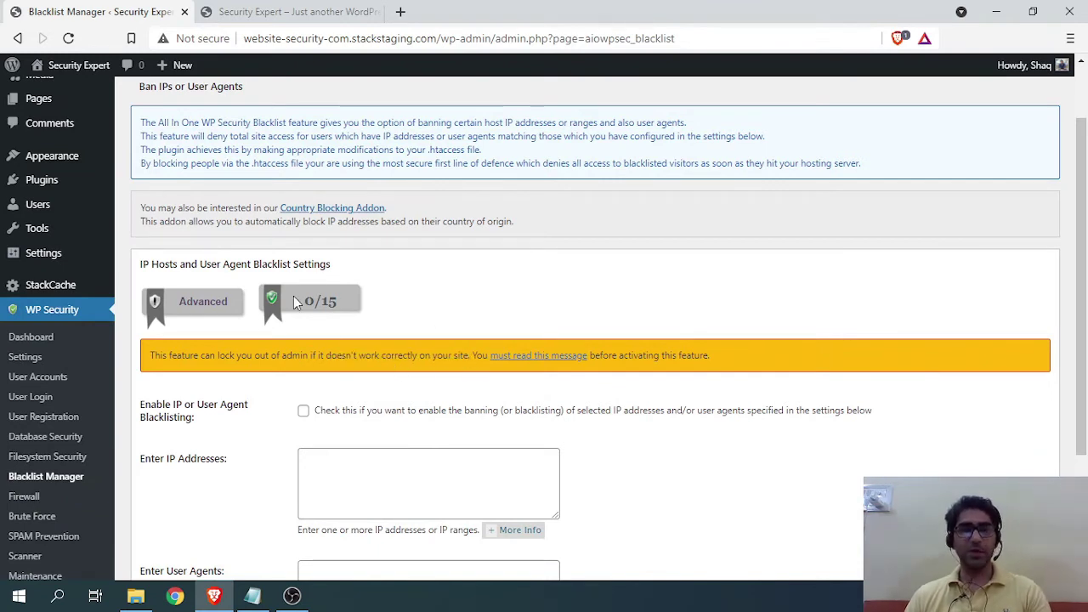
pyautogui.scroll(-2, 323, 230)
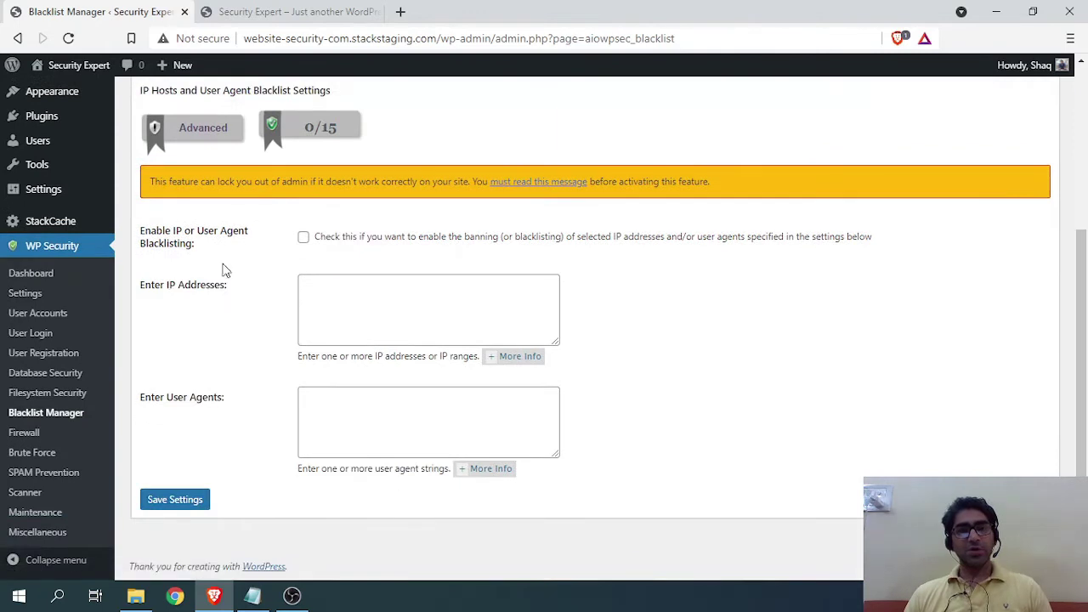
# Try to enable IP or user agent blacklisting with both the IP address and user agent fields left empty, and save.
pyautogui.click(303, 238)
pyautogui.click(316, 294)
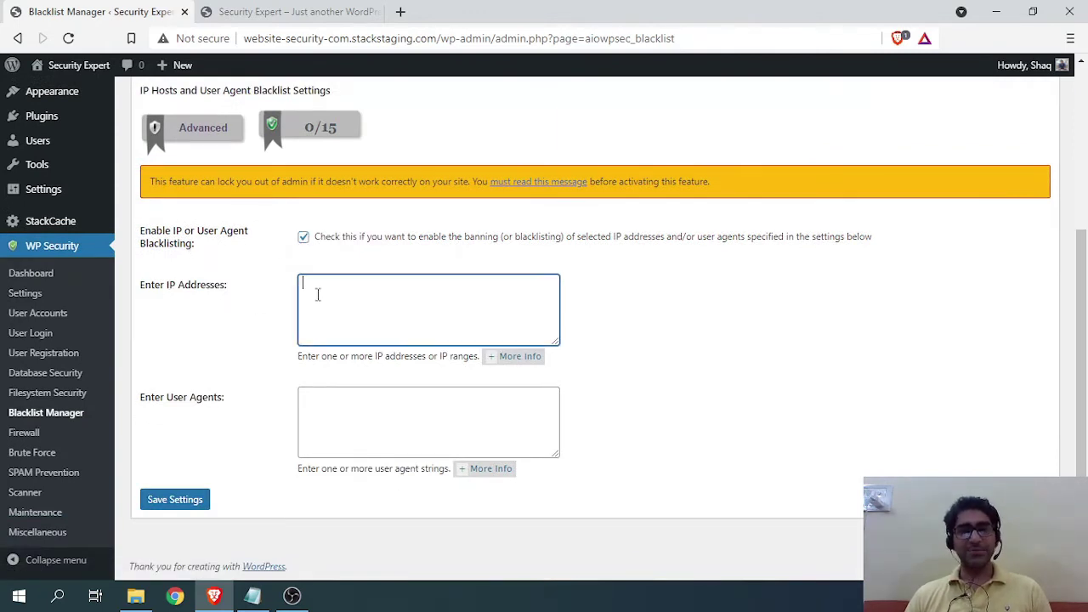
pyautogui.click(362, 433)
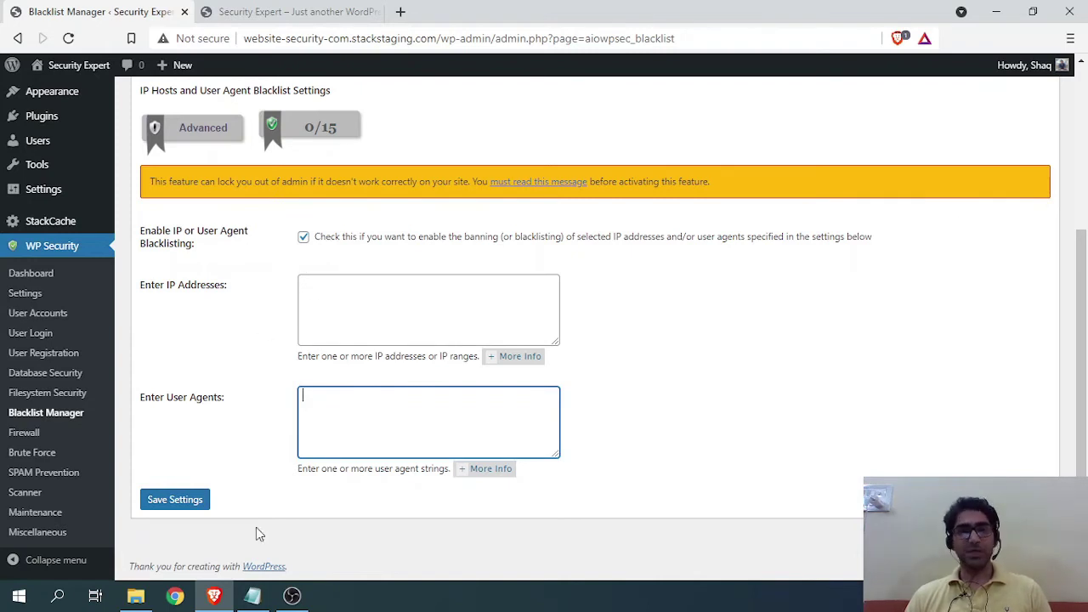
pyautogui.click(190, 505)
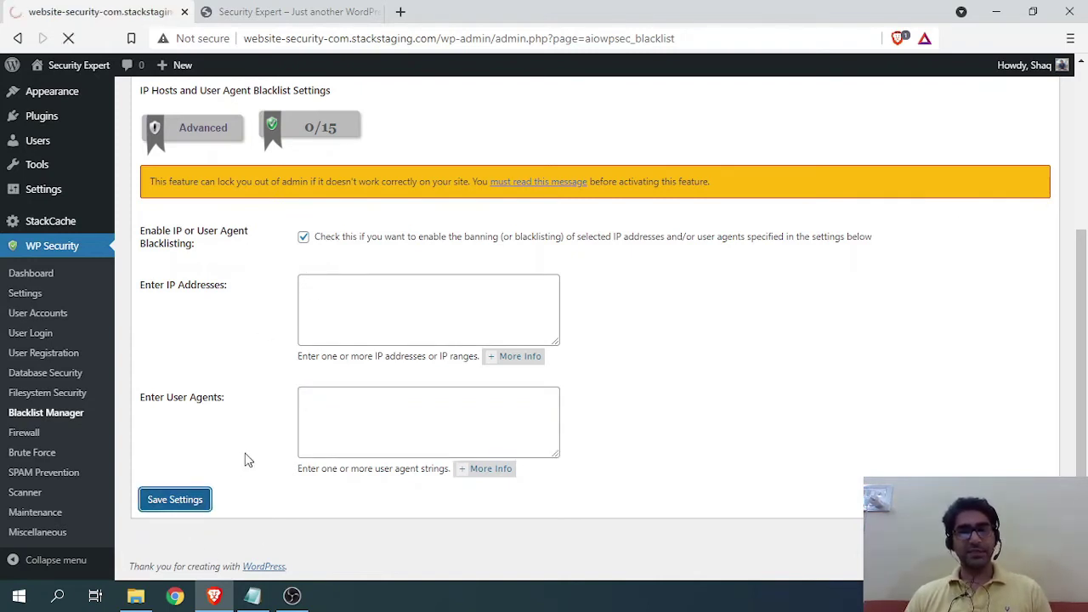
# Check the Blacklist Manager's response to the save attempt and review the entry requirements for IP addresses and user agents.
pyautogui.scroll(-4, 307, 340)
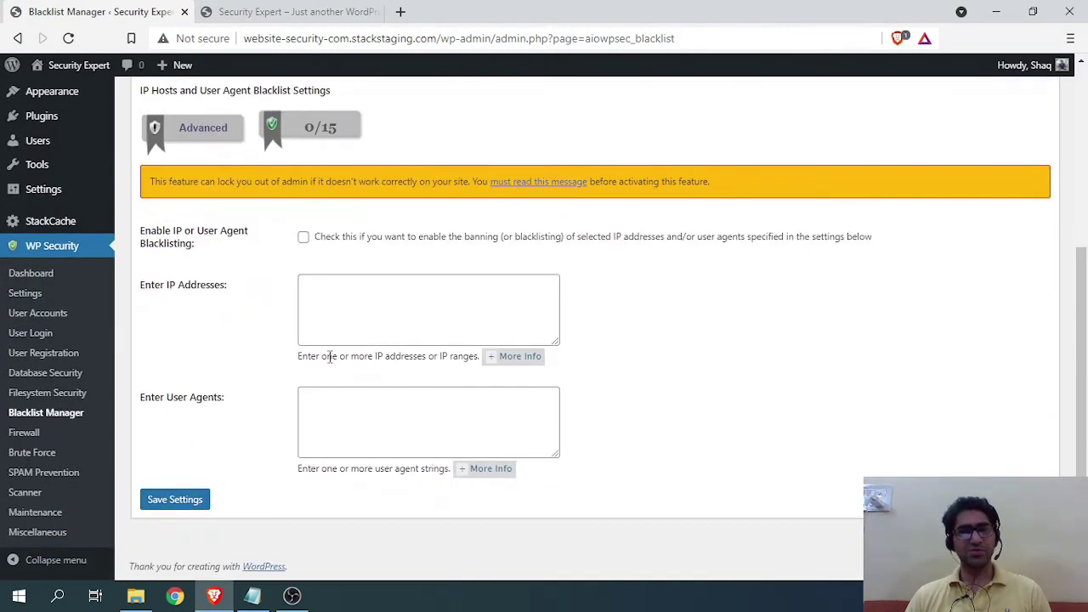
pyautogui.scroll(2, 329, 357)
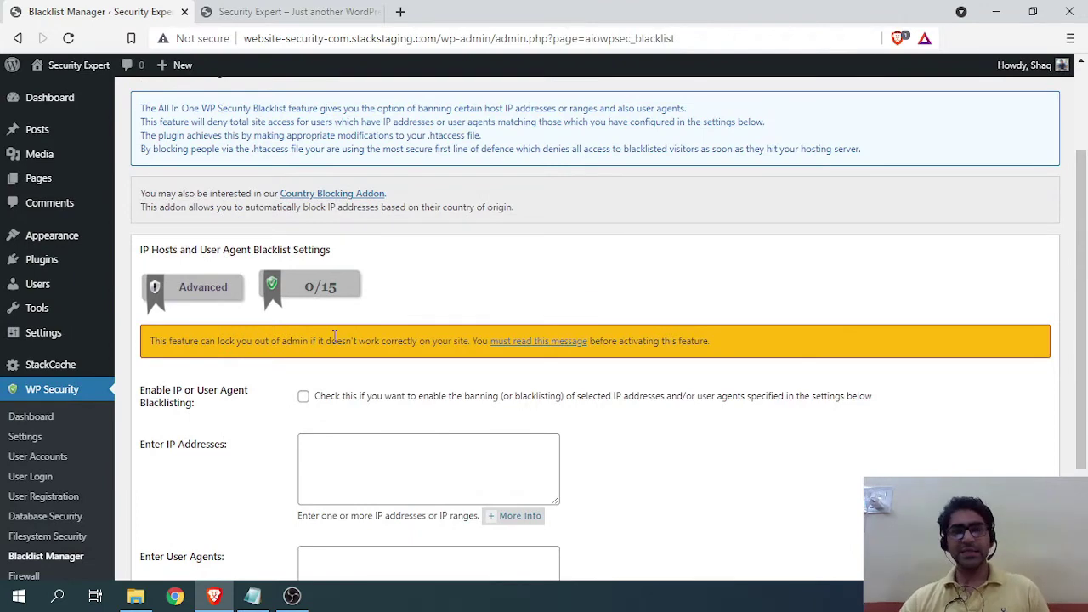
pyautogui.scroll(2, 334, 336)
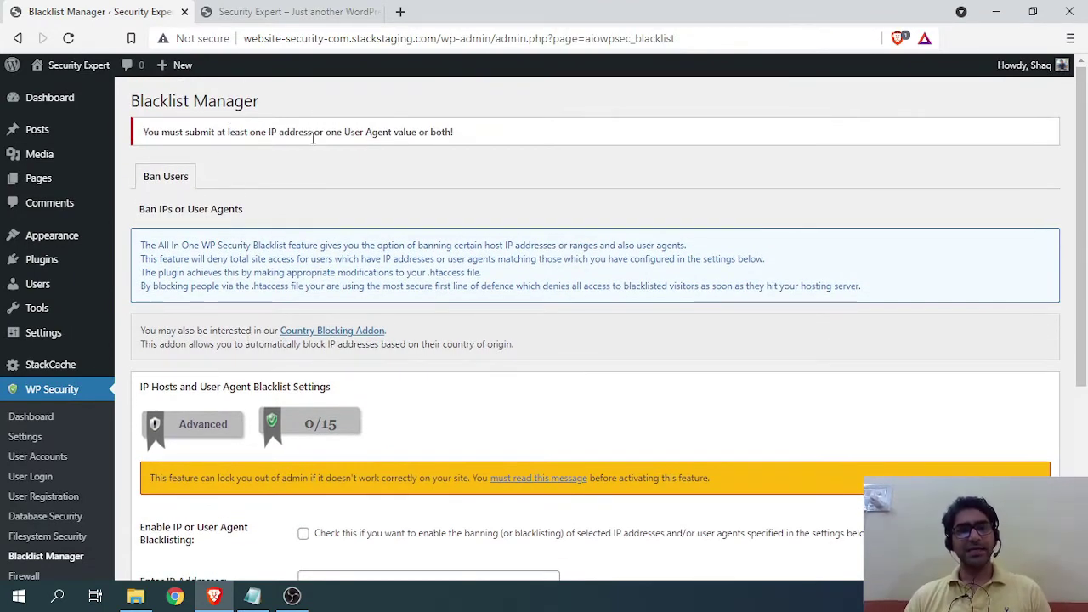
pyautogui.moveTo(318, 131); pyautogui.dragTo(408, 182)
pyautogui.scroll(-4, 330, 413)
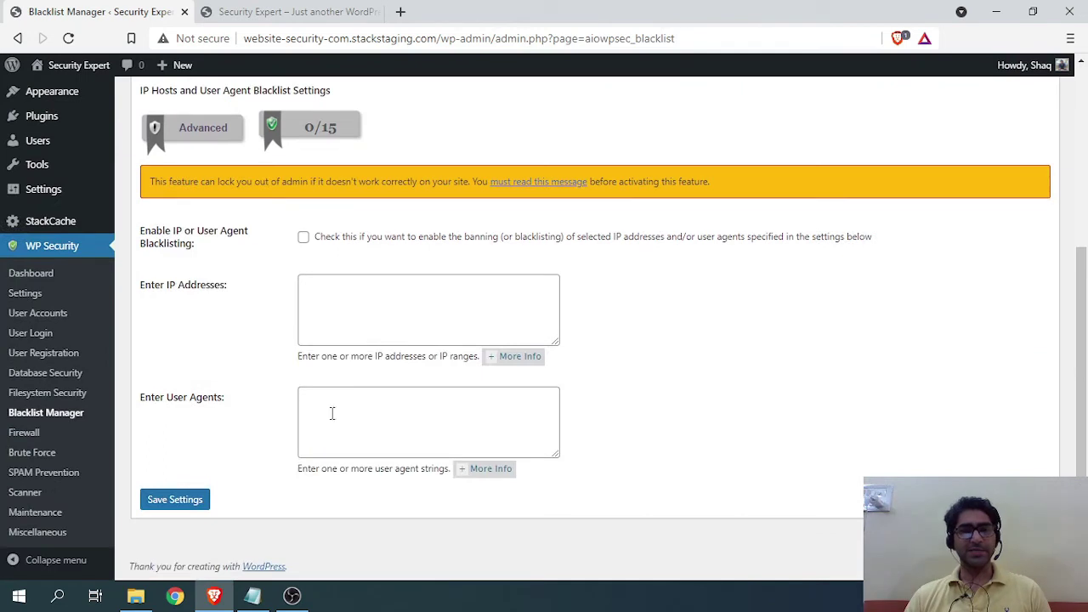
pyautogui.click(374, 301)
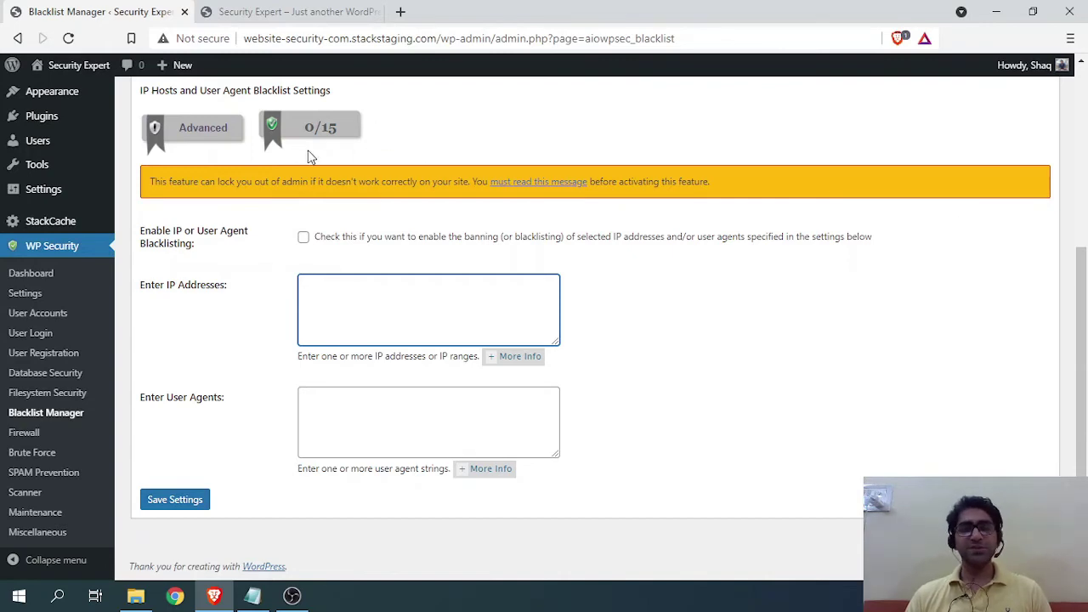
pyautogui.scroll(1, 426, 494)
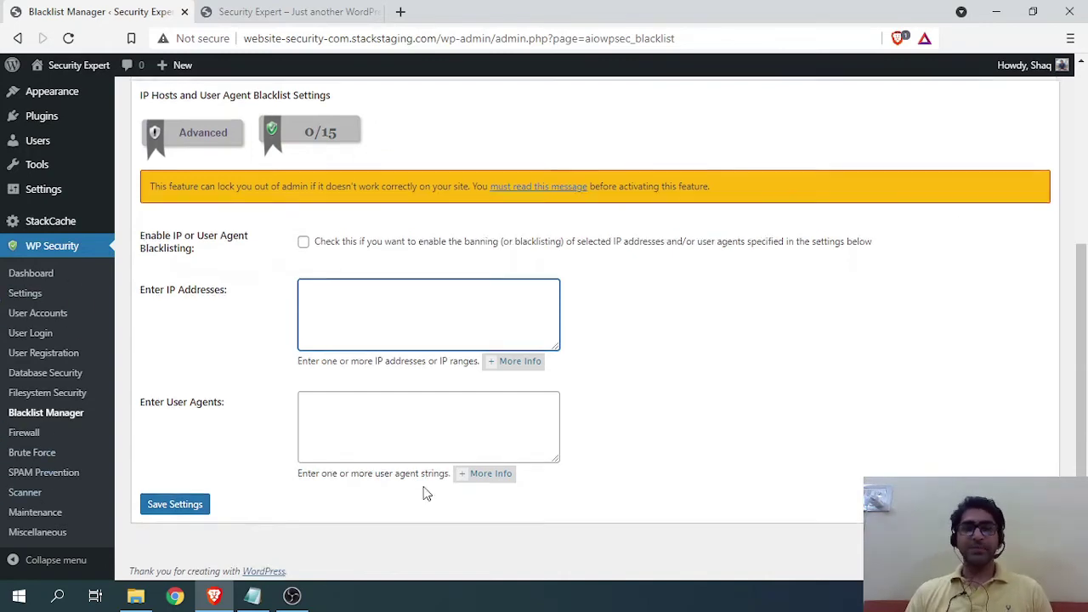
pyautogui.scroll(3, 427, 494)
pyautogui.scroll(-3, 570, 328)
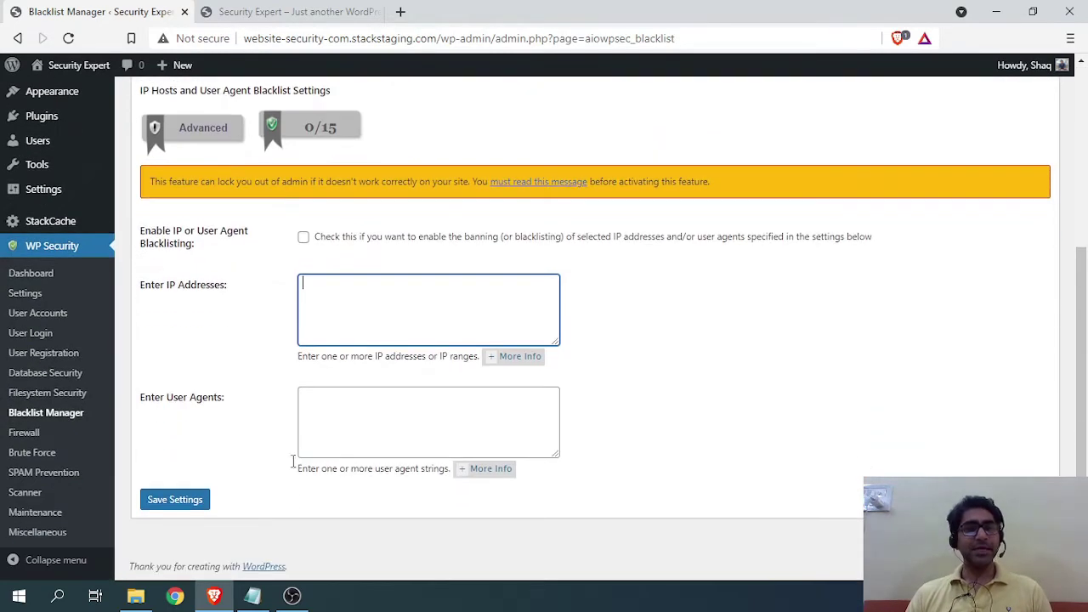
# Open the Firewall settings and look over the basic firewall and XMLRPC pingback protection options.
pyautogui.click(37, 432)
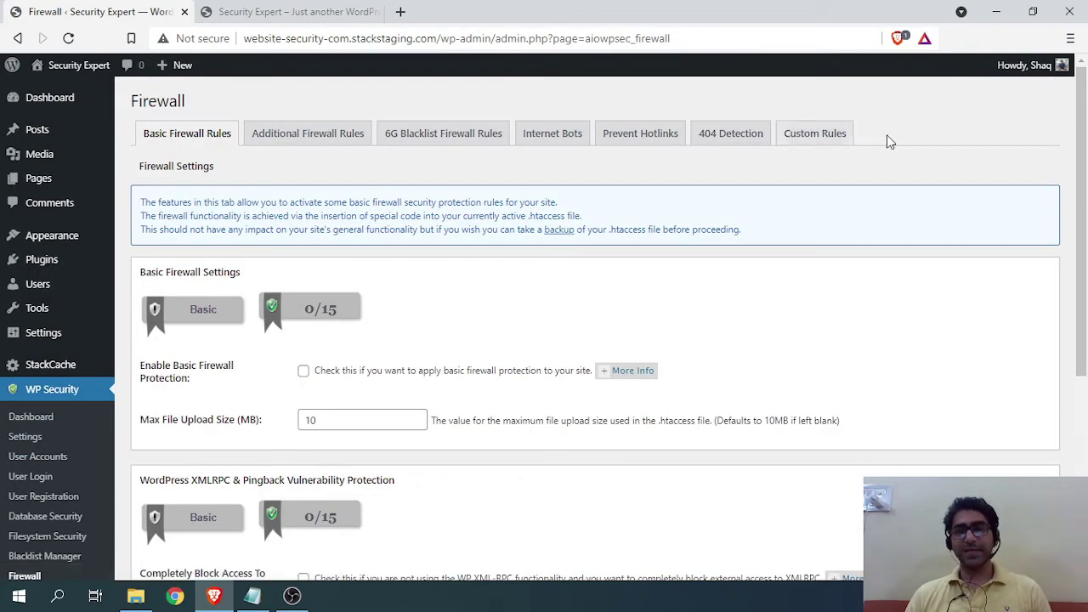
pyautogui.scroll(-3, 709, 233)
pyautogui.scroll(3, 489, 344)
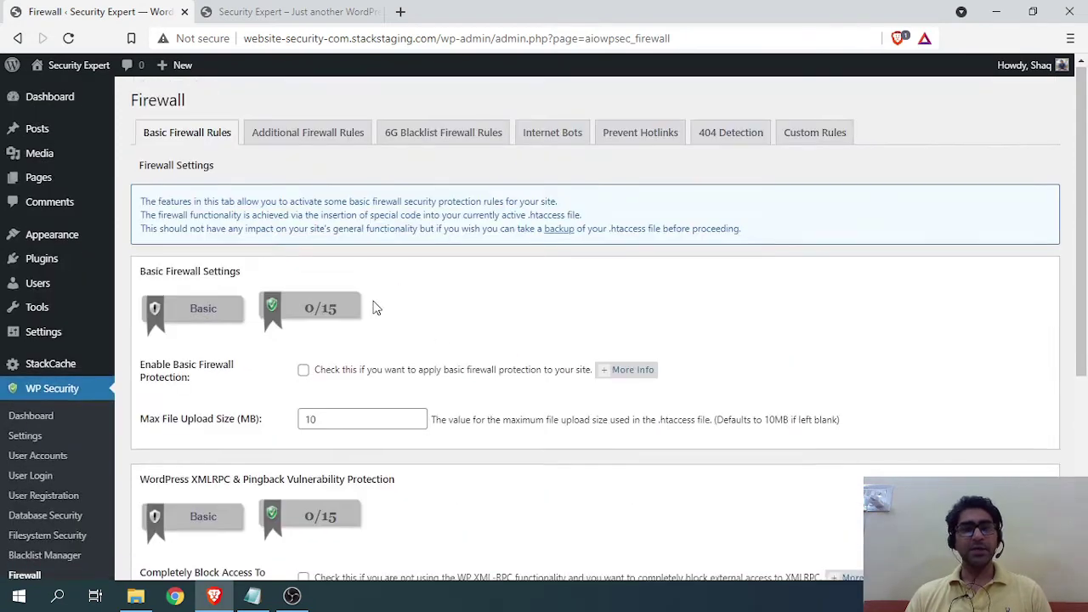
# Enable basic firewall protection for the site, keeping the maximum file upload size at 10 MB.
pyautogui.scroll(-1, 376, 309)
pyautogui.click(303, 292)
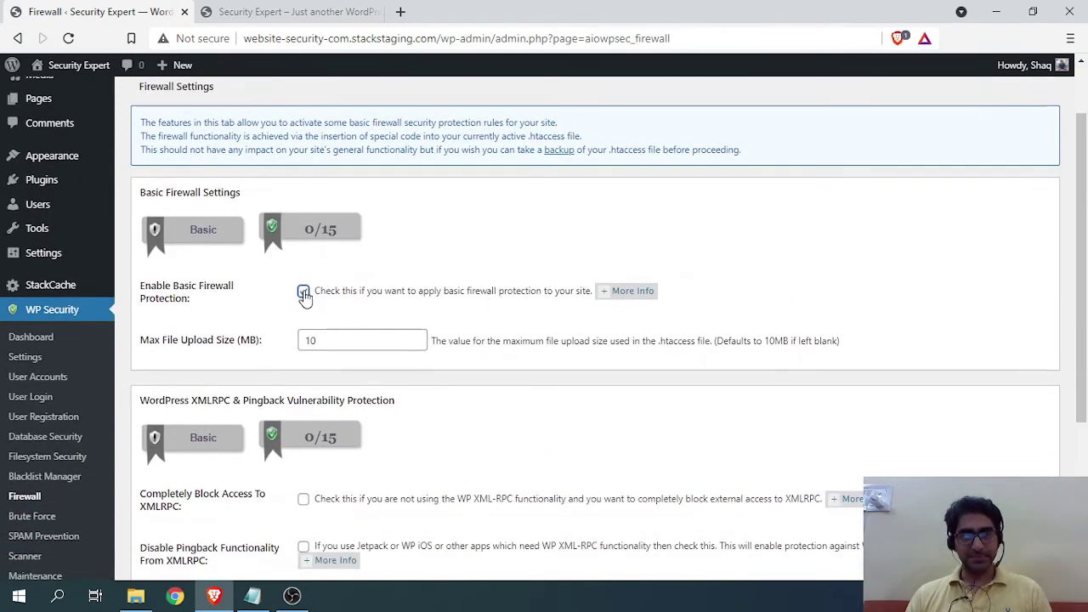
pyautogui.scroll(-1, 415, 272)
pyautogui.scroll(-1, 496, 281)
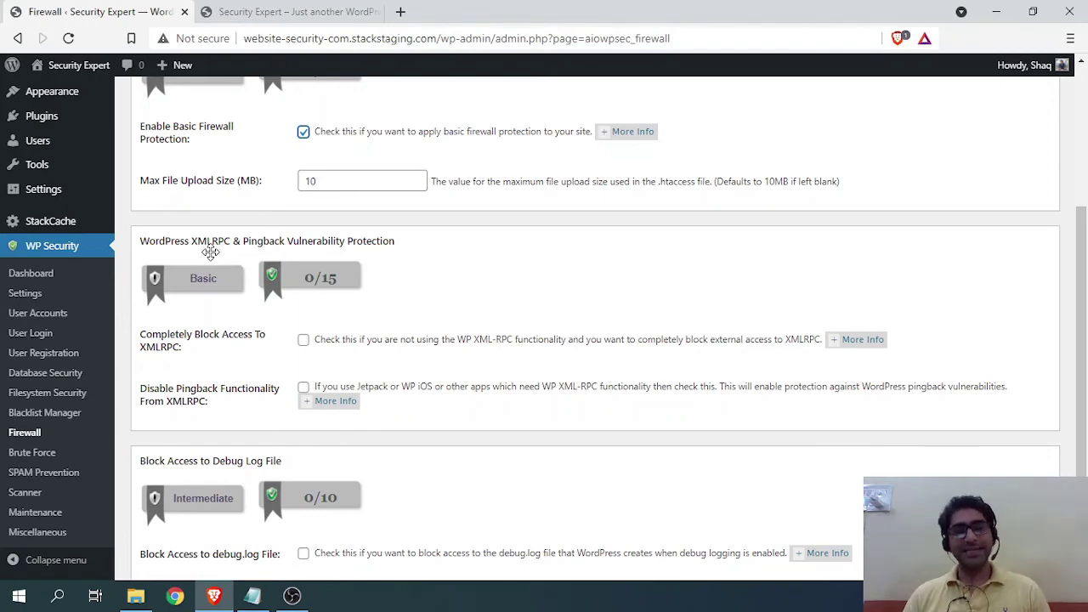
pyautogui.scroll(2, 319, 343)
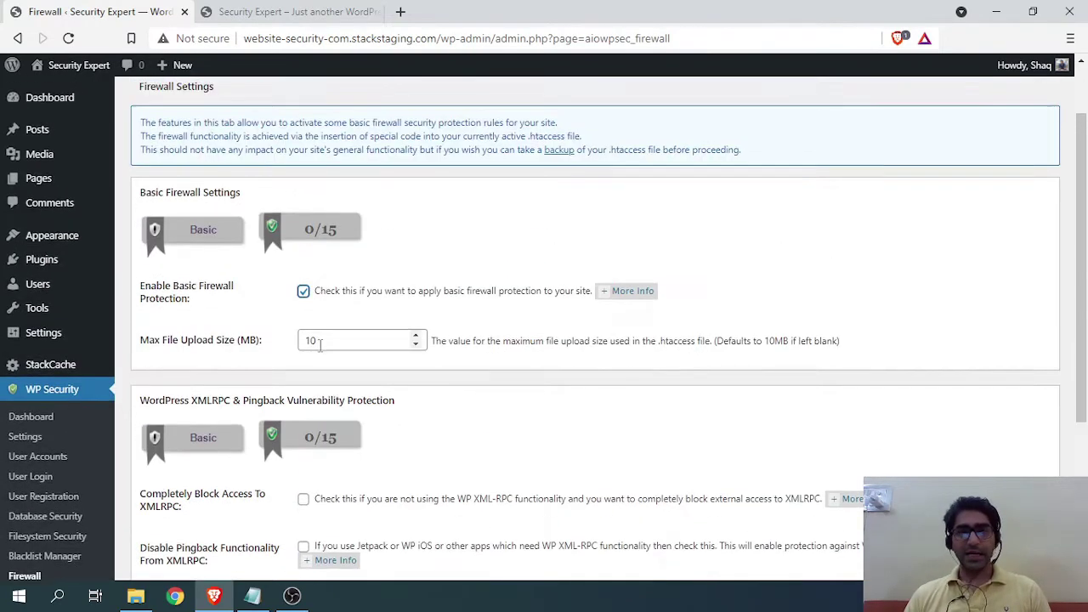
# Completely block access to XMLRPC, leave debug.log access blocking off, and save the basic firewall settings.
pyautogui.scroll(-2, 320, 344)
pyautogui.click(303, 340)
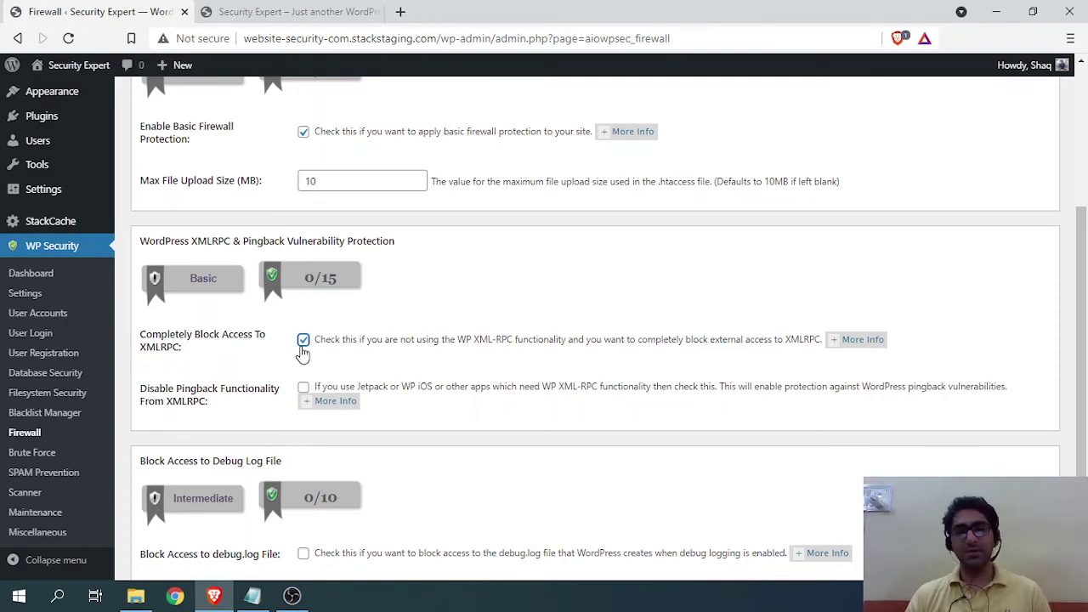
pyautogui.scroll(-1, 303, 355)
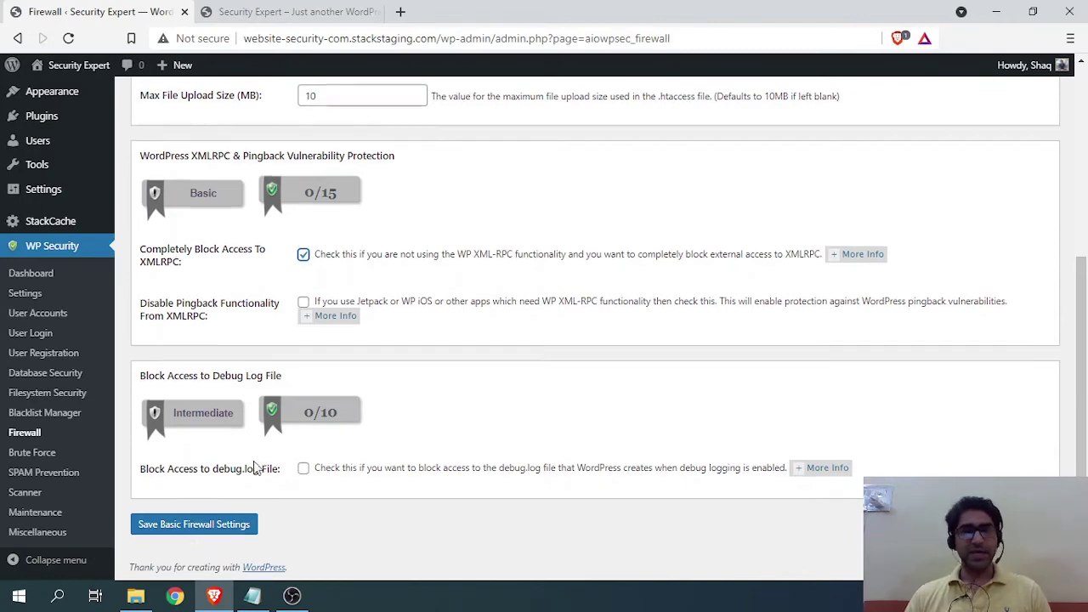
pyautogui.scroll(2, 297, 332)
pyautogui.scroll(-3, 323, 516)
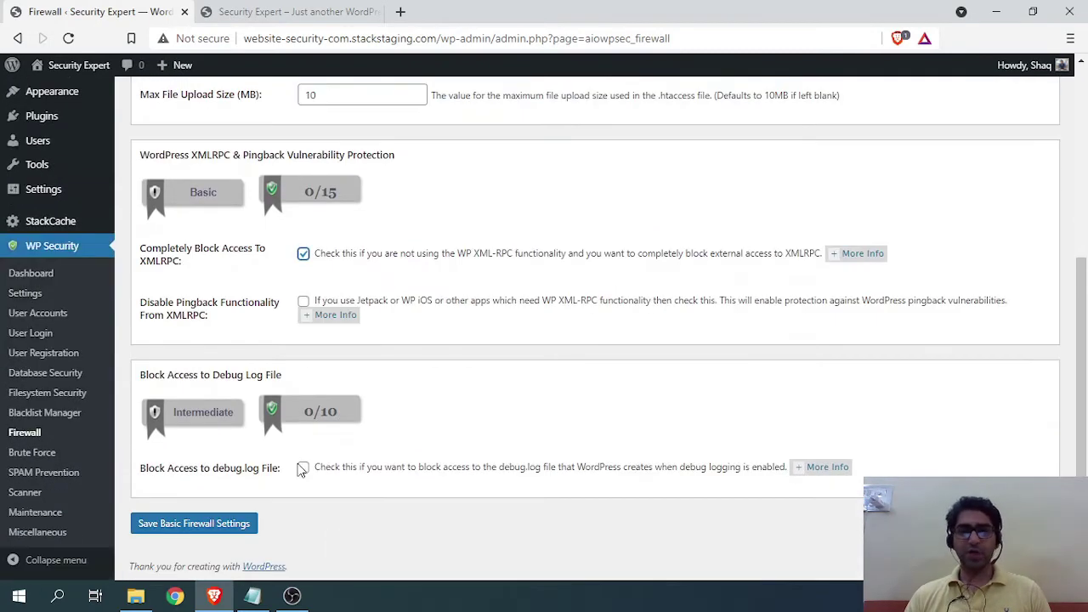
pyautogui.click(219, 524)
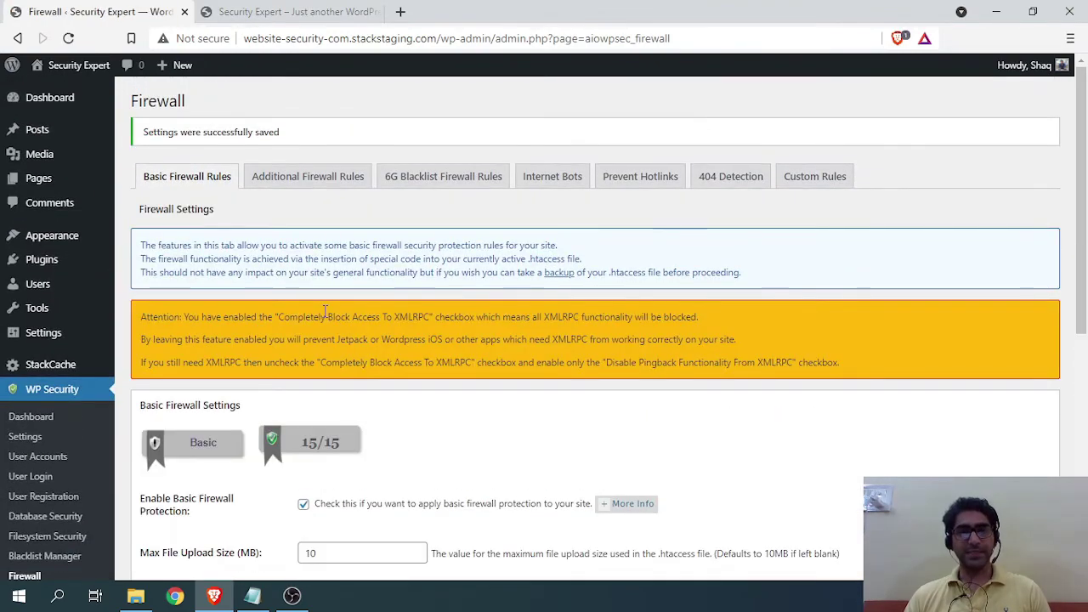
pyautogui.scroll(-5, 321, 365)
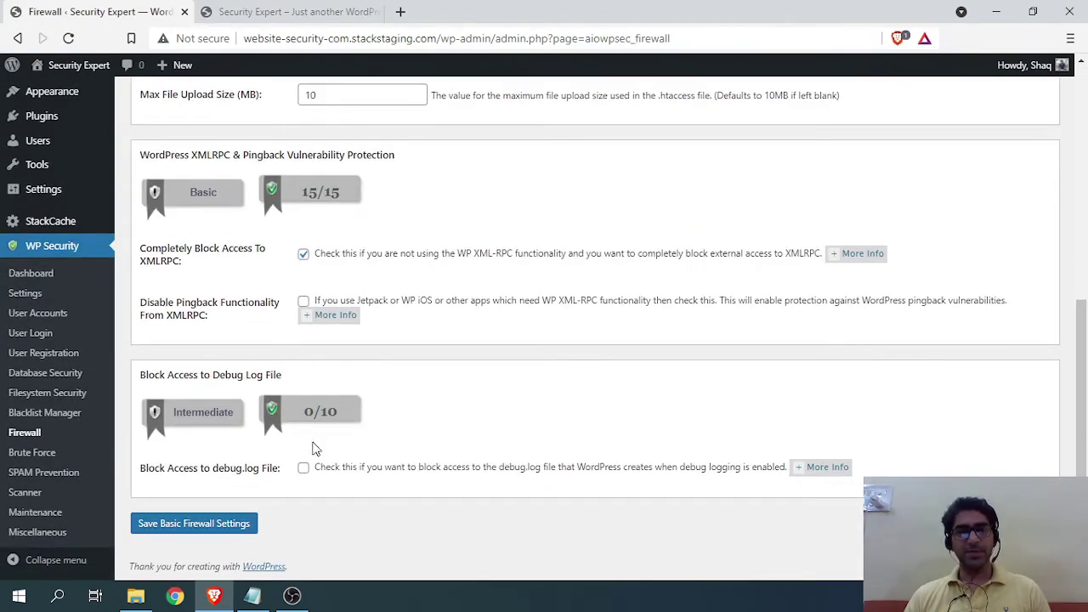
# Open the additional firewall rules and review the explanation of .htaccess changes, the plugin compatibility and backup advice, and the available options.
pyautogui.scroll(6, 306, 425)
pyautogui.click(293, 193)
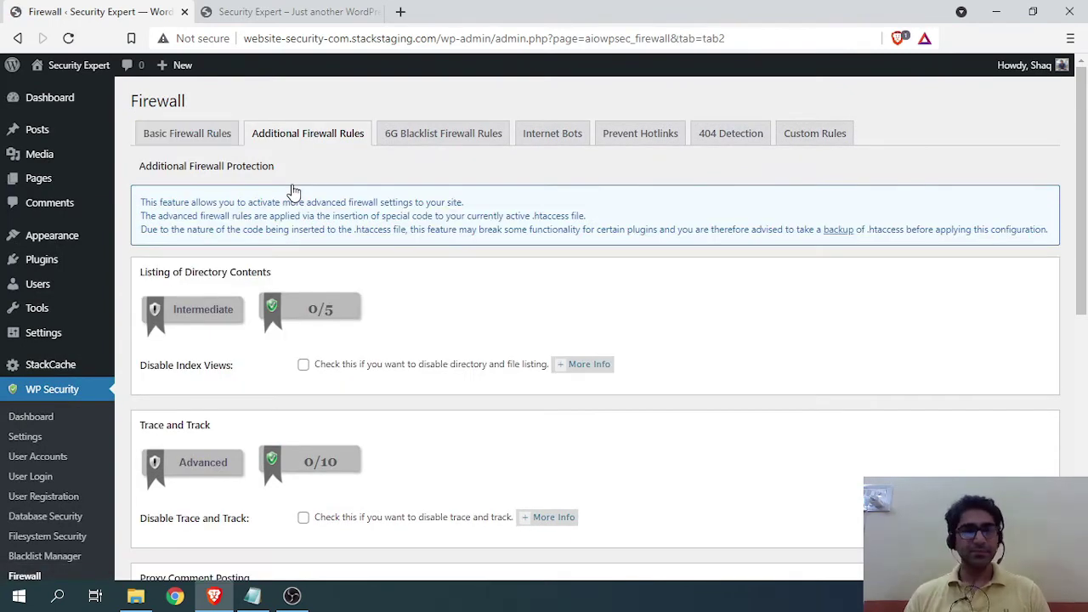
pyautogui.scroll(-3, 340, 251)
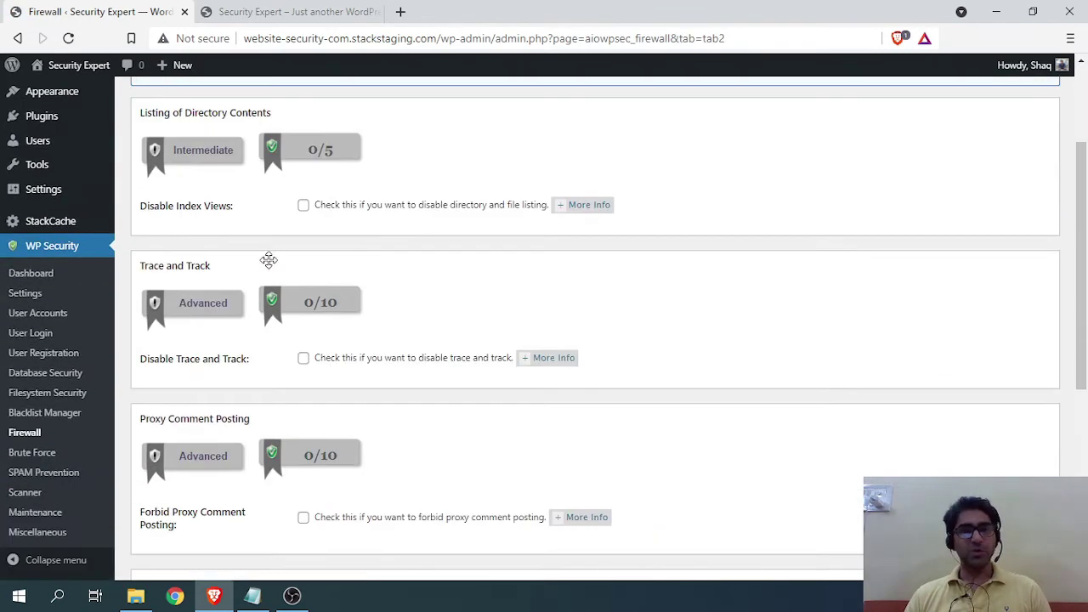
pyautogui.scroll(1, 228, 267)
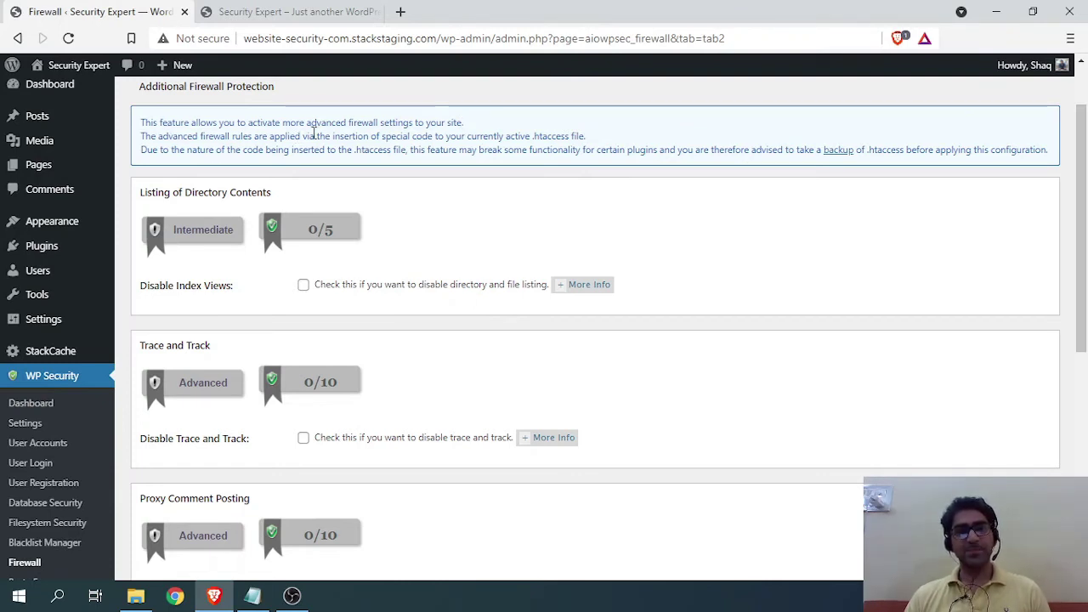
pyautogui.moveTo(579, 138); pyautogui.dragTo(521, 130)
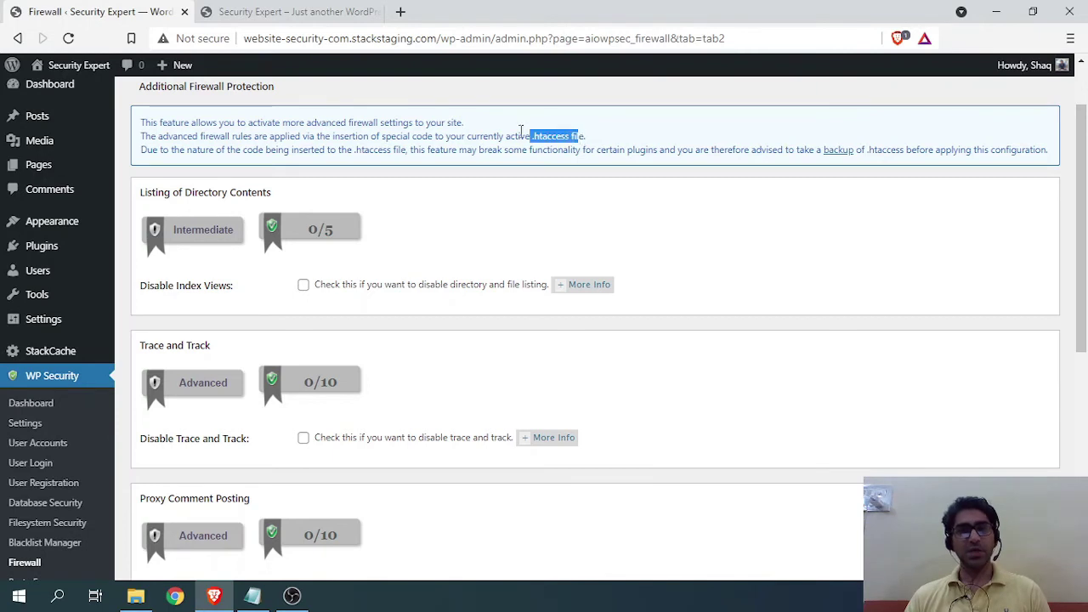
pyautogui.moveTo(201, 138); pyautogui.dragTo(676, 167)
pyautogui.click(680, 170)
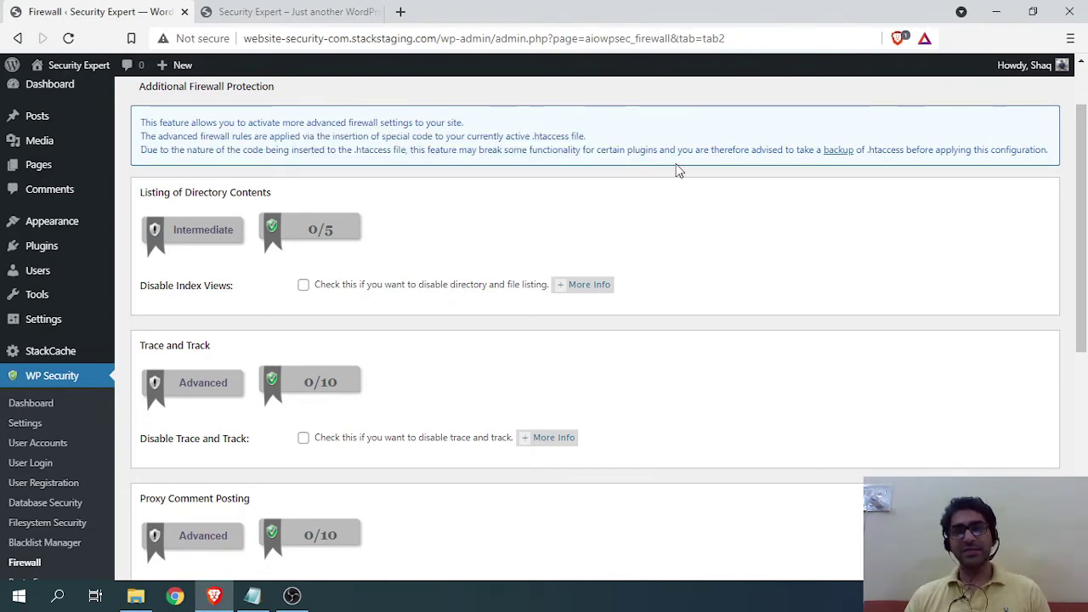
pyautogui.moveTo(952, 155); pyautogui.dragTo(895, 152)
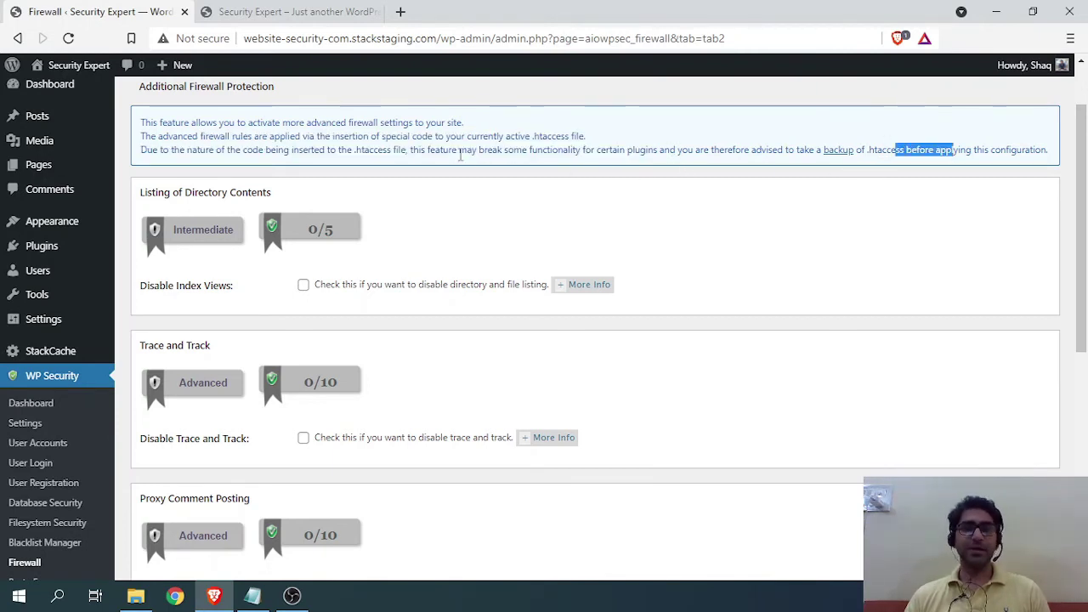
pyautogui.scroll(-1, 381, 213)
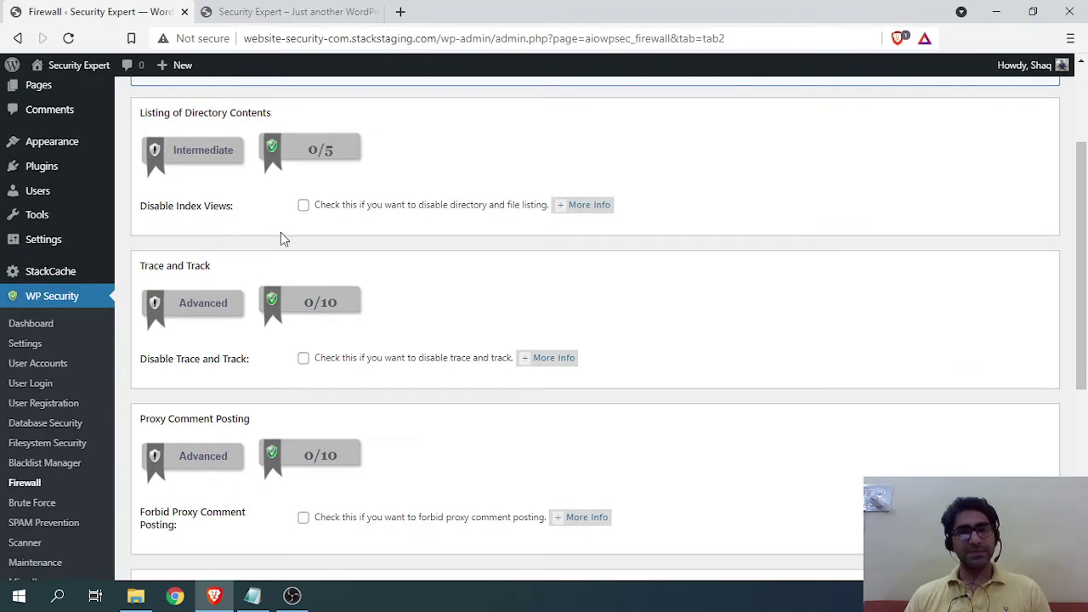
pyautogui.scroll(-1, 312, 228)
pyautogui.scroll(2, 312, 227)
pyautogui.scroll(-1, 221, 376)
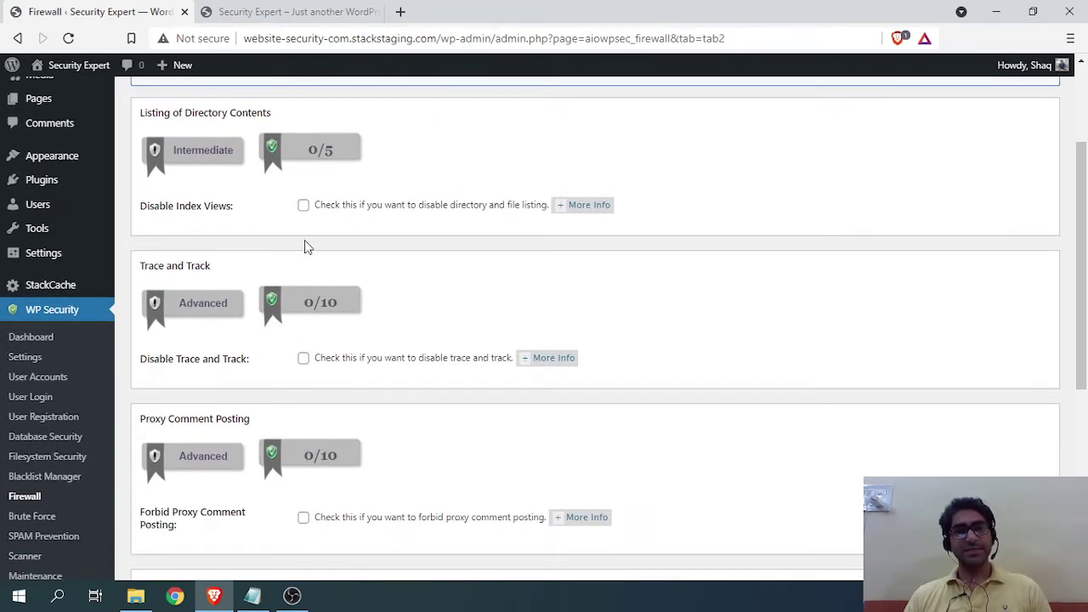
# Turn on the additional firewall rules for Disable Index Views, Disable Trace and Track, and Forbid Proxy Comment Posting.
pyautogui.click(303, 204)
pyautogui.scroll(-2, 298, 323)
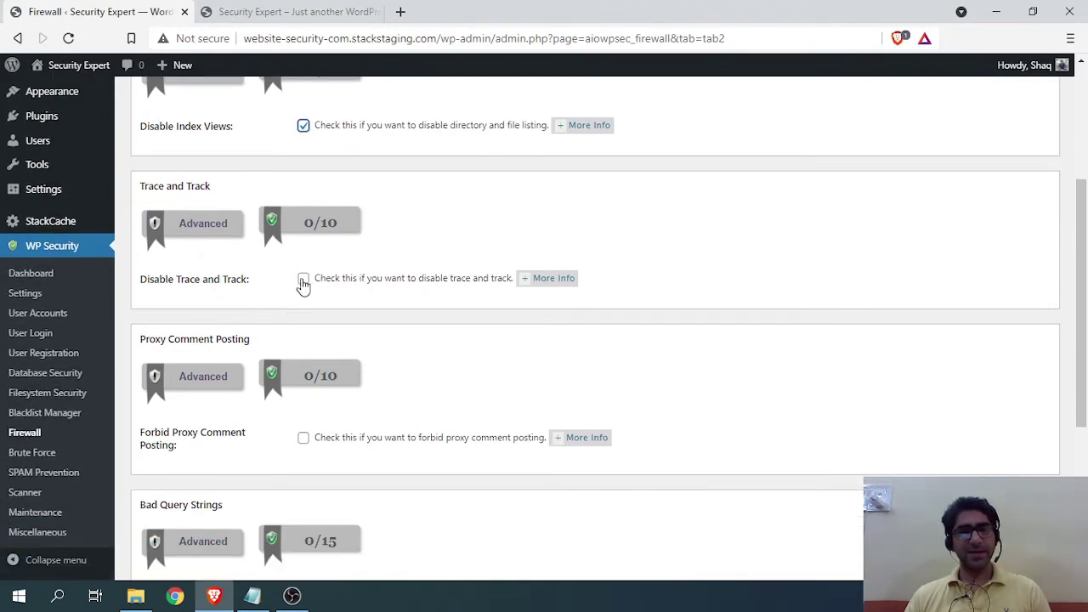
pyautogui.click(303, 281)
pyautogui.scroll(-1, 221, 357)
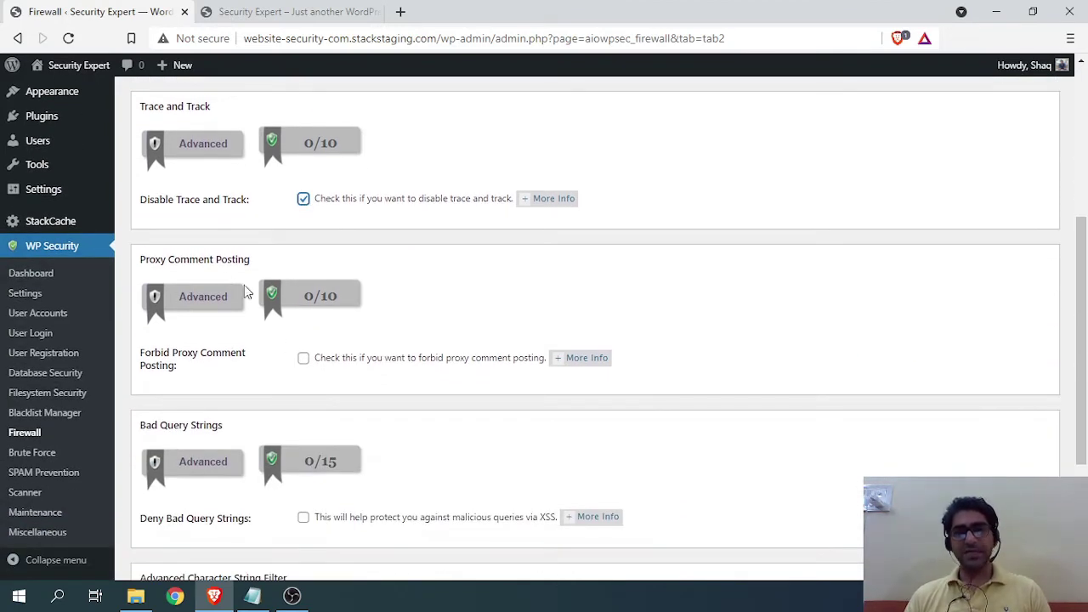
pyautogui.click(303, 358)
# Turn on Deny Bad Query Strings and the Advanced Character String Filter, and save the additional firewall settings.
pyautogui.scroll(-2, 294, 370)
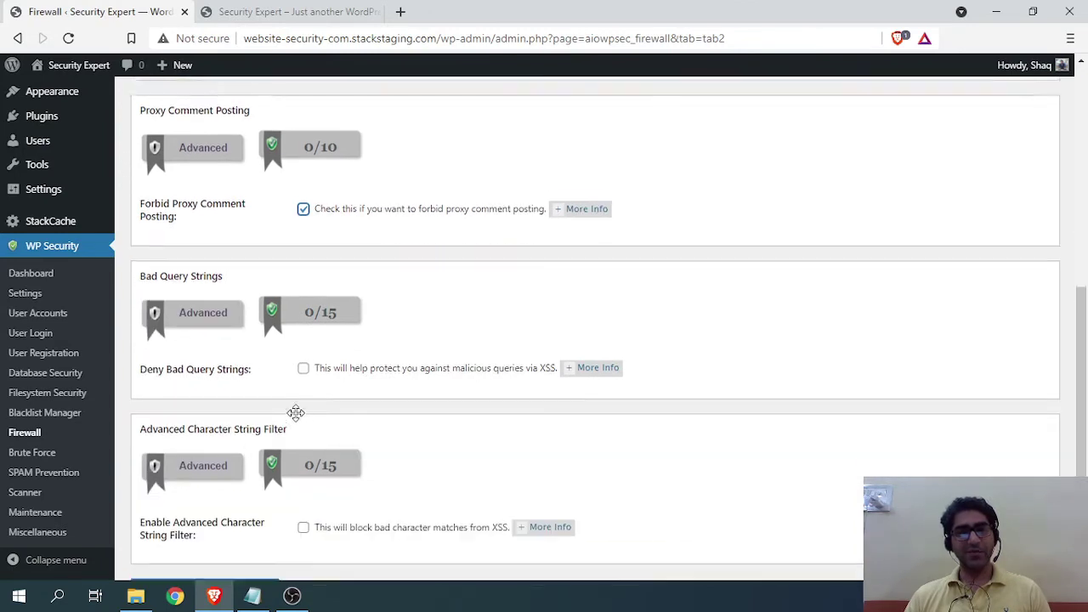
pyautogui.click(303, 358)
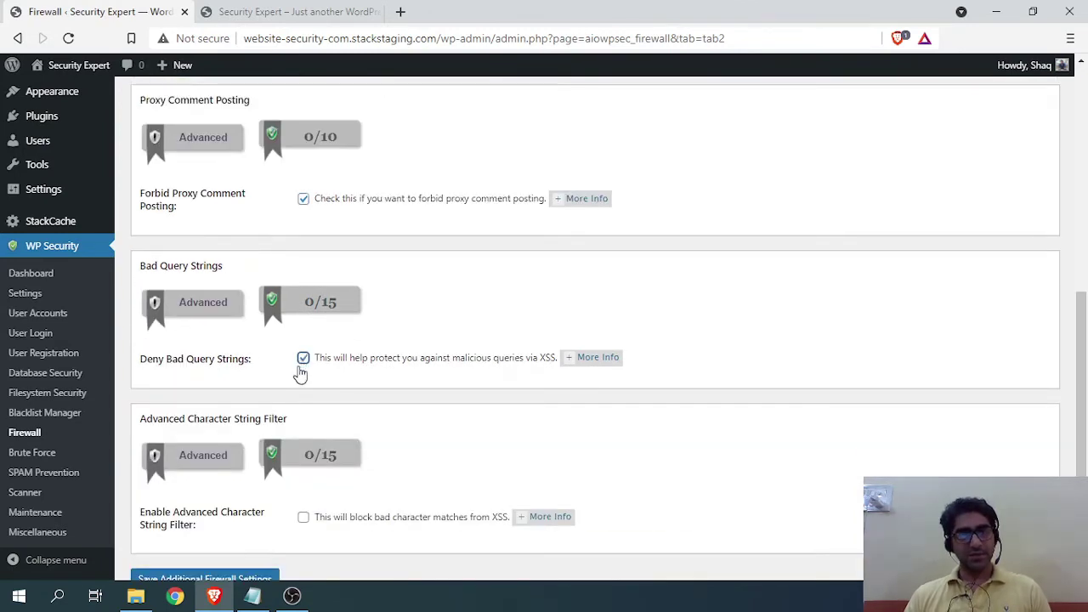
pyautogui.scroll(-1, 293, 378)
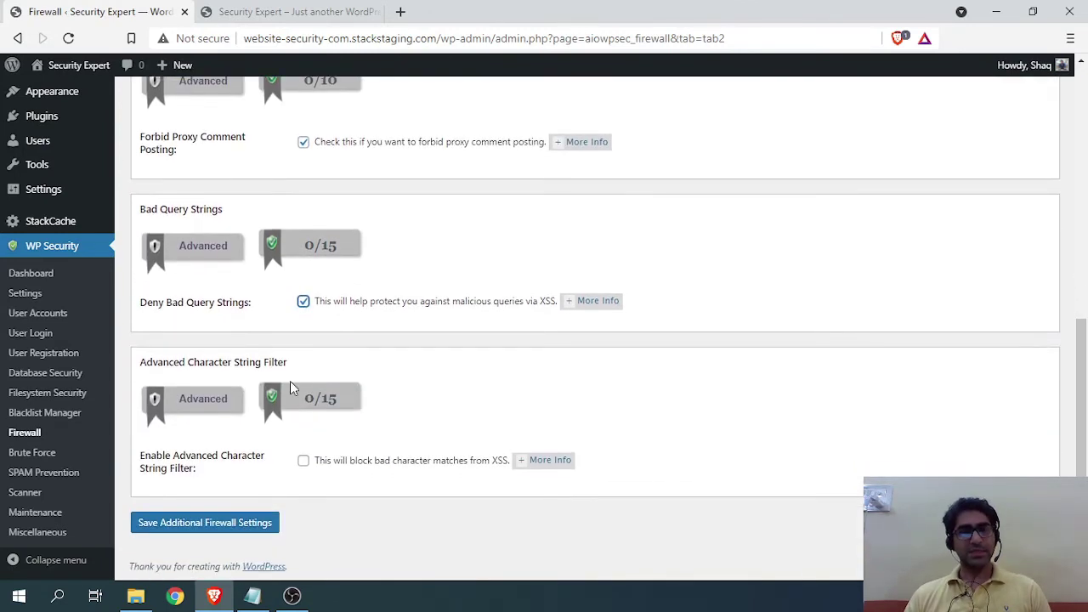
pyautogui.click(304, 460)
pyautogui.click(214, 522)
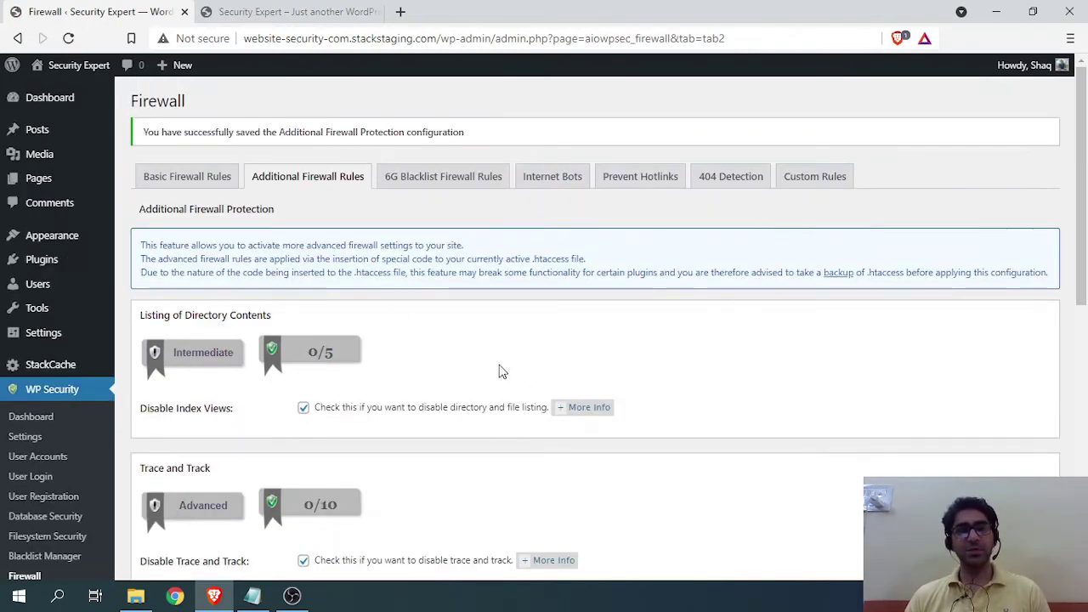
# Reload the additional firewall rules page and check the security score of each saved rule.
pyautogui.scroll(-2, 354, 306)
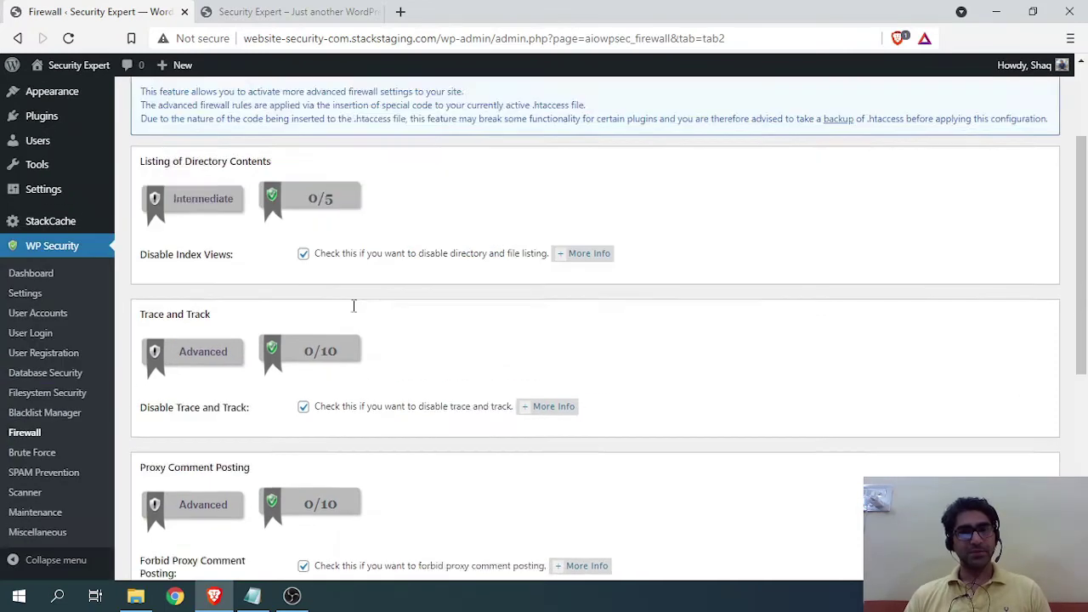
pyautogui.scroll(-5, 354, 306)
pyautogui.scroll(2, 163, 246)
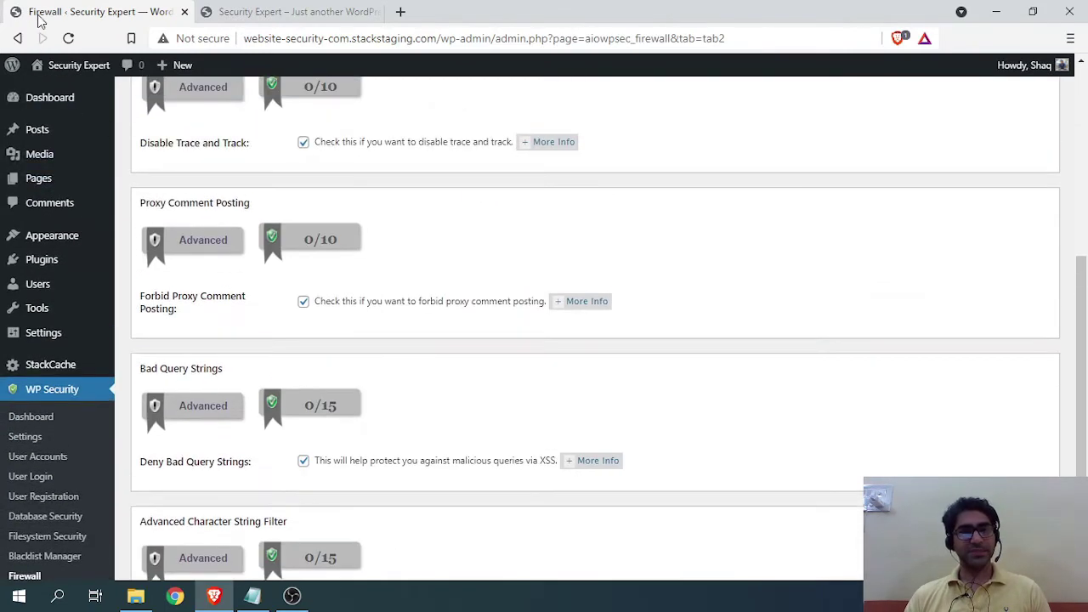
pyautogui.click(68, 38)
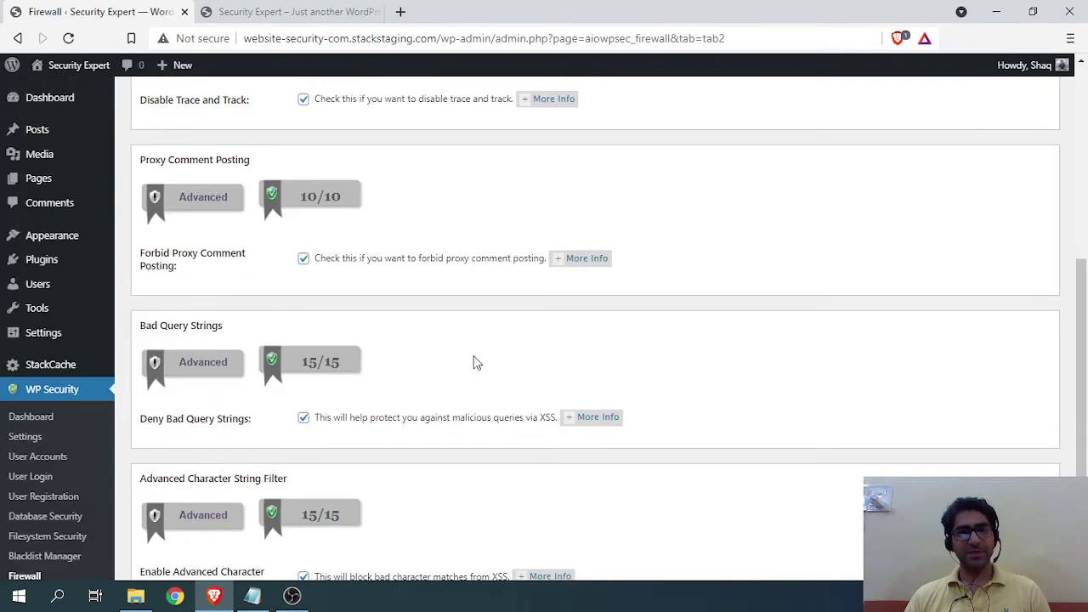
pyautogui.scroll(-2, 333, 248)
pyautogui.scroll(5, 287, 406)
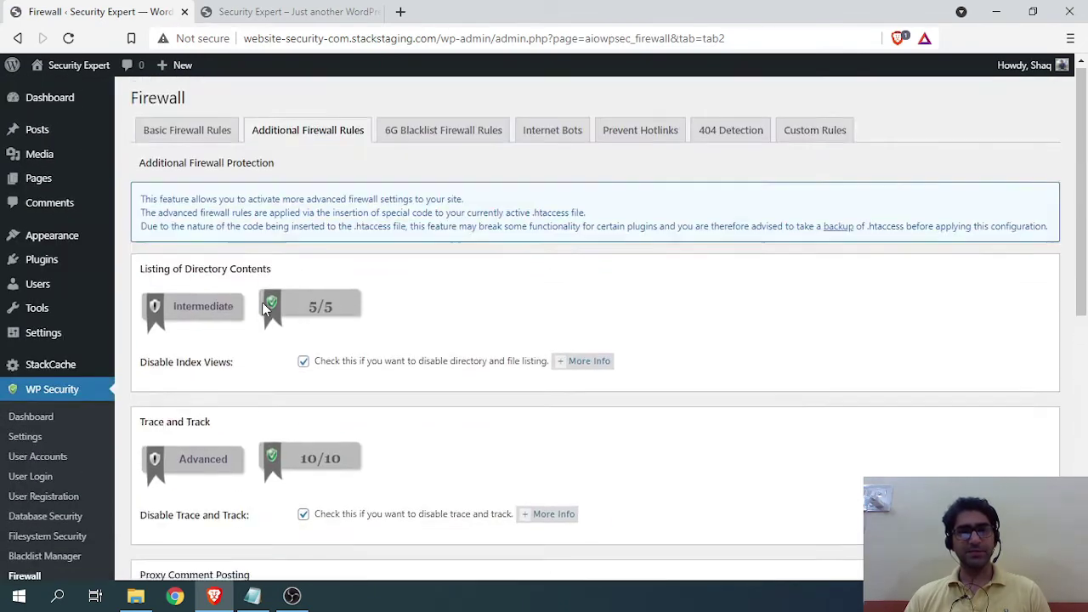
# Reload the public Security Expert site to check that it still works, and return to the additional firewall rules.
pyautogui.click(238, 17)
pyautogui.click(78, 18)
pyautogui.click(272, 13)
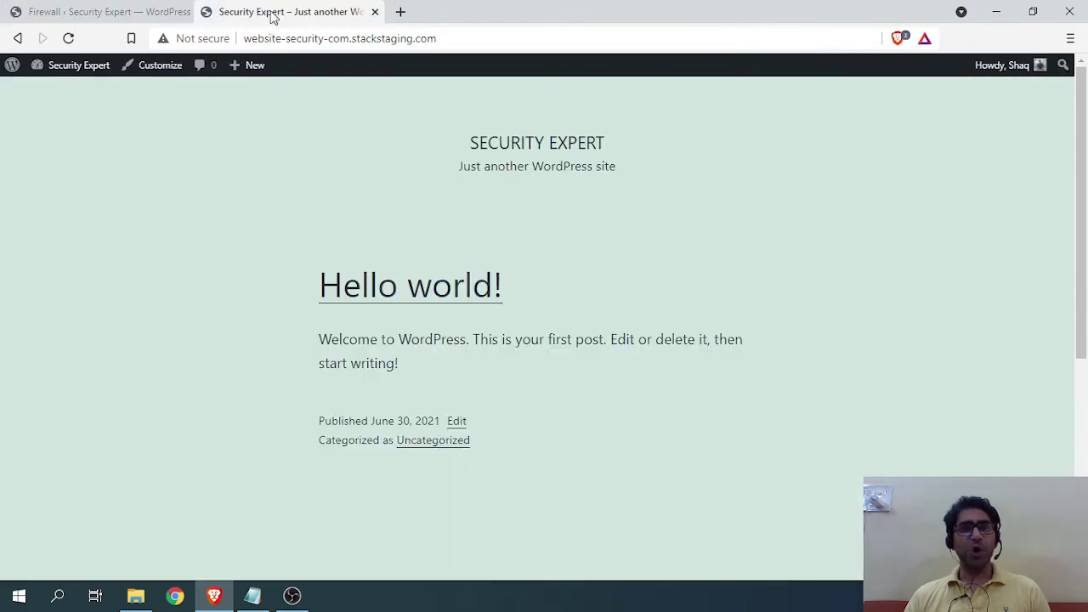
pyautogui.click(68, 39)
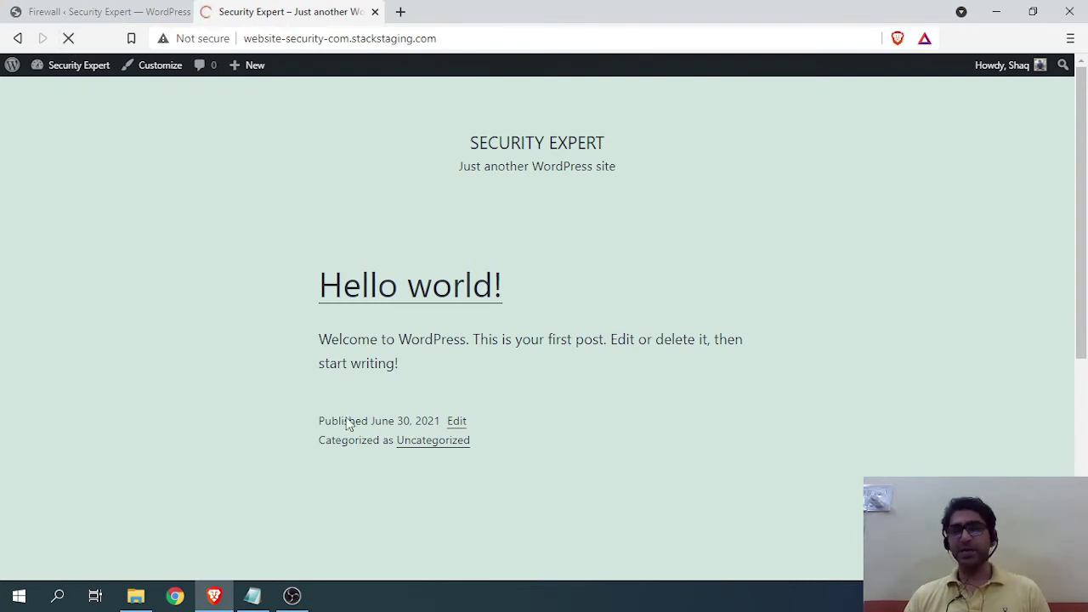
pyautogui.scroll(-4, 211, 189)
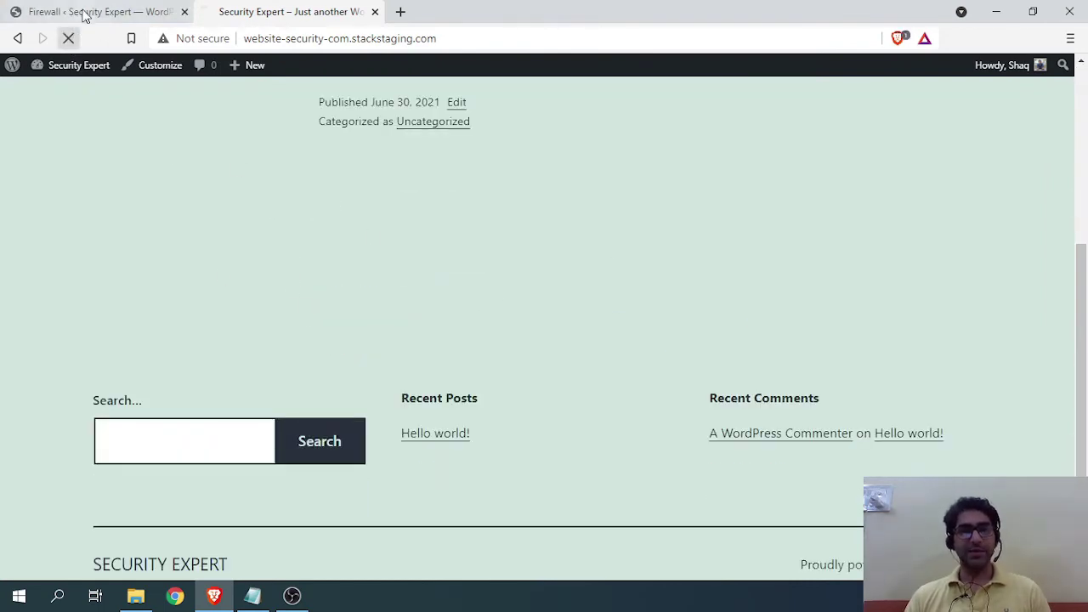
pyautogui.click(79, 11)
pyautogui.scroll(-3, 563, 235)
pyautogui.scroll(3, 489, 396)
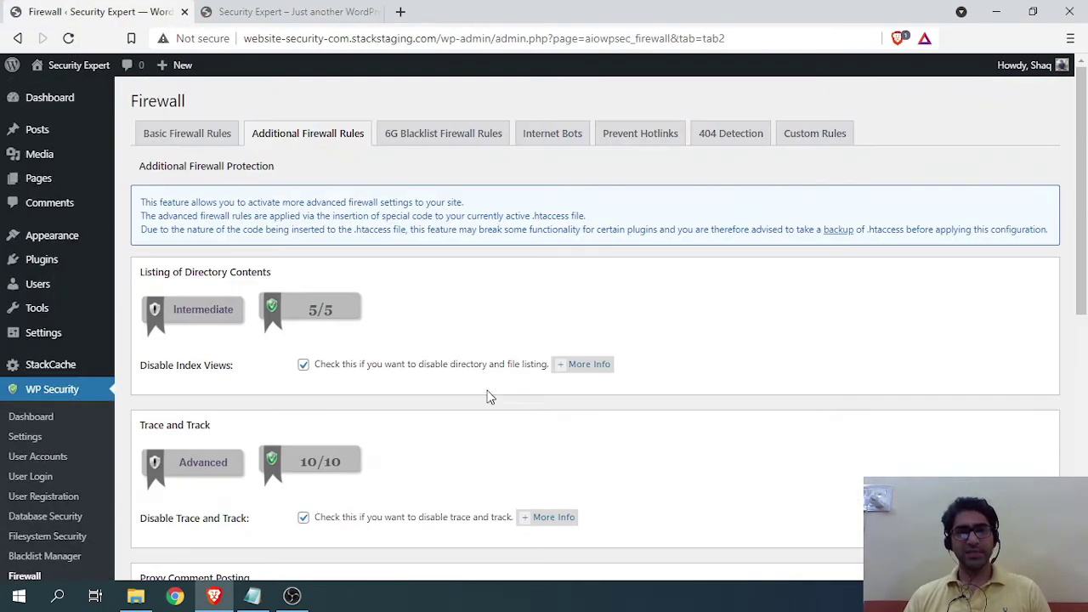
# Enable 6G firewall protection in the 6G Blacklist rules, leave legacy 5G protection off, and save the settings.
pyautogui.click(416, 146)
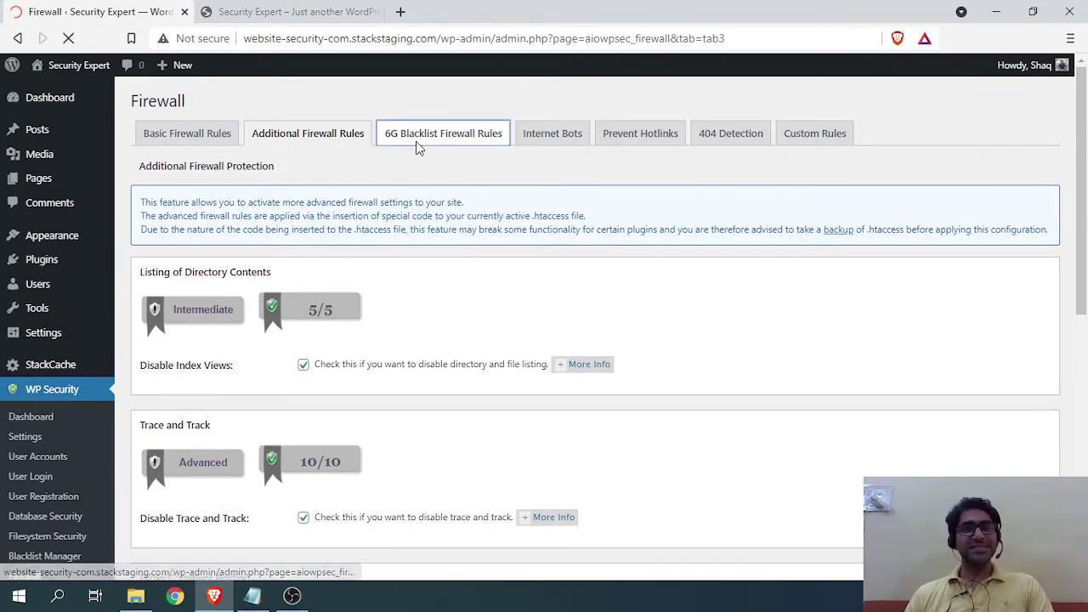
pyautogui.scroll(-1, 429, 337)
pyautogui.scroll(-2, 430, 338)
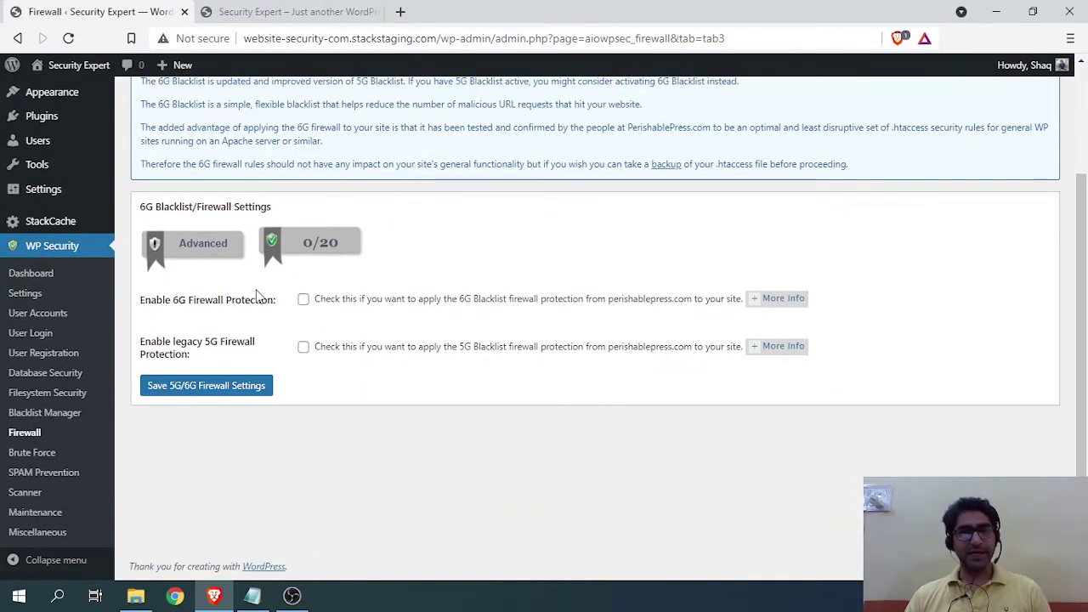
pyautogui.click(304, 300)
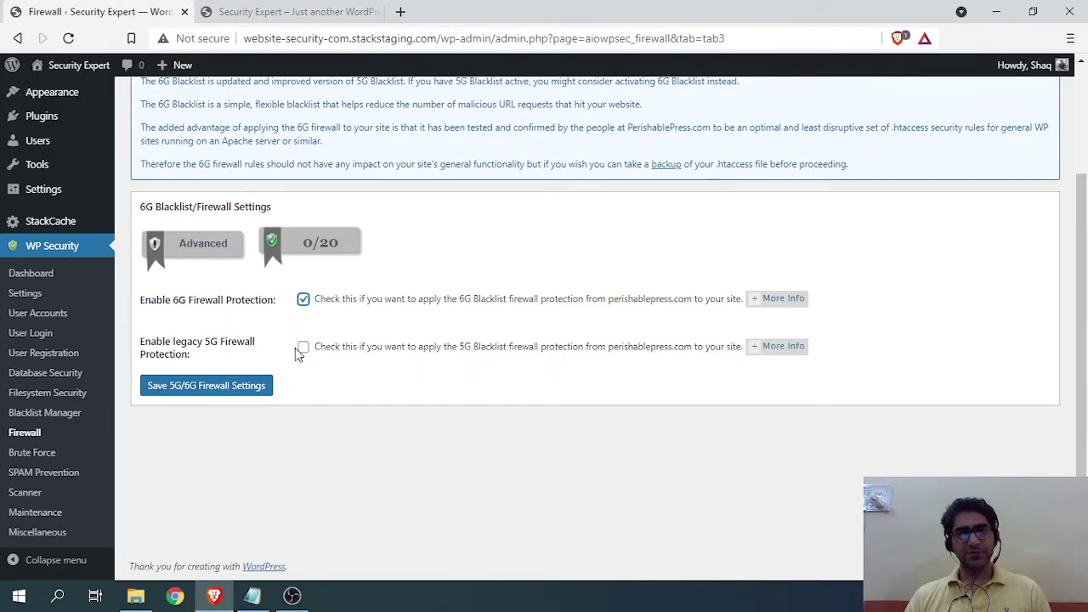
pyautogui.click(199, 388)
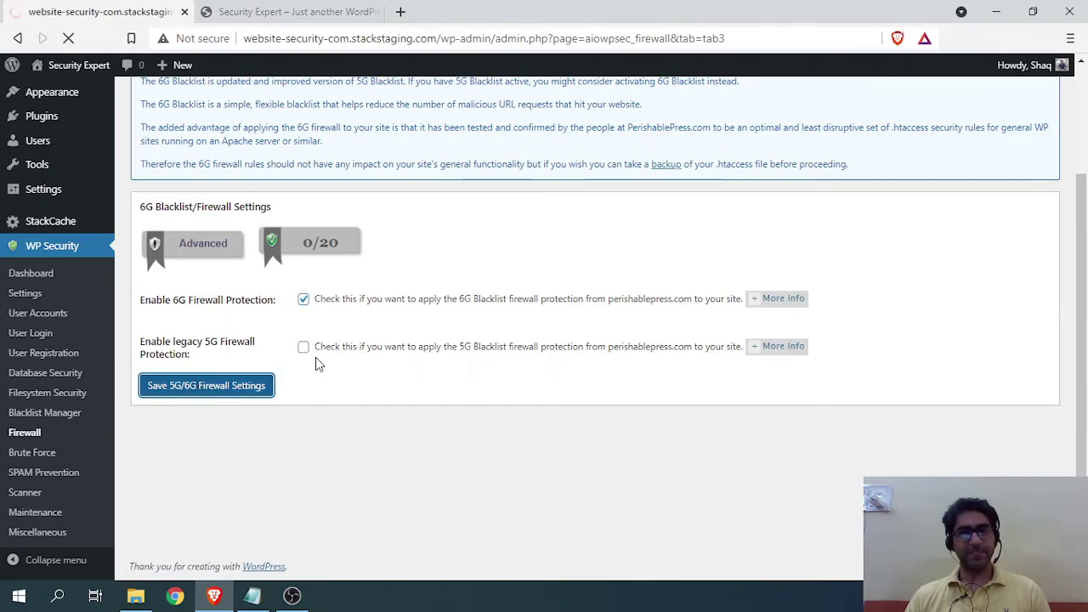
pyautogui.scroll(-3, 317, 358)
pyautogui.scroll(2, 304, 378)
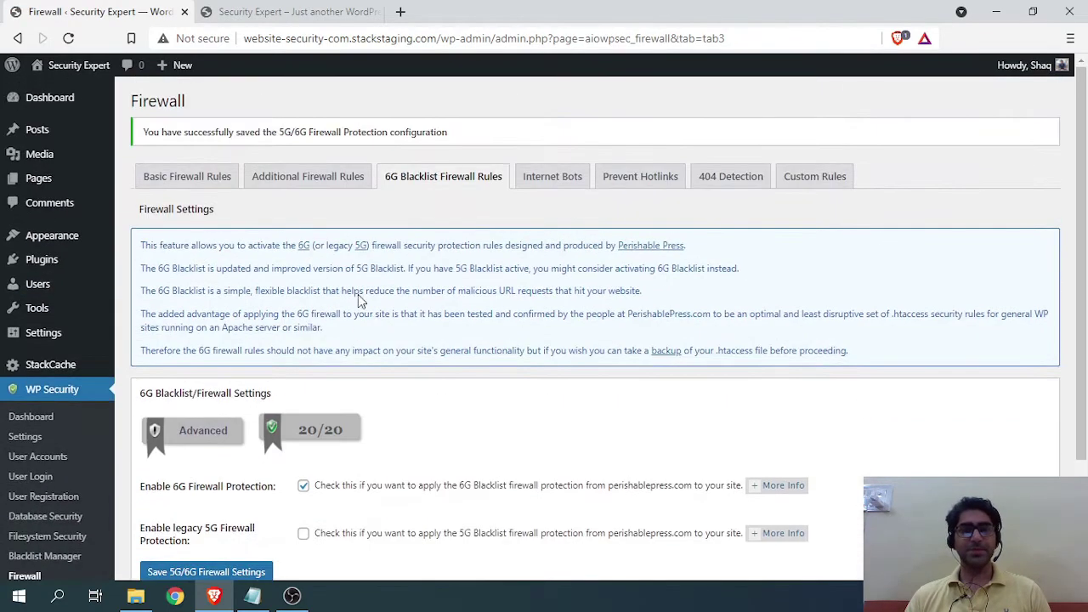
# Enable Block Fake Googlebots in the Internet Bots firewall settings, save, and reload the page to check its security score.
pyautogui.click(553, 178)
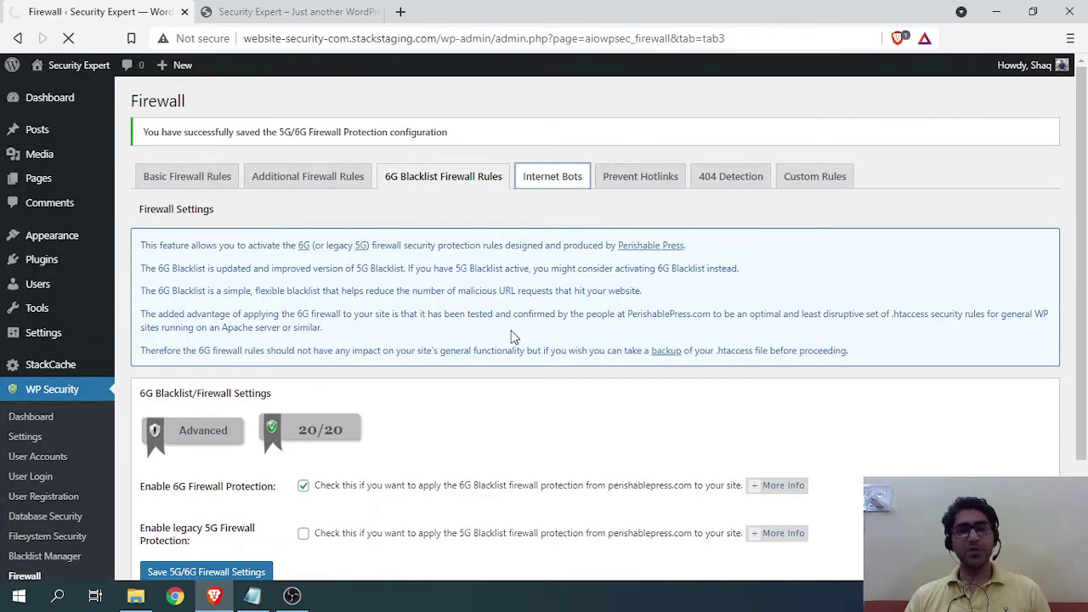
pyautogui.scroll(-2, 315, 295)
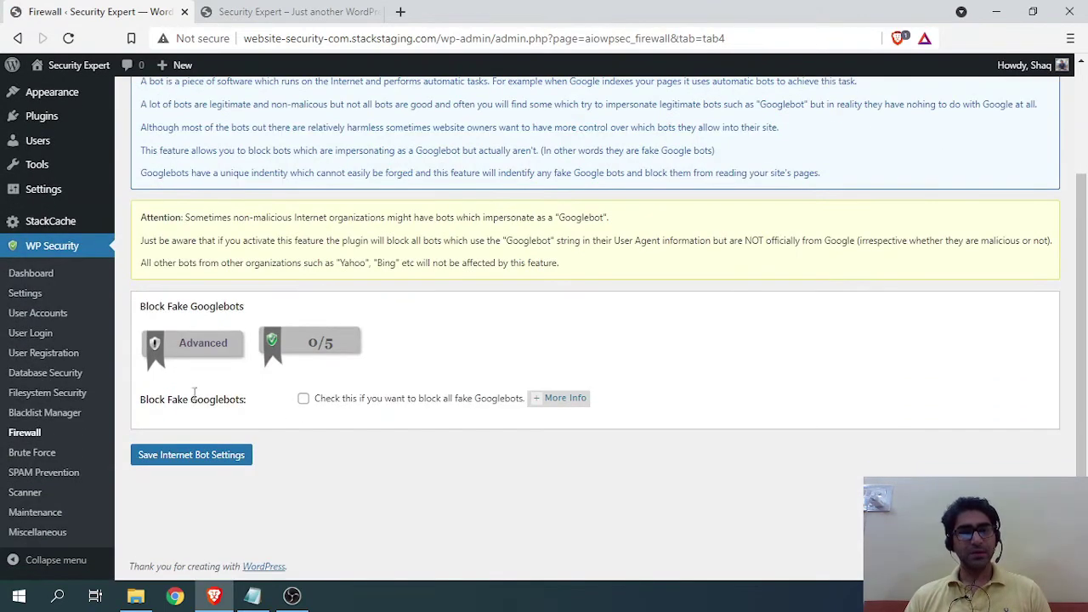
pyautogui.click(304, 400)
pyautogui.click(201, 456)
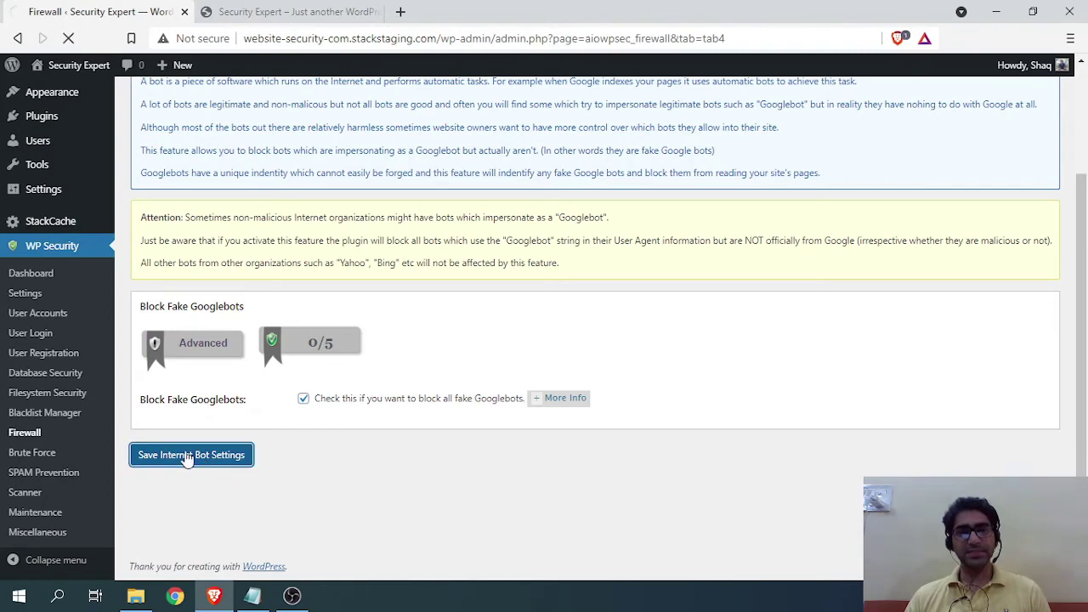
pyautogui.scroll(-2, 421, 325)
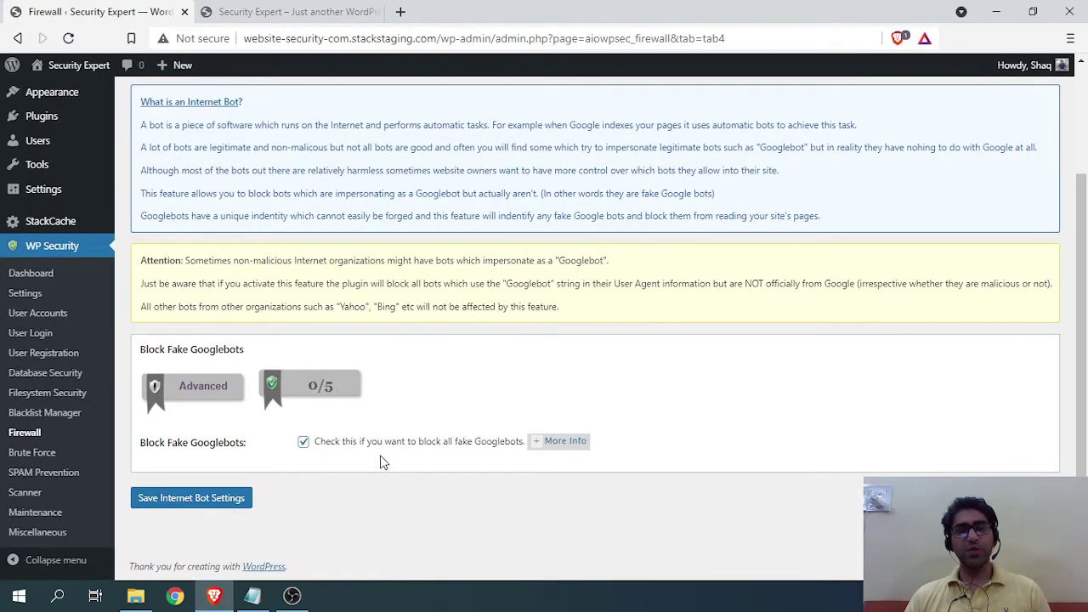
pyautogui.click(68, 38)
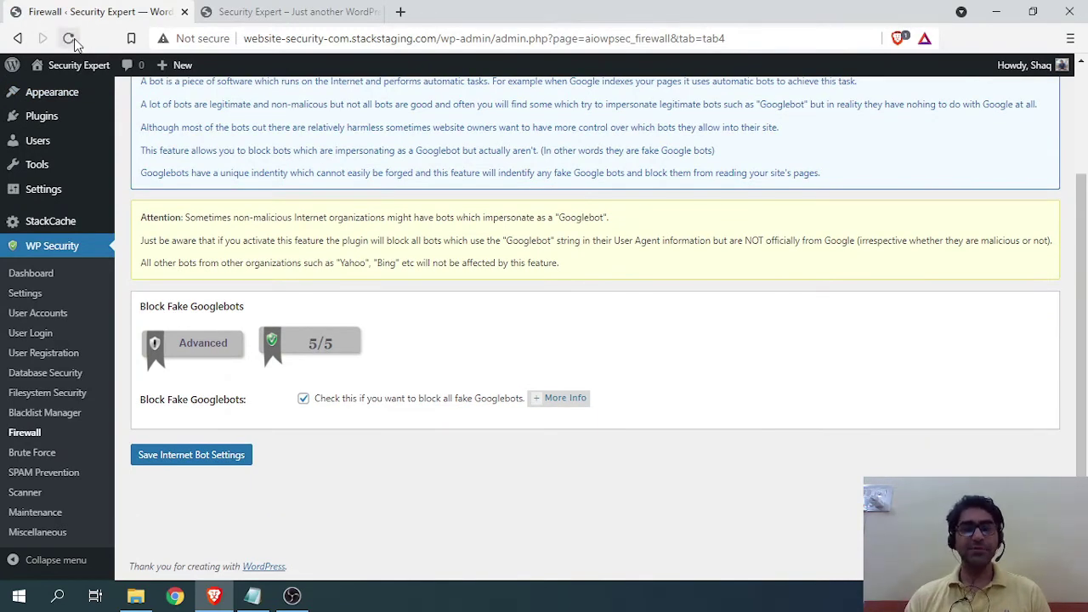
pyautogui.scroll(2, 378, 340)
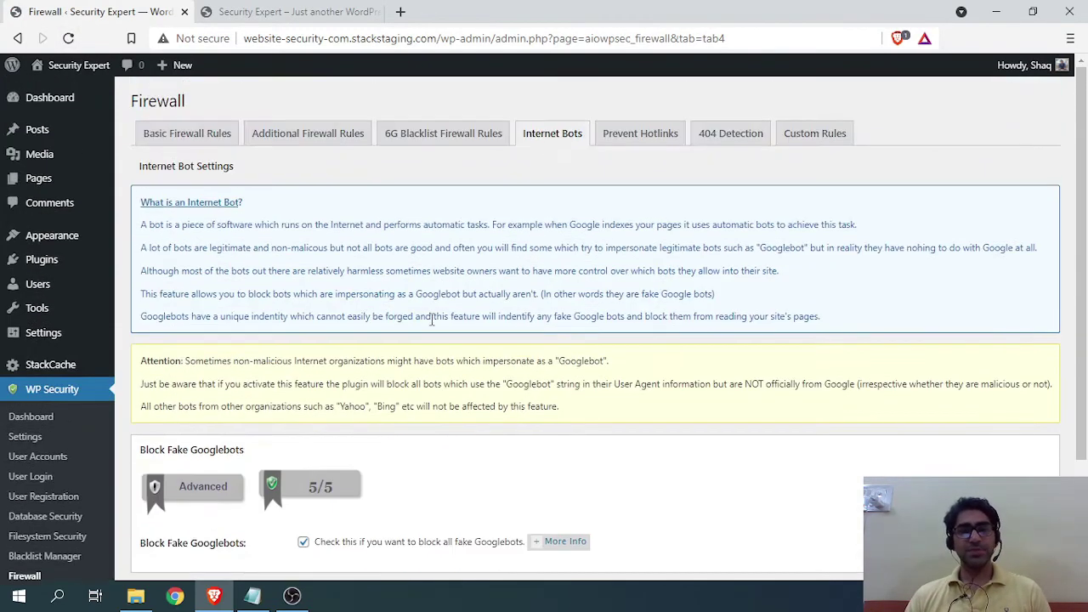
# Enable Prevent Image Hotlinking in the firewall's hotlink settings and save.
pyautogui.click(649, 145)
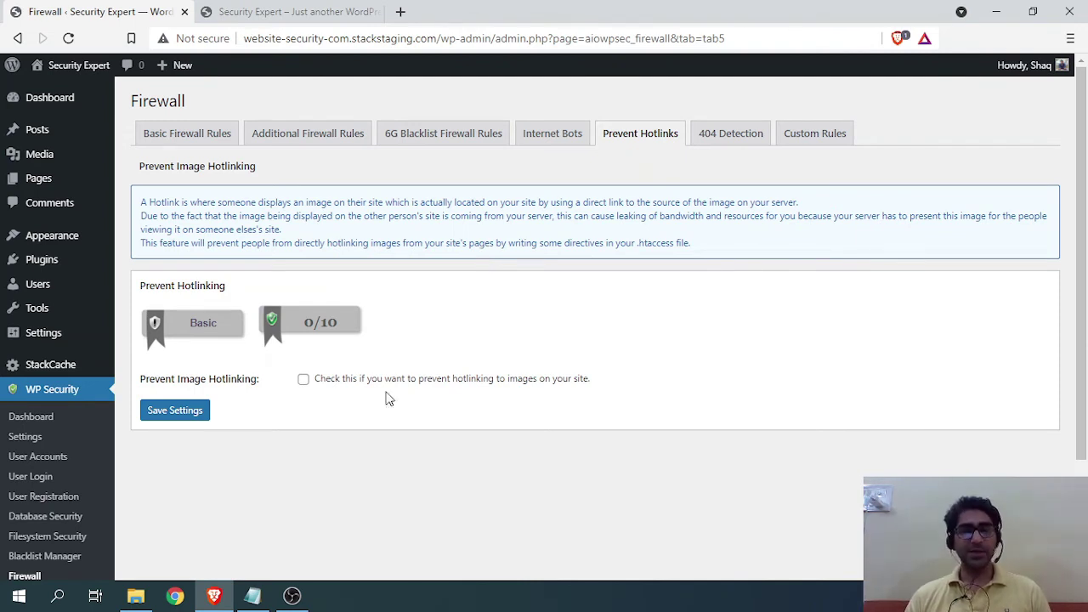
pyautogui.click(303, 379)
pyautogui.click(203, 415)
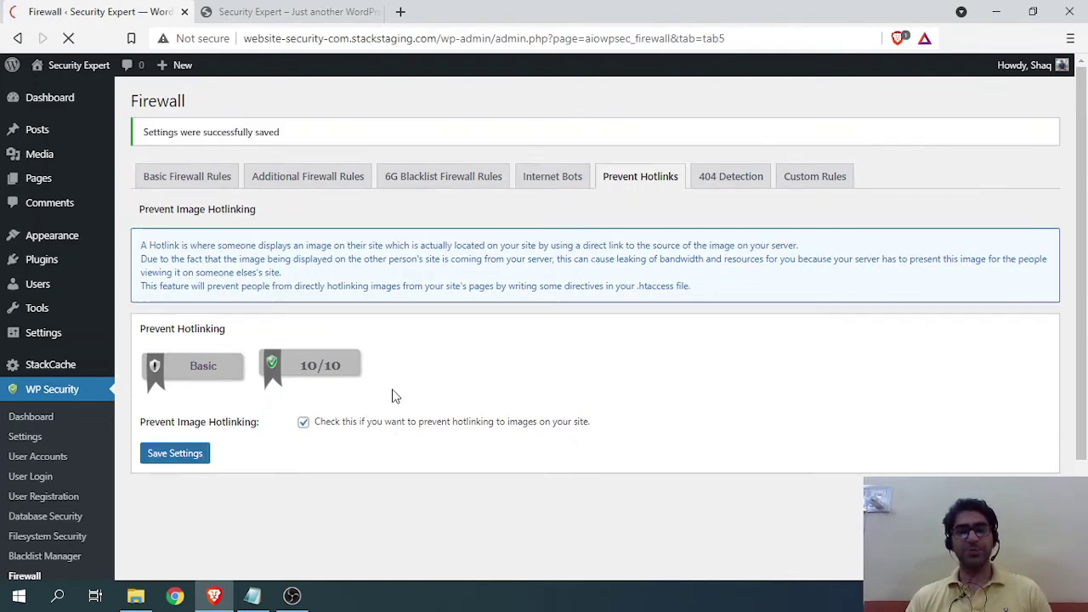
# Enable 404 IP Detection and Lockout in the firewall's 404 Detection options and save the settings.
pyautogui.click(735, 179)
pyautogui.scroll(-3, 323, 275)
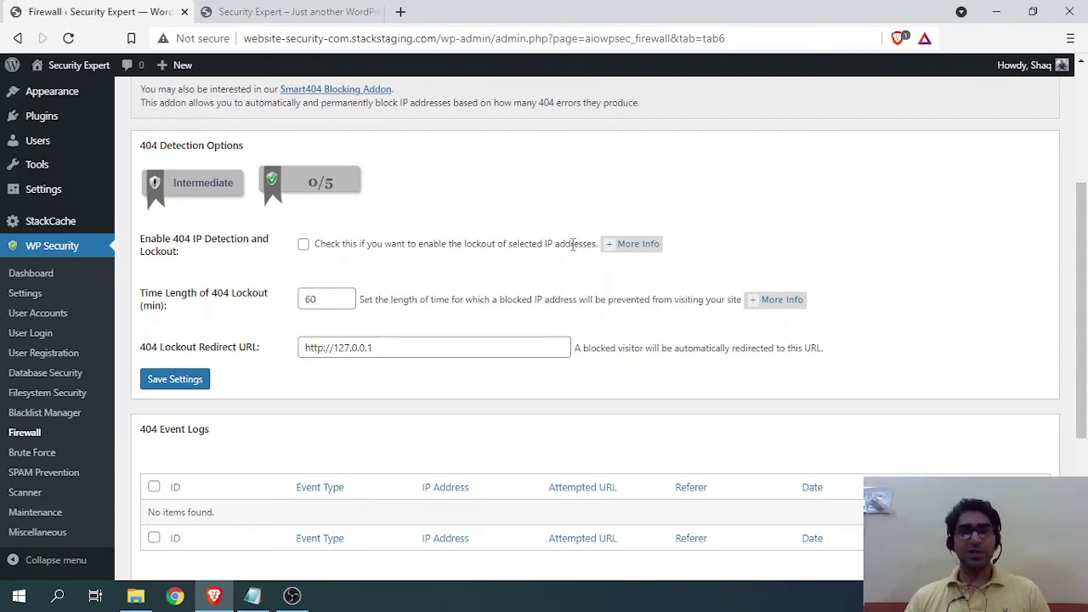
pyautogui.scroll(-3, 235, 295)
pyautogui.scroll(4, 230, 363)
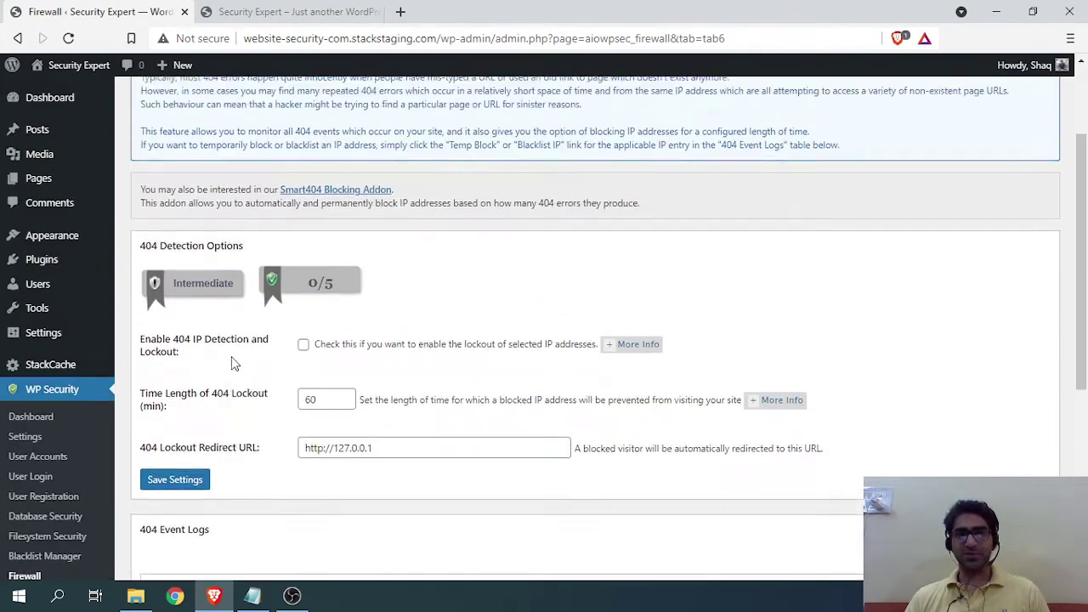
pyautogui.scroll(3, 236, 363)
pyautogui.scroll(-3, 156, 281)
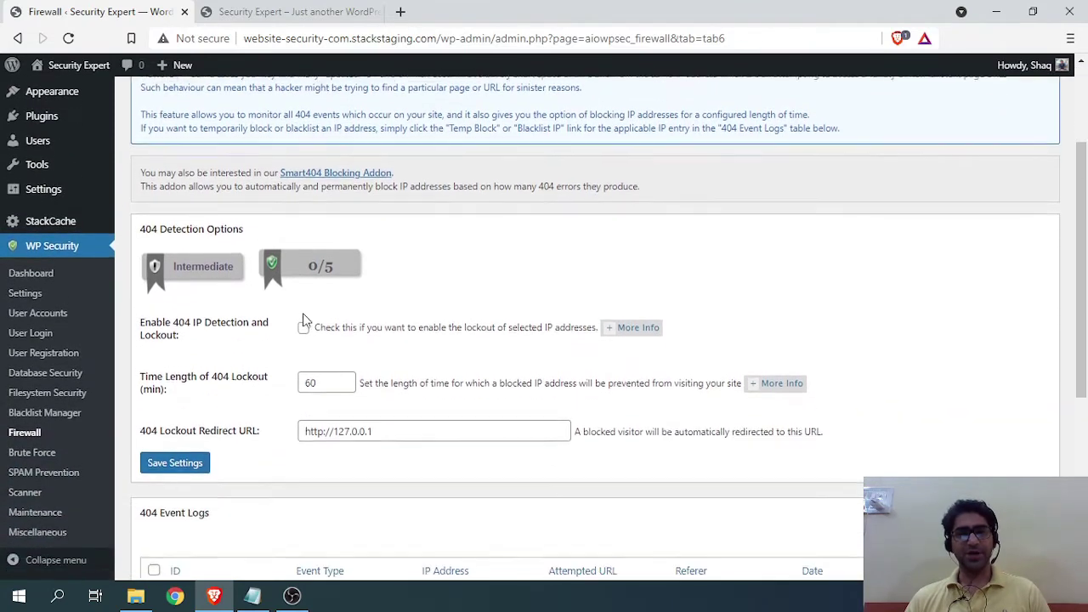
pyautogui.click(304, 324)
pyautogui.click(177, 459)
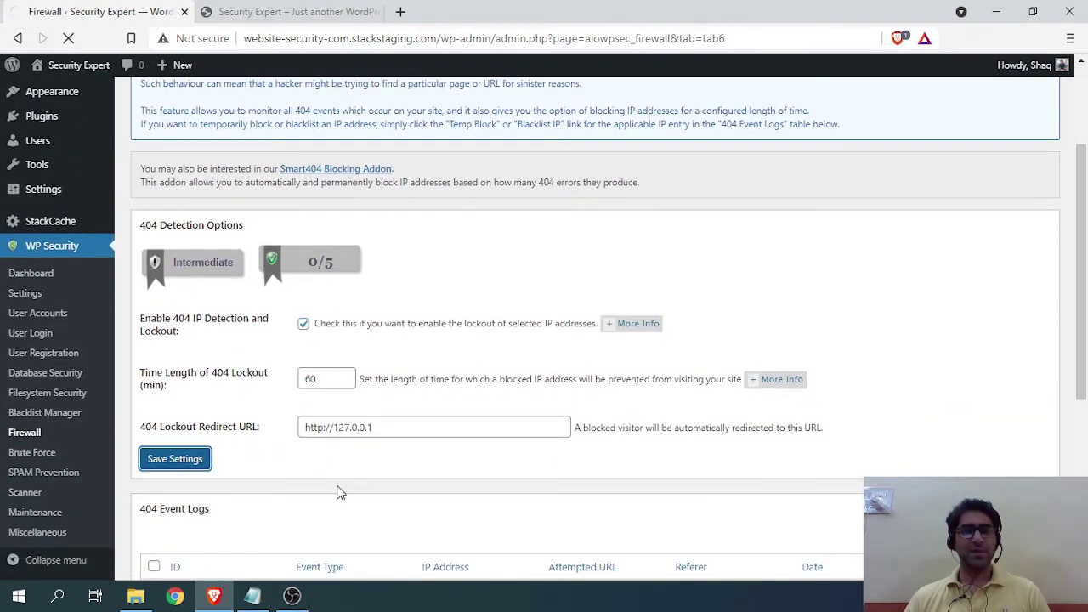
pyautogui.scroll(-3, 402, 427)
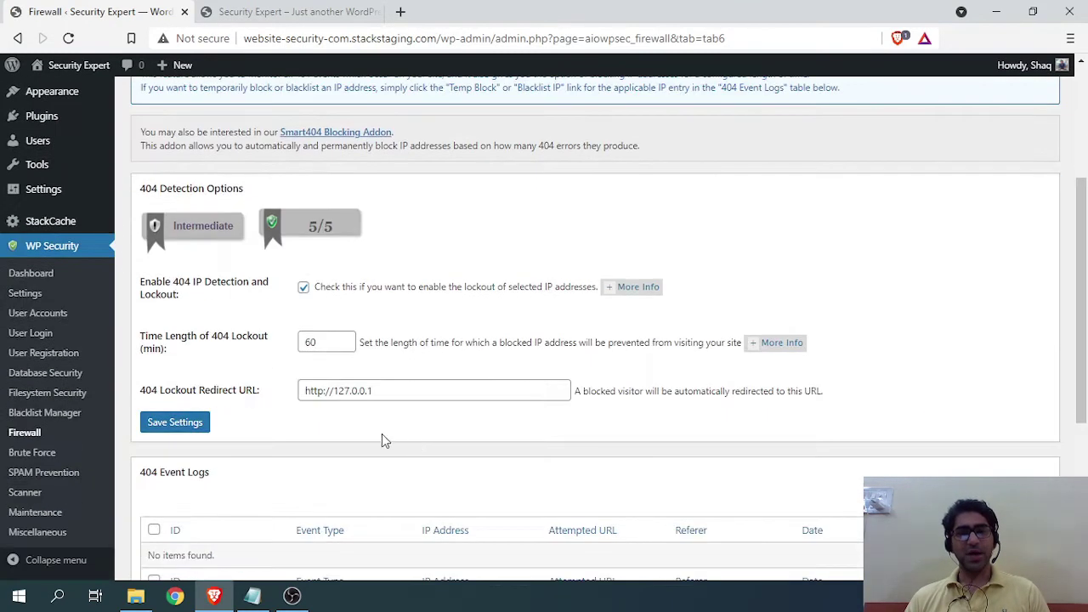
pyautogui.scroll(2, 293, 348)
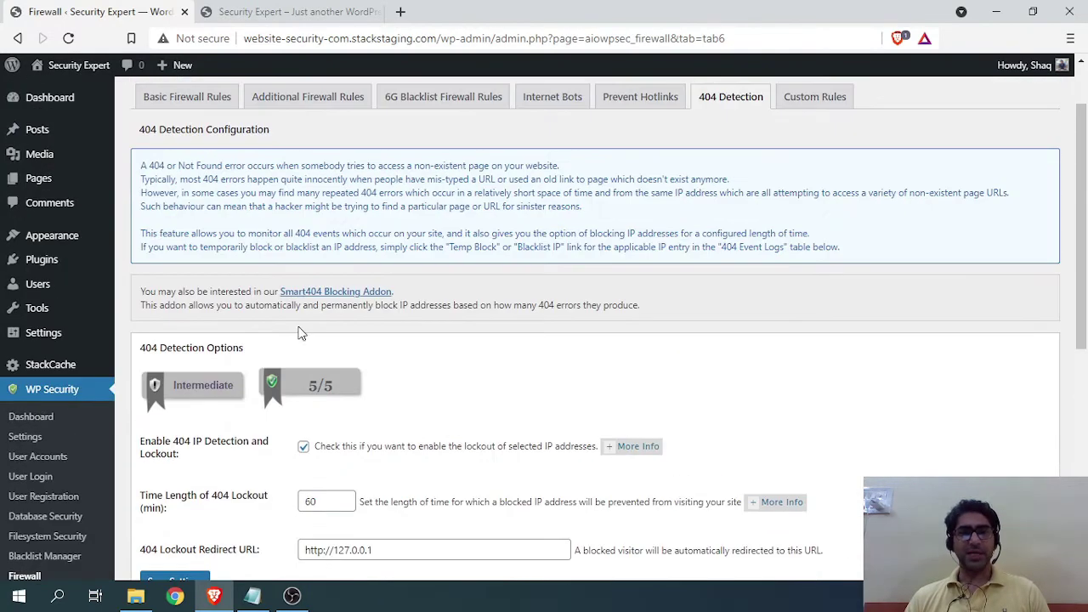
pyautogui.scroll(1, 454, 323)
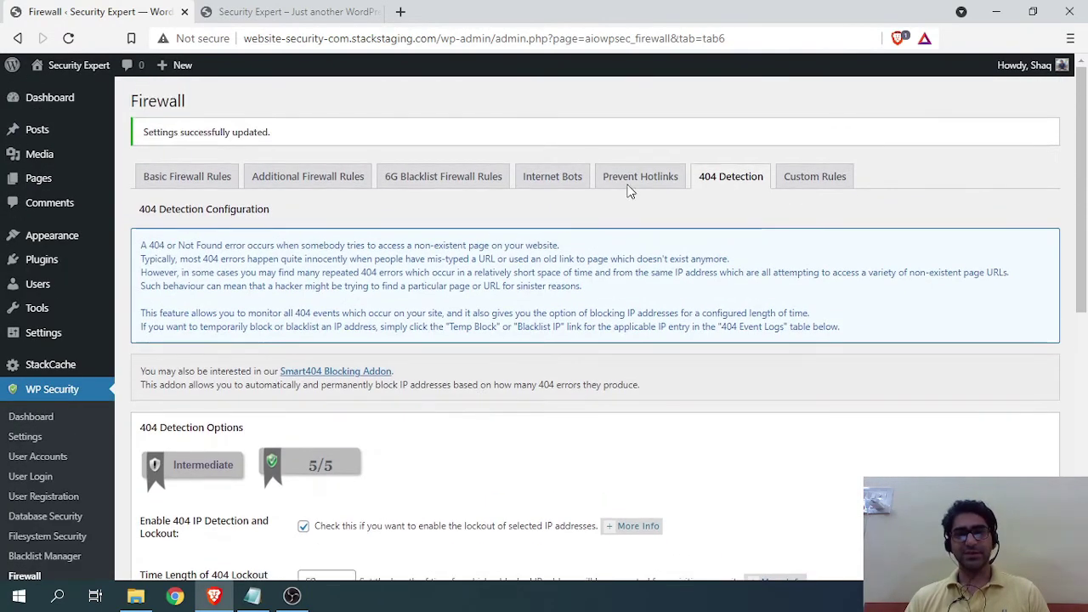
# Review the firewall's custom .htaccess rules page, including its warning, its enable and placement options and the rules field.
pyautogui.click(816, 176)
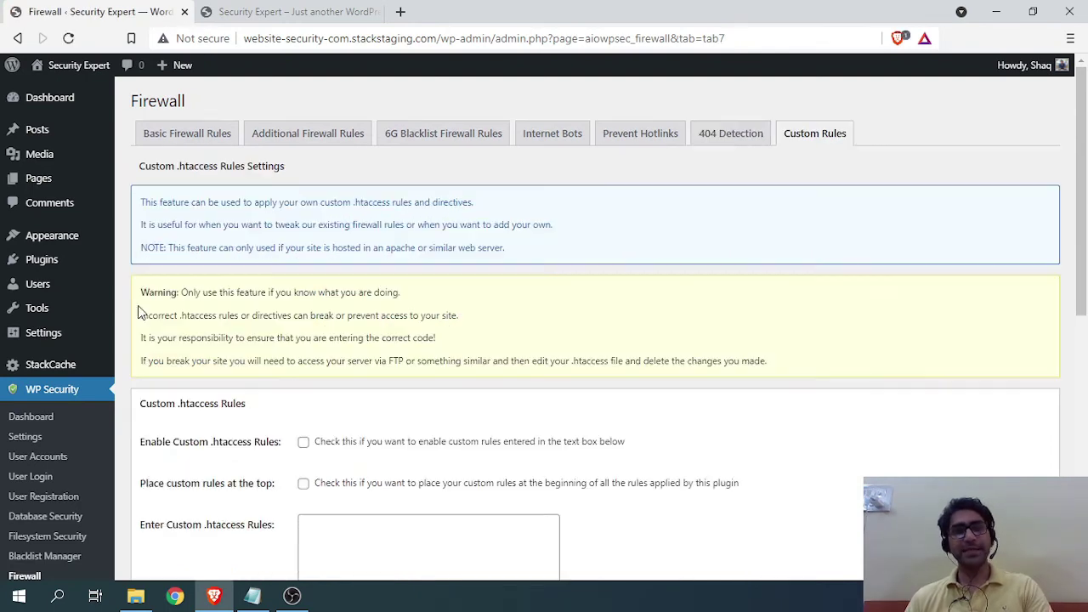
pyautogui.scroll(-6, 316, 323)
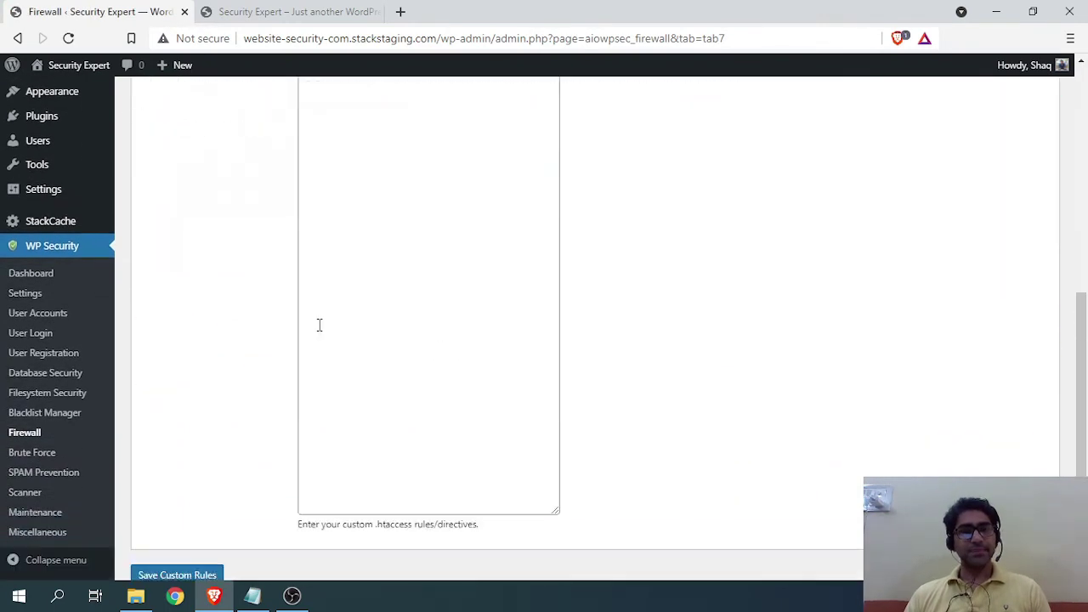
pyautogui.scroll(7, 235, 381)
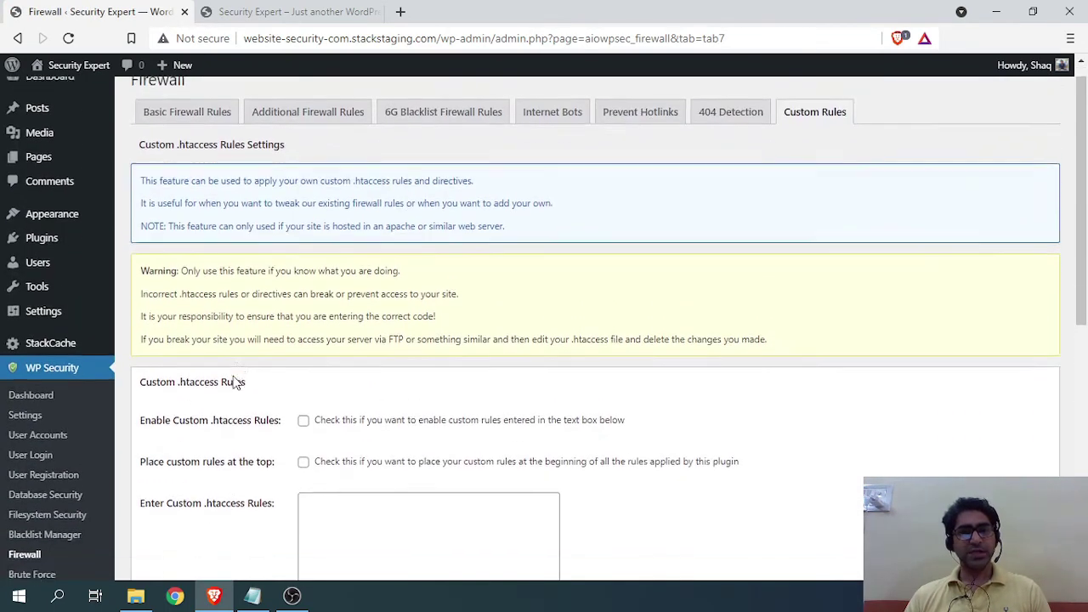
pyautogui.scroll(-1, 224, 277)
pyautogui.scroll(-4, 311, 315)
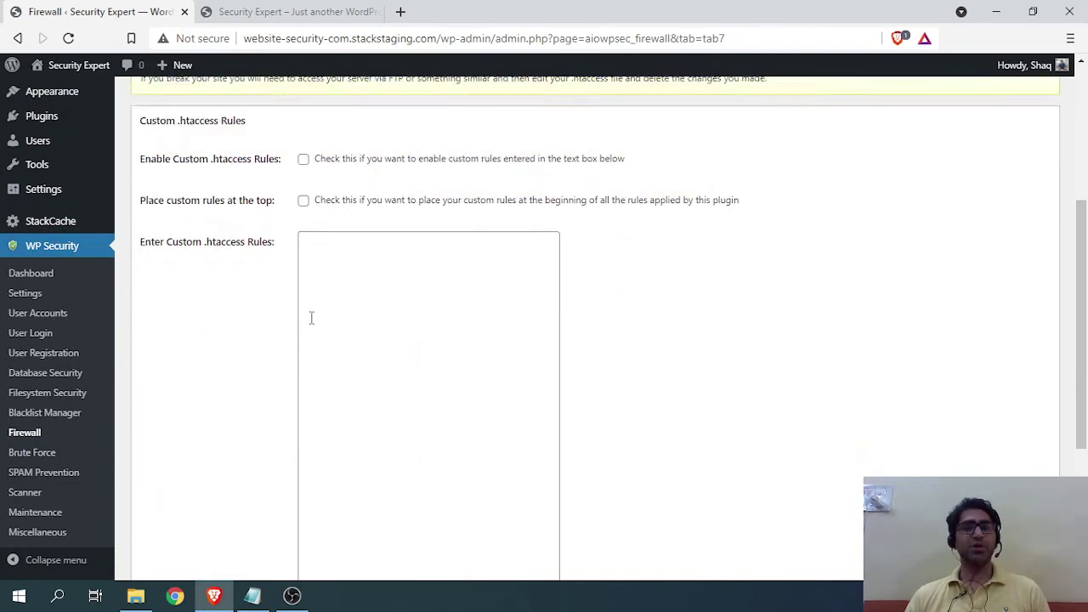
pyautogui.scroll(1, 68, 363)
pyautogui.scroll(-1, 67, 363)
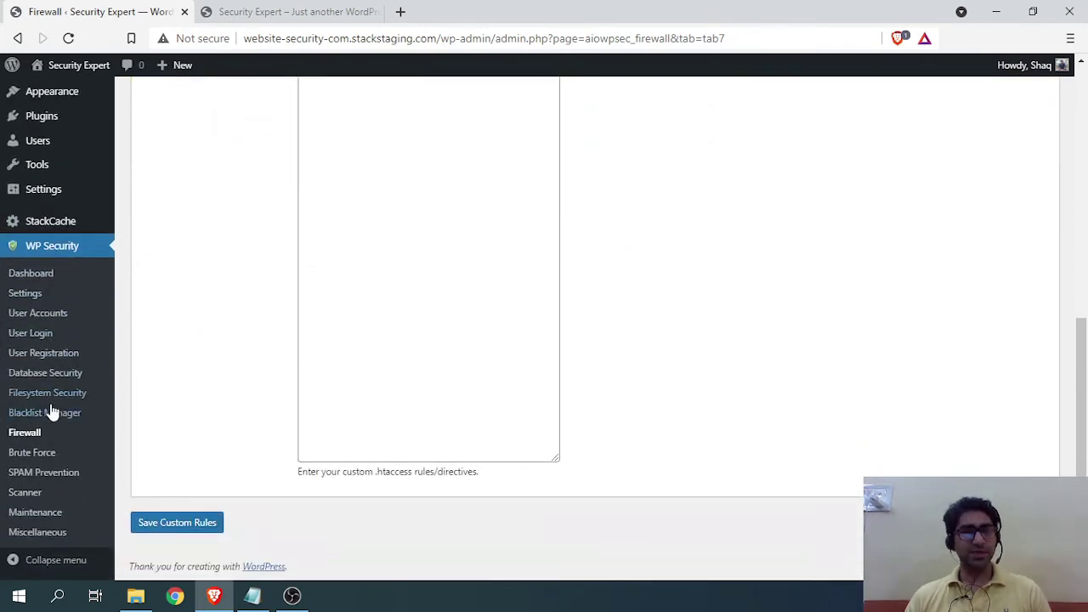
# Enable the Rename Login Page feature in the Brute Force settings, set the login page slug to "security", and save.
pyautogui.click(34, 453)
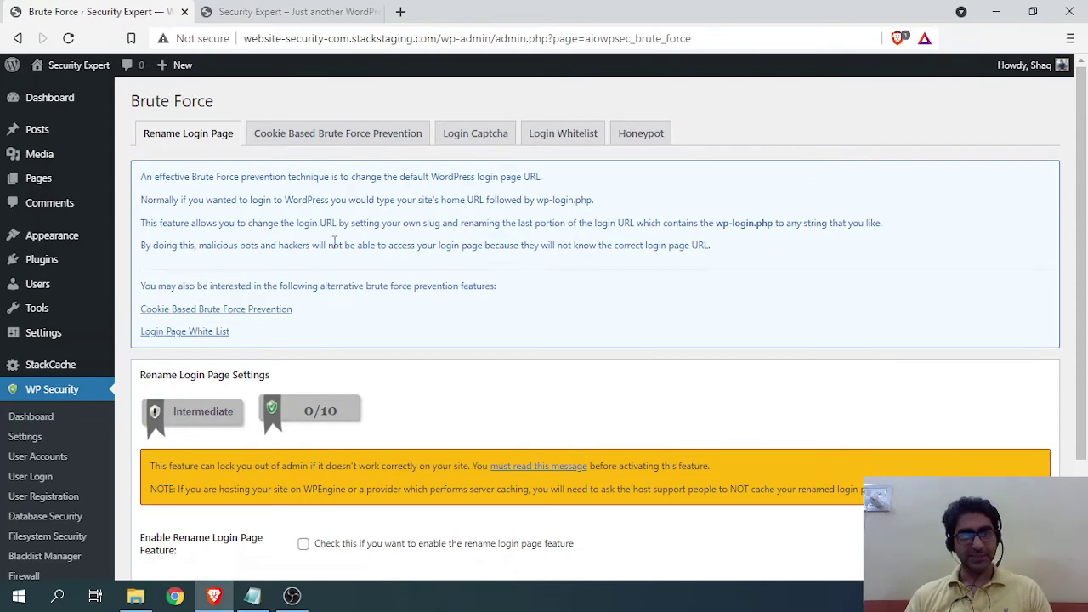
pyautogui.scroll(-2, 334, 242)
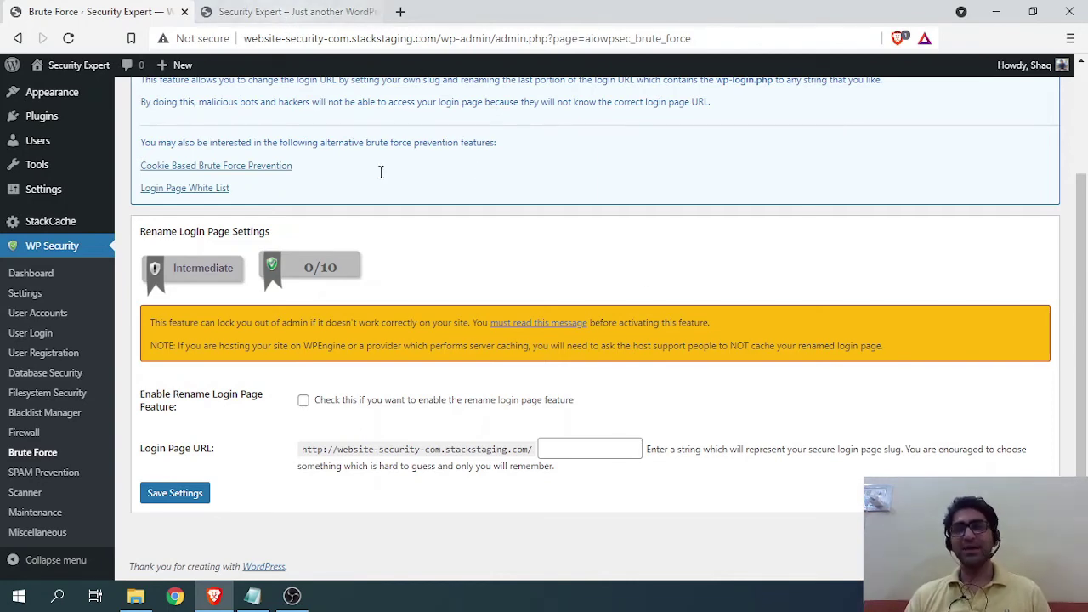
pyautogui.click(306, 403)
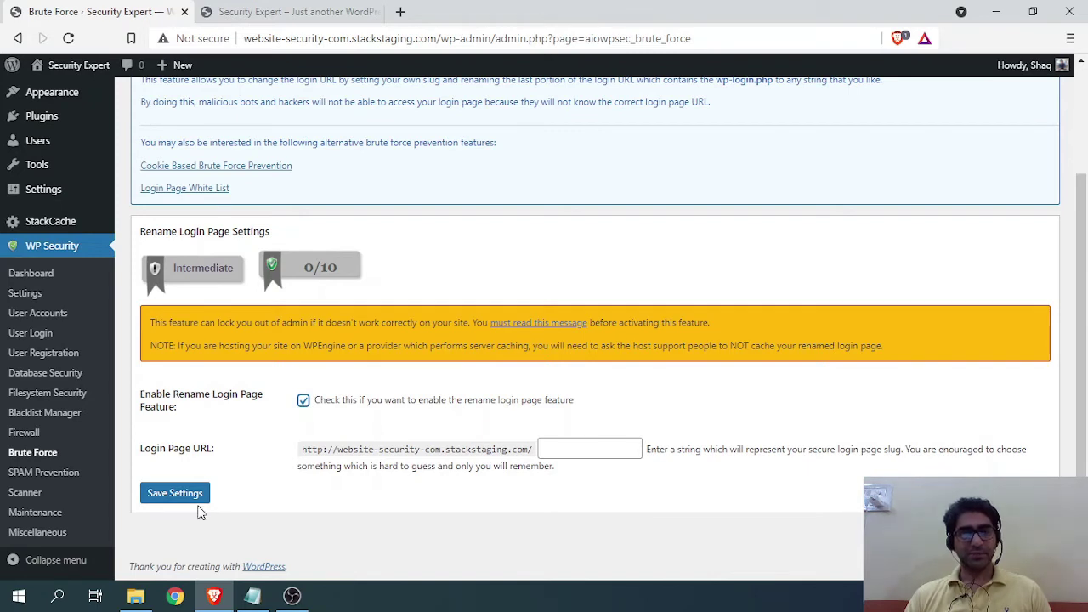
pyautogui.click(611, 450)
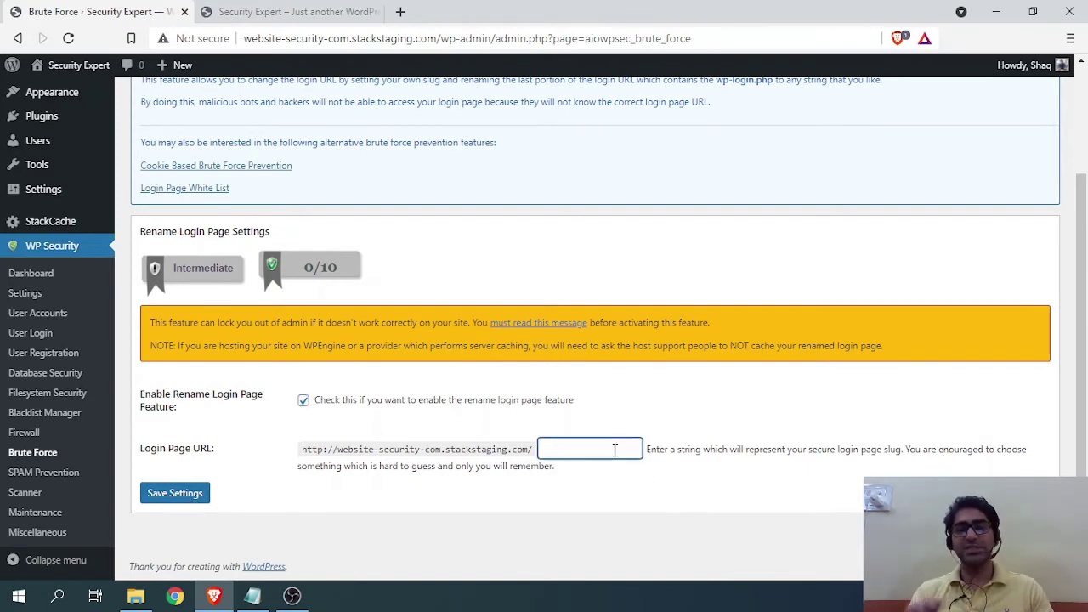
pyautogui.write('Sha')
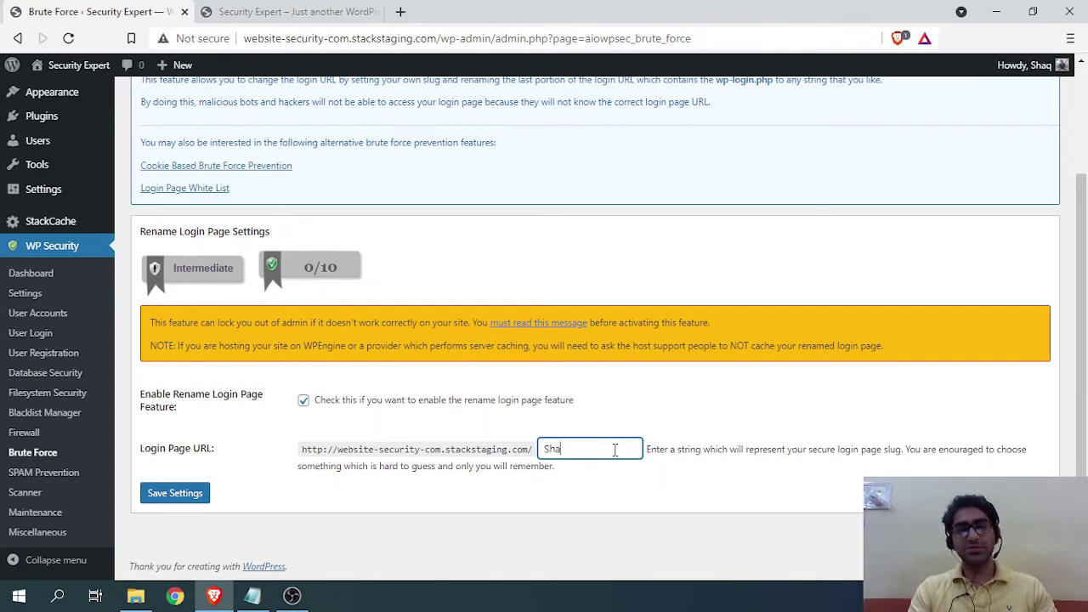
pyautogui.press('BackSpace')
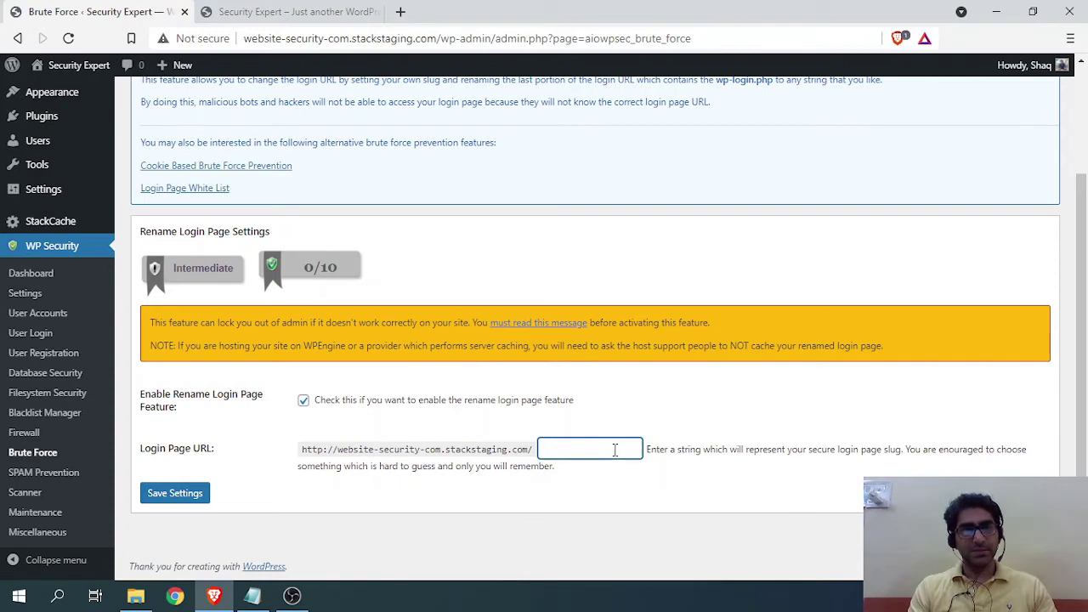
pyautogui.write('ecu')
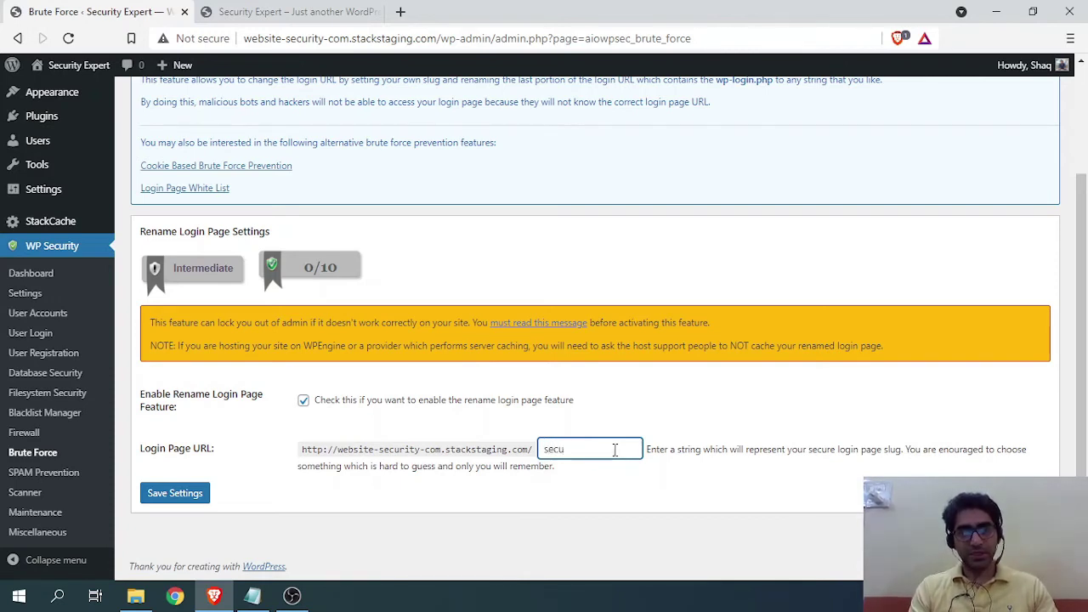
pyautogui.write('rity')
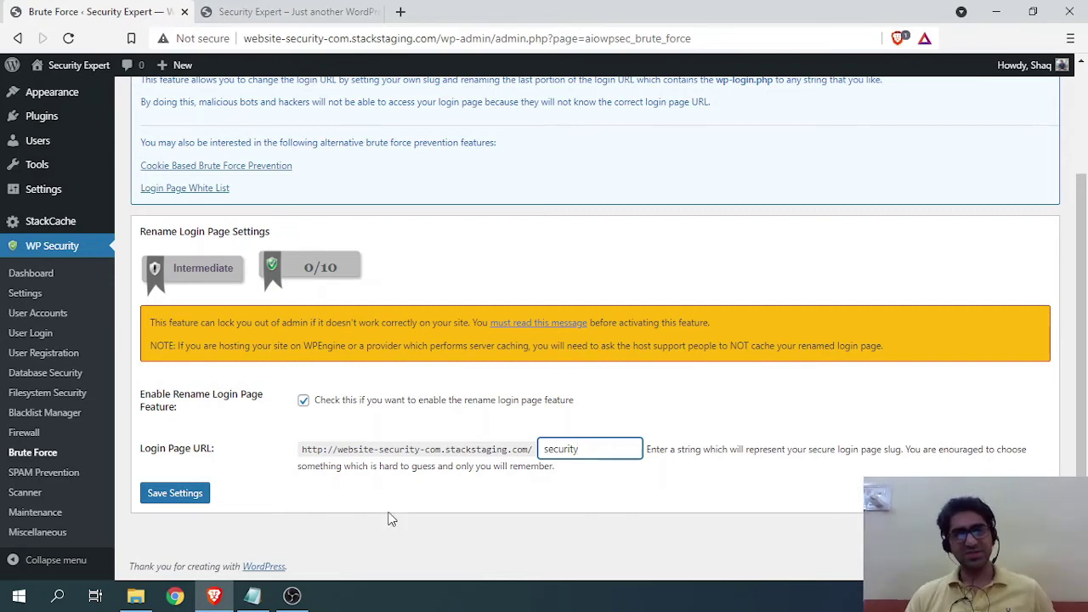
pyautogui.click(194, 498)
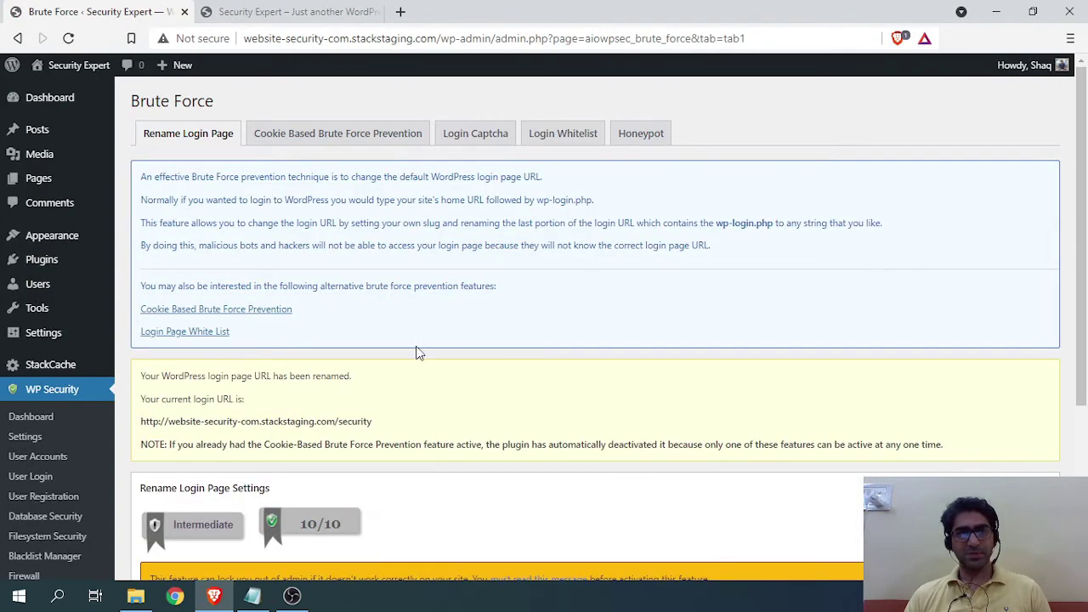
pyautogui.scroll(-3, 324, 387)
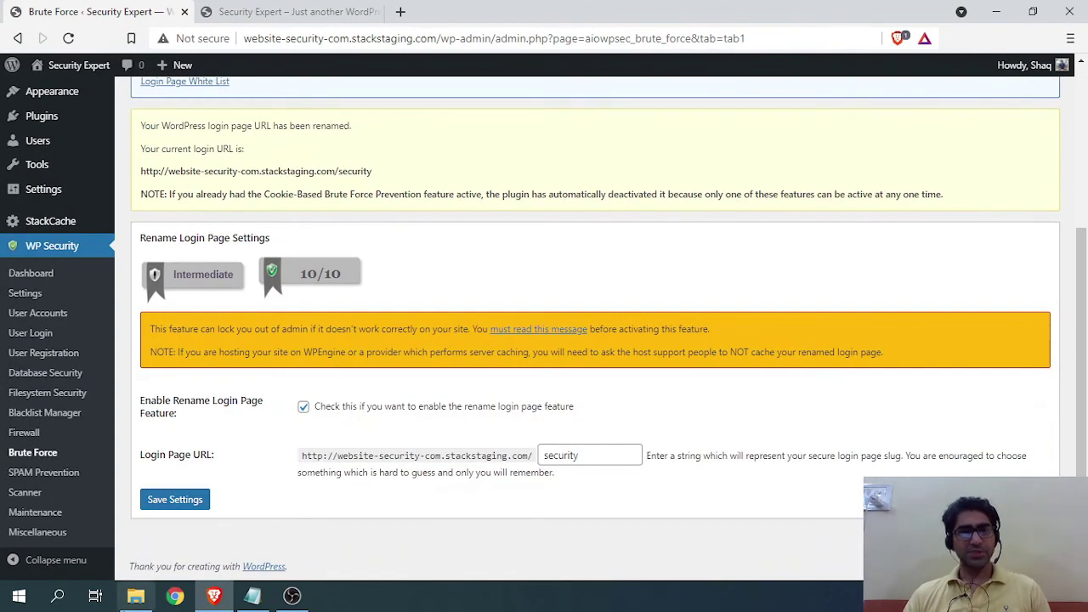
# Open a private Brave window and load the site's default wp-admin address to test access to the old login page.
pyautogui.click(177, 597)
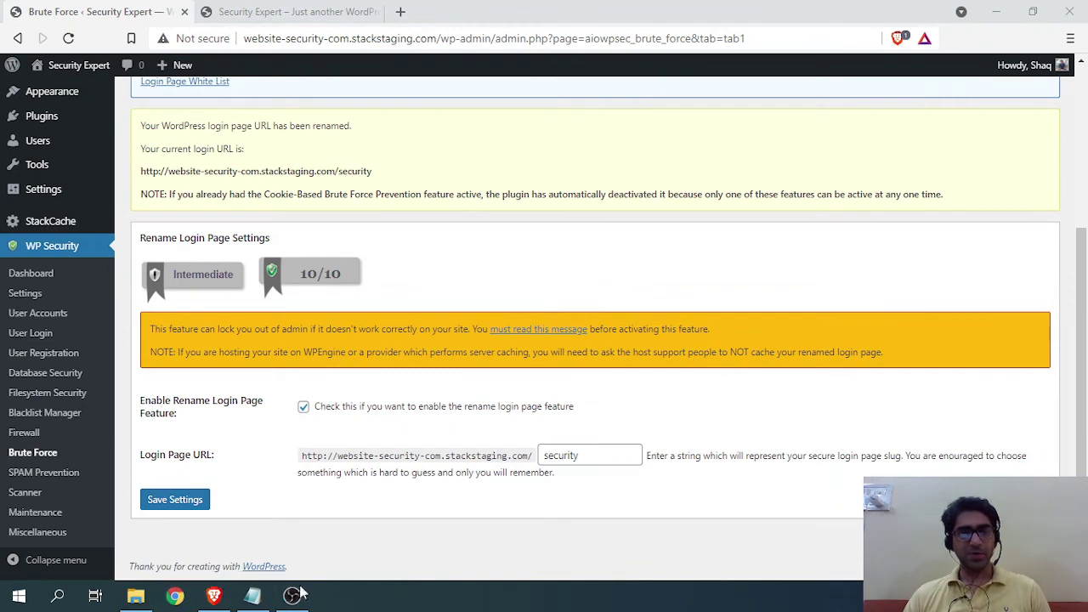
pyautogui.rightClick(219, 600)
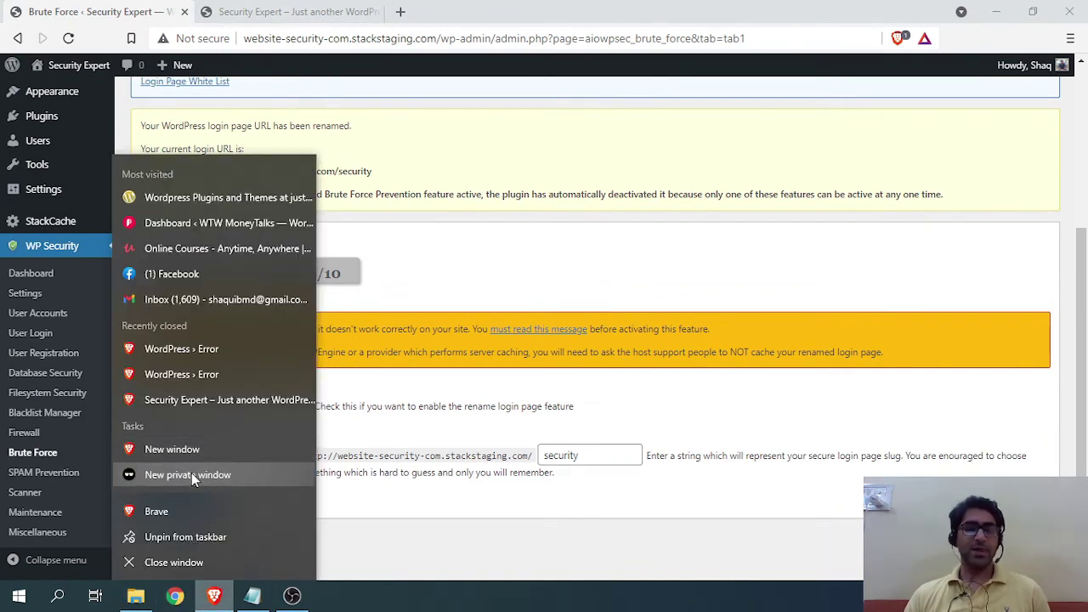
pyautogui.click(192, 475)
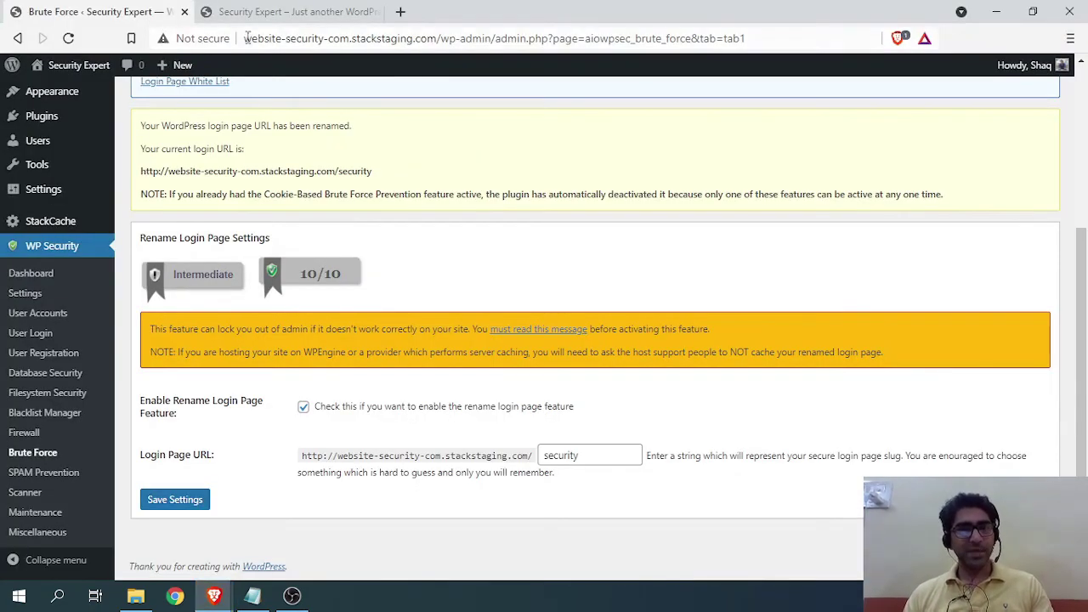
pyautogui.moveTo(245, 38); pyautogui.dragTo(489, 38)
pyautogui.hotkey('ctrl', 'c')
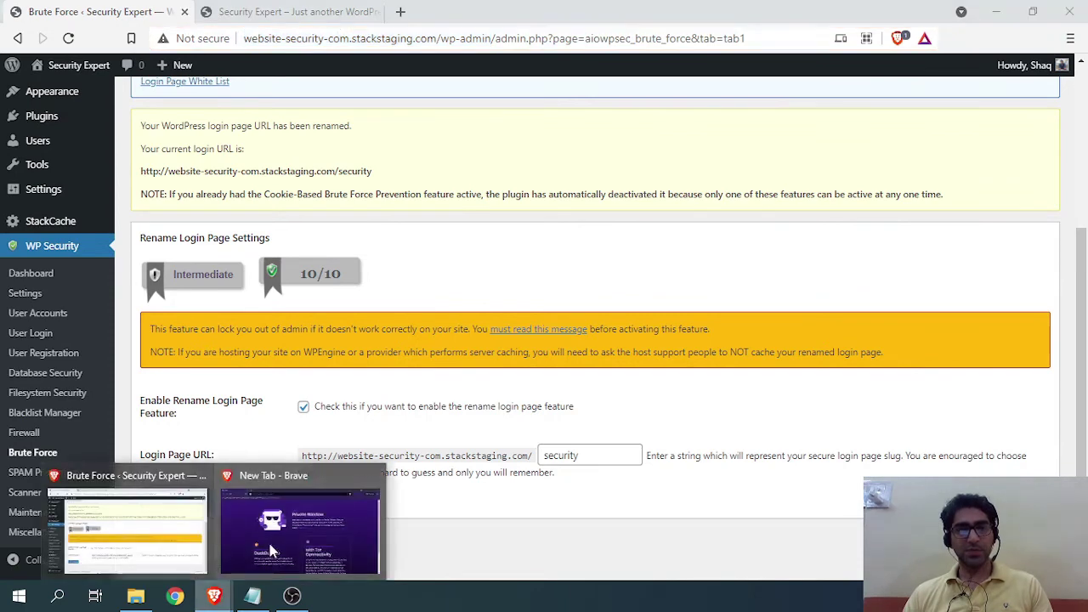
pyautogui.click(289, 510)
pyautogui.hotkey('ctrl', 'v')
pyautogui.press('Return')
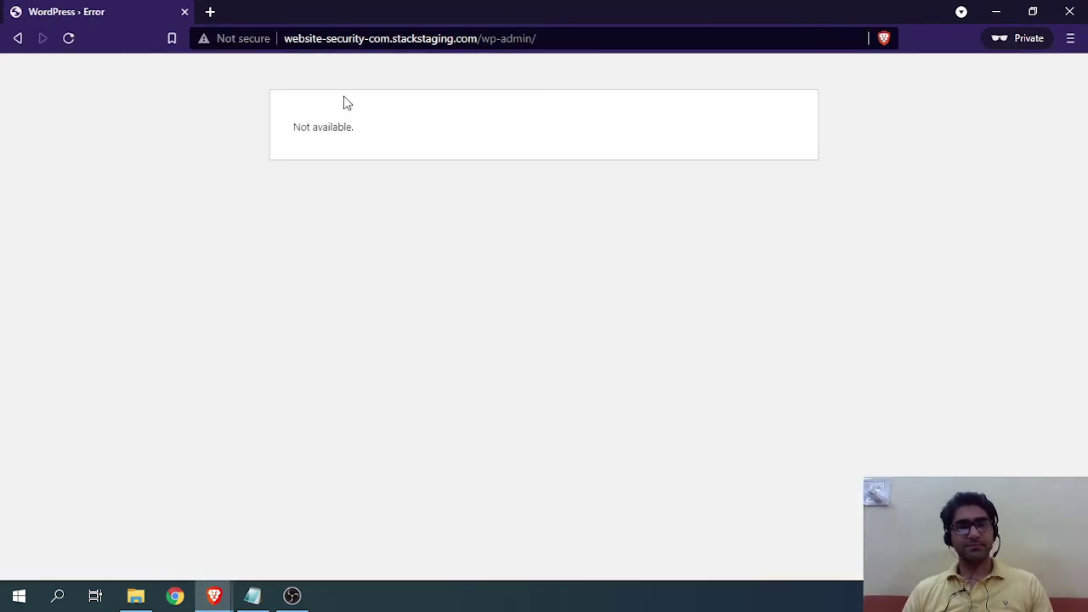
# Load the site's renamed login address ending in /security in the private window to test it, and close that window.
pyautogui.click(554, 40)
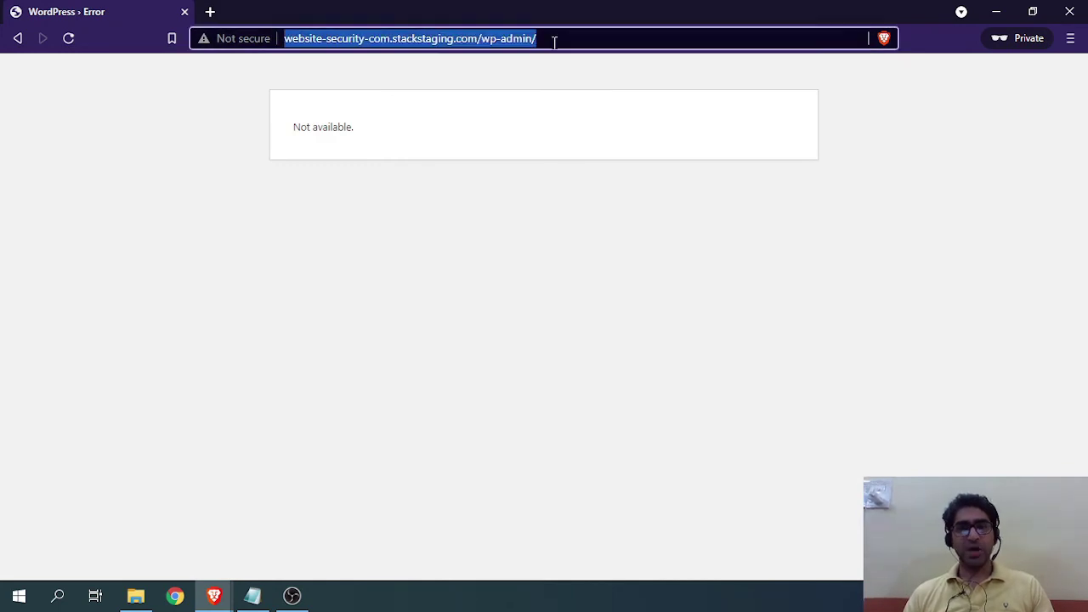
pyautogui.click(554, 40)
pyautogui.press('BackSpace')
pyautogui.press('BackSpace')
pyautogui.press('BackSpace')
pyautogui.press('BackSpace')
pyautogui.press('BackSpace')
pyautogui.press('BackSpace')
pyautogui.press('BackSpace')
pyautogui.press('BackSpace')
pyautogui.press('BackSpace')
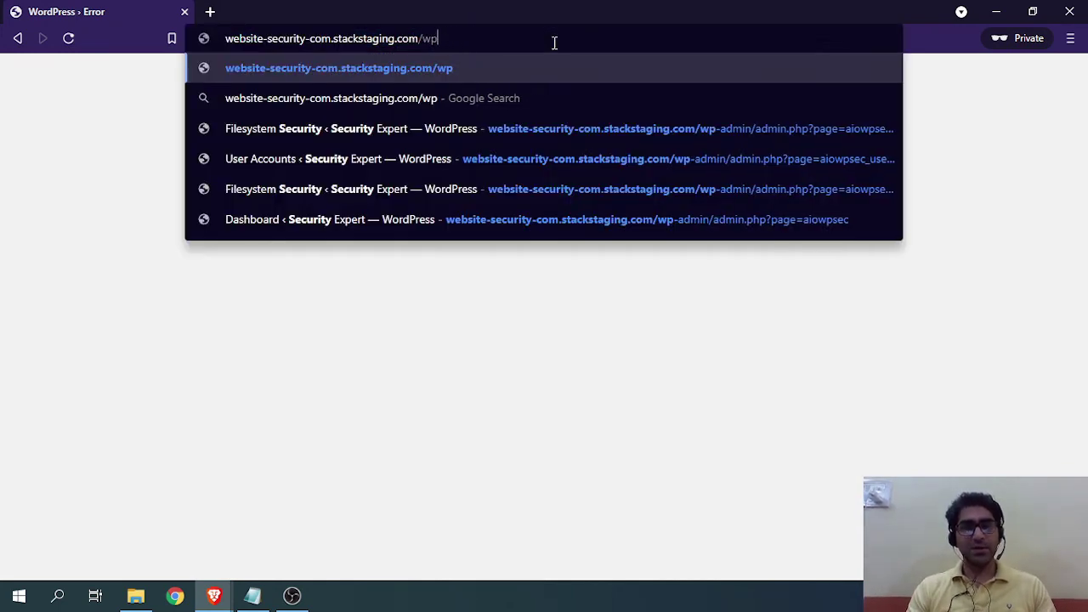
pyautogui.write('security')
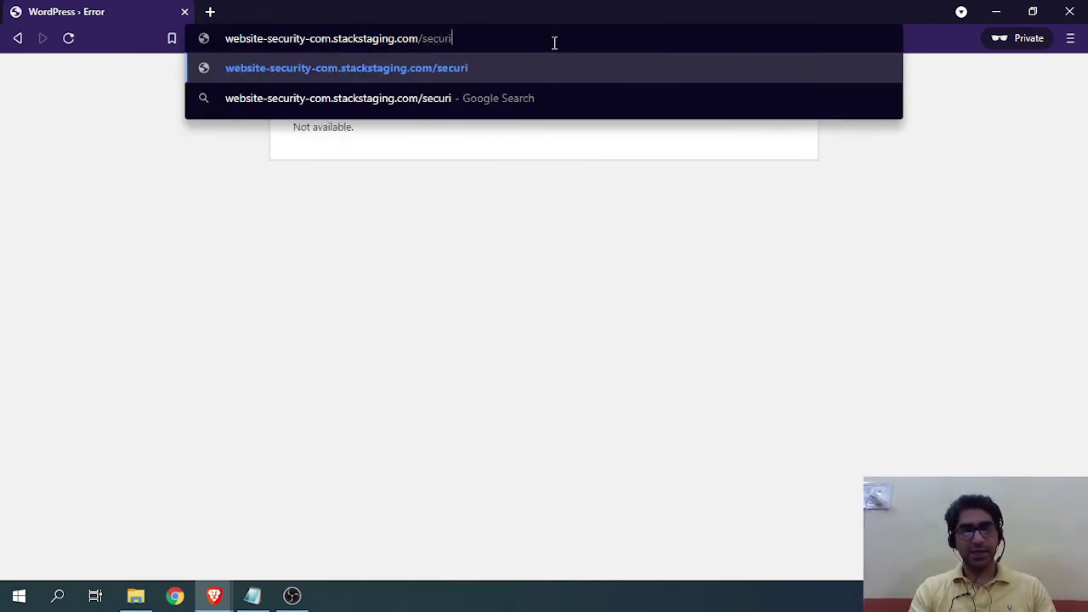
pyautogui.press('Return')
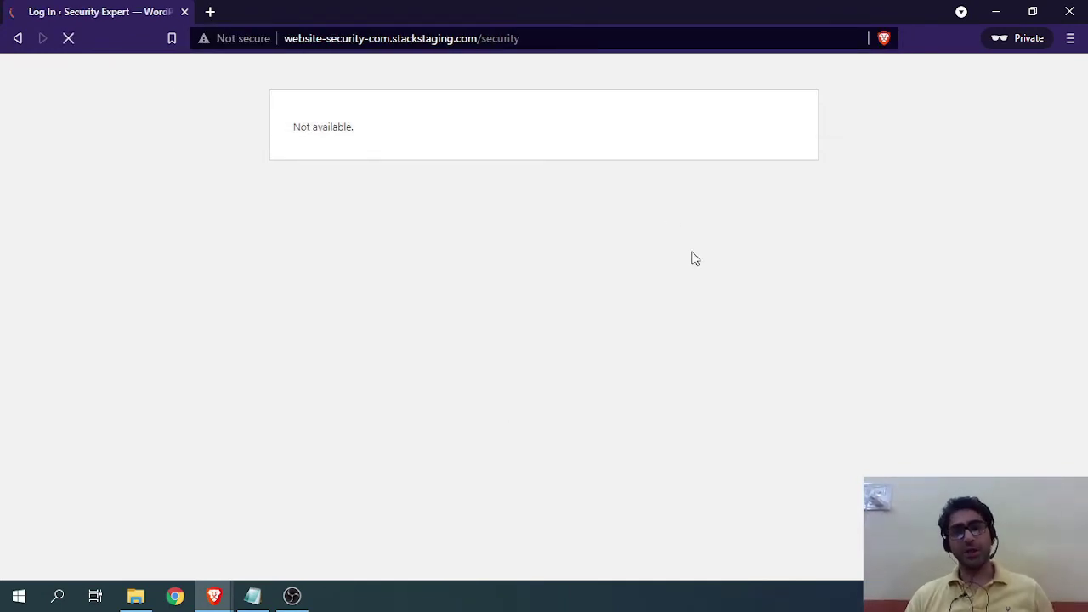
pyautogui.click(1071, 12)
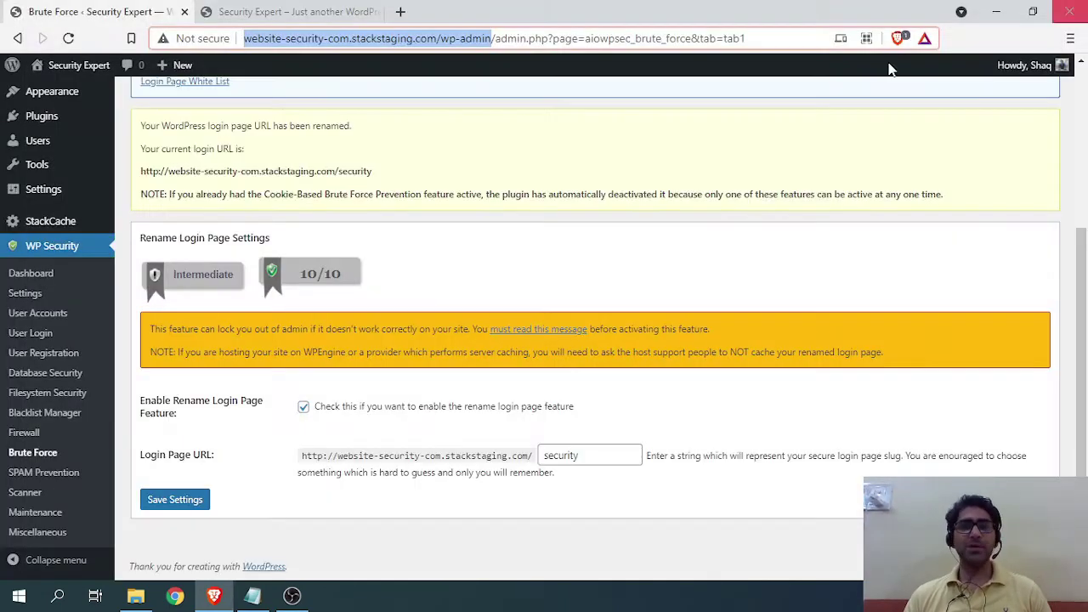
# Review the Cookie Based Brute Force Prevention settings, including the warnings, enable option, secret word, redirect URL and cookie test.
pyautogui.scroll(3, 281, 319)
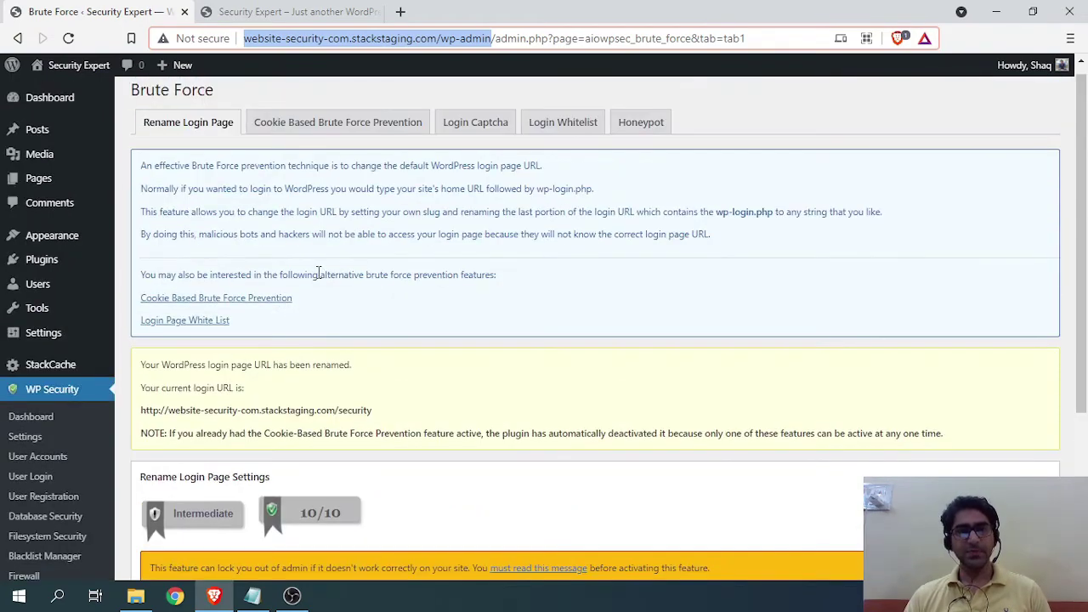
pyautogui.click(348, 136)
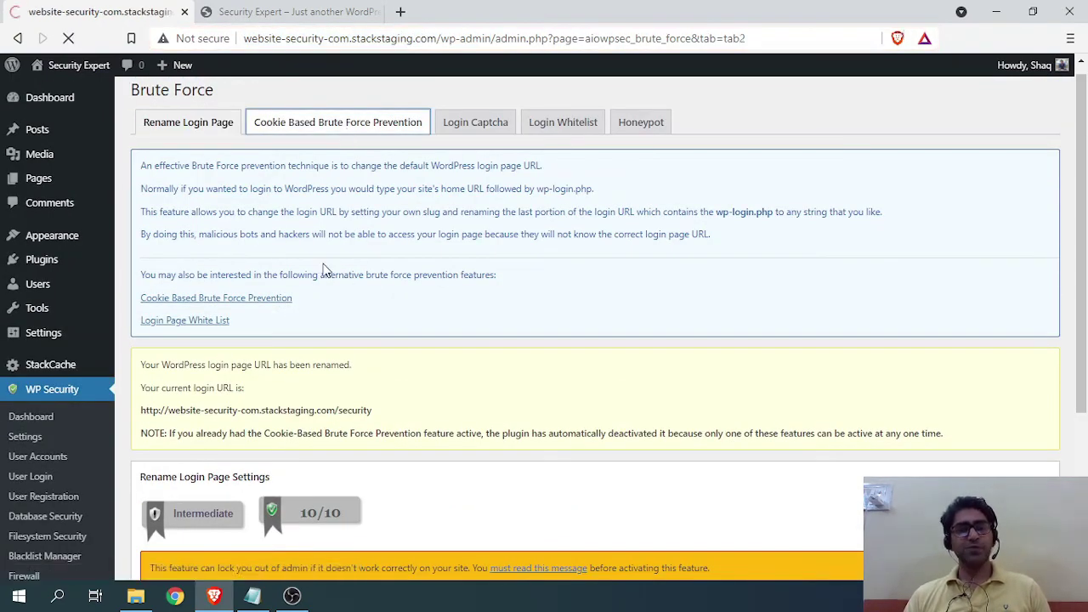
pyautogui.scroll(-2, 316, 225)
pyautogui.scroll(-3, 316, 224)
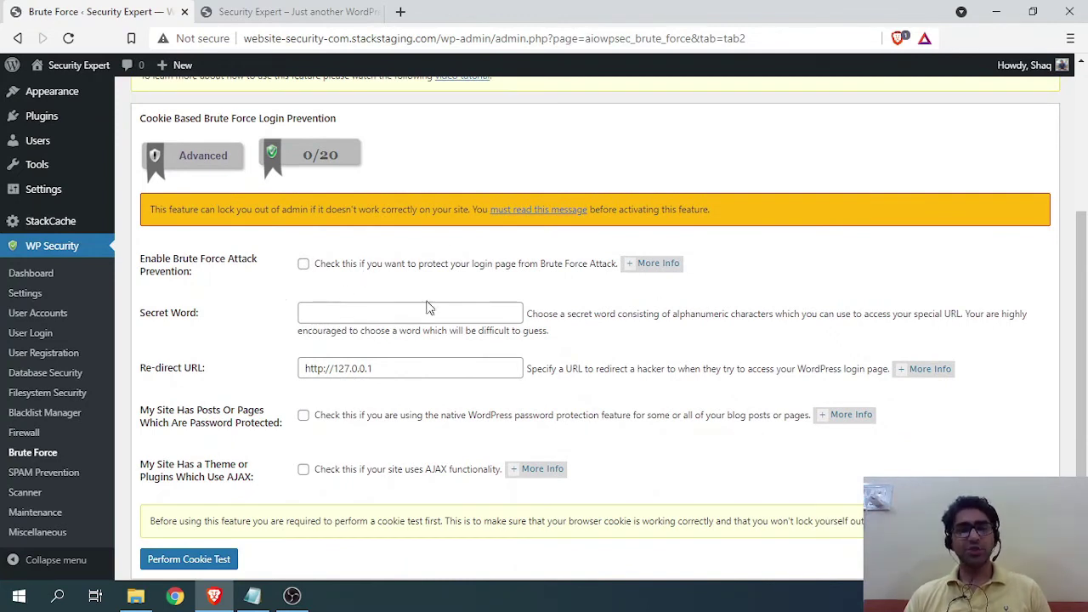
pyautogui.click(299, 269)
pyautogui.scroll(-1, 299, 289)
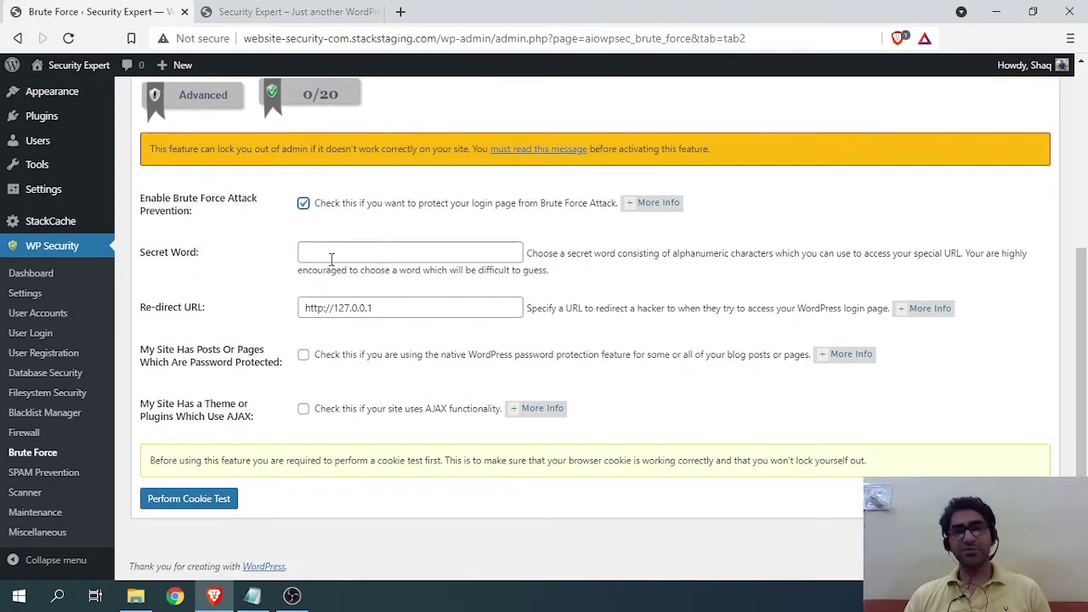
pyautogui.click(303, 204)
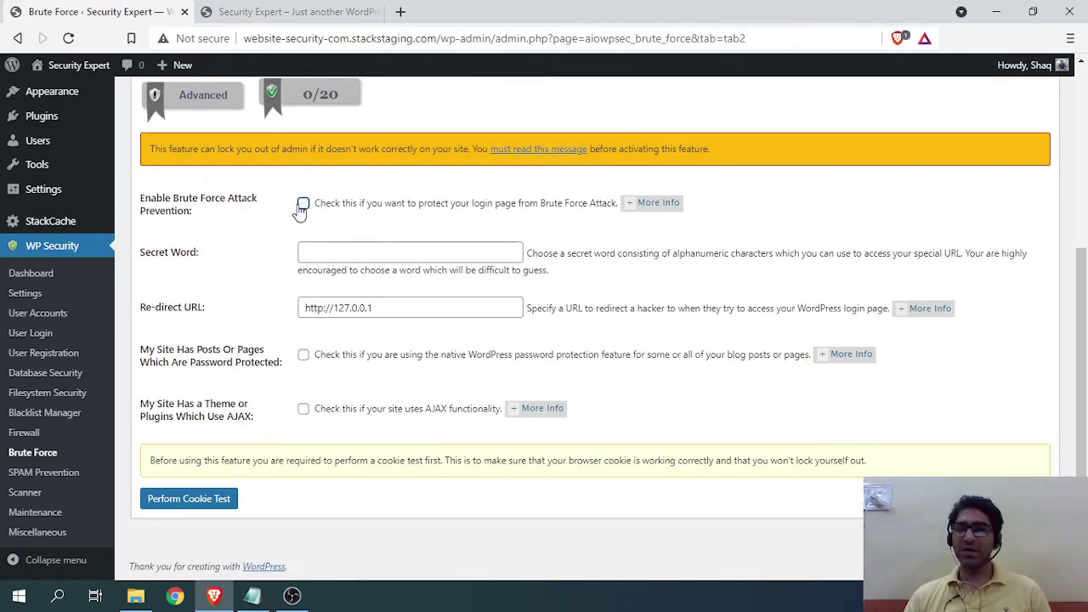
pyautogui.scroll(2, 304, 213)
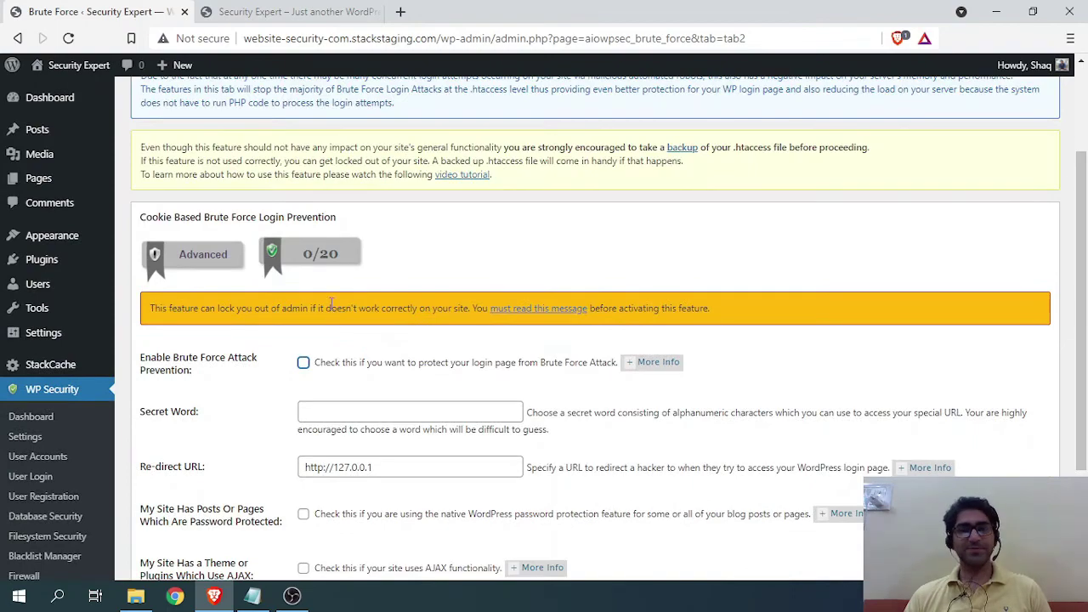
pyautogui.scroll(-2, 331, 304)
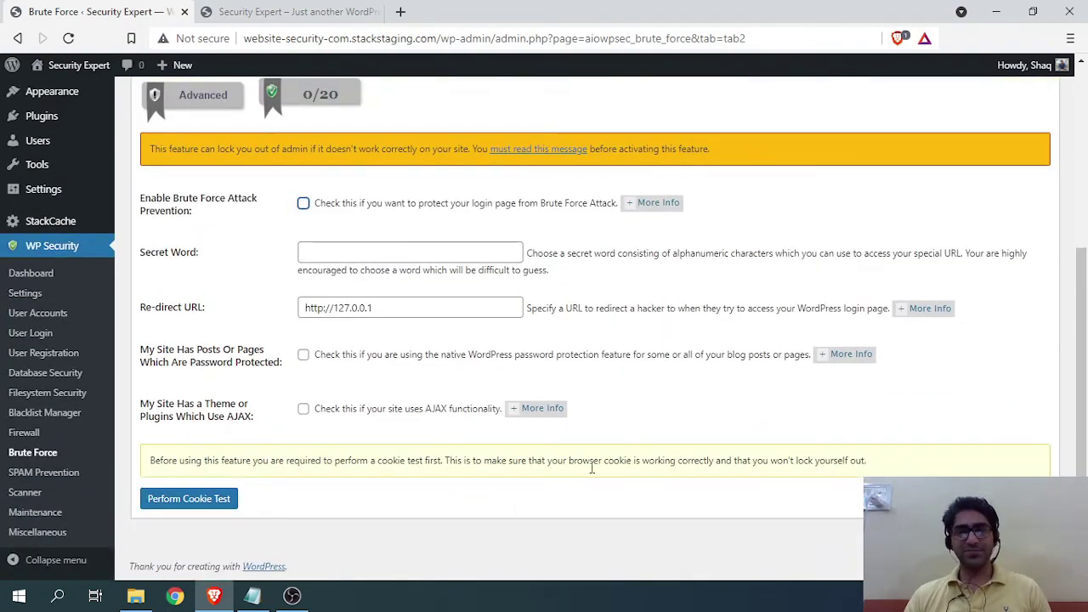
pyautogui.scroll(1, 456, 439)
pyautogui.scroll(4, 457, 438)
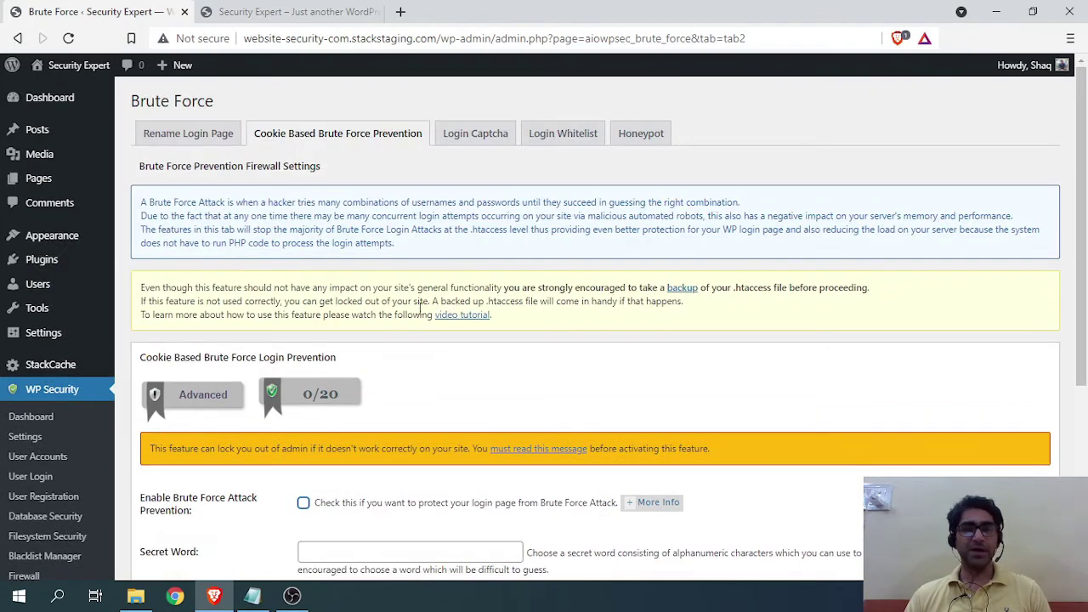
# Enable the captcha on the login page and the lost password page in the Login Captcha settings, and save.
pyautogui.click(481, 136)
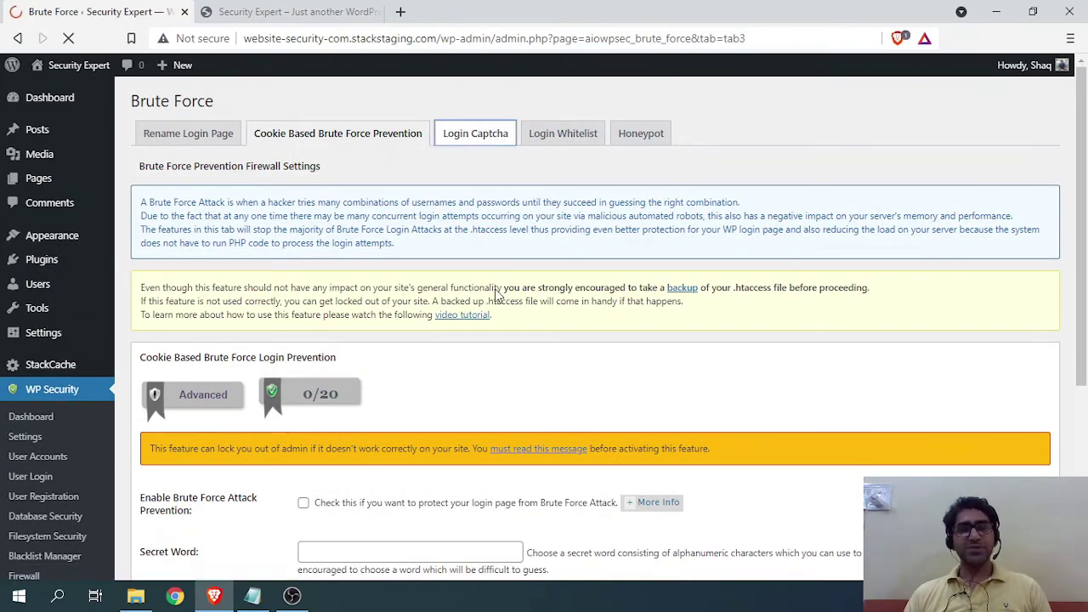
pyautogui.scroll(-3, 267, 258)
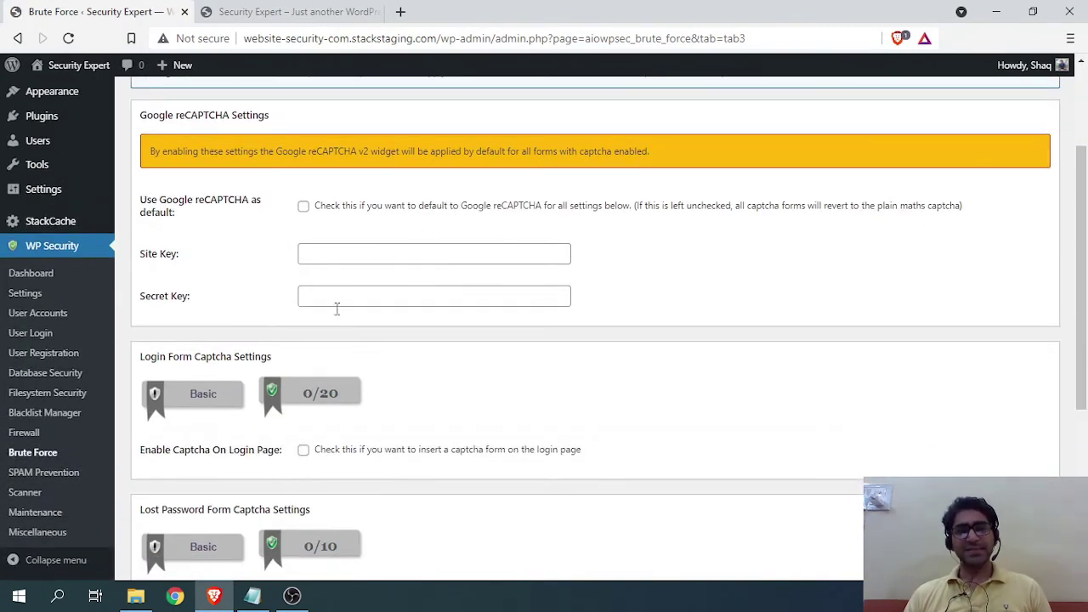
pyautogui.scroll(-2, 337, 309)
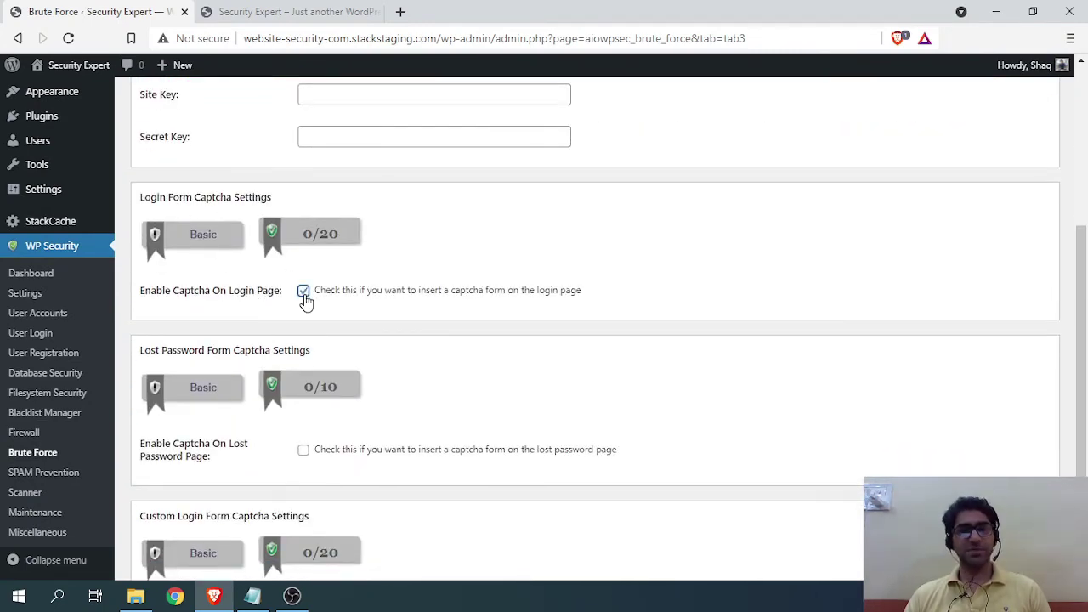
pyautogui.scroll(-2, 305, 301)
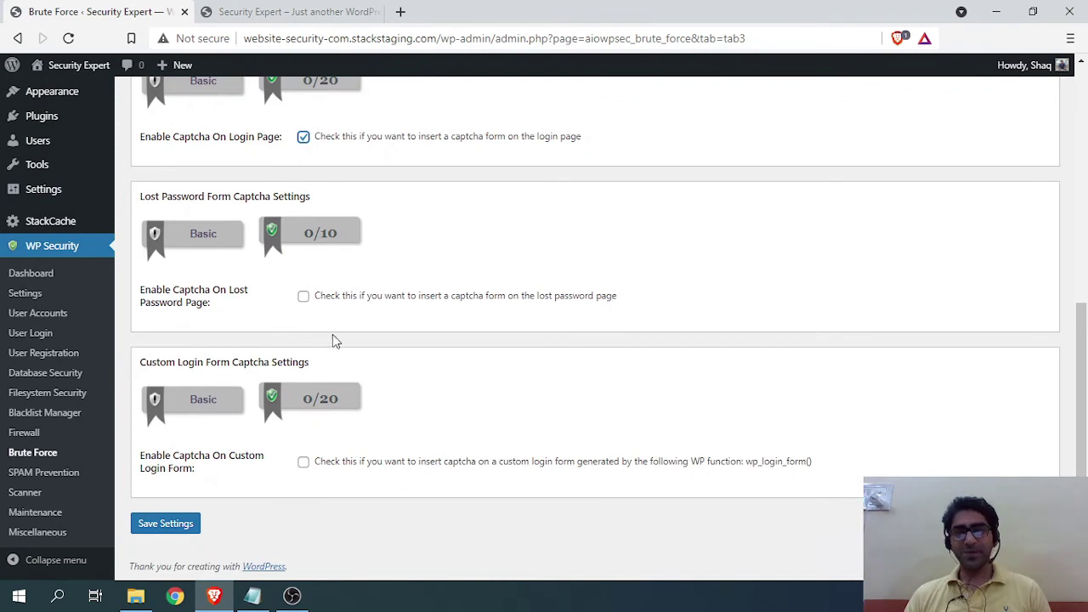
pyautogui.click(303, 297)
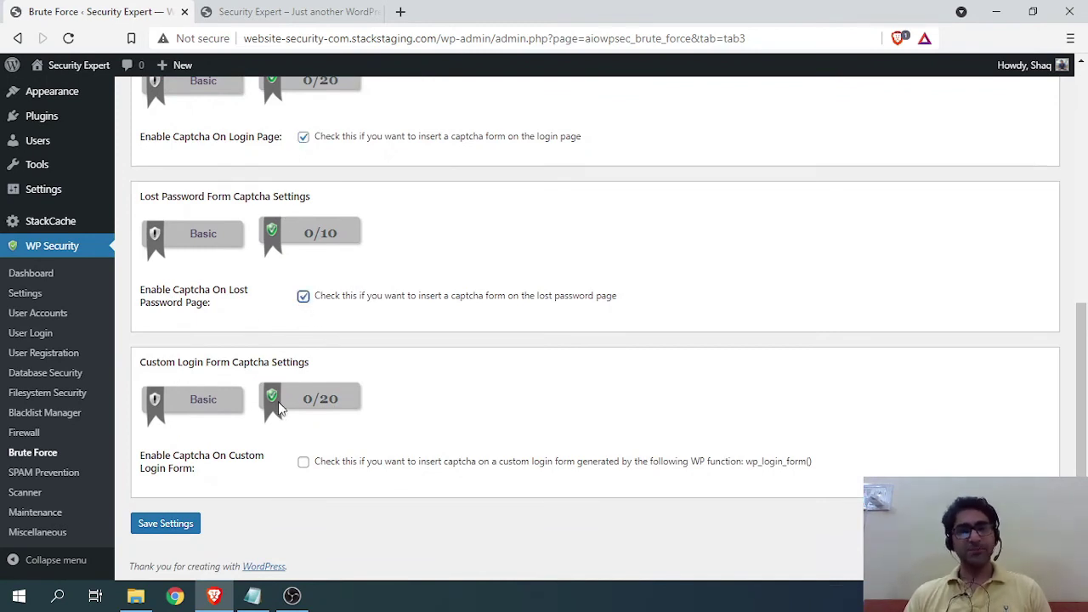
pyautogui.click(168, 524)
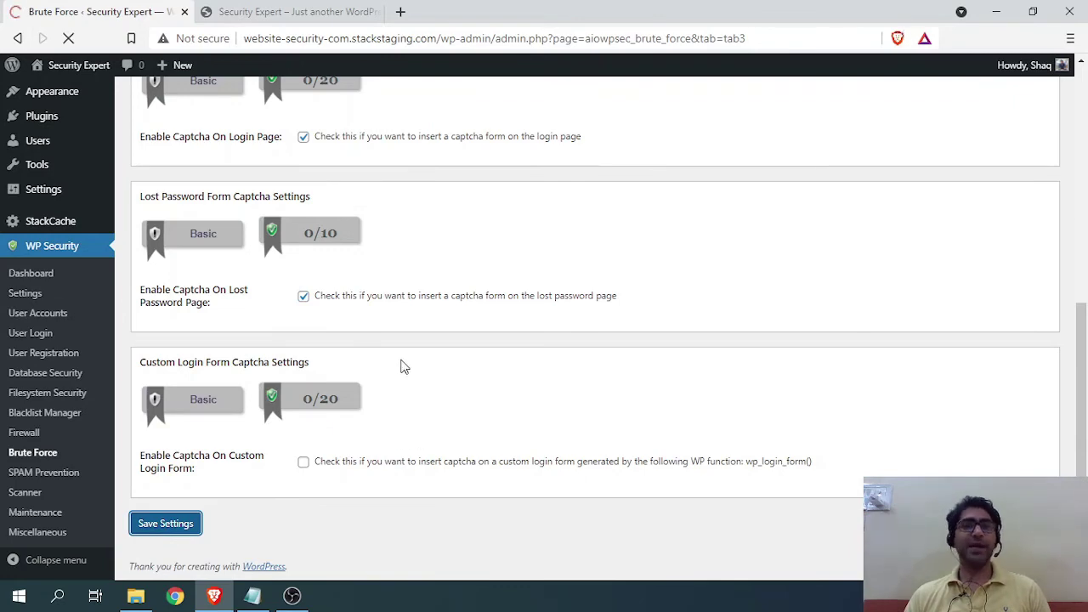
pyautogui.scroll(-3, 527, 366)
pyautogui.scroll(3, 374, 297)
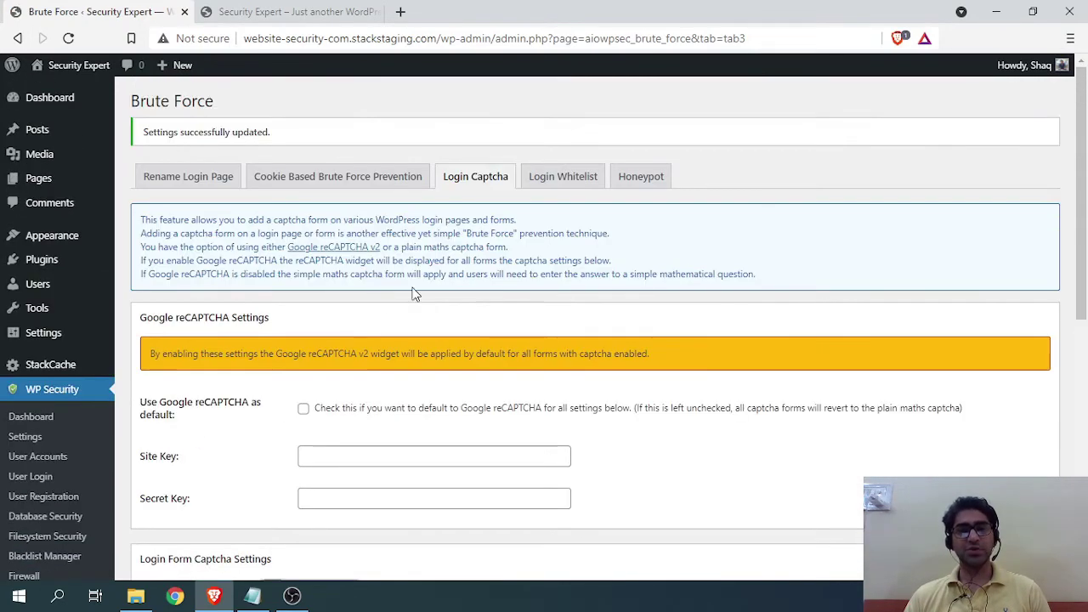
# Enable IP whitelisting in the Login Whitelist settings with the current IP address copied into the whitelisted addresses, and save.
pyautogui.click(561, 180)
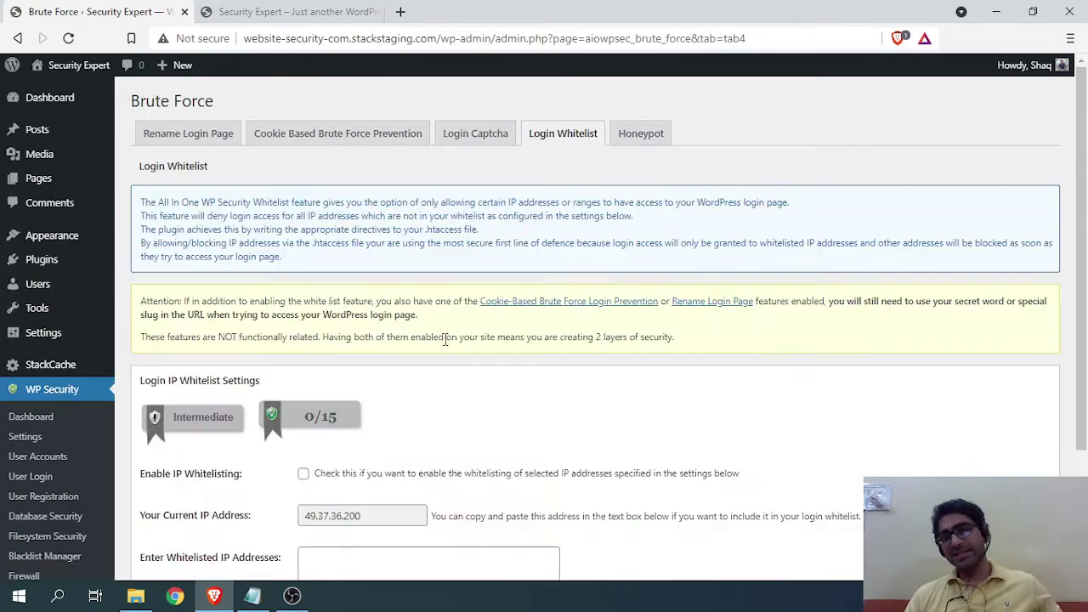
pyautogui.scroll(-3, 323, 332)
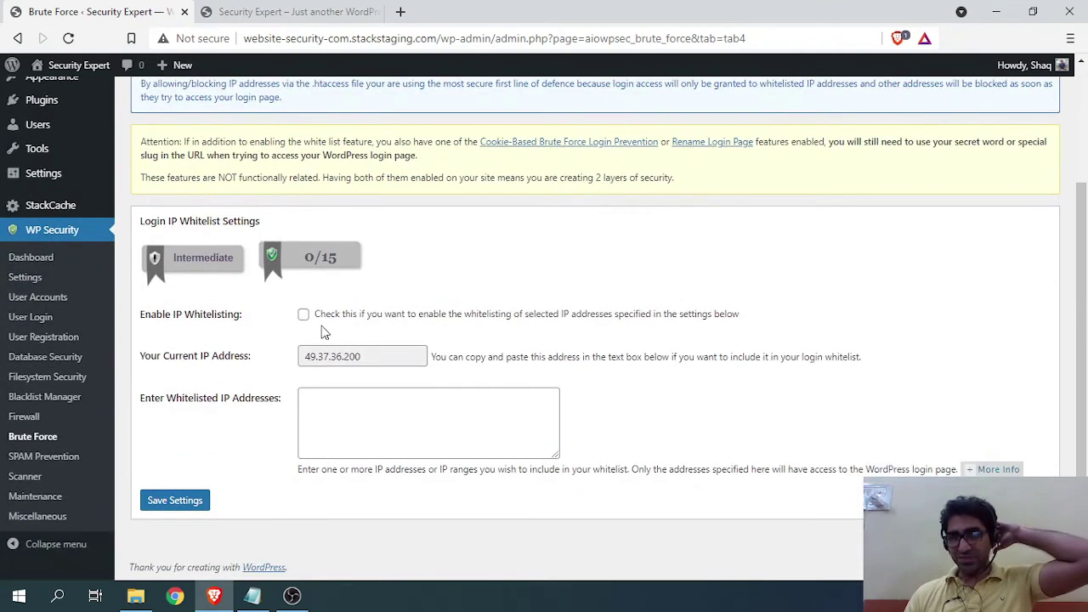
pyautogui.doubleClick(397, 360)
pyautogui.hotkey('ctrl', 'c')
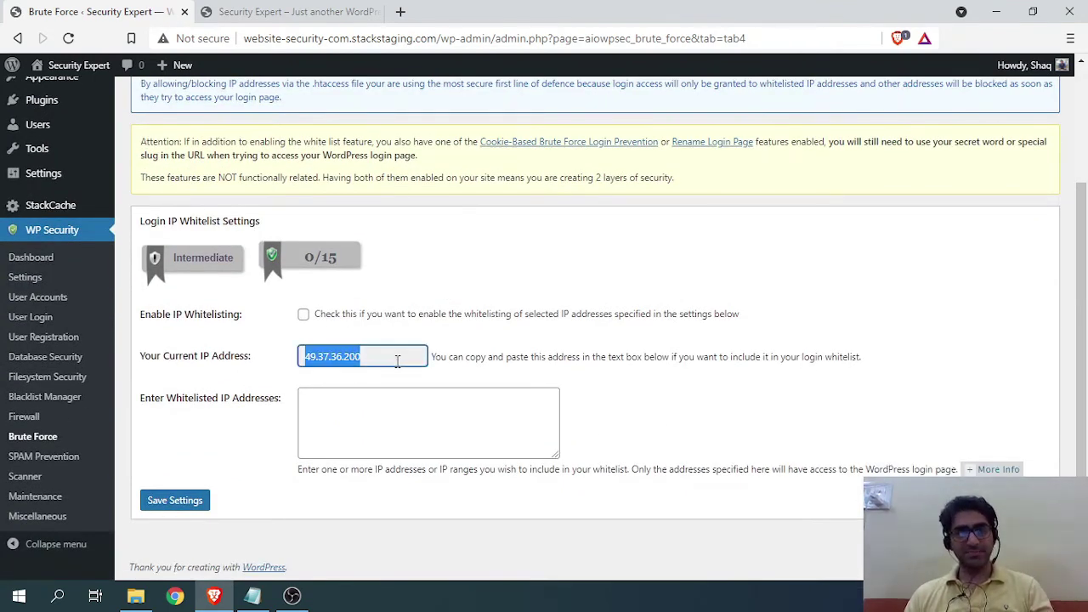
pyautogui.click(359, 393)
pyautogui.hotkey('ctrl', 'v')
pyautogui.click(303, 314)
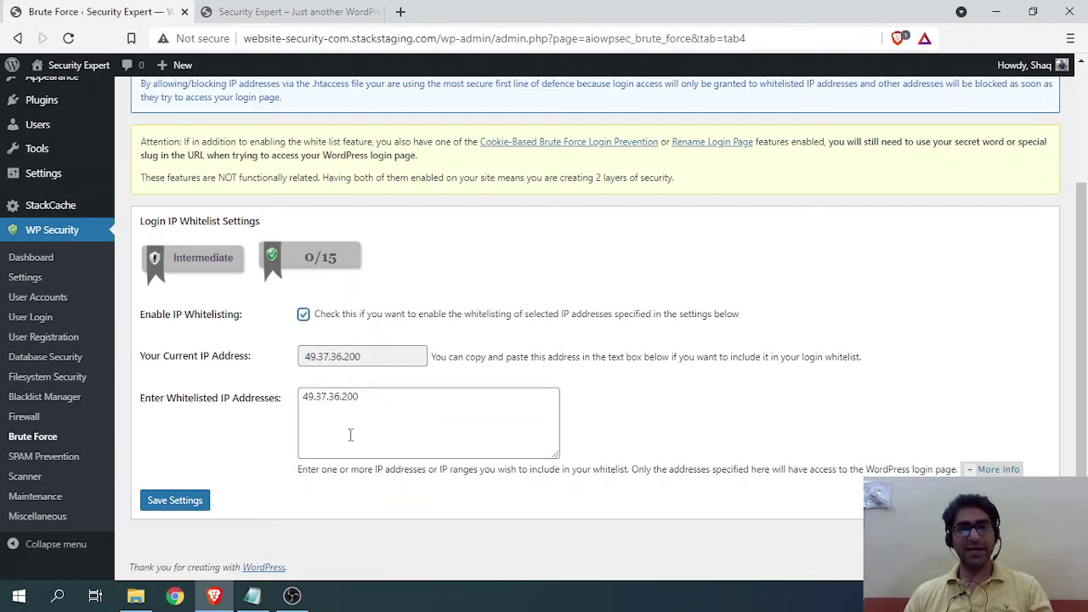
pyautogui.click(174, 501)
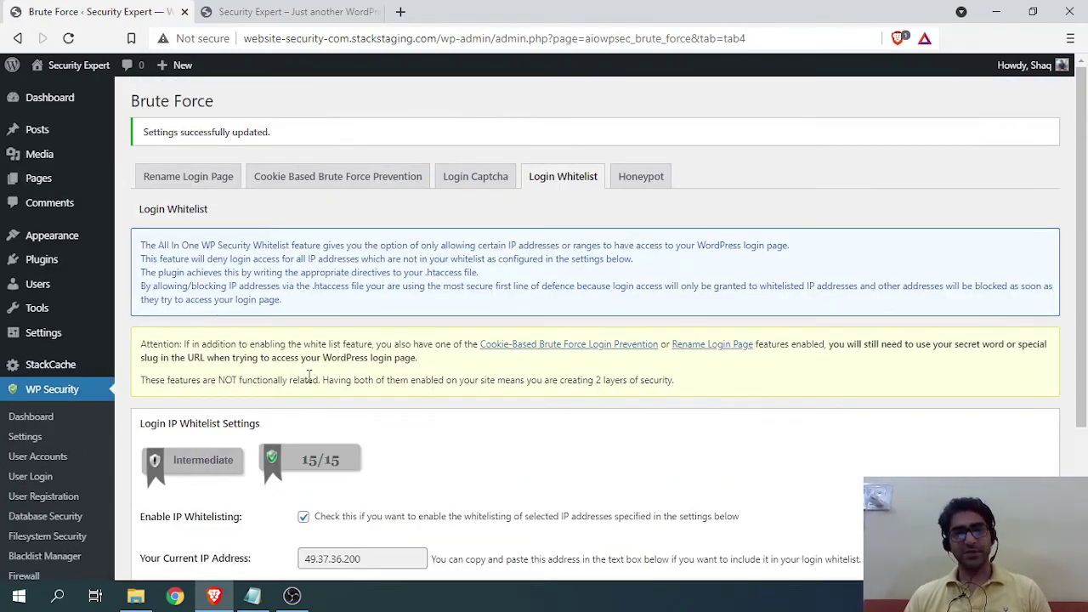
pyautogui.scroll(-3, 308, 377)
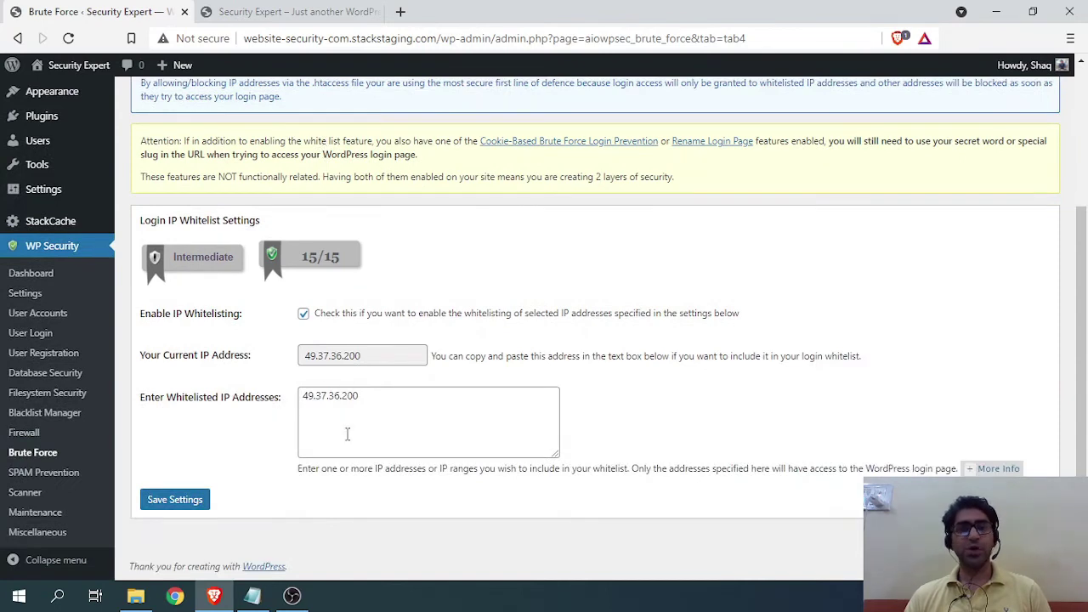
pyautogui.scroll(3, 338, 503)
# Enable the honeypot on the login page in the Brute Force Honeypot settings and save.
pyautogui.click(636, 176)
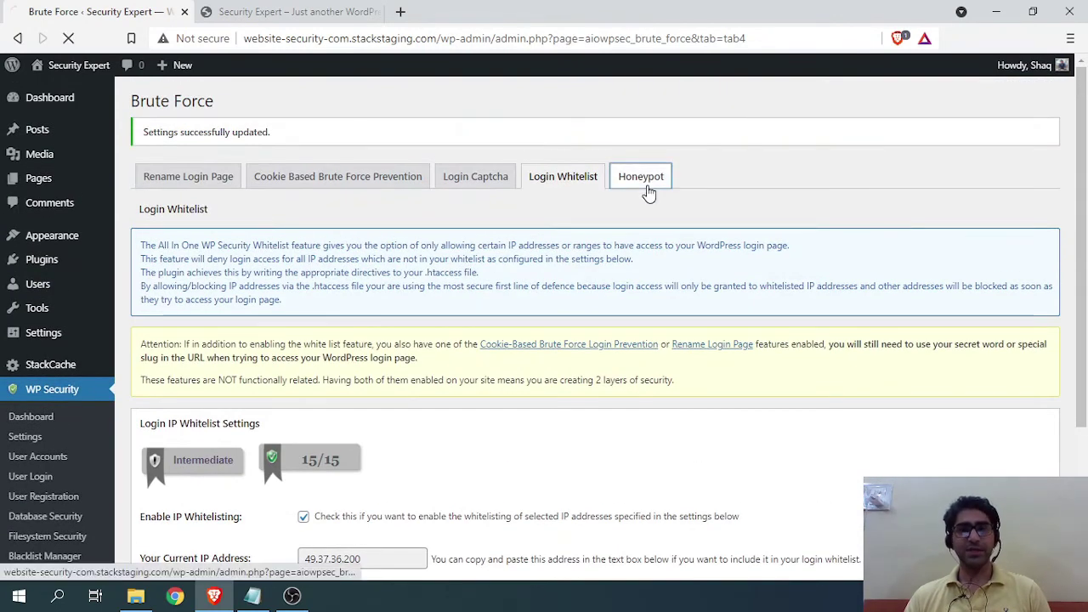
pyautogui.scroll(-1, 339, 339)
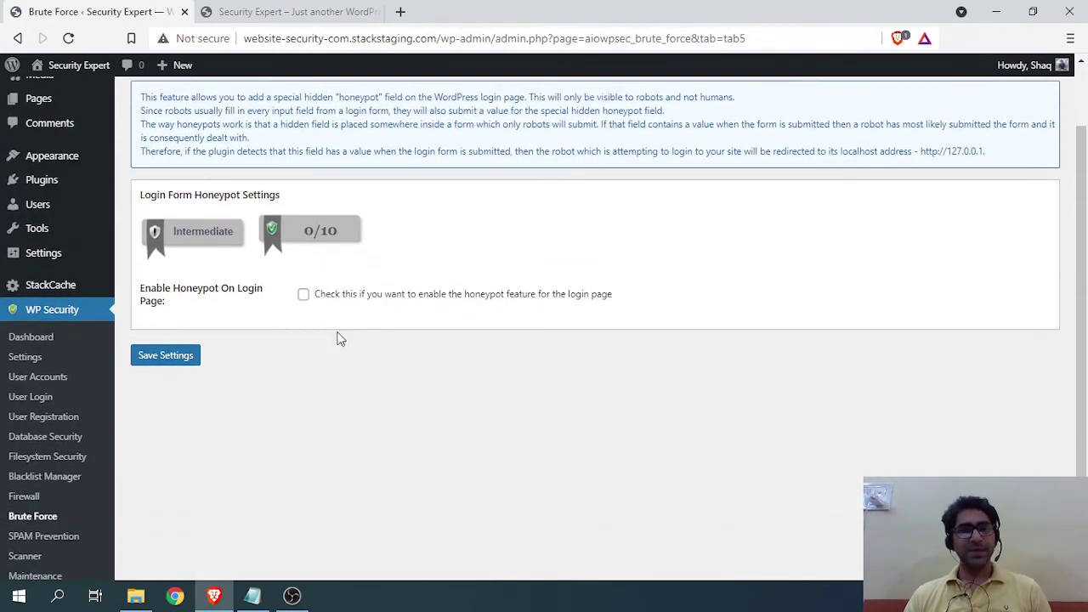
pyautogui.click(305, 295)
pyautogui.click(189, 358)
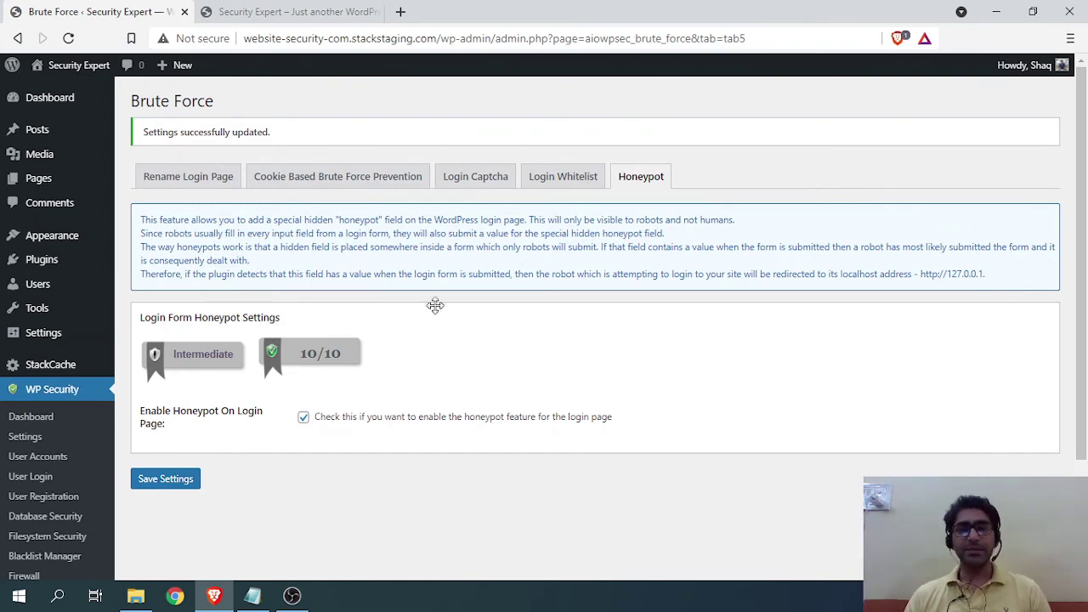
pyautogui.scroll(-2, 383, 308)
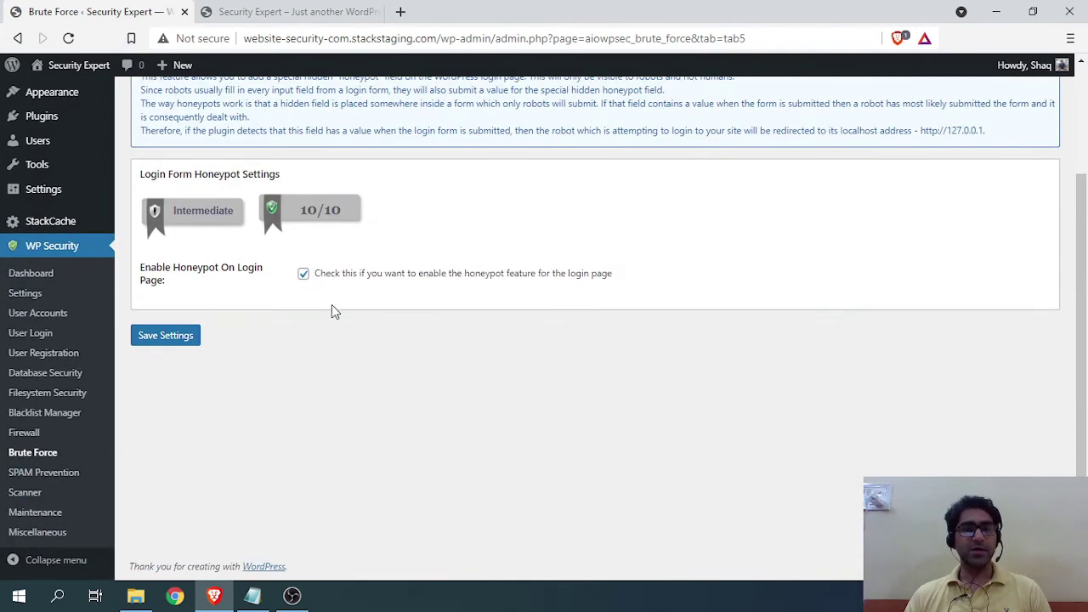
# Enable the captcha on comment forms and the blocking of spambot comments in the SPAM Prevention settings, and save.
pyautogui.click(52, 471)
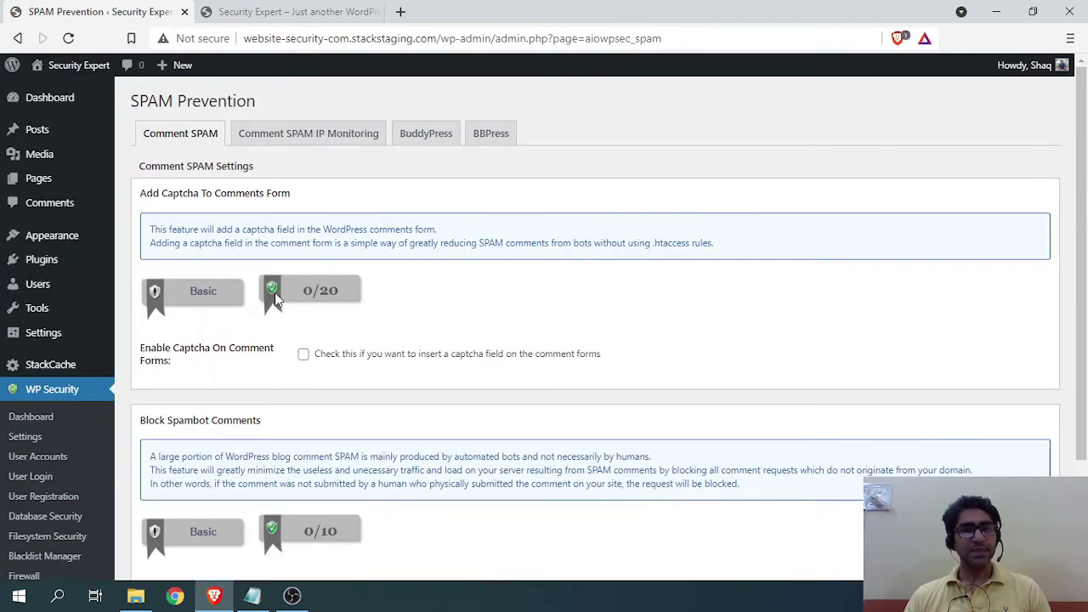
pyautogui.scroll(-1, 261, 227)
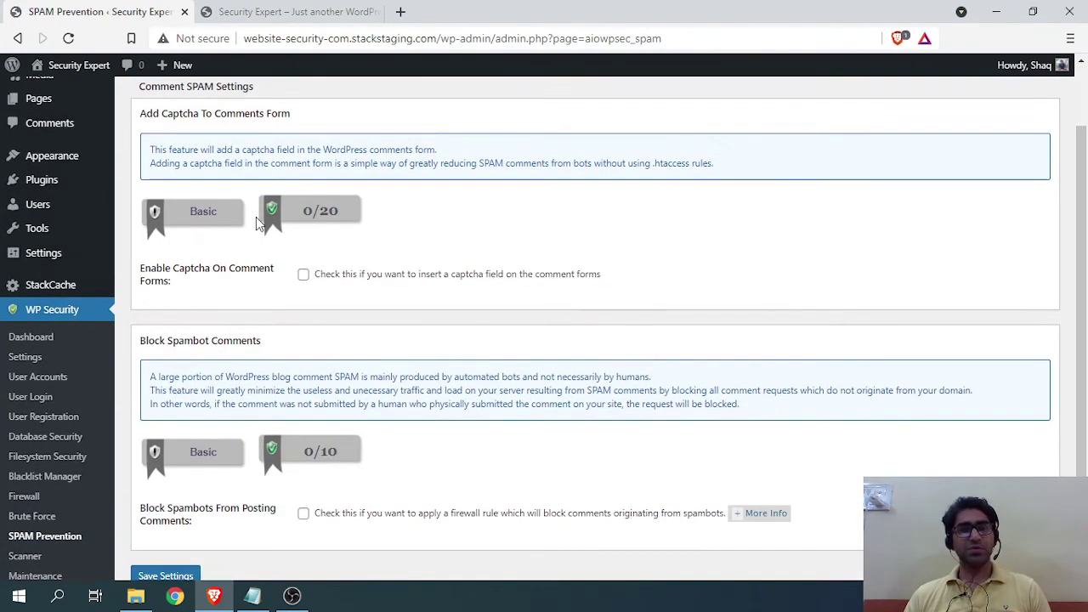
pyautogui.scroll(1, 256, 217)
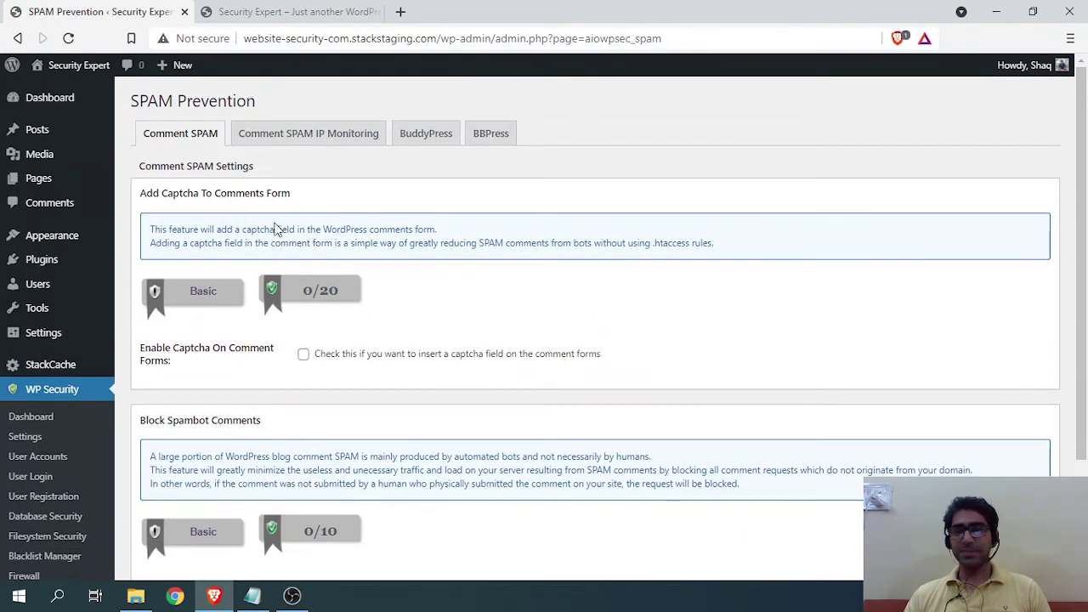
pyautogui.click(303, 354)
pyautogui.scroll(-2, 280, 344)
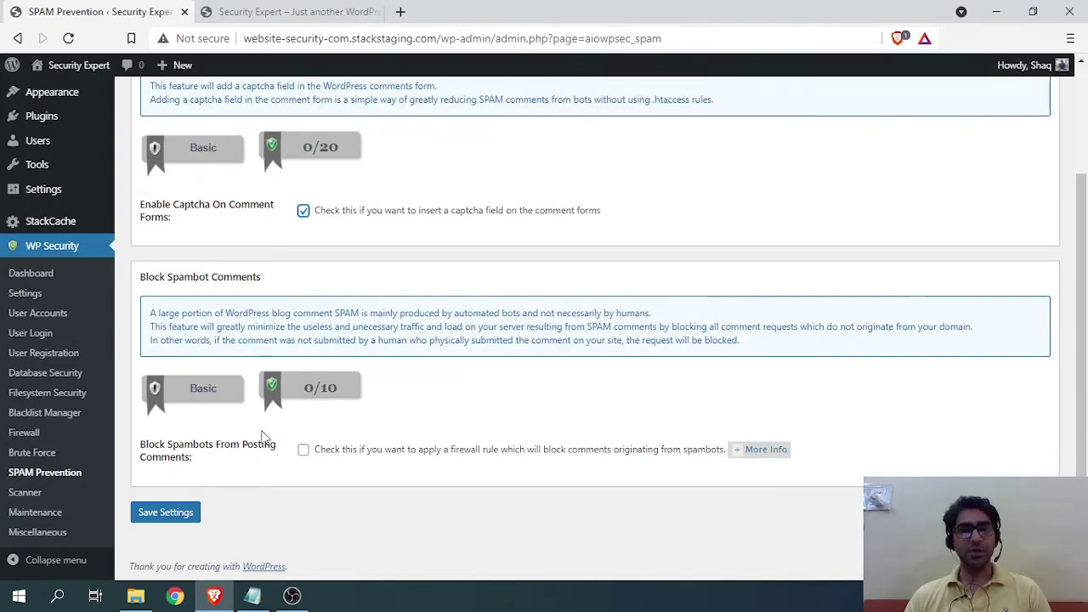
pyautogui.click(303, 449)
pyautogui.click(164, 513)
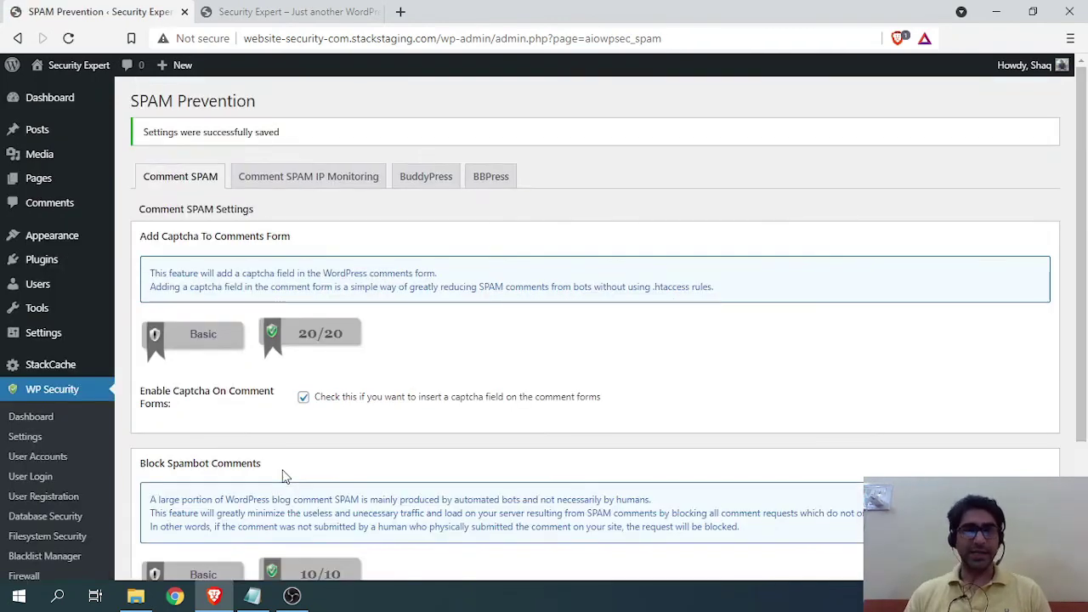
# Enable the auto block of SPAM comment IPs with a minimum of 10 SPAM comments in Comment SPAM IP Monitoring, and save.
pyautogui.scroll(-2, 322, 446)
pyautogui.scroll(2, 321, 446)
pyautogui.click(308, 180)
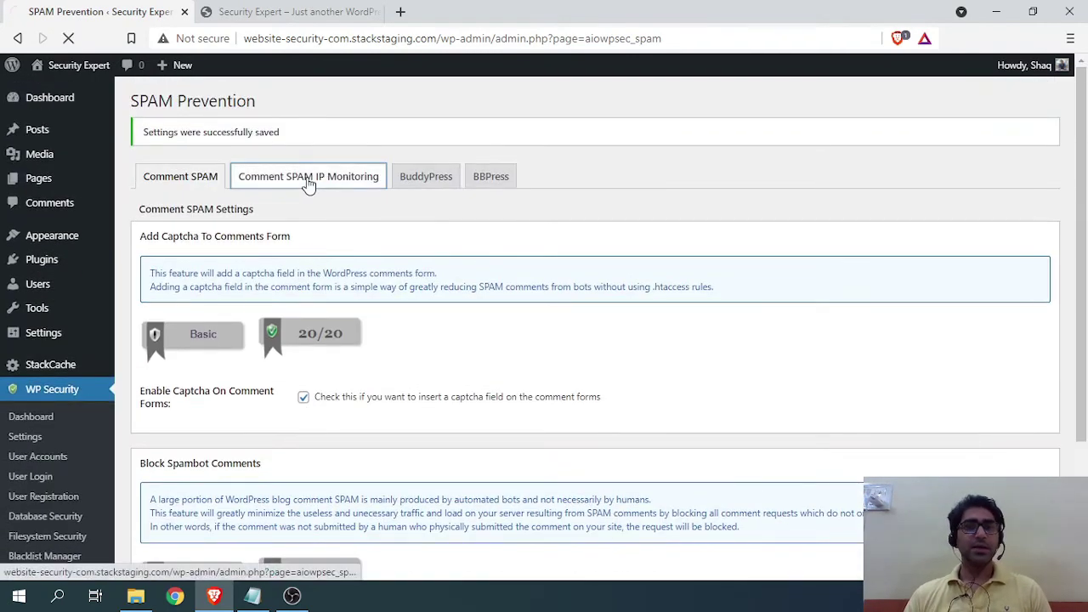
pyautogui.scroll(-2, 388, 284)
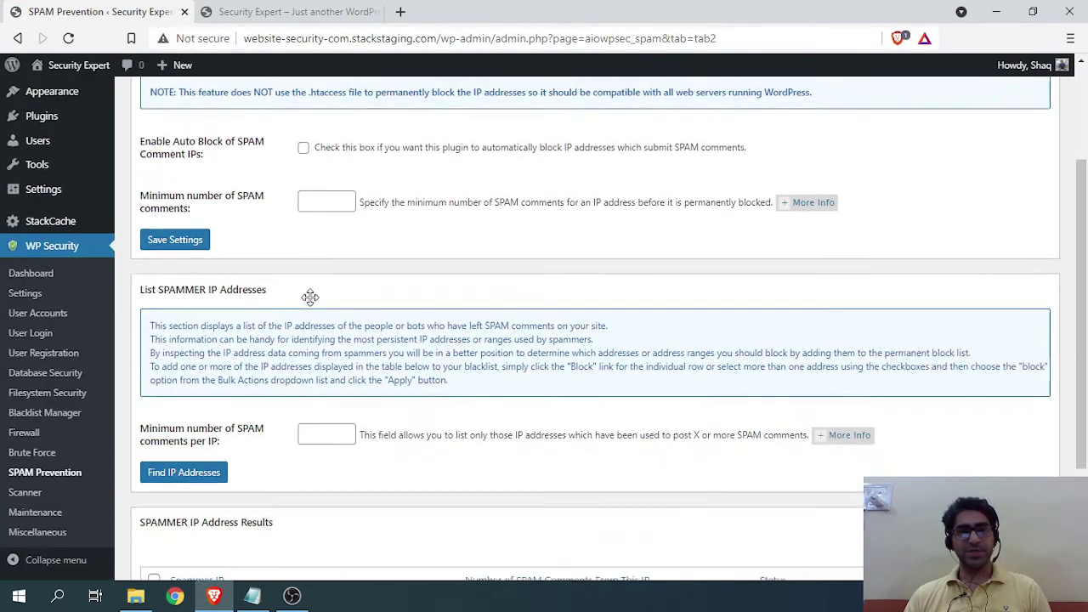
pyautogui.scroll(2, 309, 296)
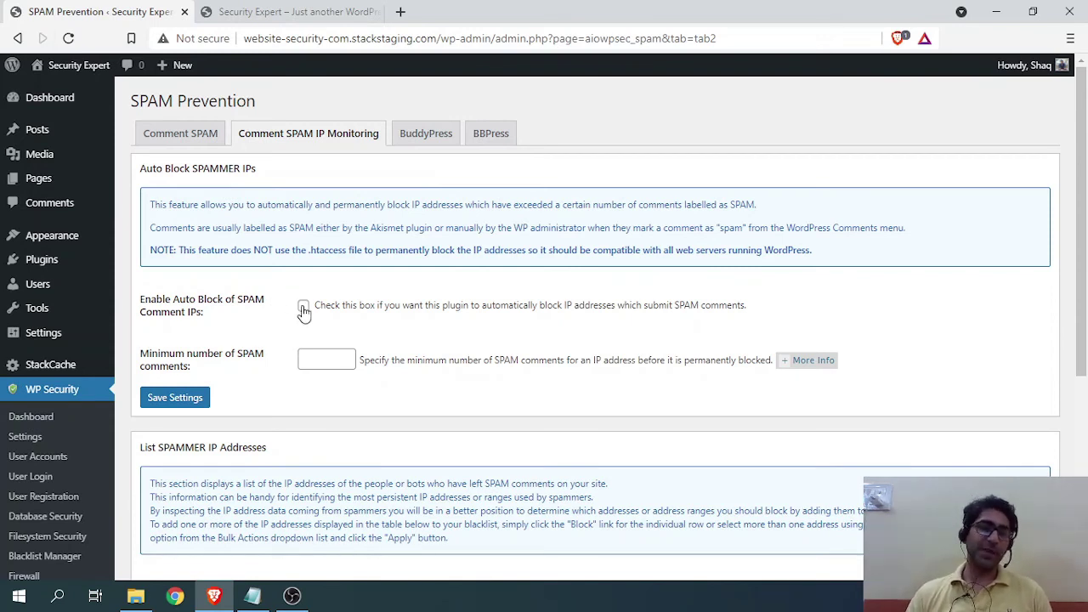
pyautogui.click(303, 357)
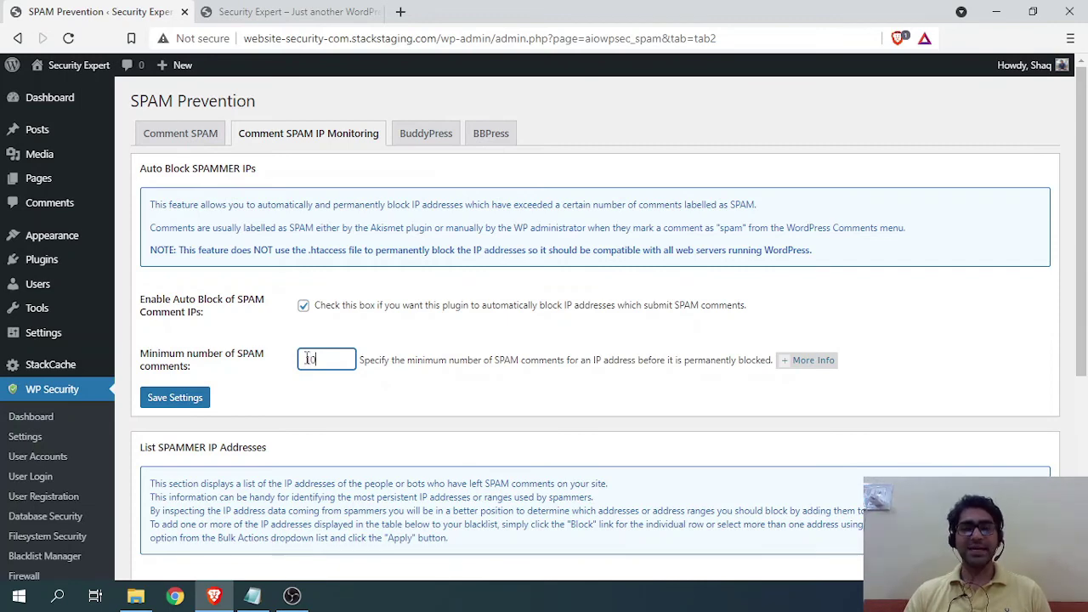
pyautogui.click(191, 396)
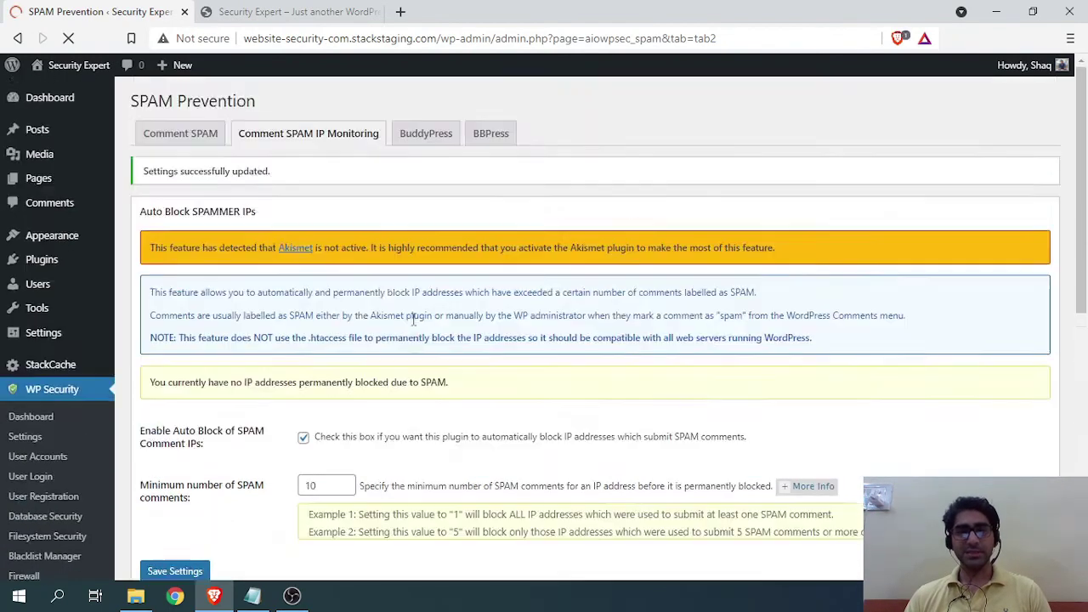
# Review the auto block and spammer IP list sections, and look at the BuddyPress and BBPress spam settings.
pyautogui.scroll(-5, 318, 289)
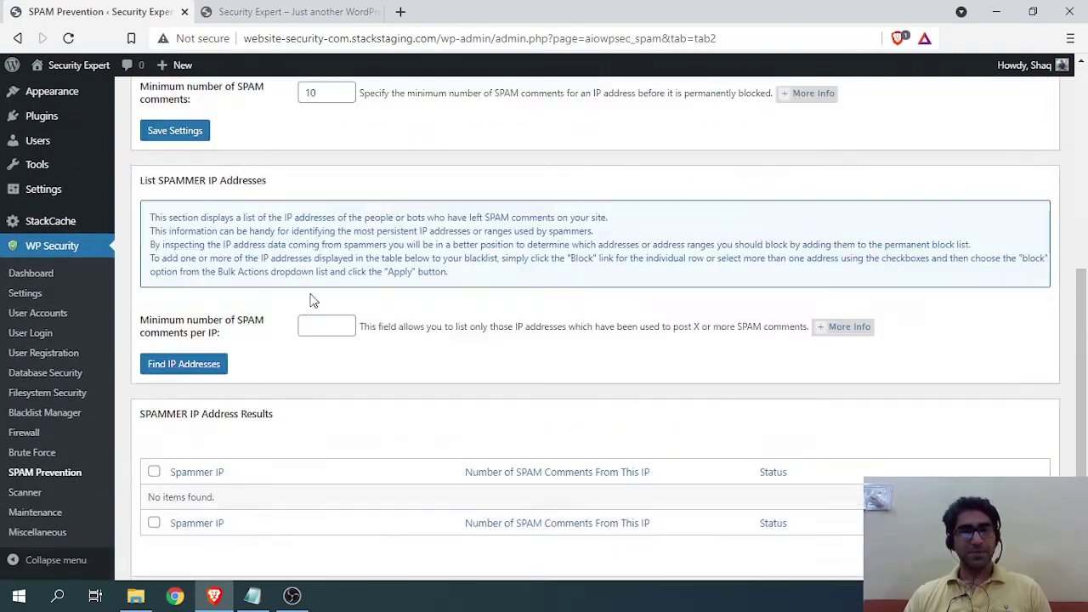
pyautogui.scroll(2, 293, 332)
pyautogui.scroll(1, 292, 331)
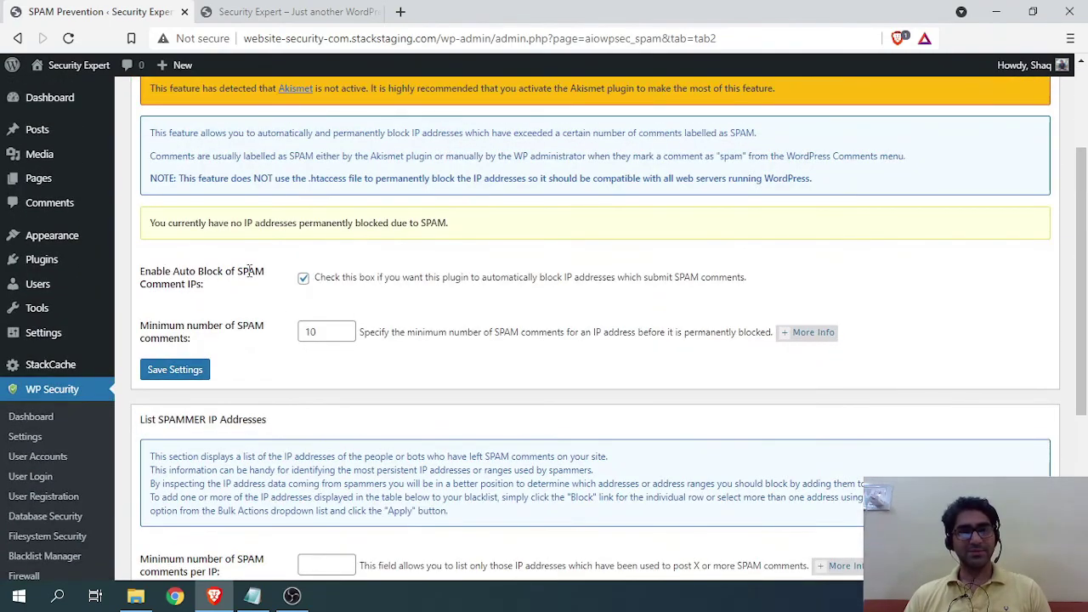
pyautogui.scroll(3, 223, 85)
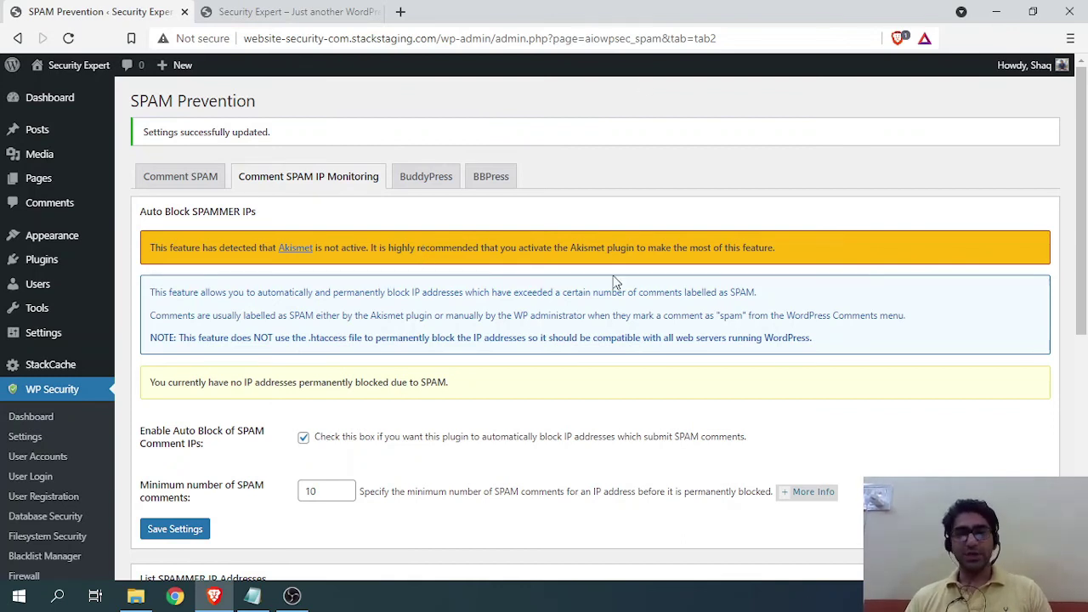
pyautogui.scroll(-5, 595, 293)
pyautogui.scroll(1, 323, 357)
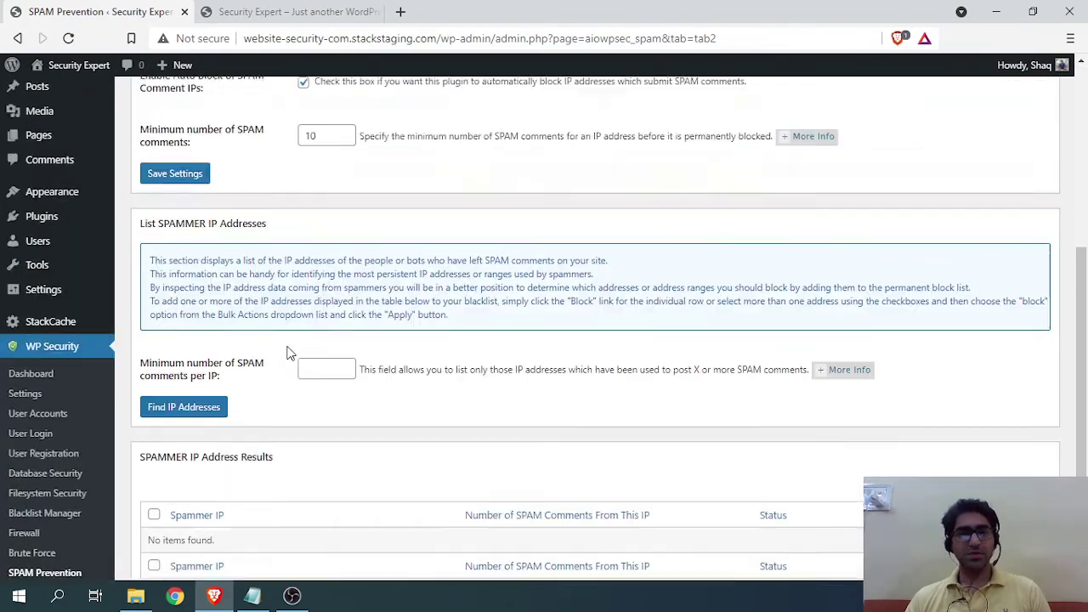
pyautogui.scroll(2, 311, 357)
pyautogui.scroll(2, 316, 372)
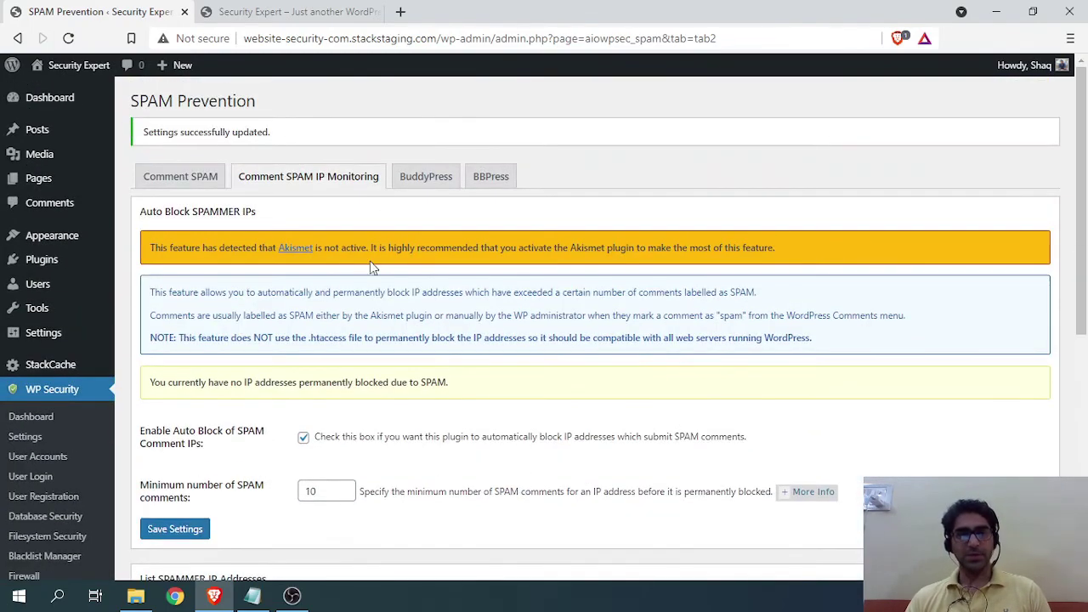
pyautogui.click(419, 184)
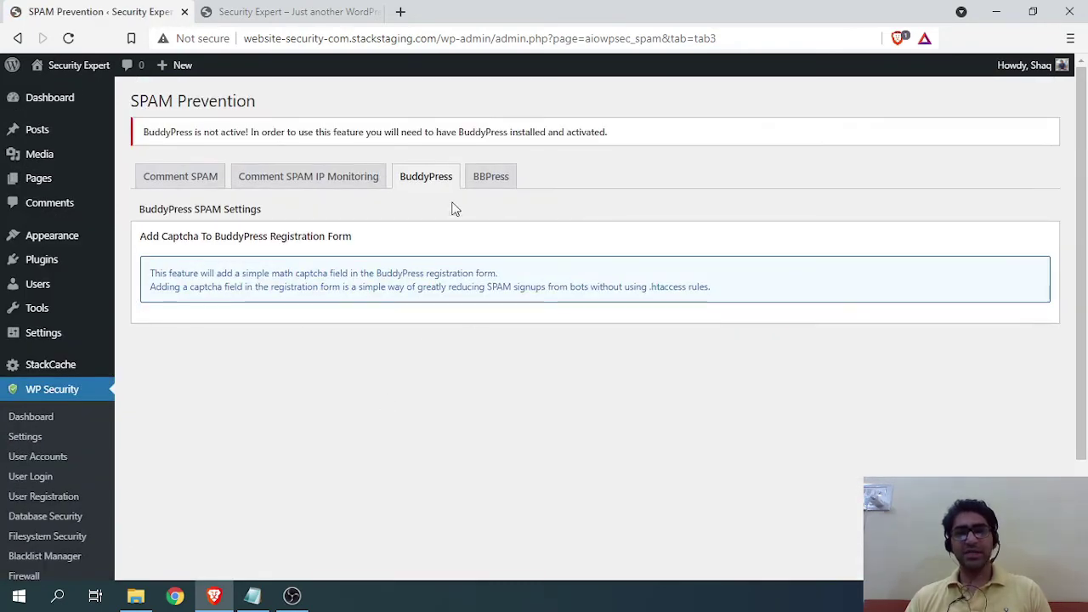
pyautogui.click(497, 189)
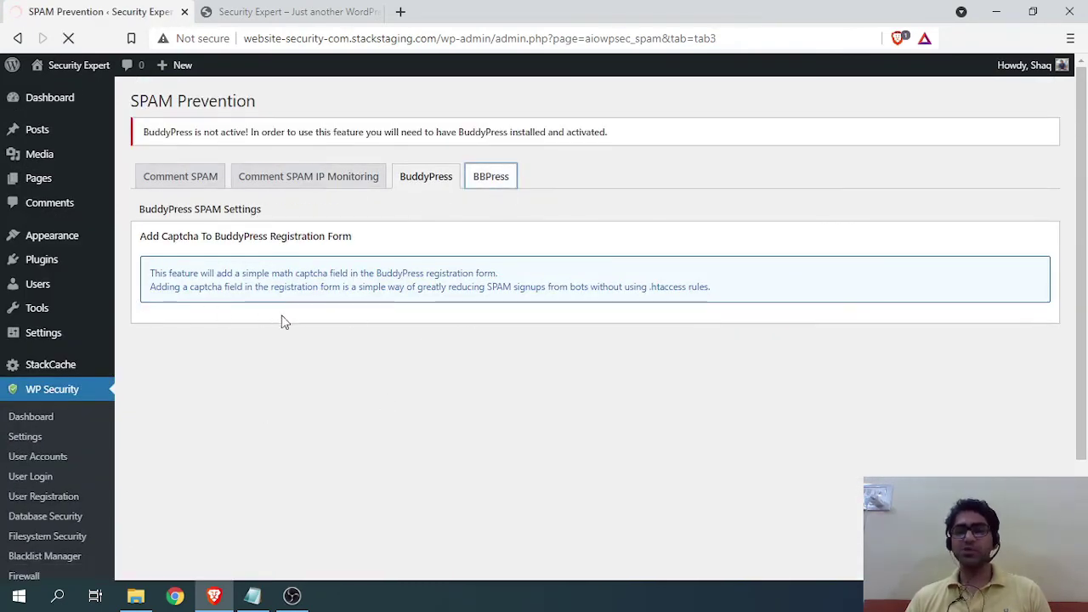
# Perform a manual file change detection scan in the Scanner section and read its result message.
pyautogui.scroll(-3, 344, 308)
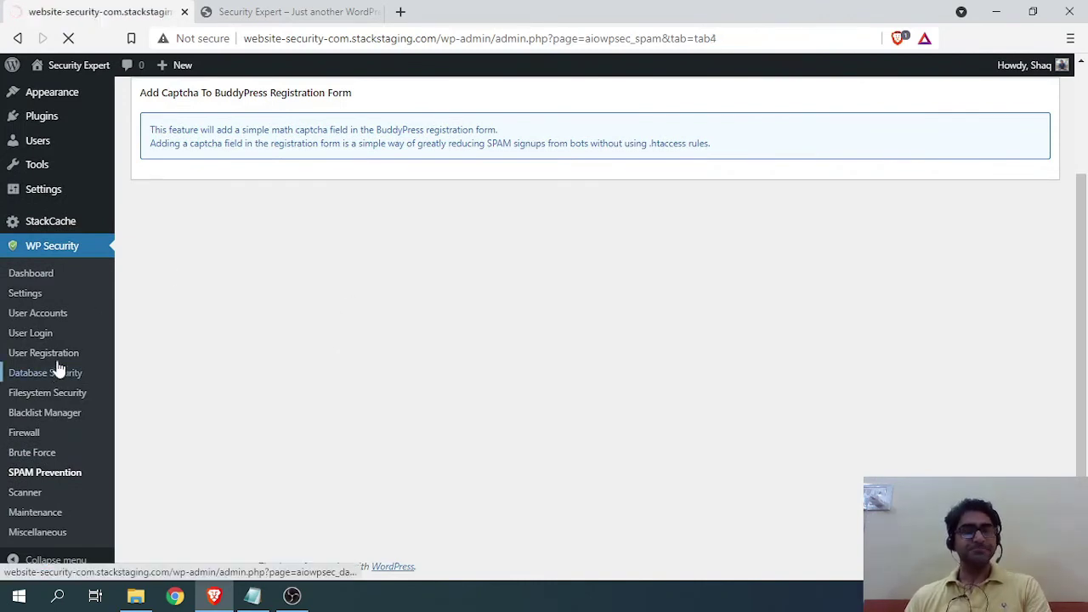
pyautogui.scroll(-1, 12, 340)
pyautogui.scroll(-1, 9, 433)
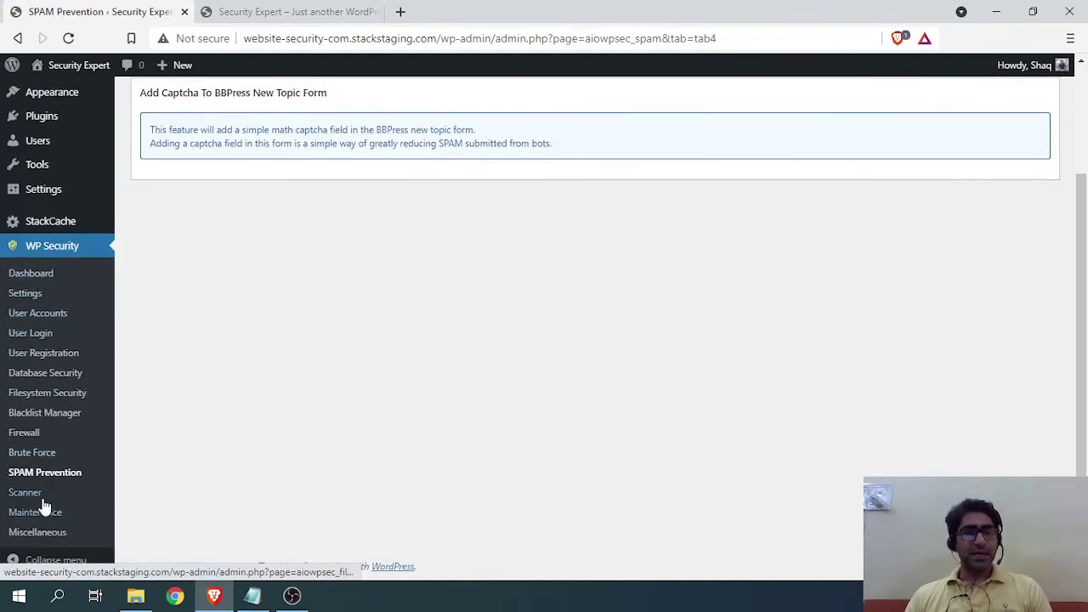
pyautogui.click(34, 493)
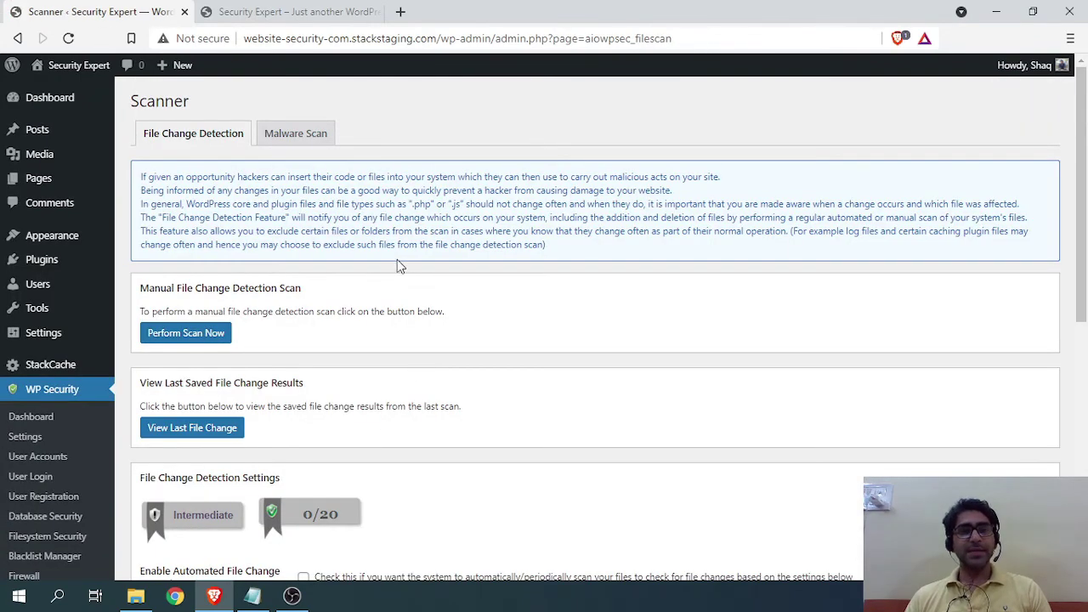
pyautogui.scroll(-1, 255, 294)
pyautogui.scroll(-1, 221, 289)
pyautogui.click(206, 251)
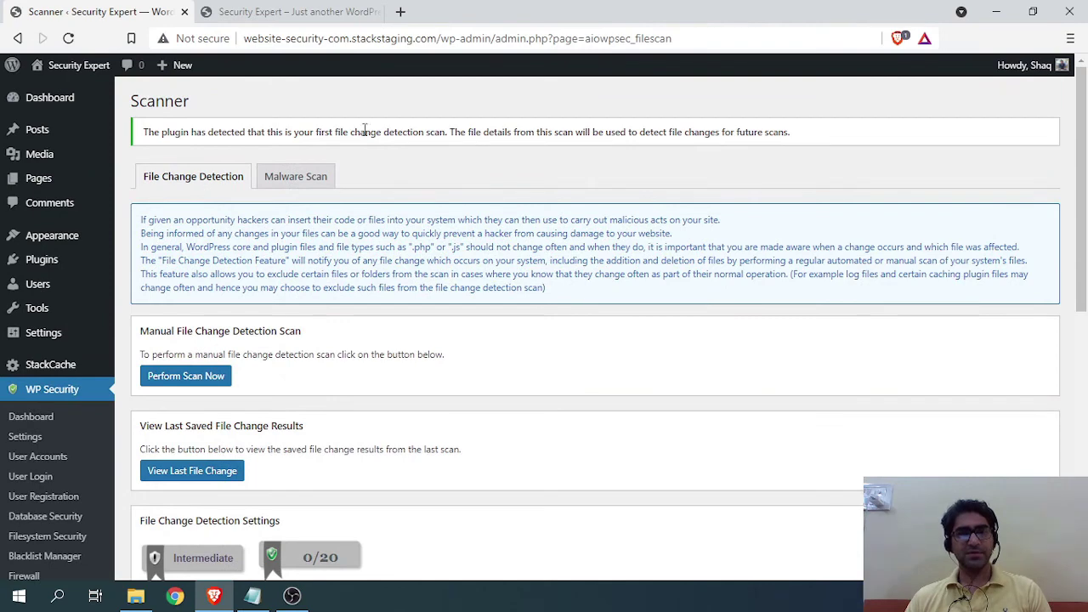
pyautogui.moveTo(487, 136); pyautogui.dragTo(289, 135)
pyautogui.scroll(-1, 316, 235)
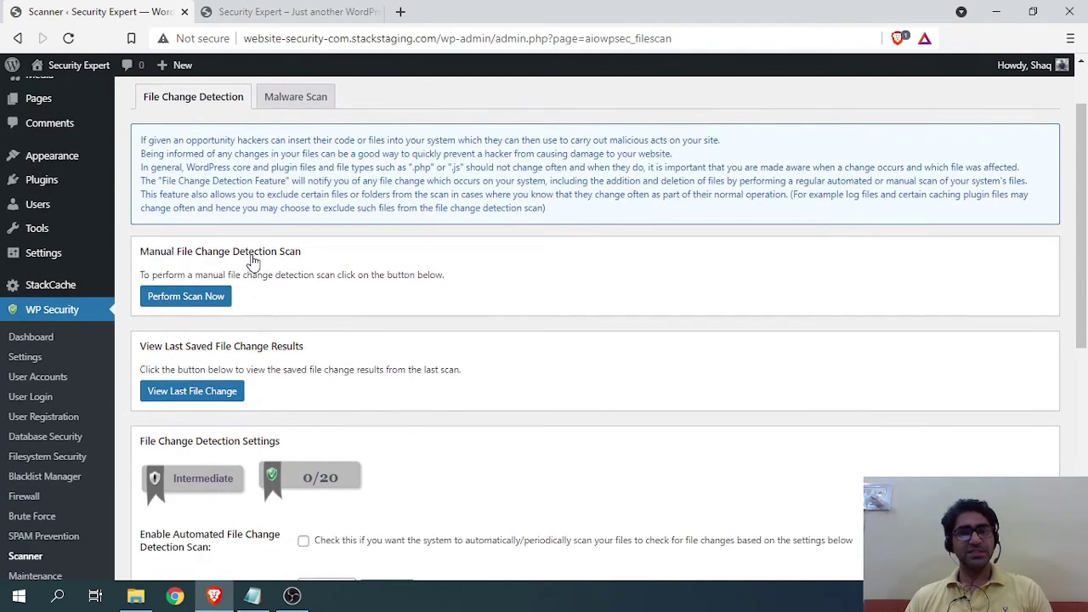
pyautogui.click(291, 256)
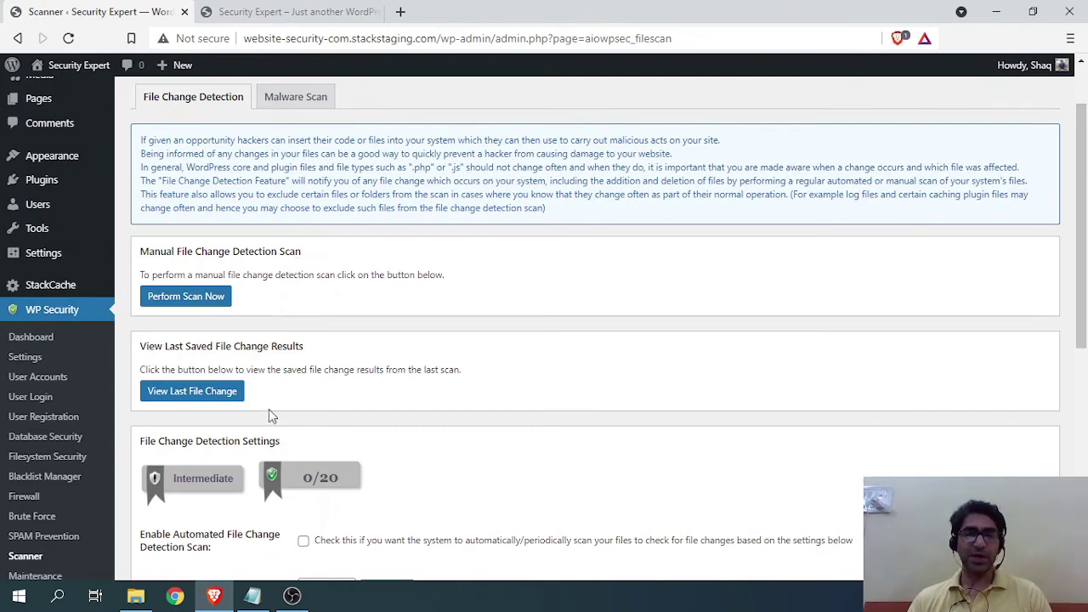
# Enable the automated file change detection scan in the File Change Detection settings.
pyautogui.scroll(-1, 245, 302)
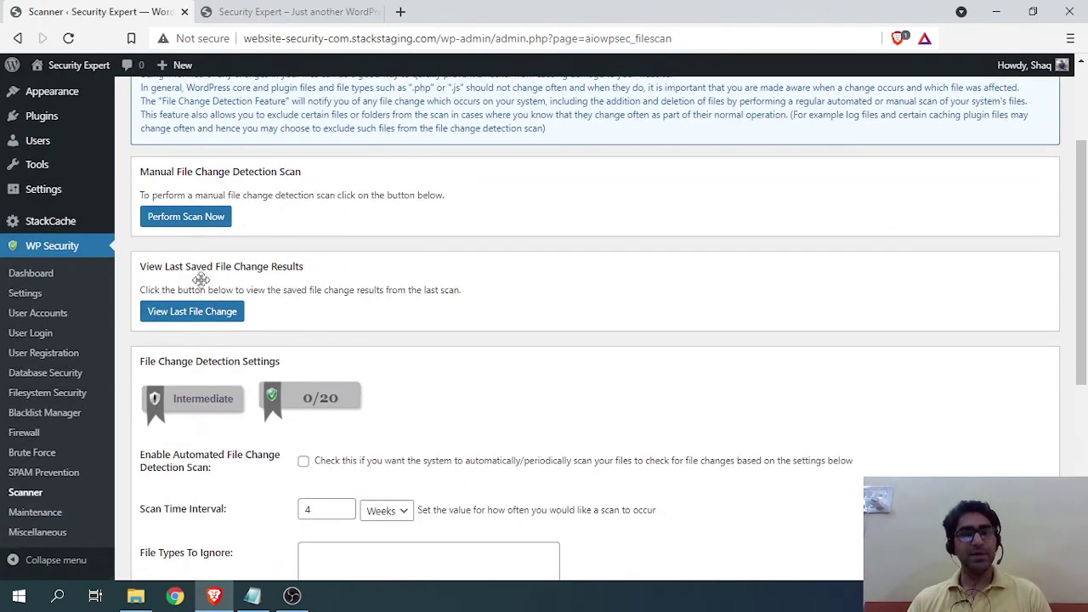
pyautogui.scroll(-2, 195, 314)
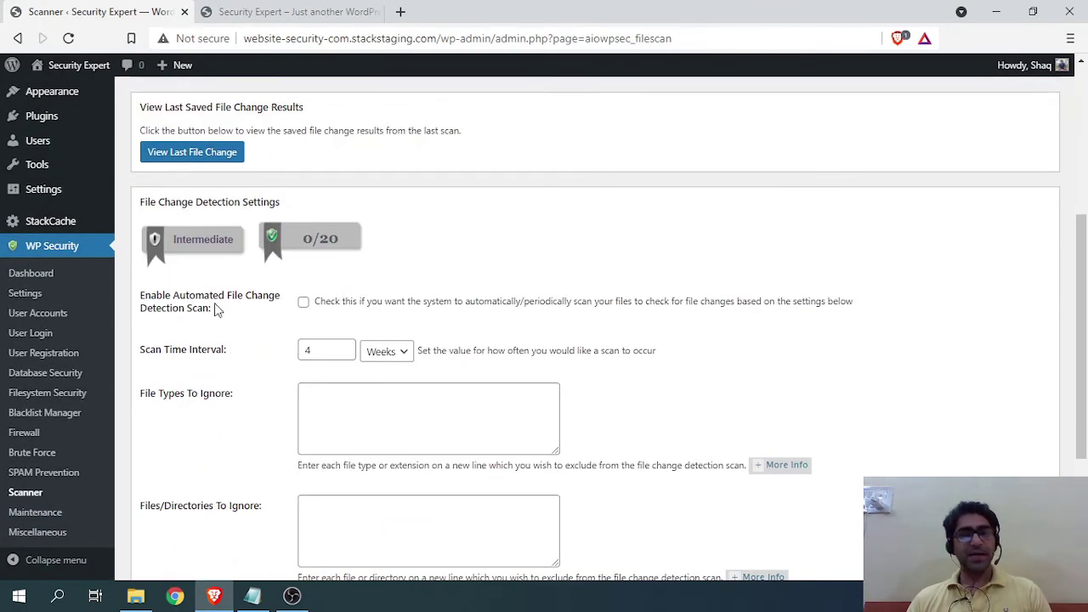
pyautogui.scroll(-2, 236, 314)
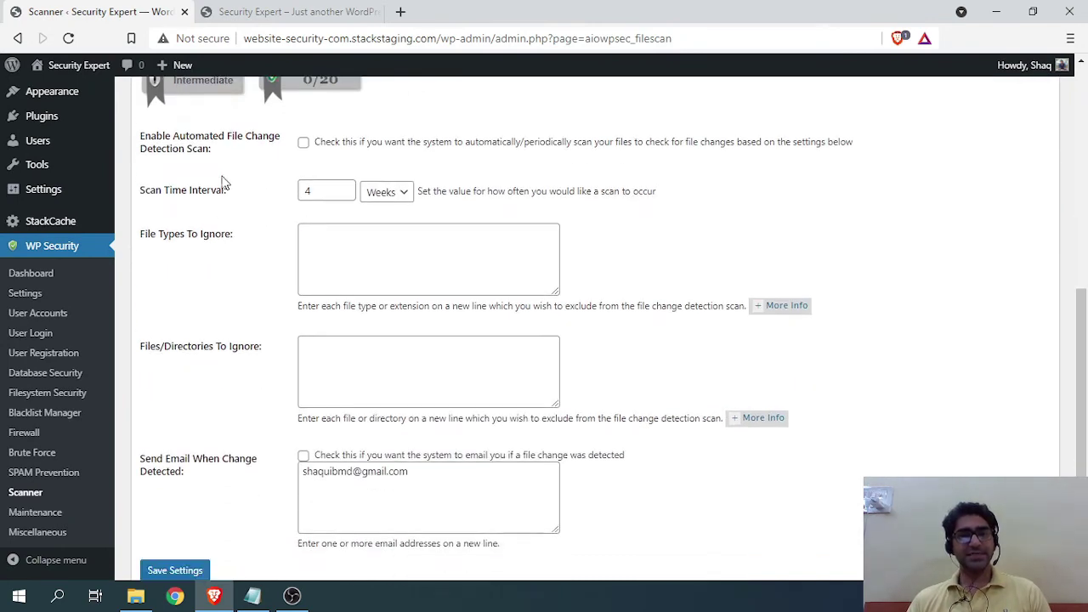
pyautogui.scroll(1, 247, 204)
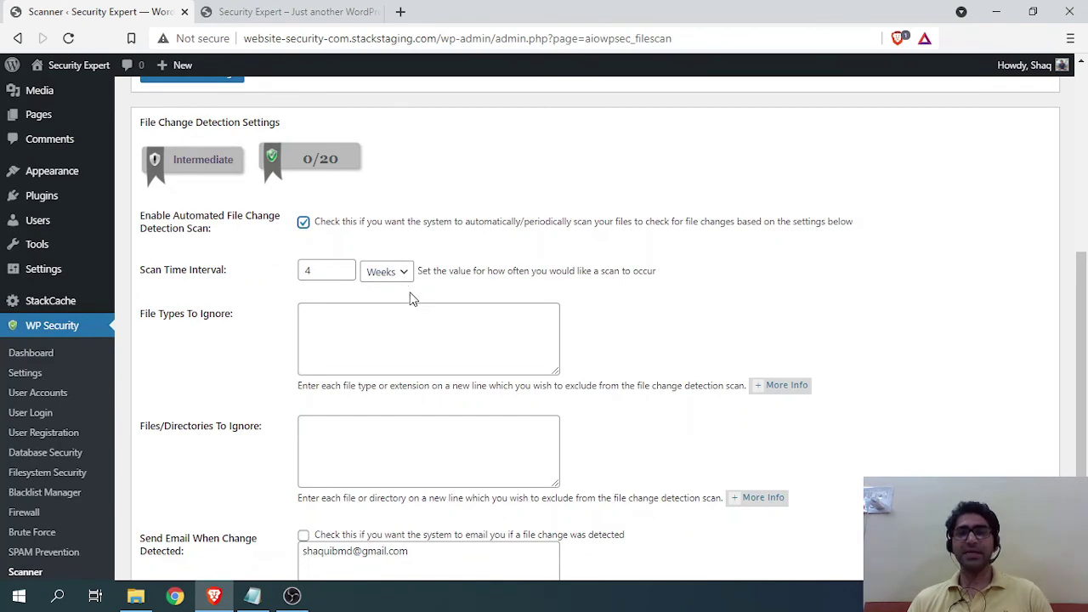
pyautogui.scroll(-1, 415, 290)
pyautogui.scroll(-1, 342, 272)
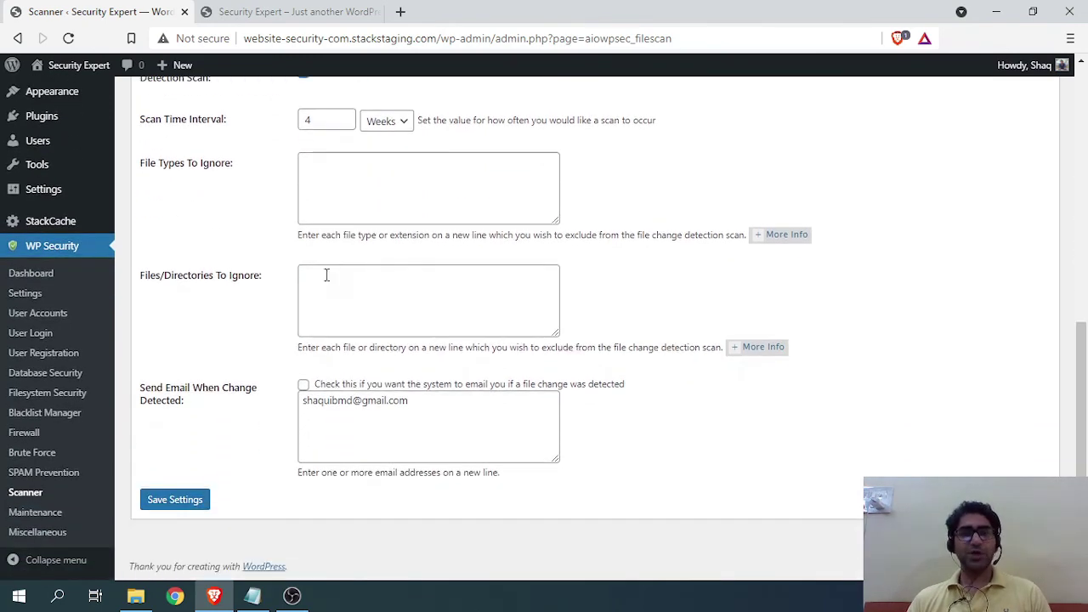
# Consult the extra information on file types to ignore, and save the File Change Detection settings.
pyautogui.scroll(2, 331, 280)
pyautogui.click(341, 322)
pyautogui.click(765, 396)
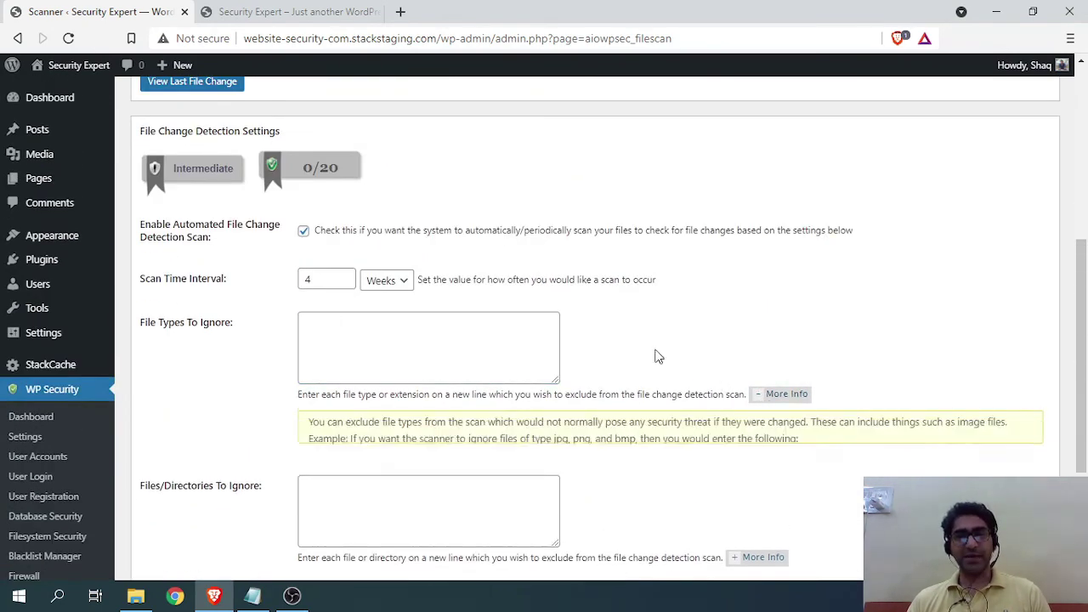
pyautogui.scroll(-1, 371, 382)
pyautogui.click(791, 315)
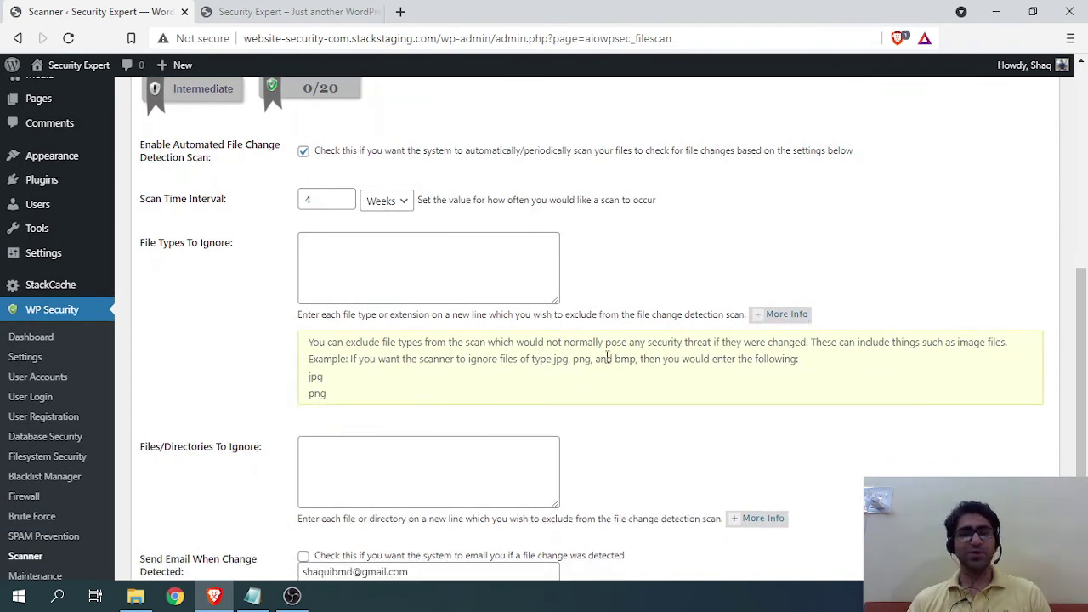
pyautogui.scroll(-1, 320, 310)
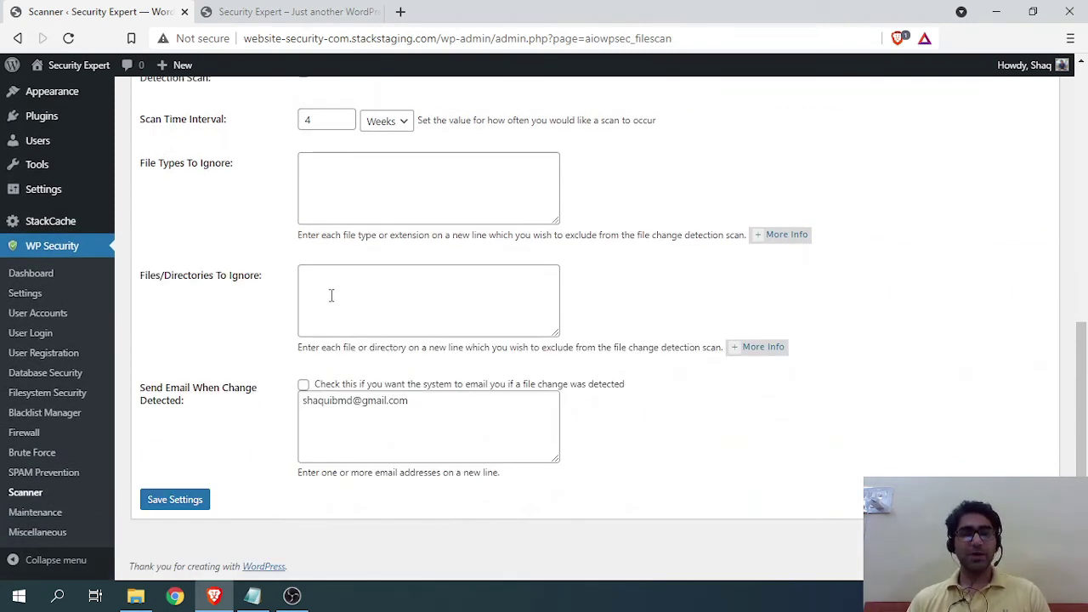
pyautogui.click(177, 499)
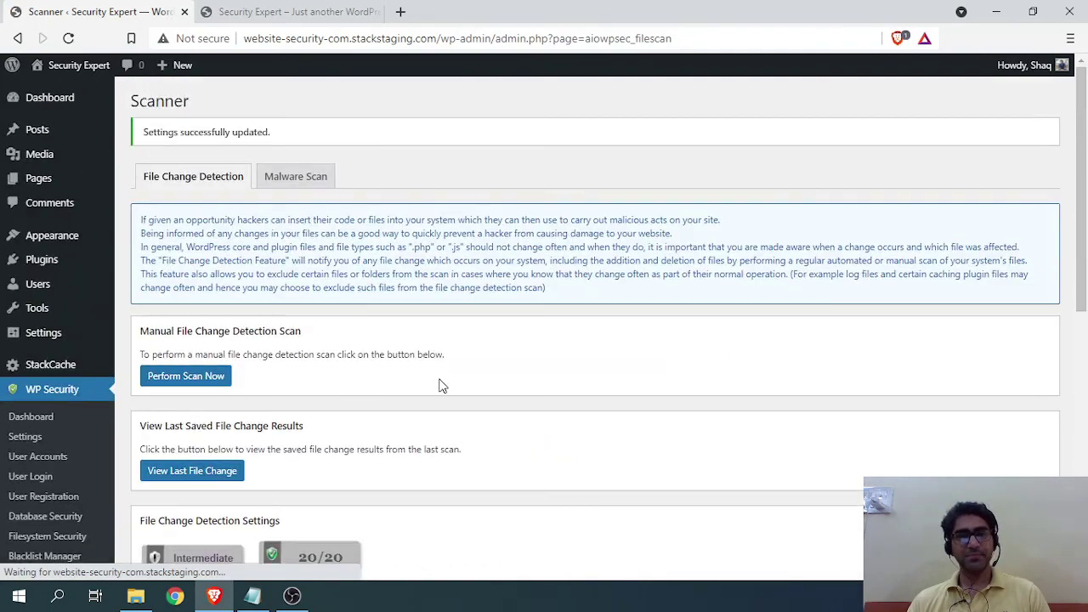
pyautogui.scroll(-5, 417, 364)
pyautogui.scroll(4, 308, 348)
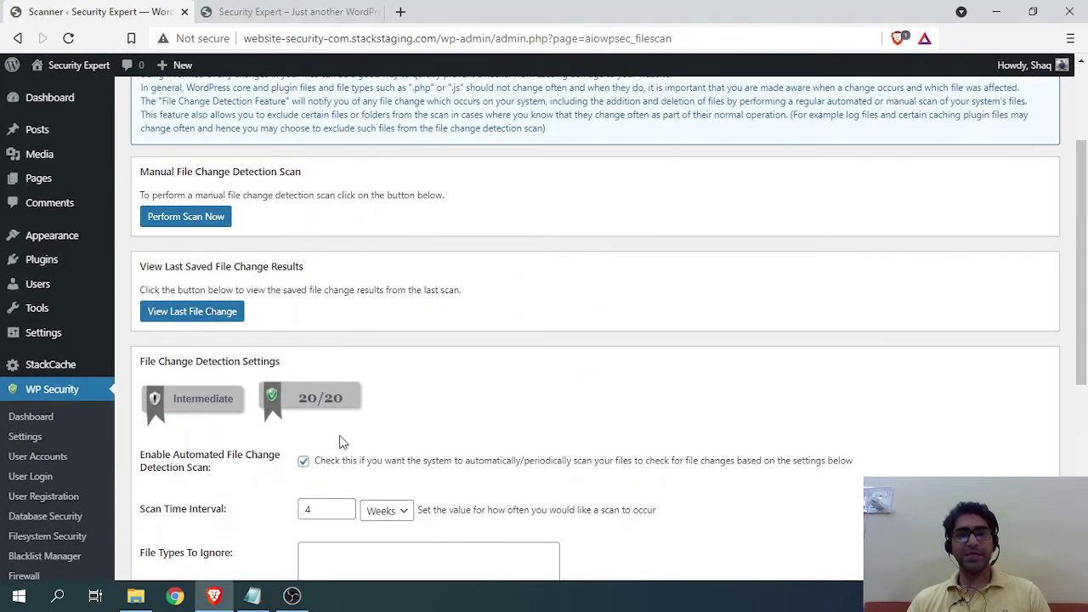
# Examine the Malware Scan information and the linked site-scanners.com page in a separate browser tab, and return to the Scanner page.
pyautogui.scroll(2, 340, 408)
pyautogui.click(282, 176)
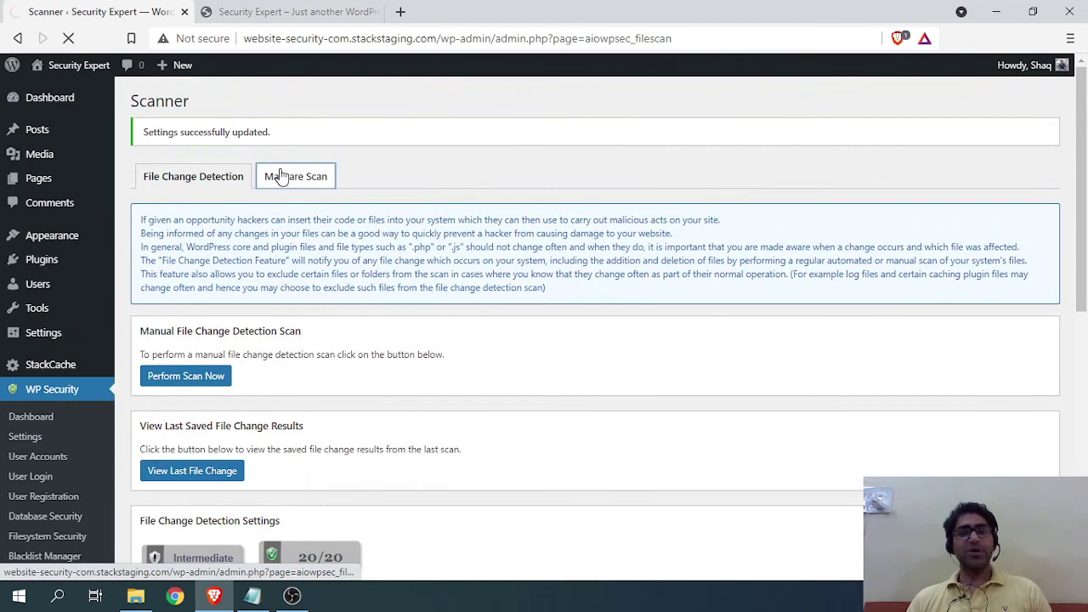
pyautogui.scroll(-2, 340, 340)
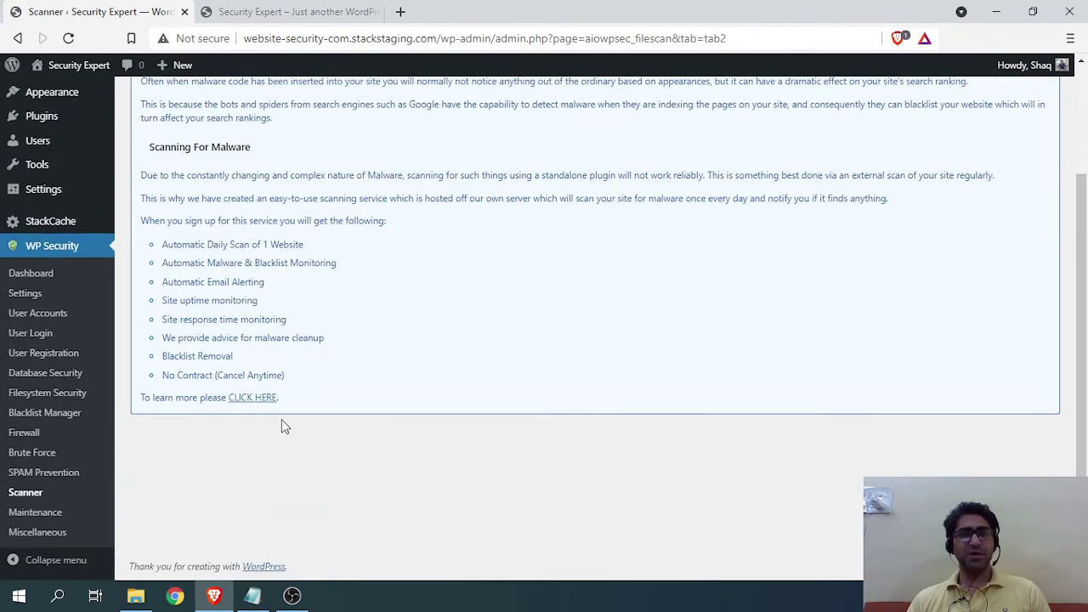
pyautogui.rightClick(255, 397)
pyautogui.click(296, 197)
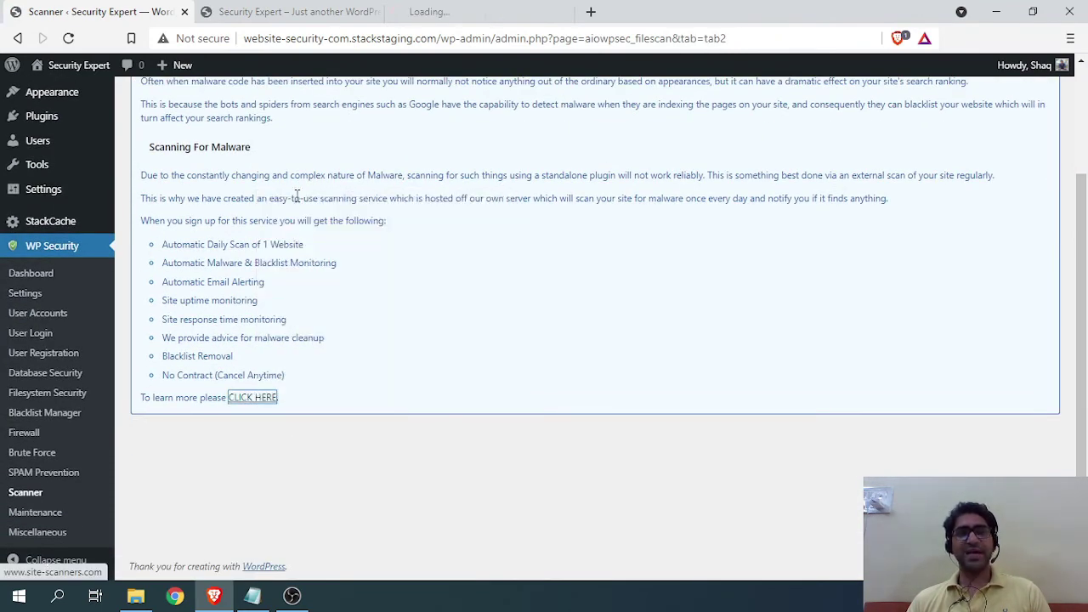
pyautogui.scroll(2, 285, 246)
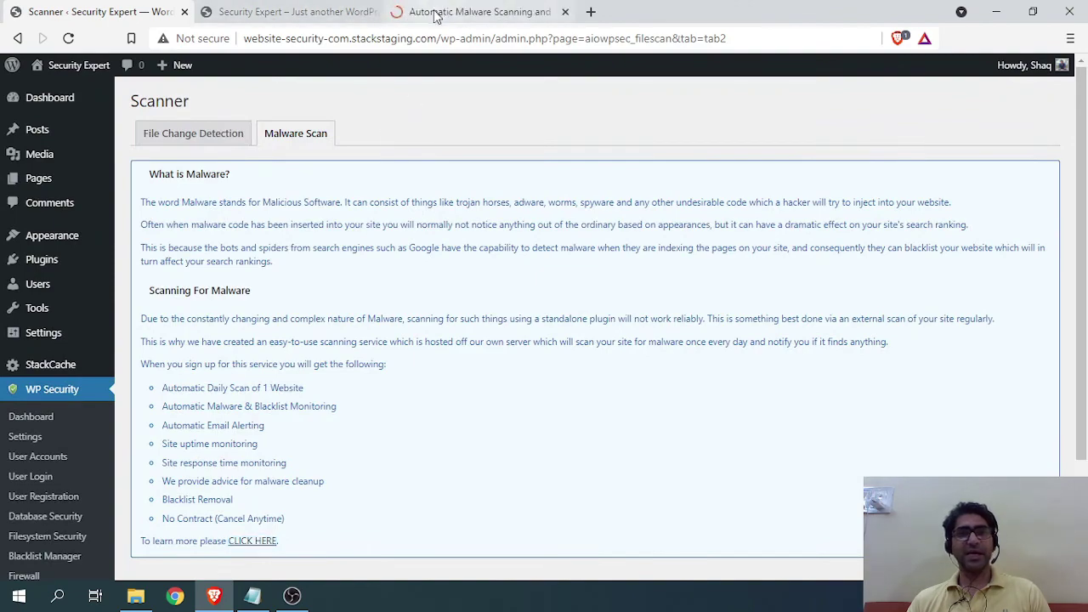
pyautogui.click(435, 15)
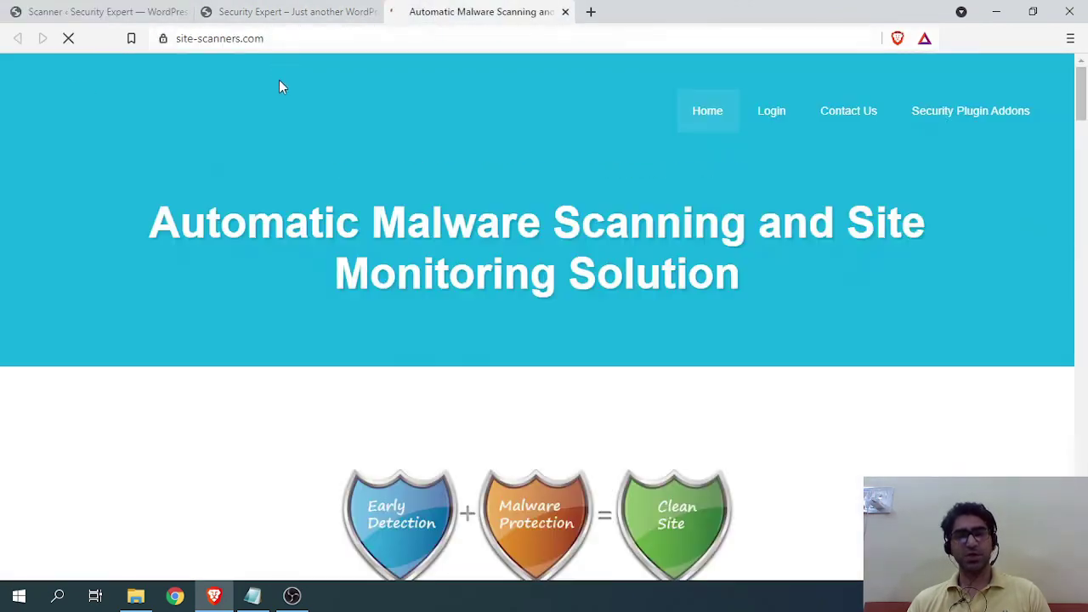
pyautogui.scroll(-10, 430, 250)
pyautogui.click(564, 11)
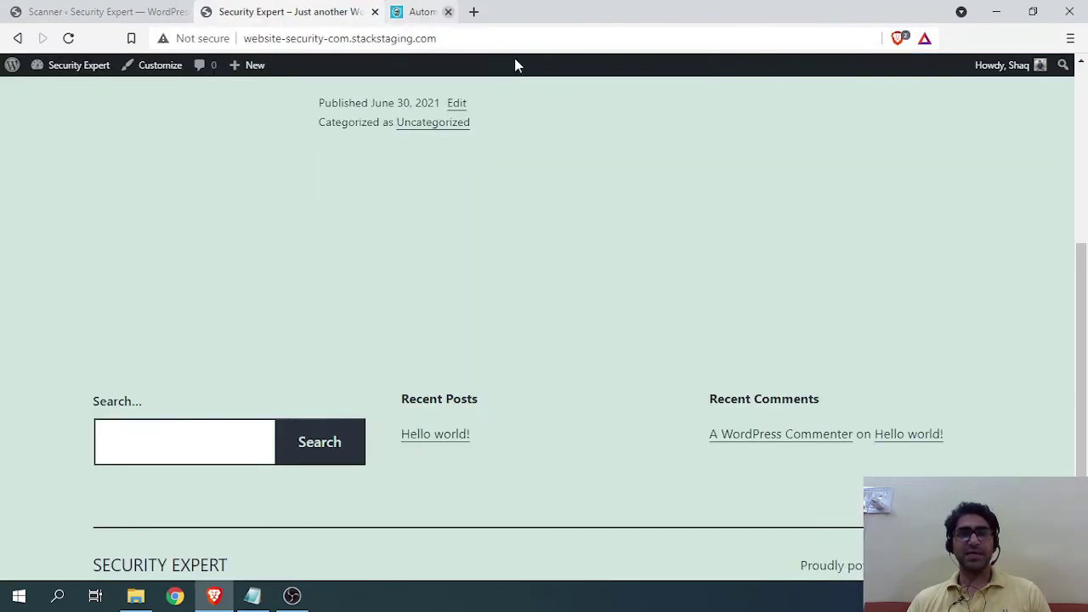
pyautogui.click(102, 12)
pyautogui.scroll(-3, 75, 387)
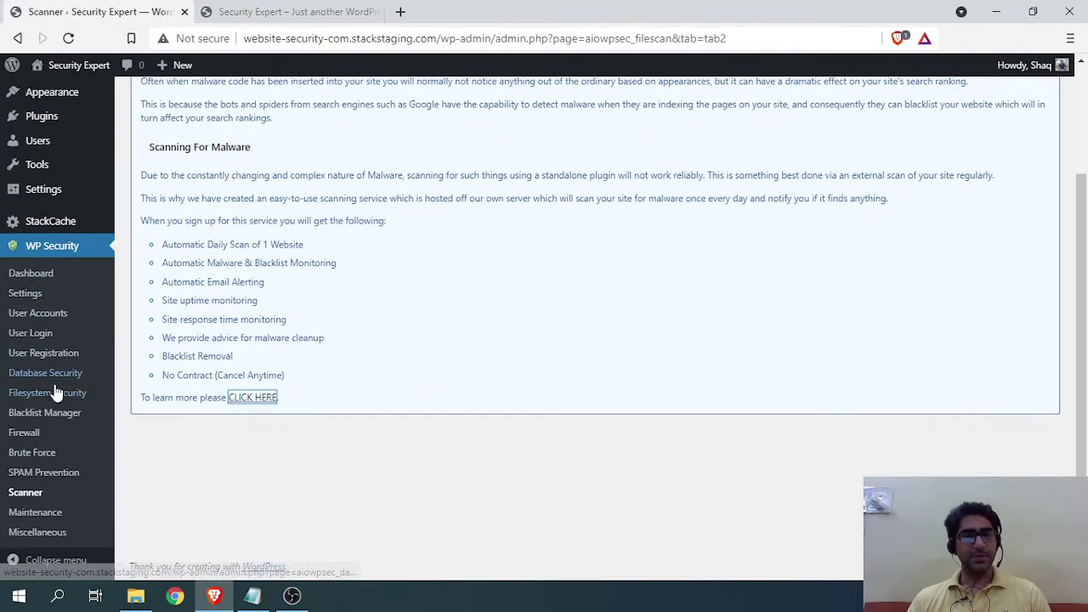
# Review the Visitor Lockout settings in the Maintenance section, including the front-end lockout option and the visitor message.
pyautogui.click(37, 513)
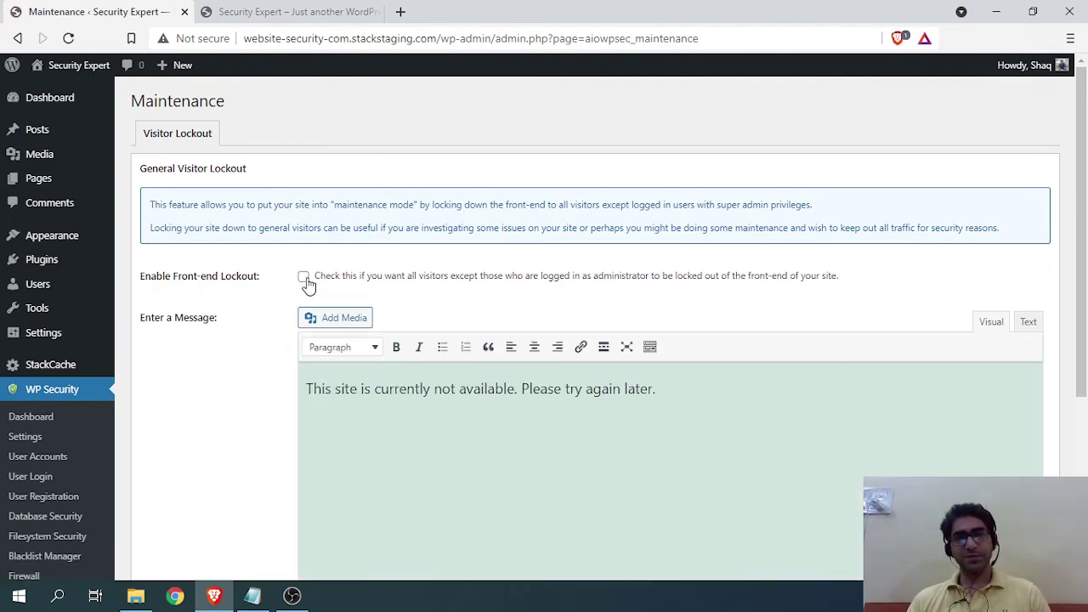
pyautogui.scroll(-2, 357, 311)
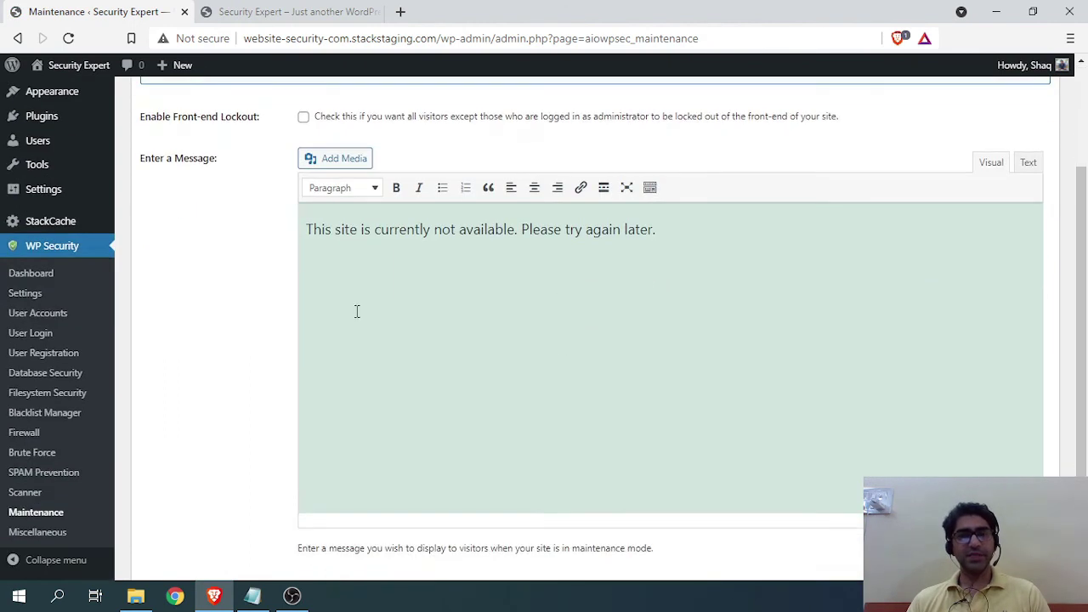
pyautogui.moveTo(668, 241); pyautogui.dragTo(311, 226)
pyautogui.click(405, 277)
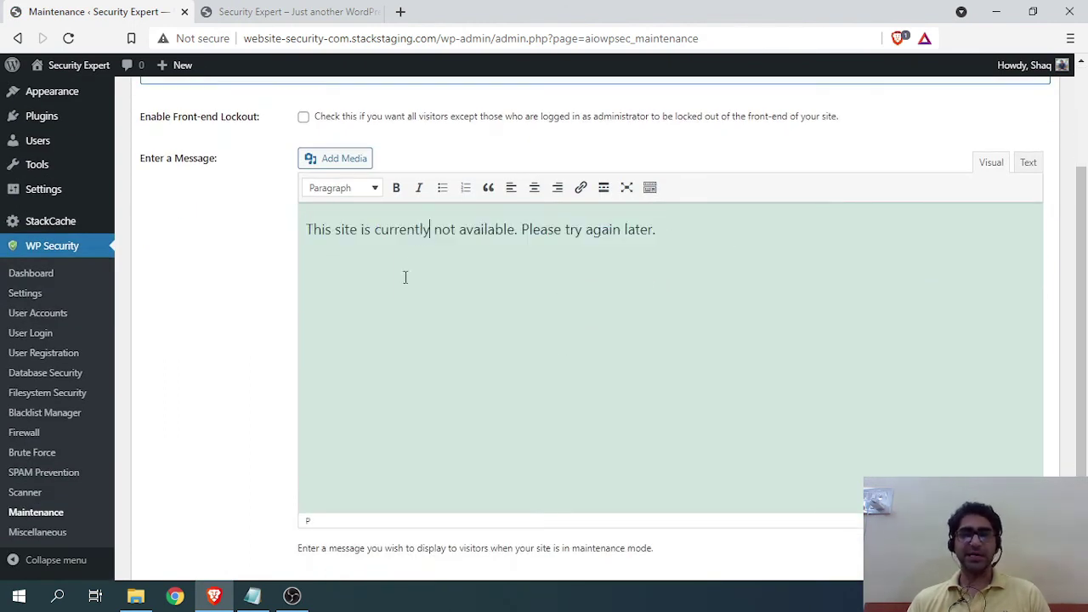
pyautogui.scroll(-2, 219, 382)
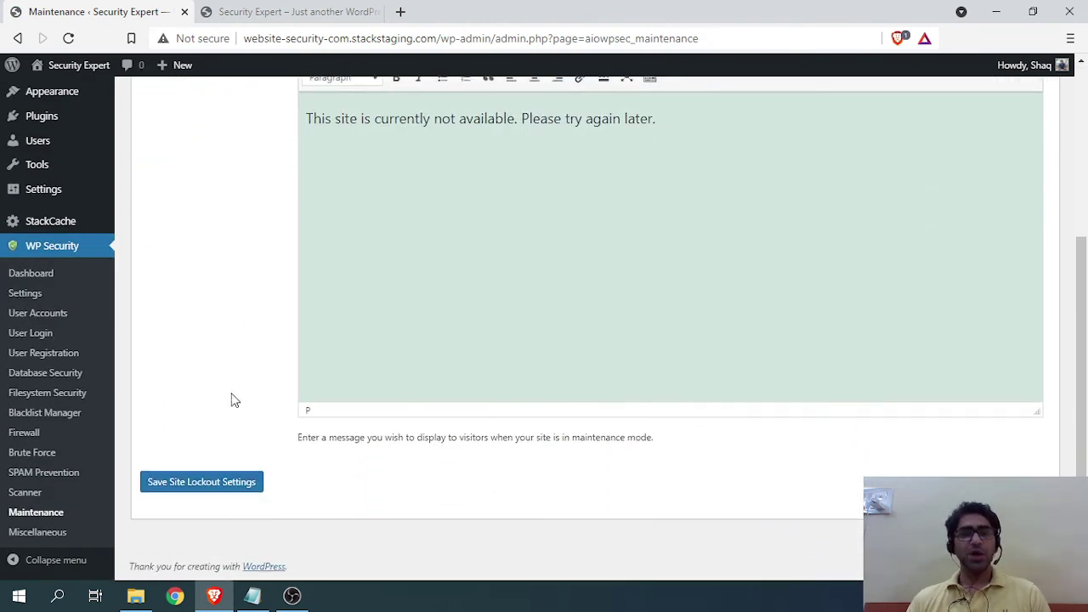
pyautogui.scroll(4, 286, 456)
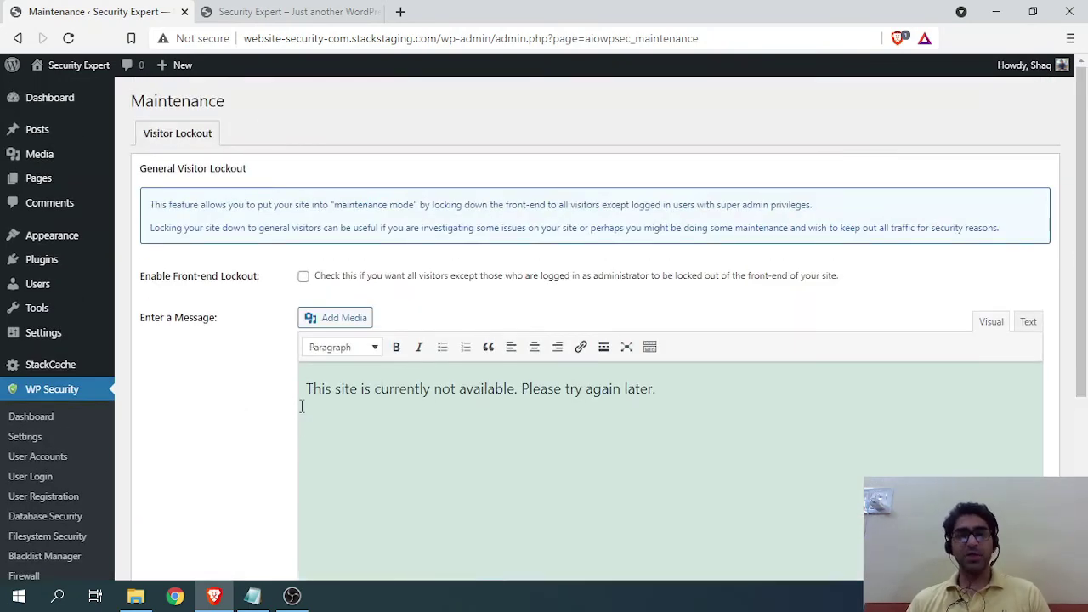
pyautogui.scroll(-3, 257, 279)
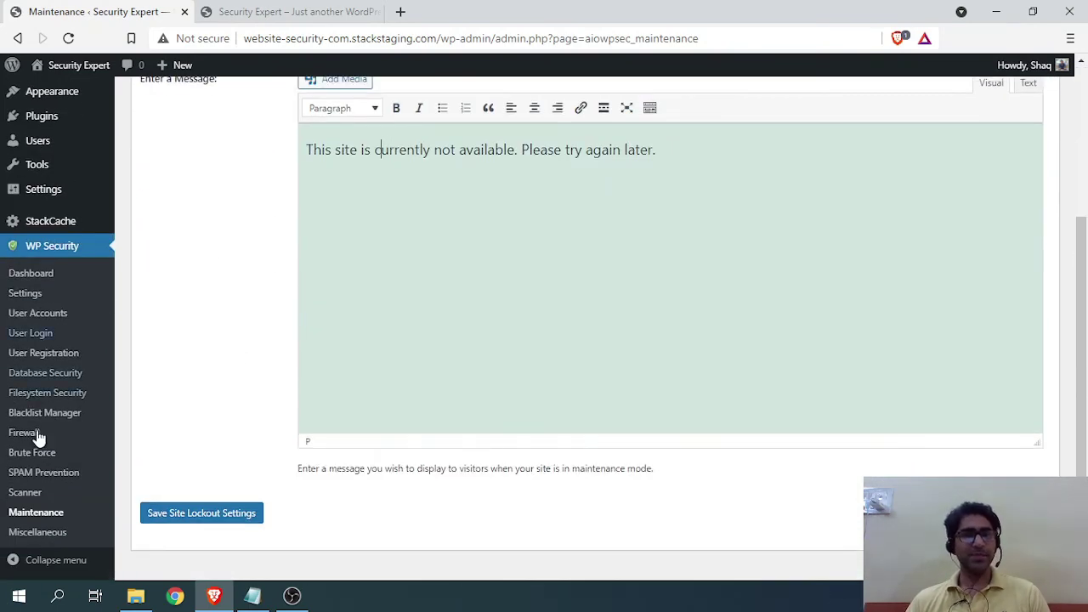
# Look at the Copy Protection and Frames settings in the Miscellaneous section.
pyautogui.scroll(-1, 51, 485)
pyautogui.click(34, 534)
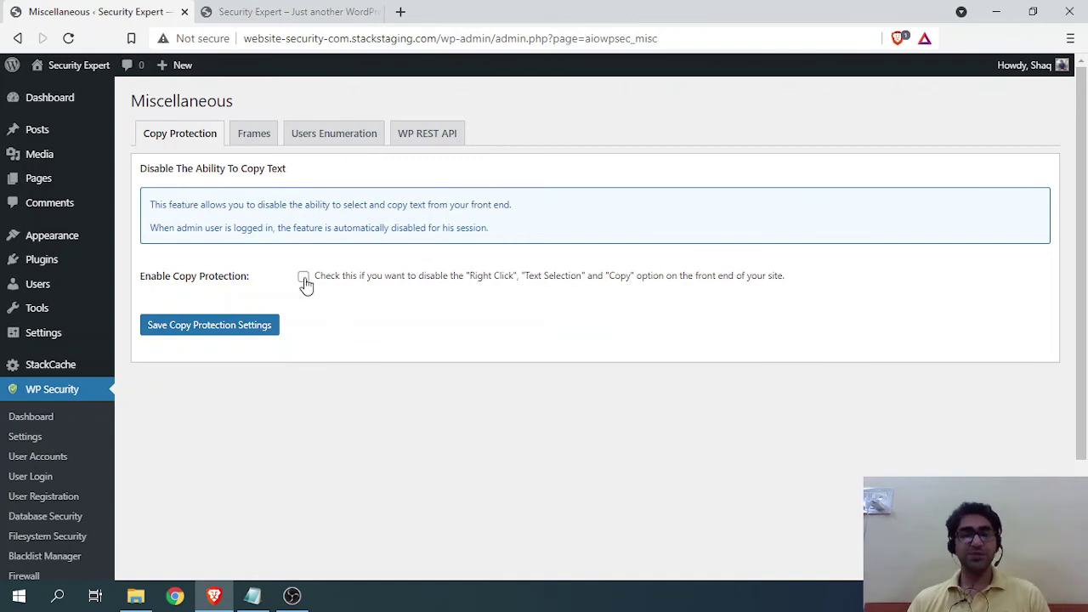
pyautogui.click(253, 134)
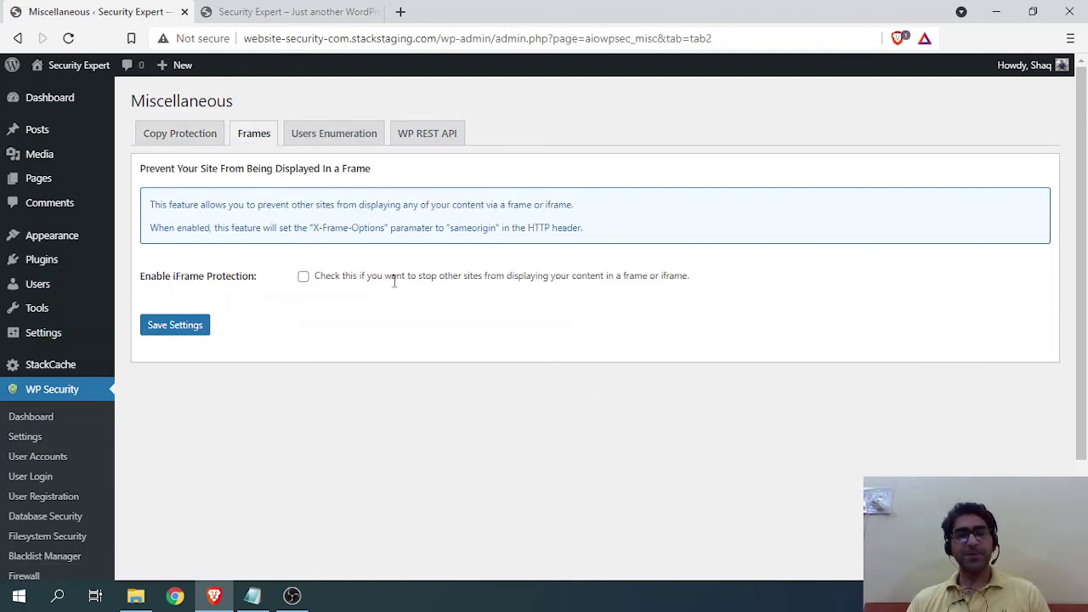
# Read the Users Enumeration information, enable Disable Users Enumeration, and save the settings.
pyautogui.click(309, 140)
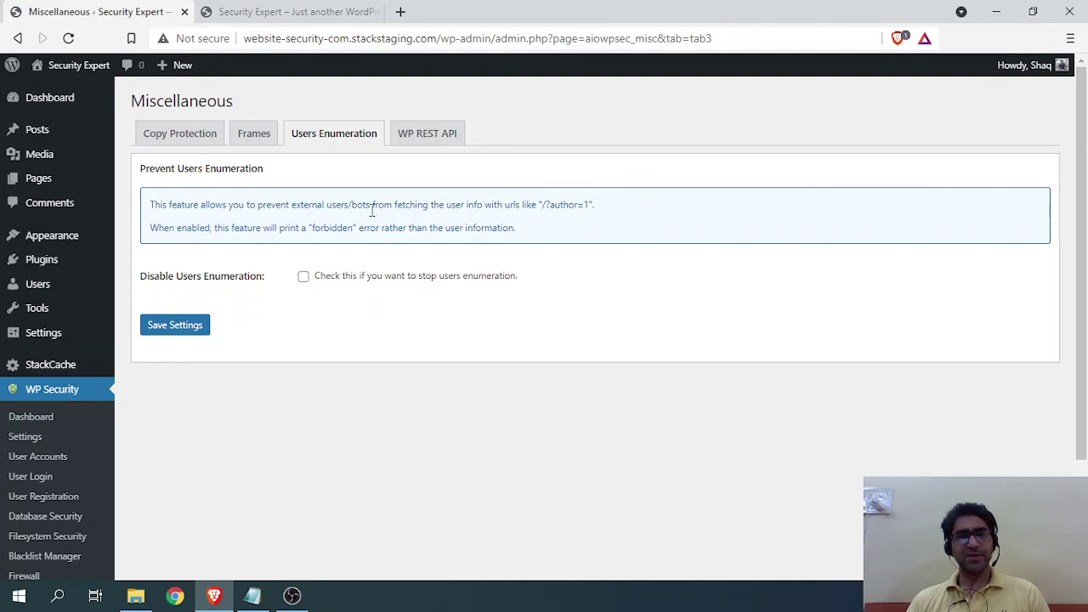
pyautogui.moveTo(496, 204); pyautogui.dragTo(609, 221)
pyautogui.tripleClick(595, 226)
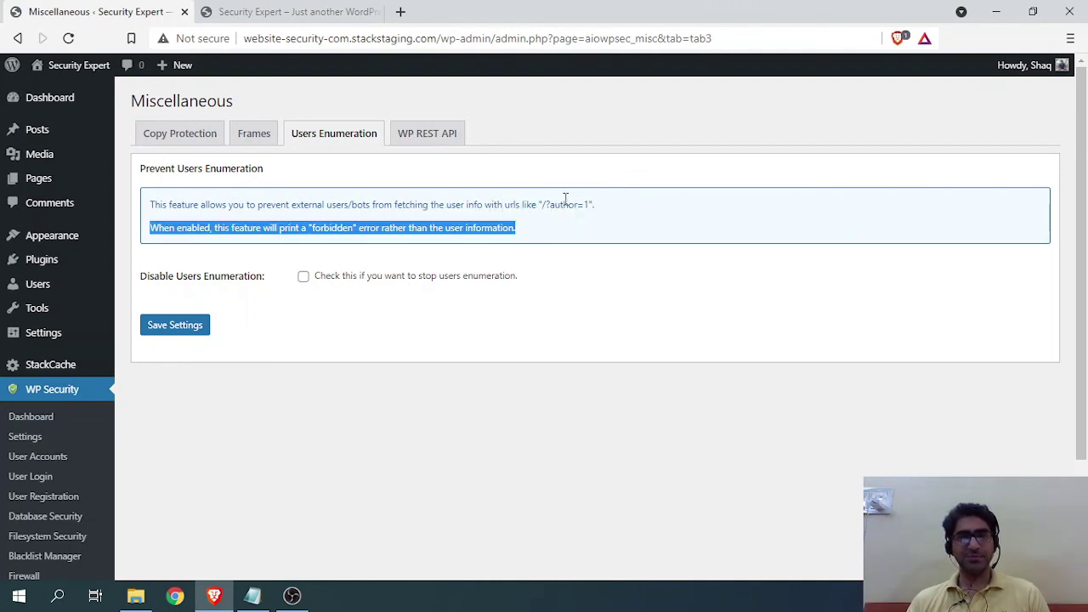
pyautogui.tripleClick(566, 204)
pyautogui.click(558, 229)
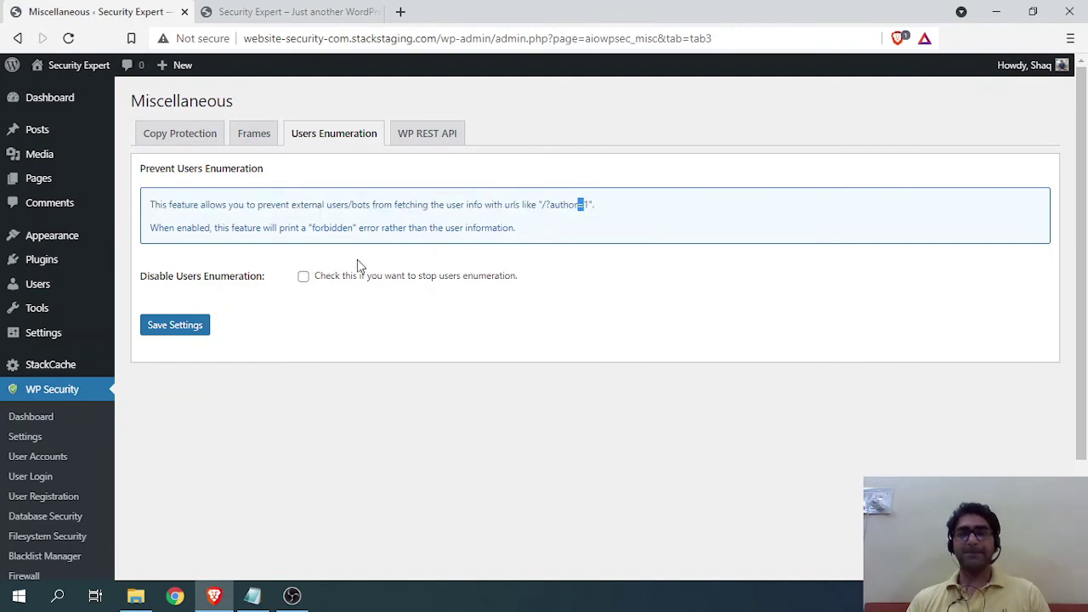
pyautogui.moveTo(422, 225); pyautogui.dragTo(301, 227)
pyautogui.click(482, 228)
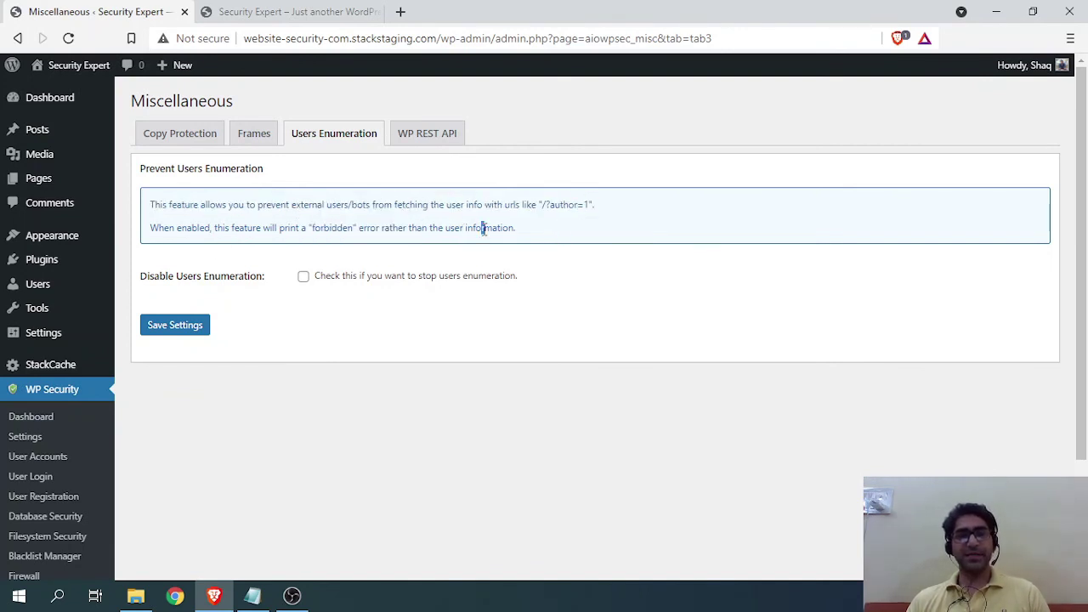
pyautogui.moveTo(594, 205); pyautogui.dragTo(484, 207)
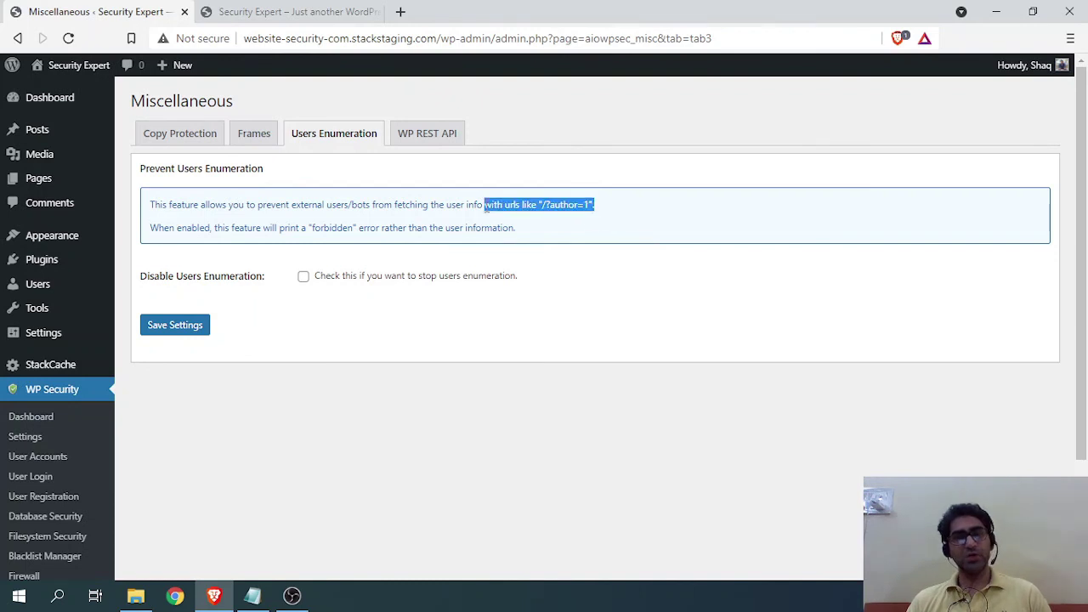
pyautogui.click(302, 277)
pyautogui.click(177, 330)
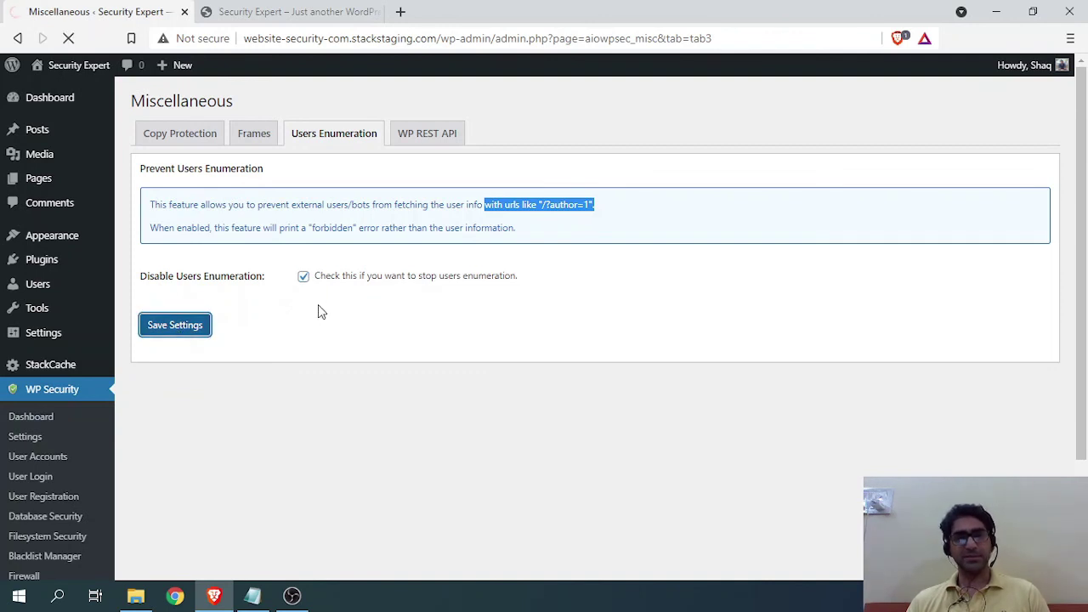
# Disallow unauthorized REST requests in the WP REST API settings and save the change.
pyautogui.click(426, 182)
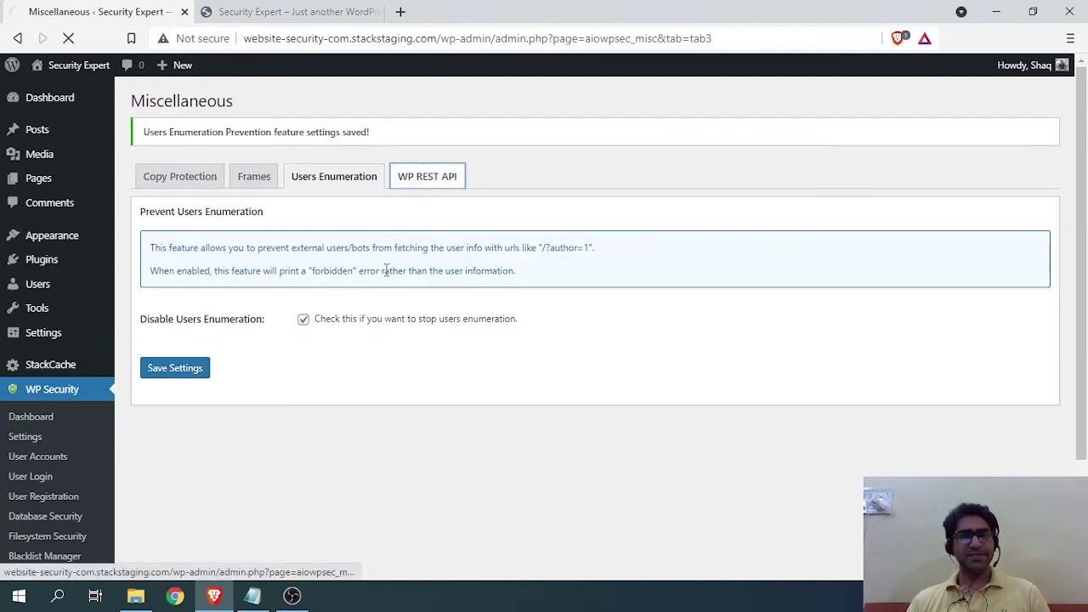
pyautogui.scroll(-1, 187, 282)
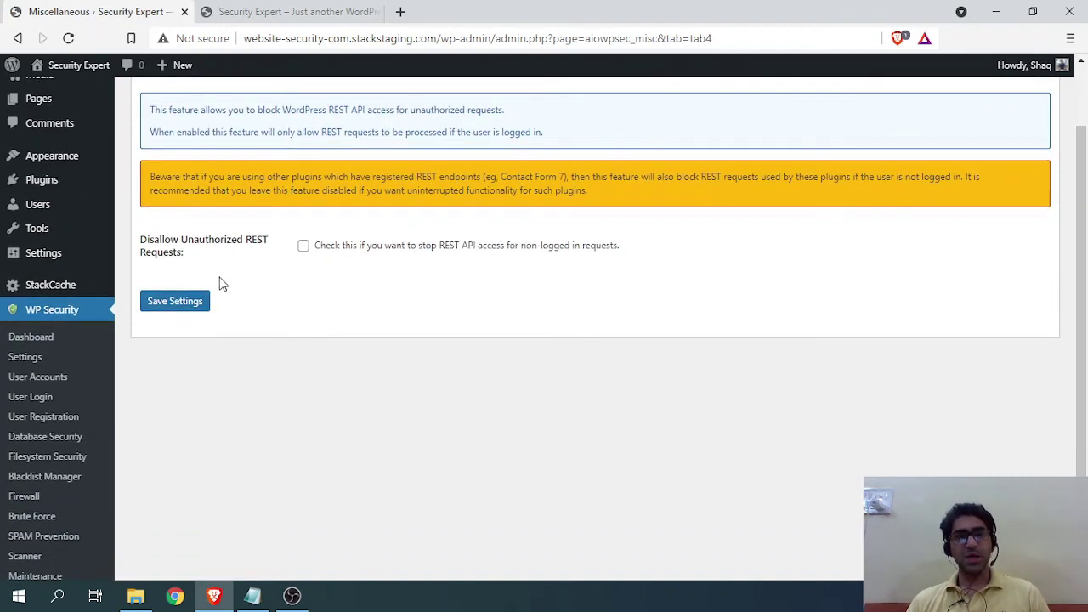
pyautogui.click(303, 248)
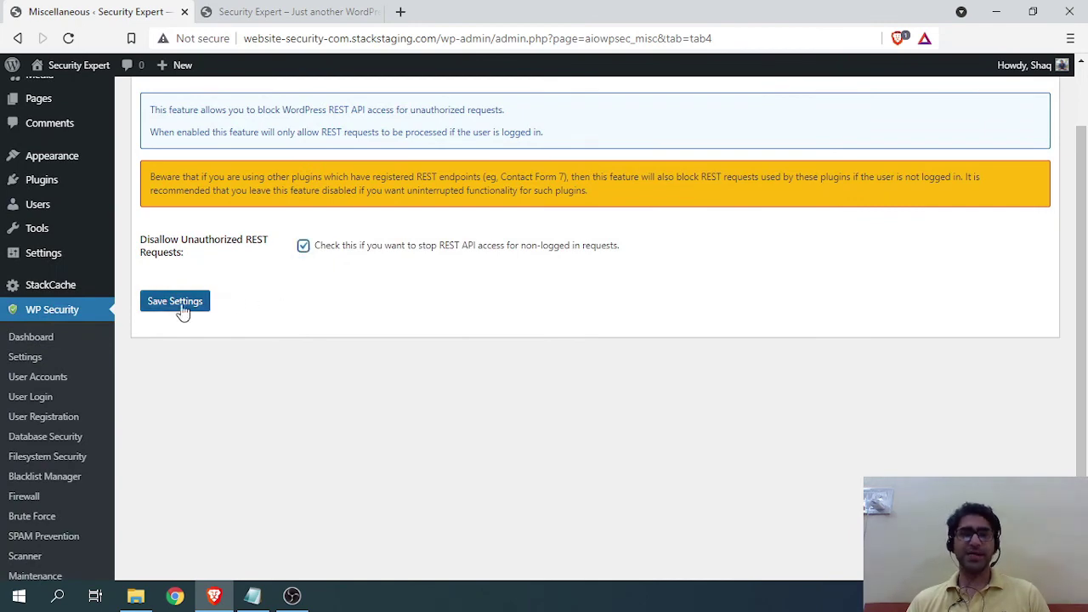
pyautogui.click(180, 309)
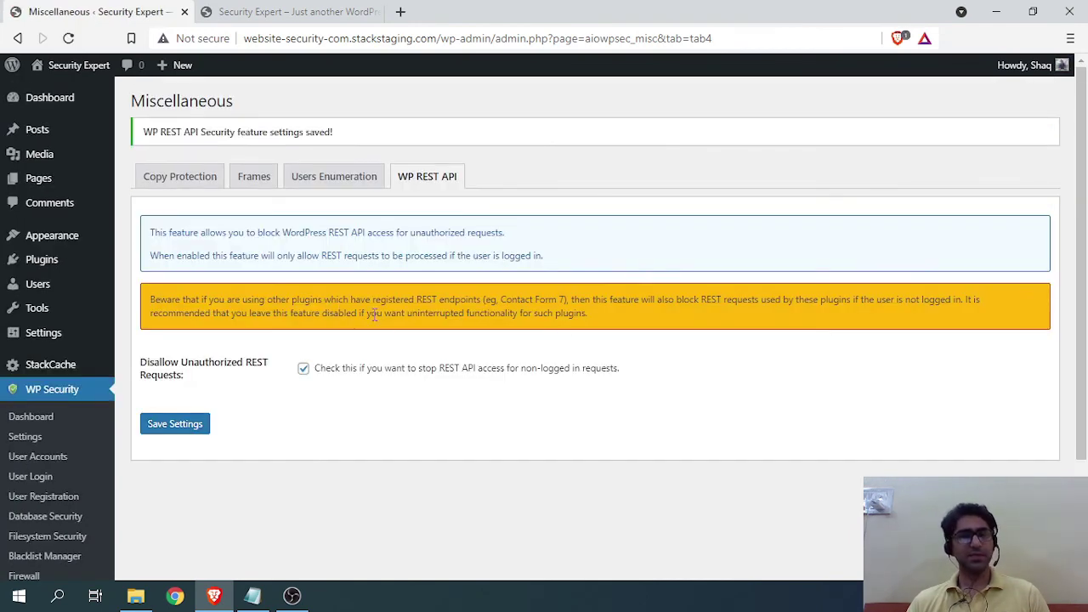
# Check the site's current security score in the Security Strength Meter on the WP Security Dashboard.
pyautogui.scroll(-2, 255, 305)
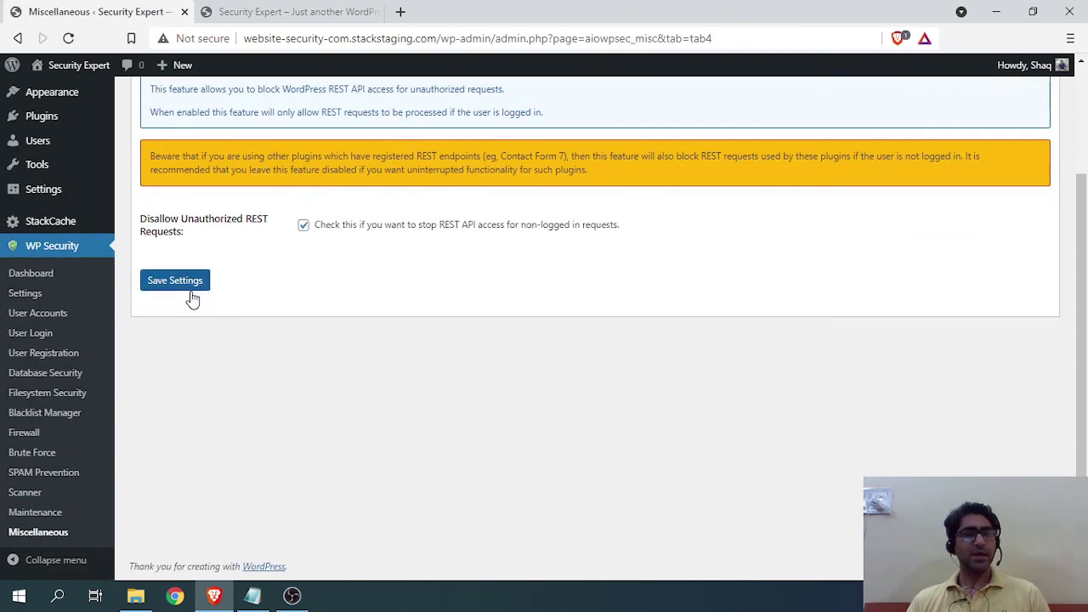
pyautogui.click(21, 283)
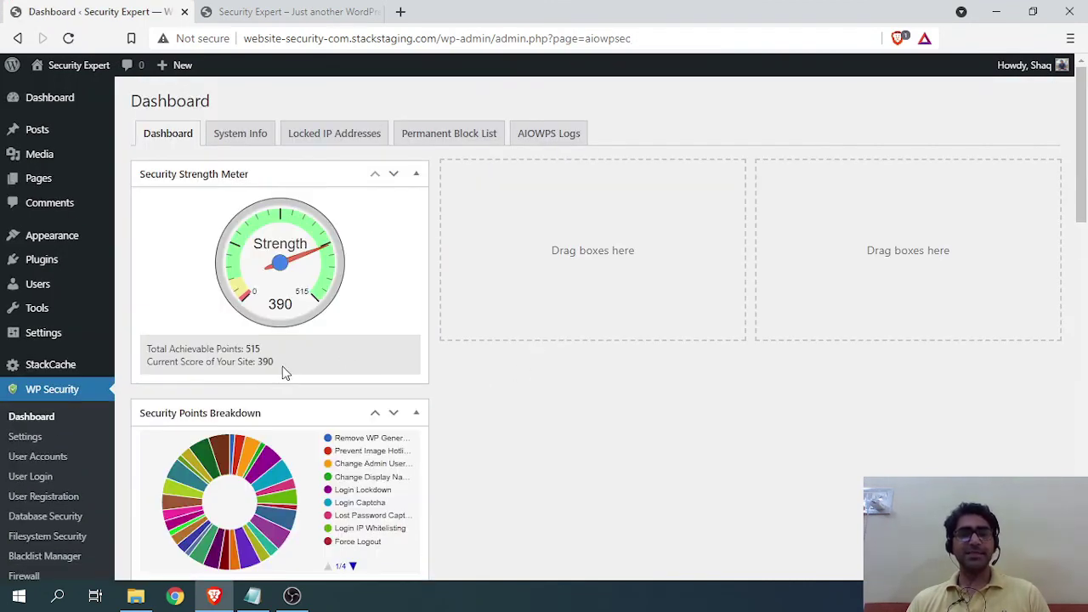
pyautogui.moveTo(283, 369); pyautogui.dragTo(216, 364)
pyautogui.scroll(-1, 348, 335)
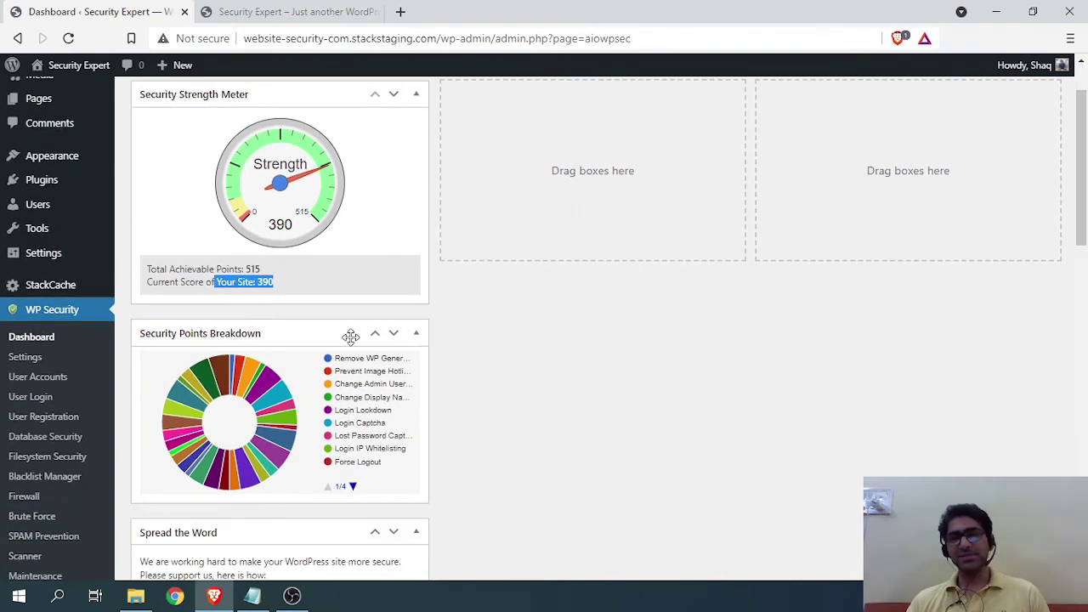
pyautogui.scroll(1, 255, 335)
pyautogui.click(287, 363)
pyautogui.tripleClick(287, 364)
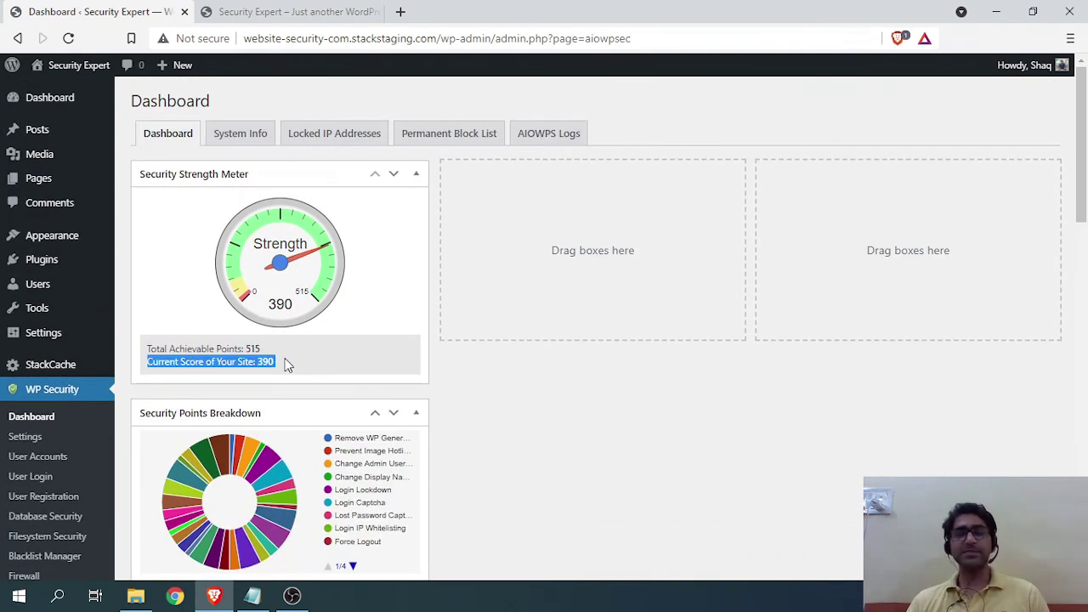
# Examine the remaining Dashboard boxes, including Critical Feature Status, Last 5 Logins, and Maintenance Mode Status.
pyautogui.scroll(-6, 289, 364)
pyautogui.scroll(4, 290, 361)
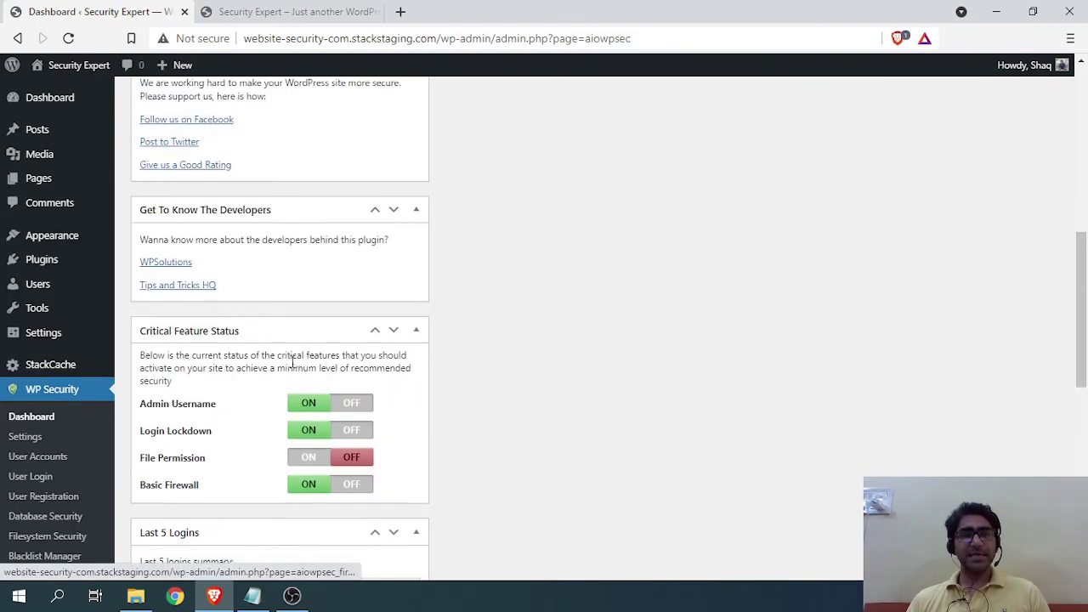
pyautogui.scroll(-3, 290, 362)
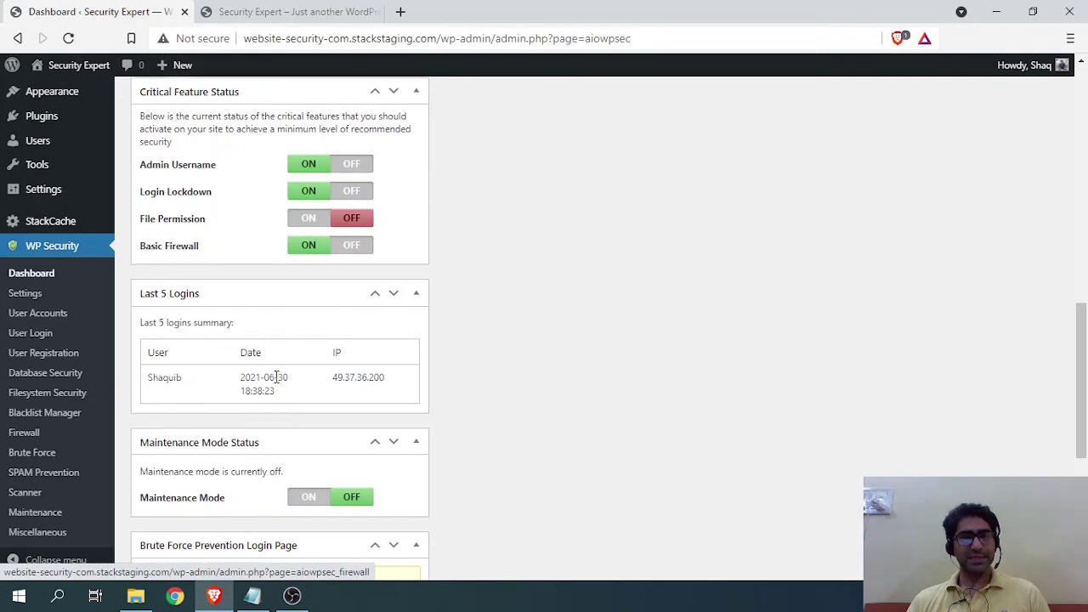
pyautogui.scroll(-5, 277, 383)
pyautogui.scroll(2, 327, 441)
pyautogui.scroll(10, 327, 441)
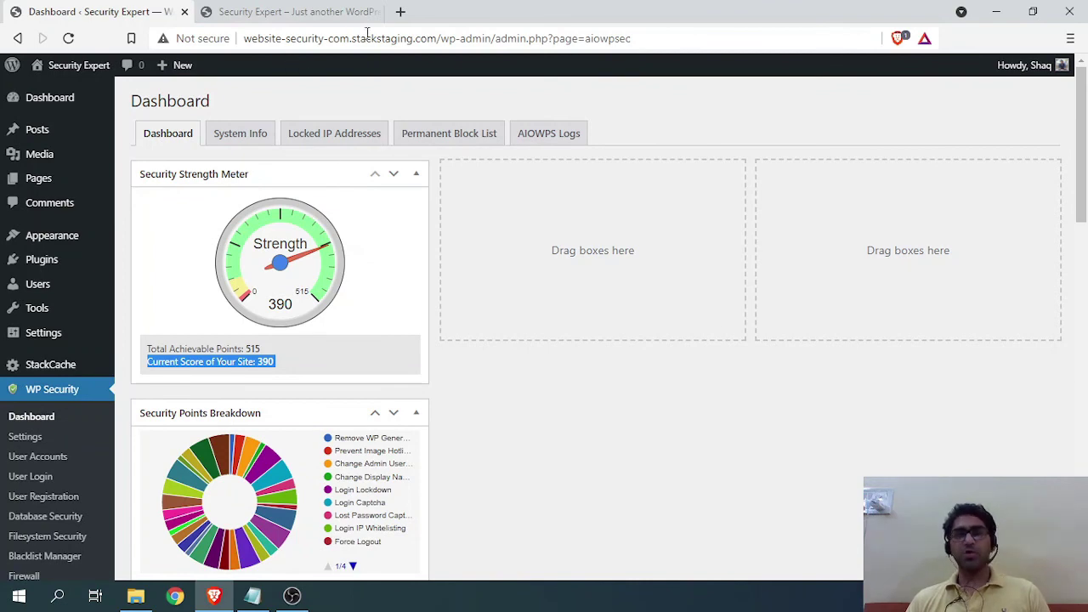
# View the site's front end in the other browser tab and return to the WP Security Dashboard.
pyautogui.click(284, 12)
pyautogui.scroll(3, 341, 142)
pyautogui.click(142, 18)
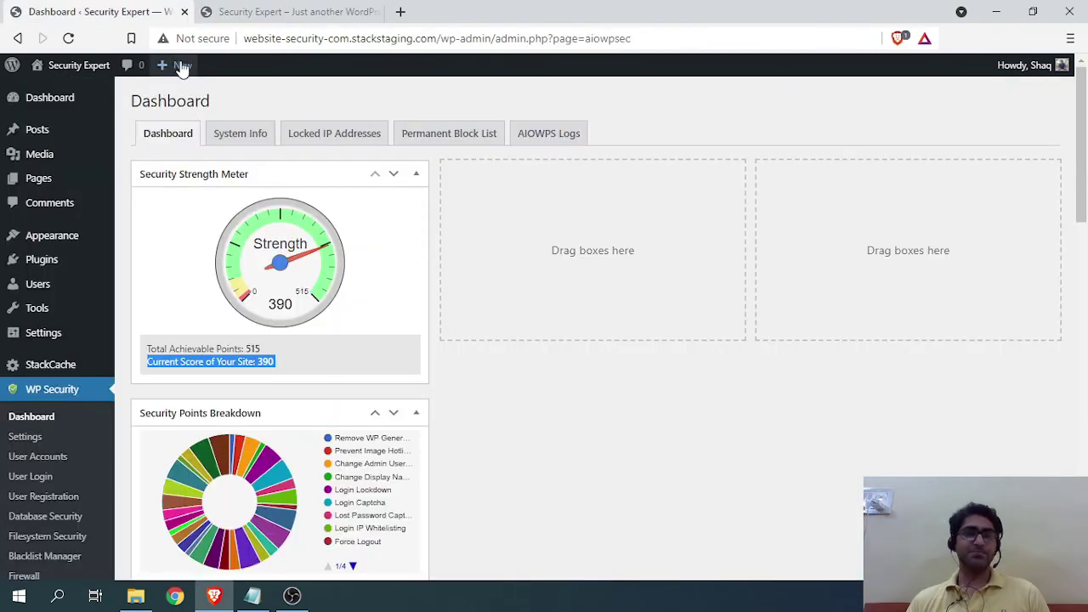
pyautogui.moveTo(182, 68)
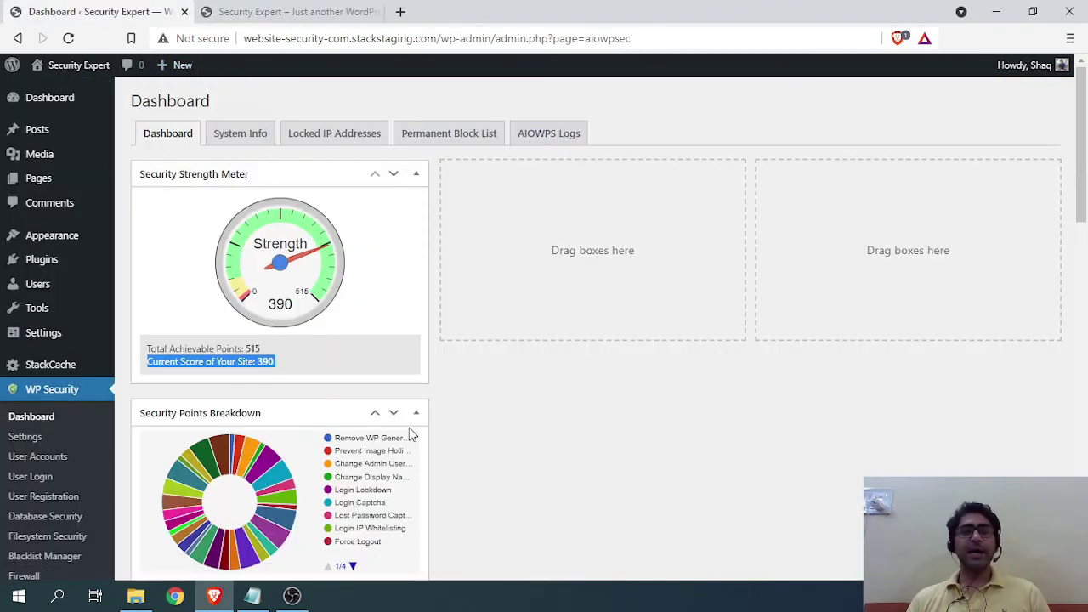